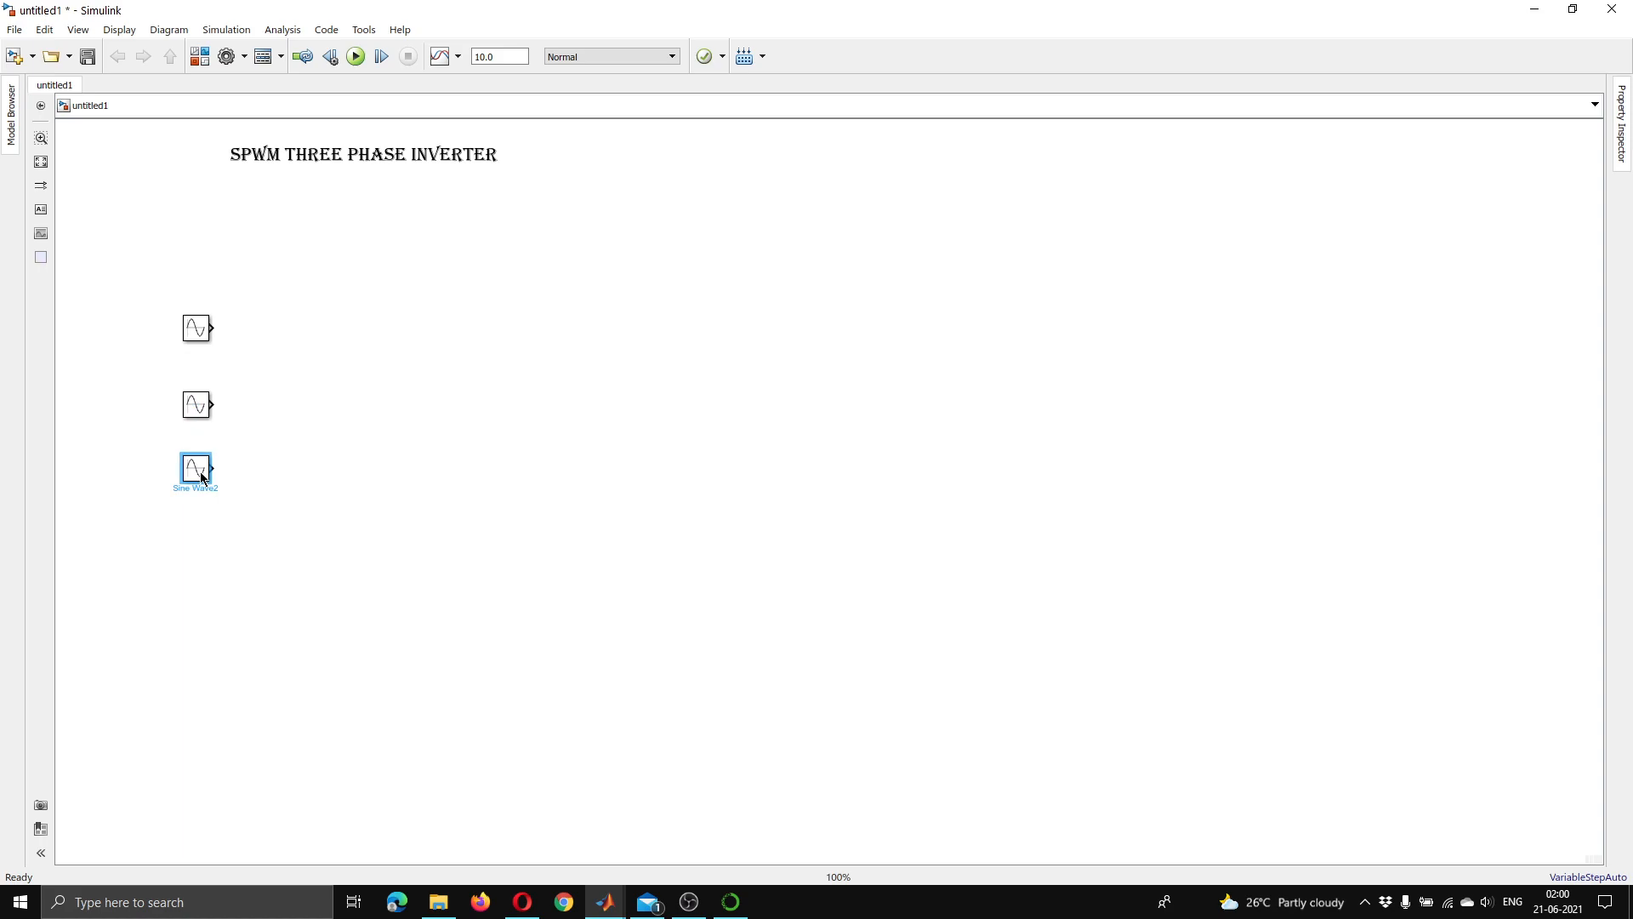
- Delete the two lower sine wave blocks, keeping only the uppermost one
key(Delete)
click(197, 405)
key(Delete)
- Set the frequency of the remaining sine wave block to 2*pi*50 rad/sec
click(195, 328)
double_click(195, 328)
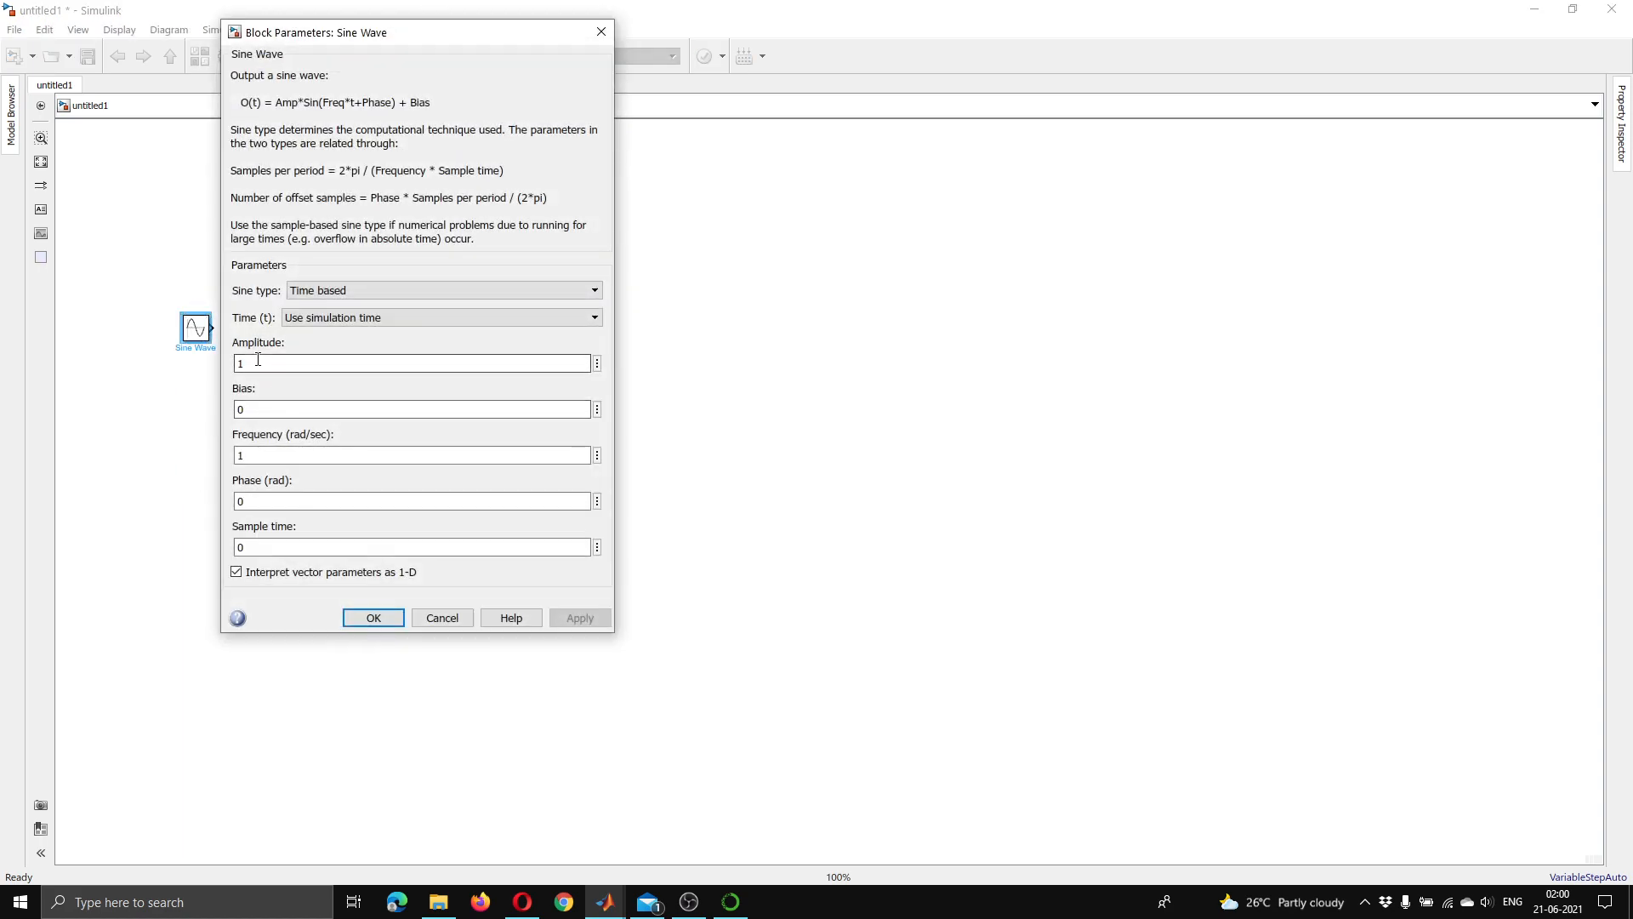
double_click(256, 454)
text(2)
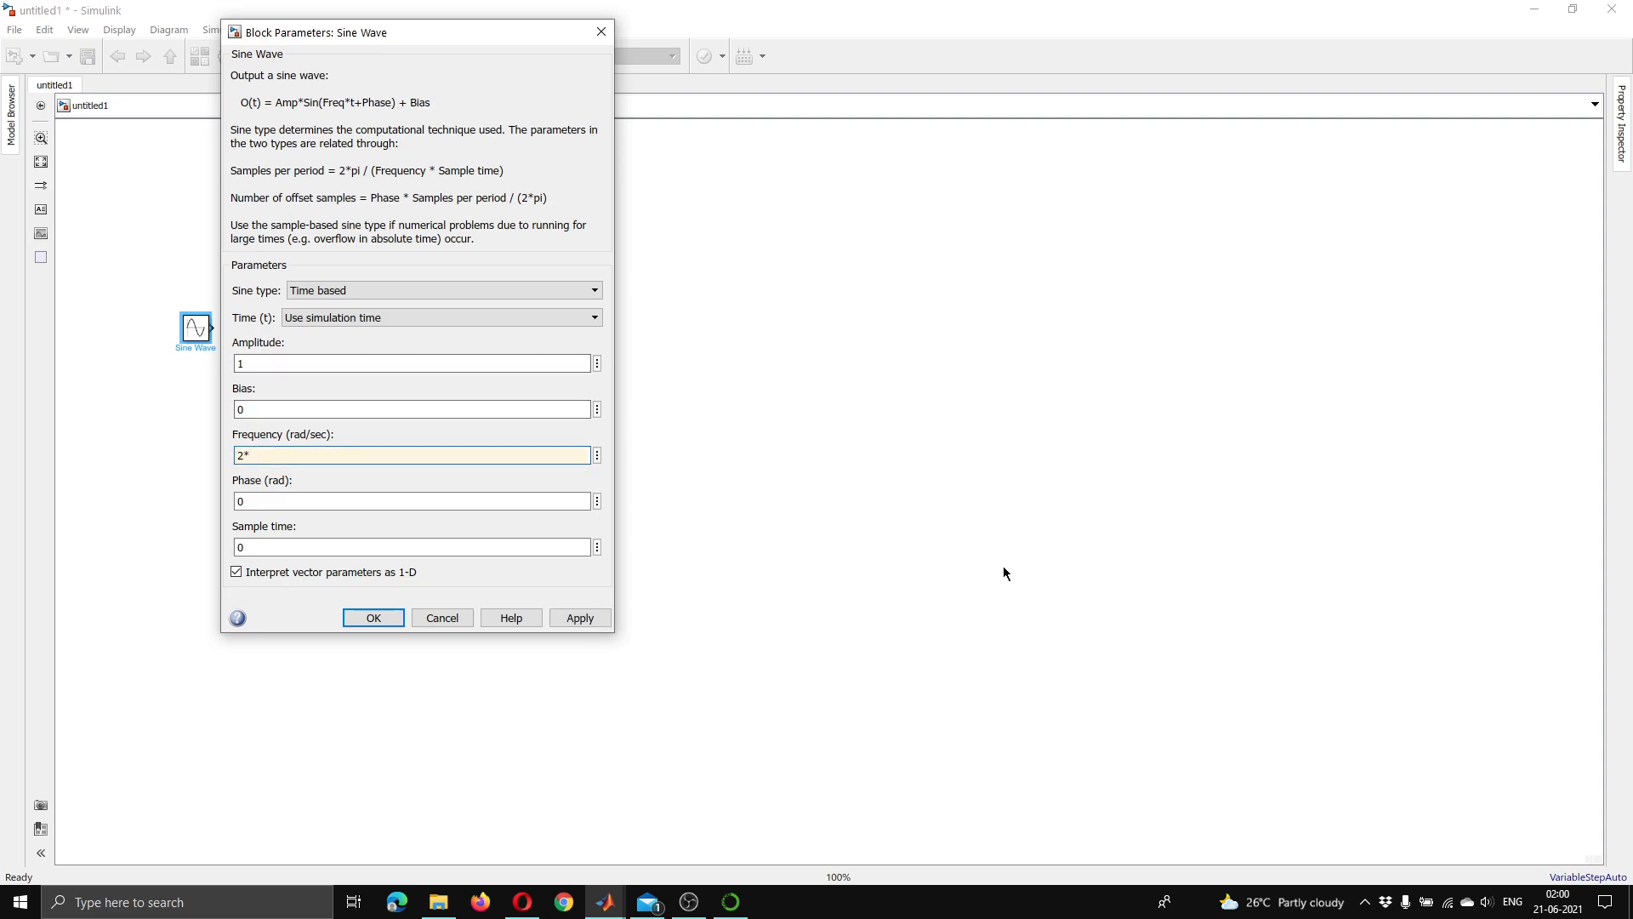
text(*po)
key(BackSpace)
text(i)
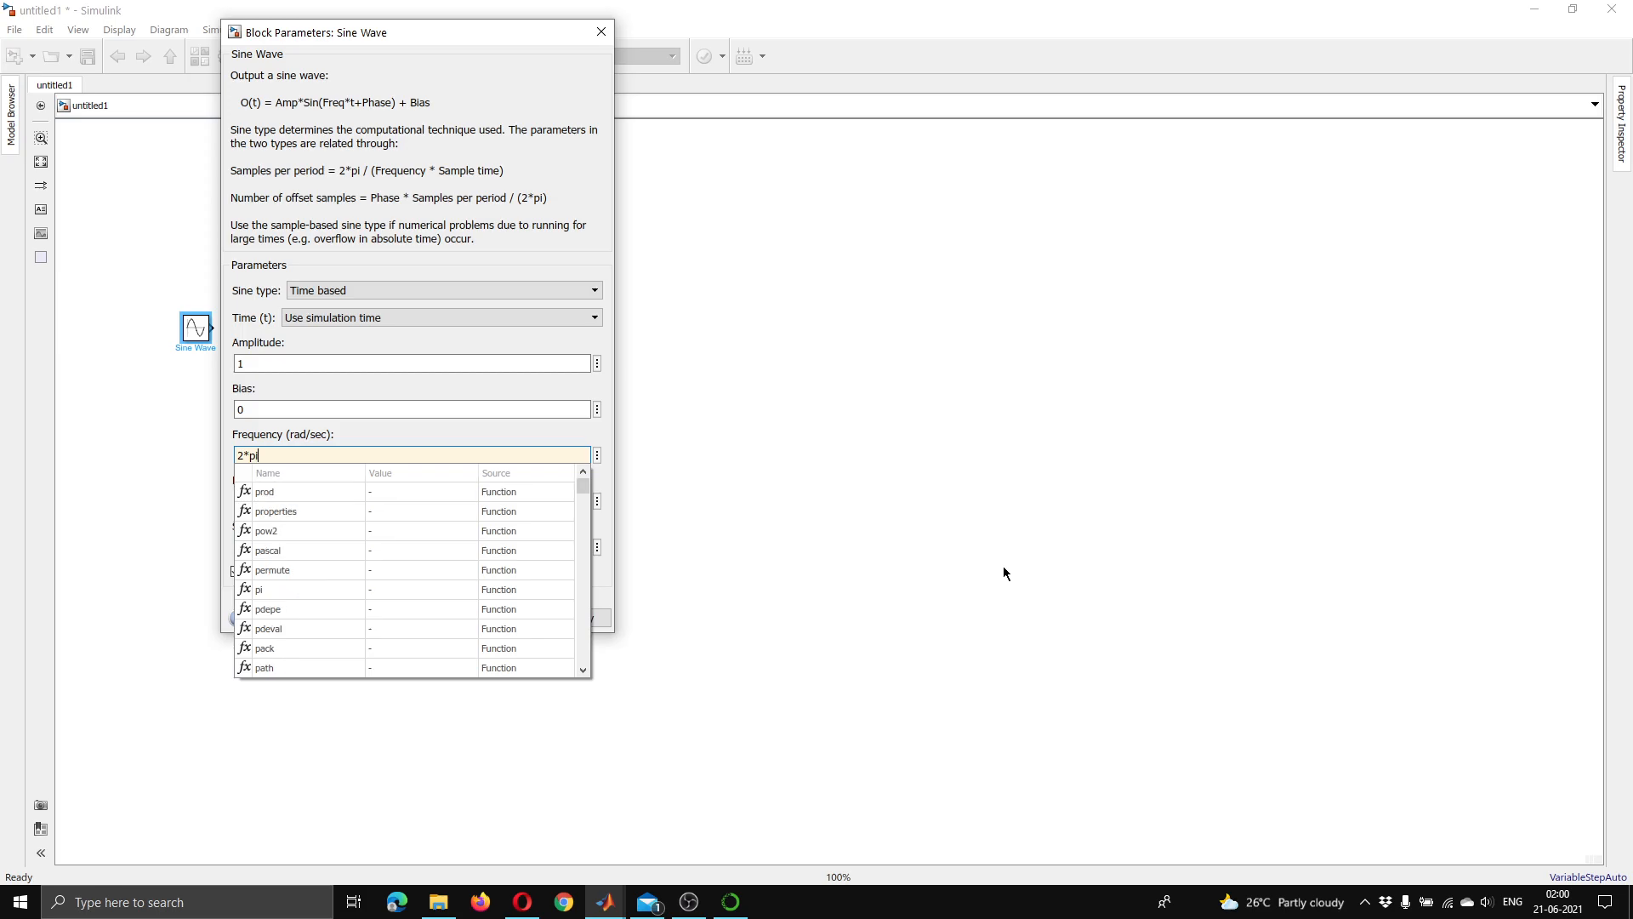
text(*50)
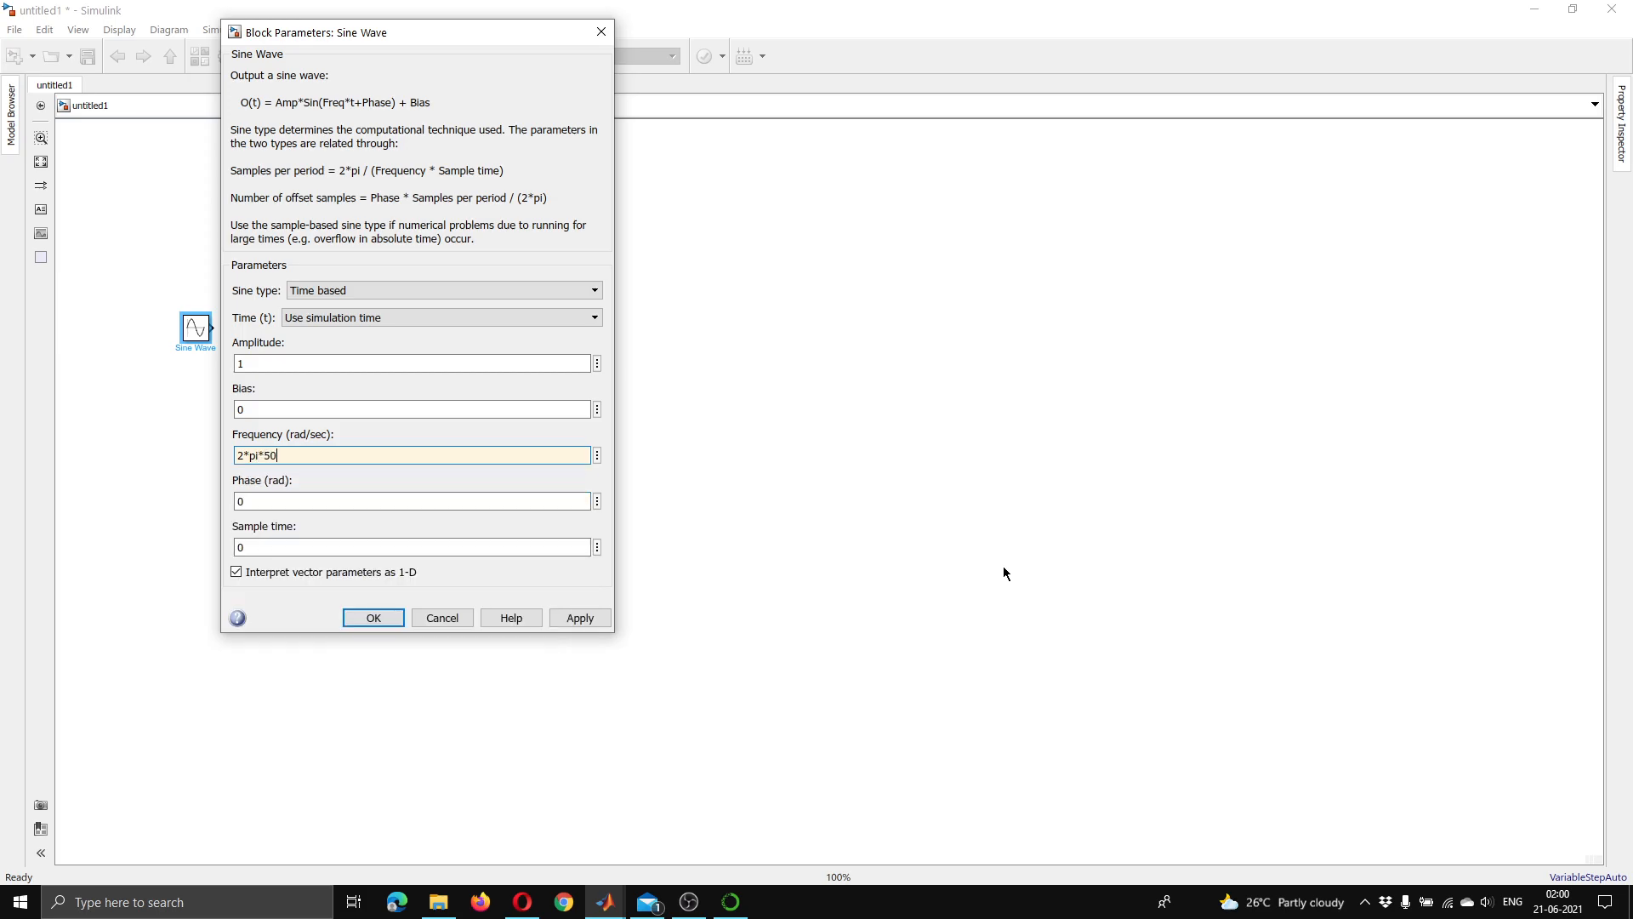
key(Return)
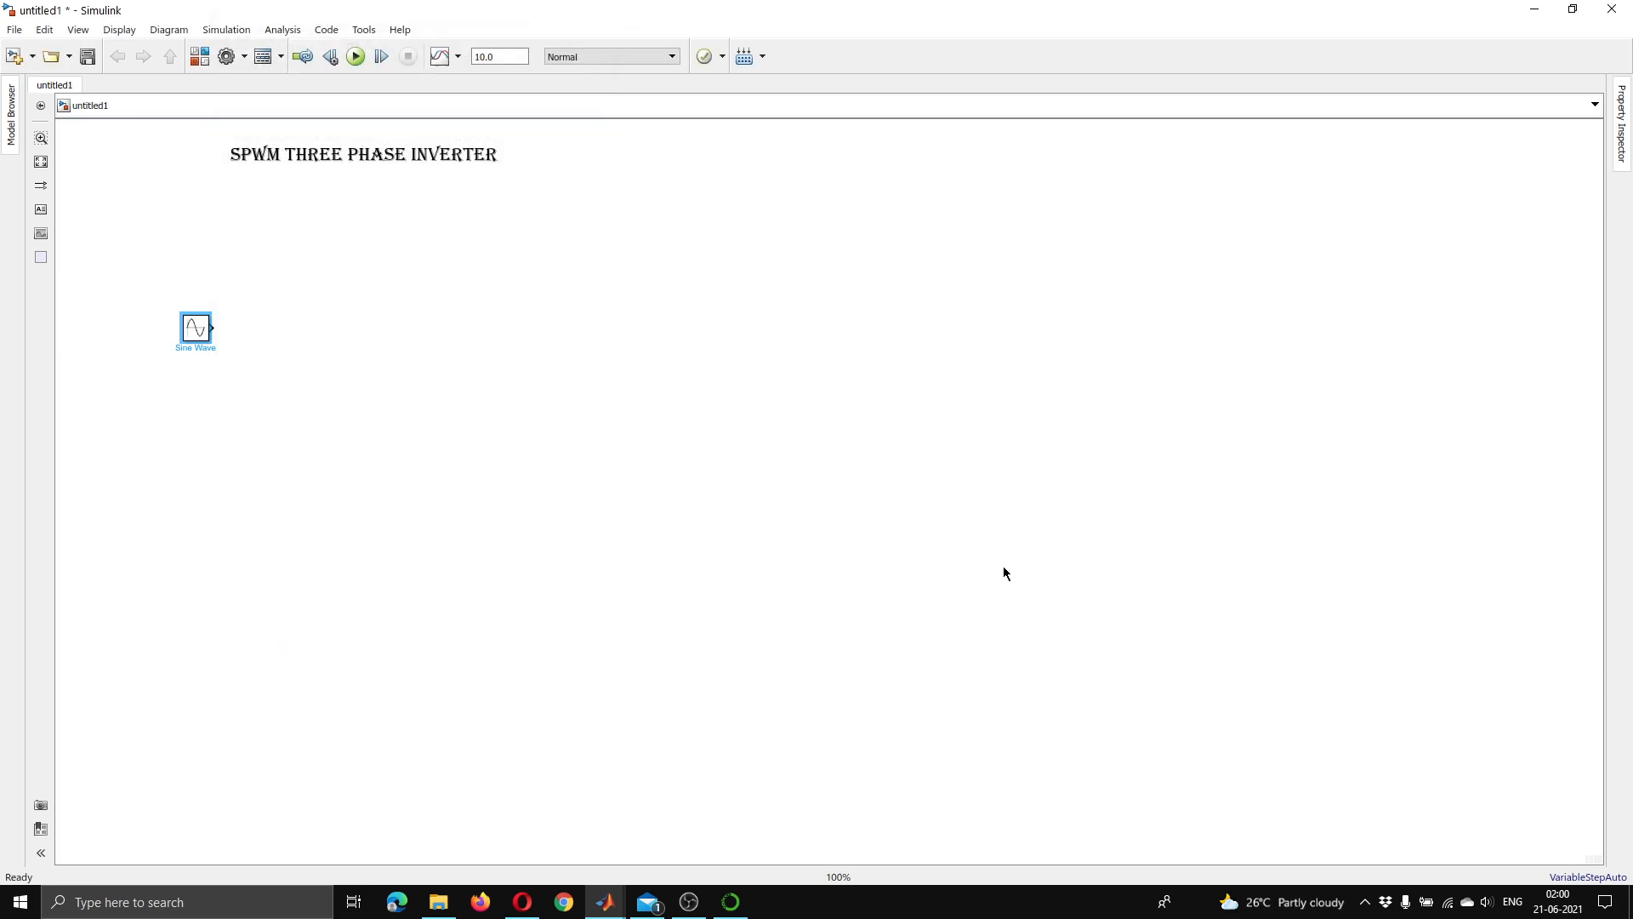
- Place two copies of the sine wave block below the original and set the middle one's phase to 2*pi/3
drag(202, 333, 204, 482)
double_click(198, 406)
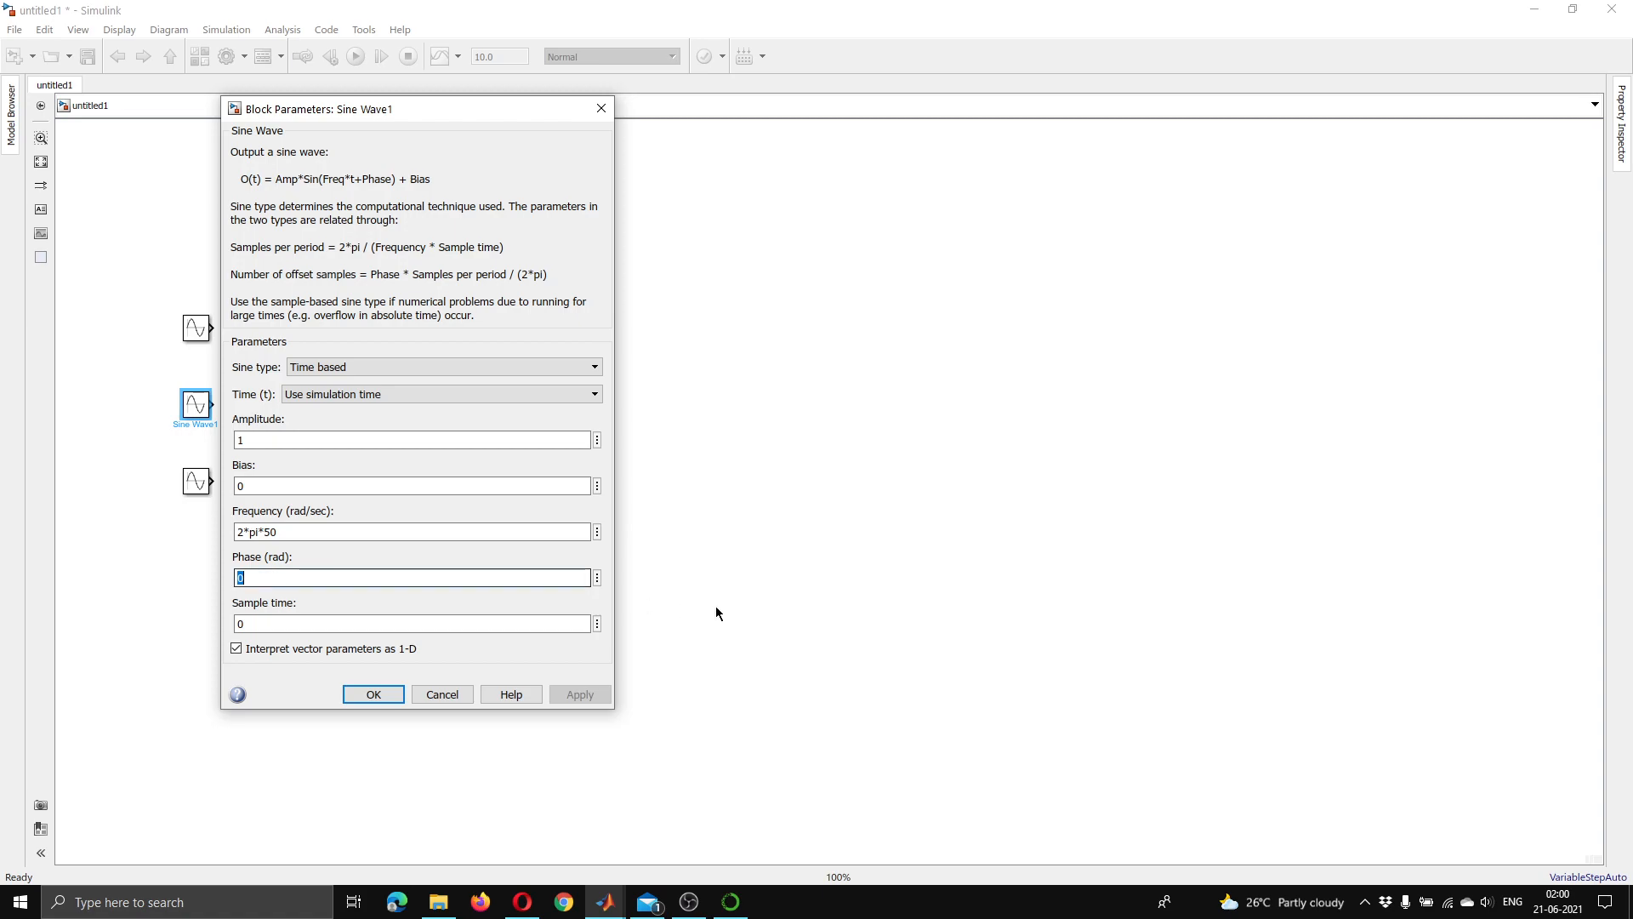
text(2)
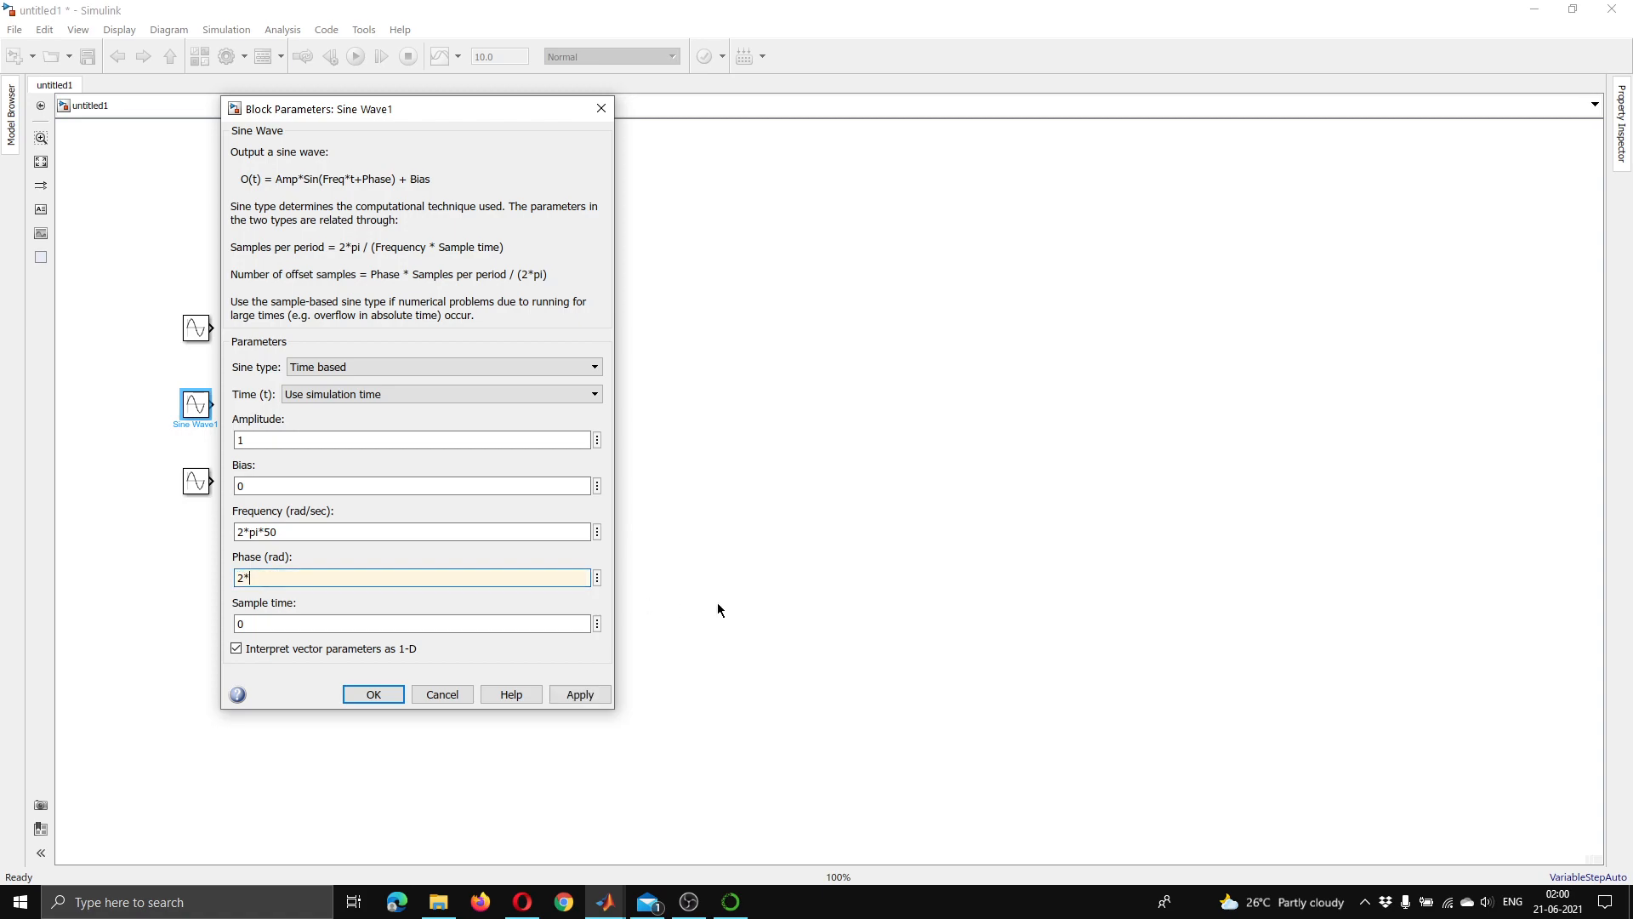
text(*pi/3)
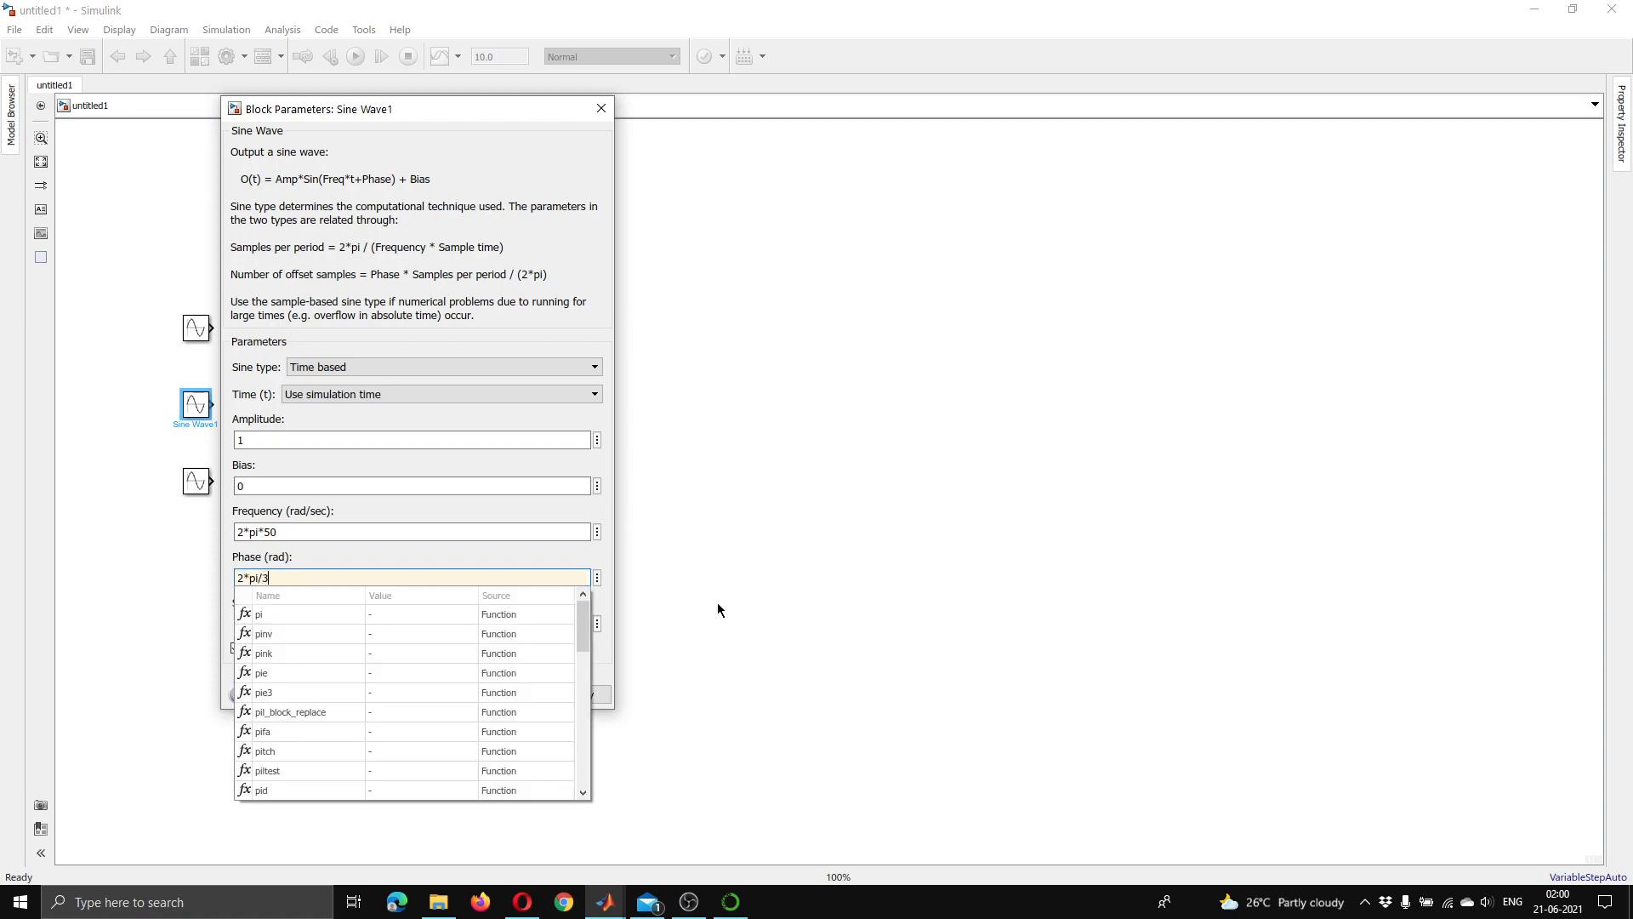
key(Return)
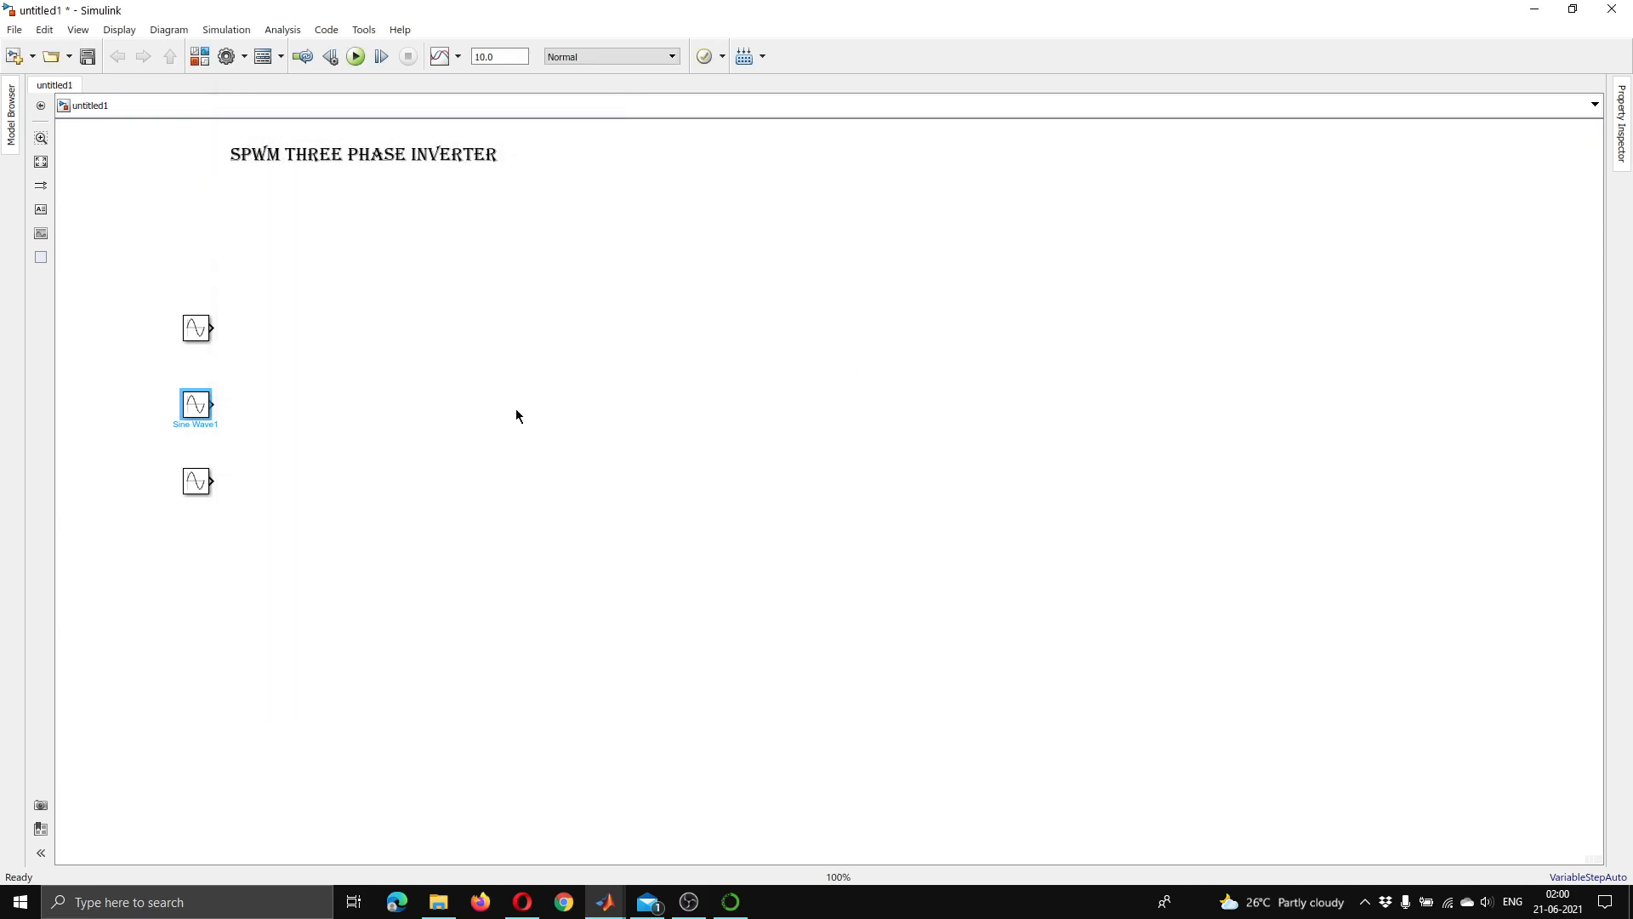
- Set the phase of the lowest sine wave block to 4*pi/3
double_click(194, 484)
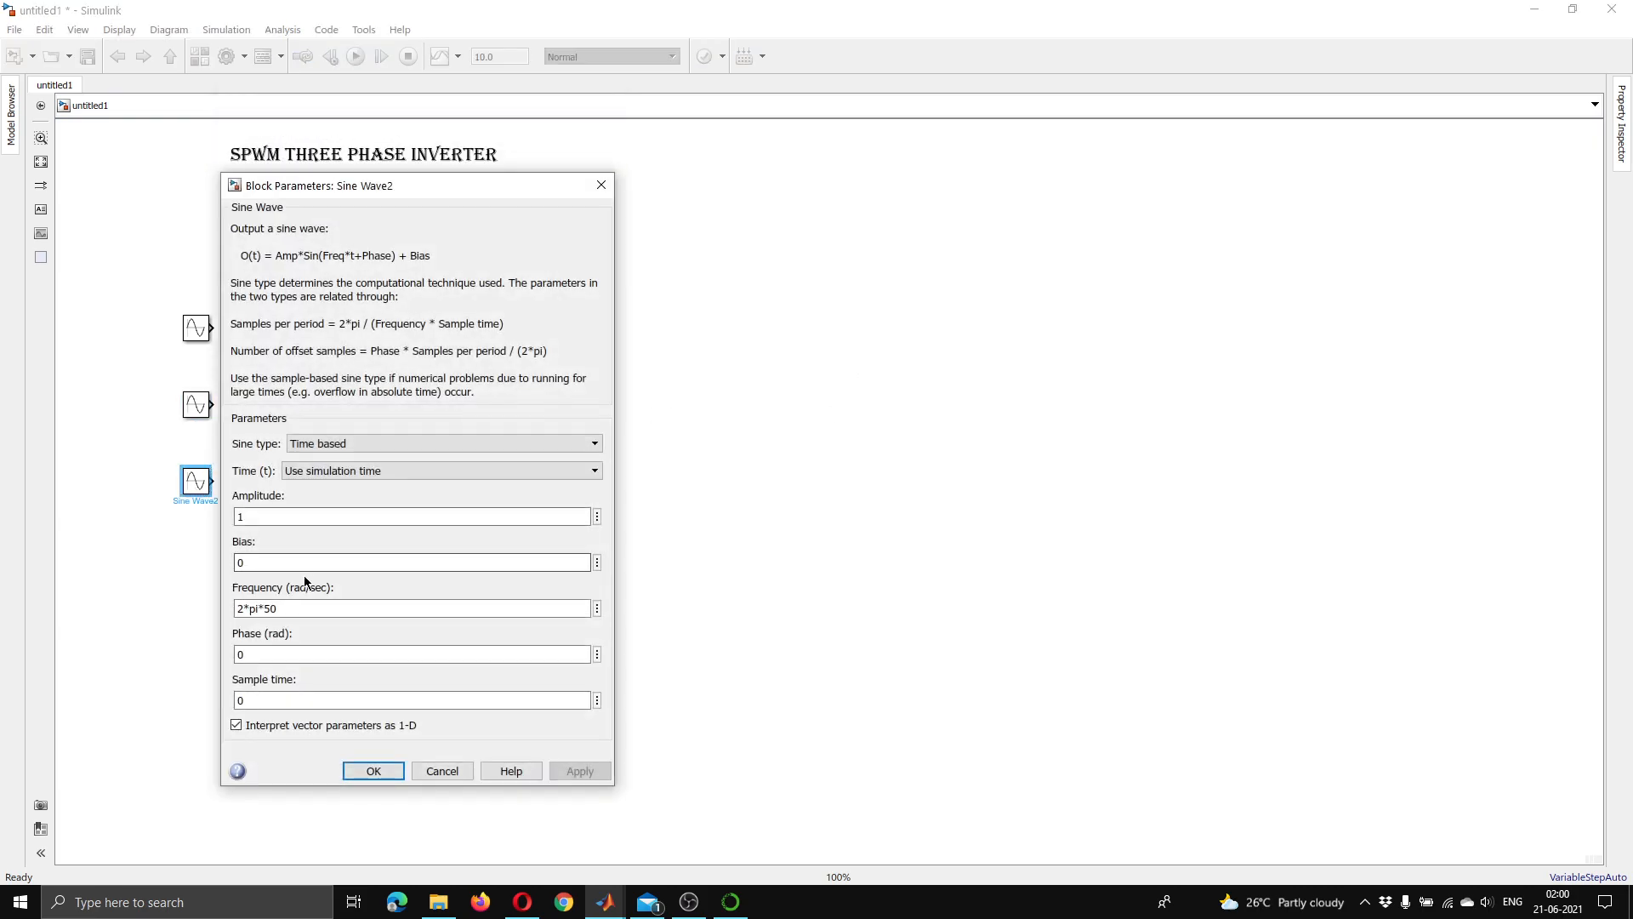
double_click(273, 653)
text(2)
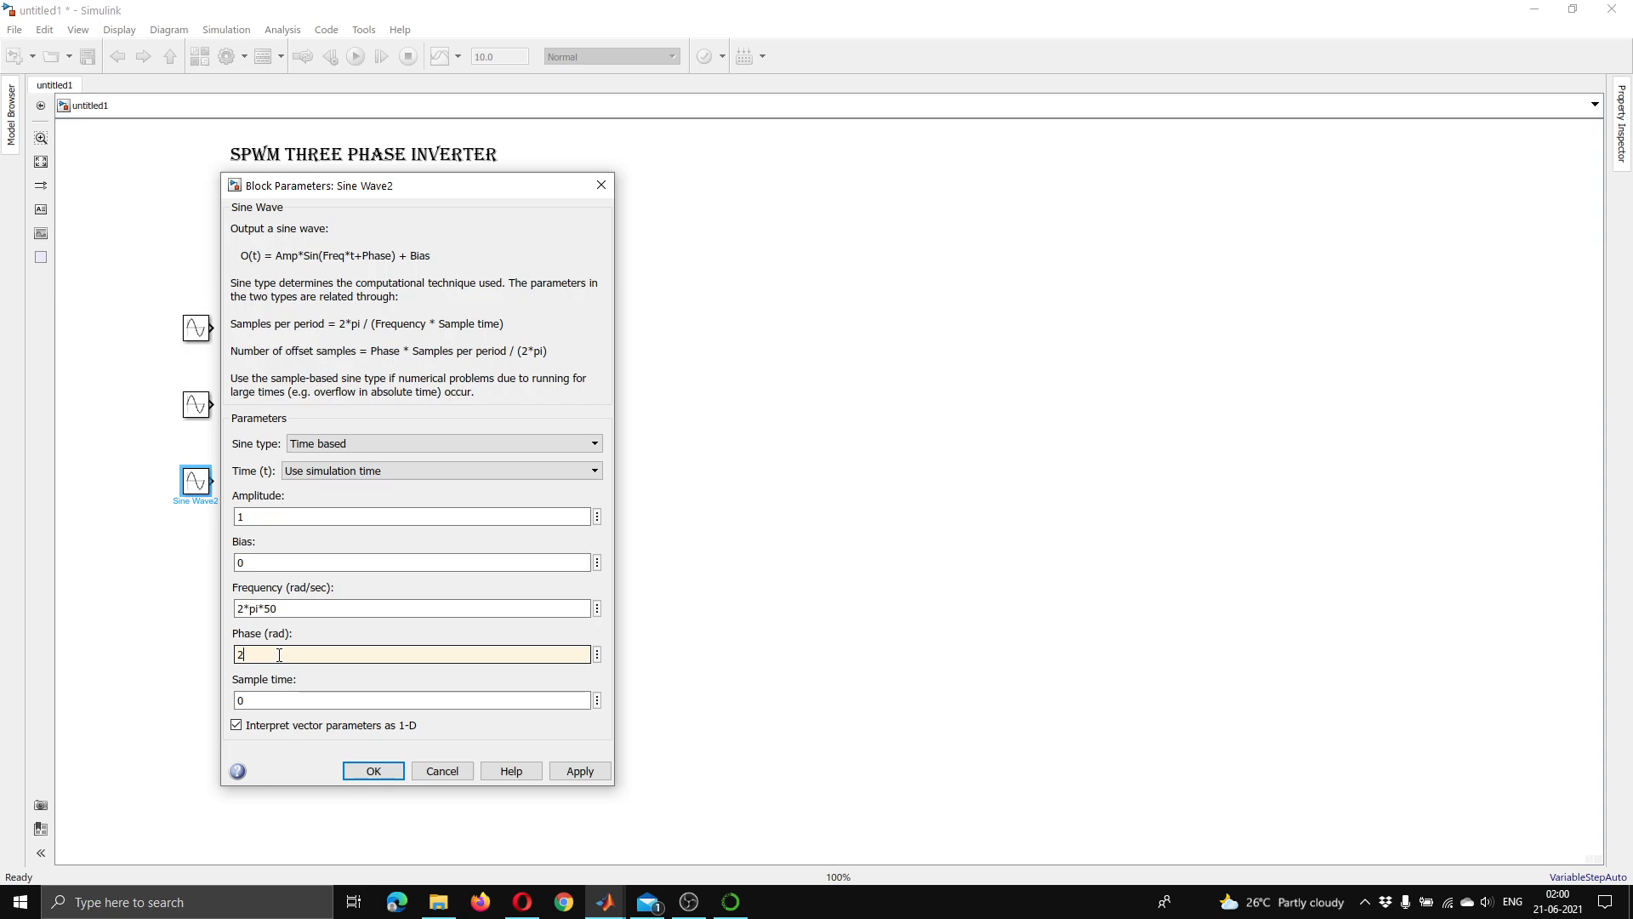
text(*pi/3)
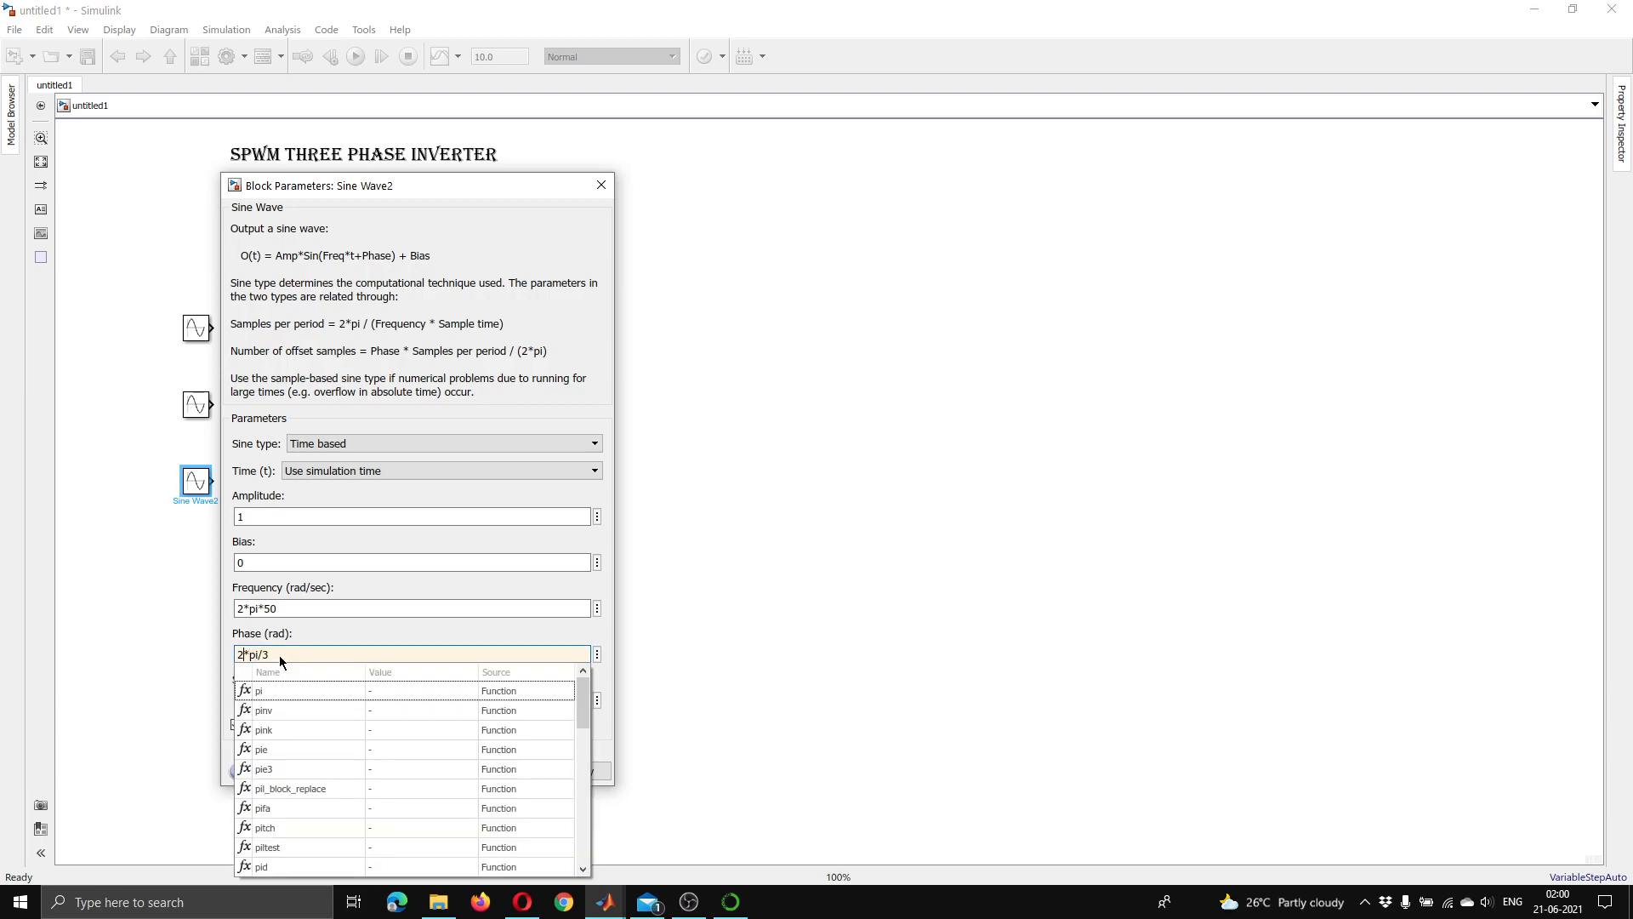
key(Home)
key(Delete)
text(4)
key(Return)
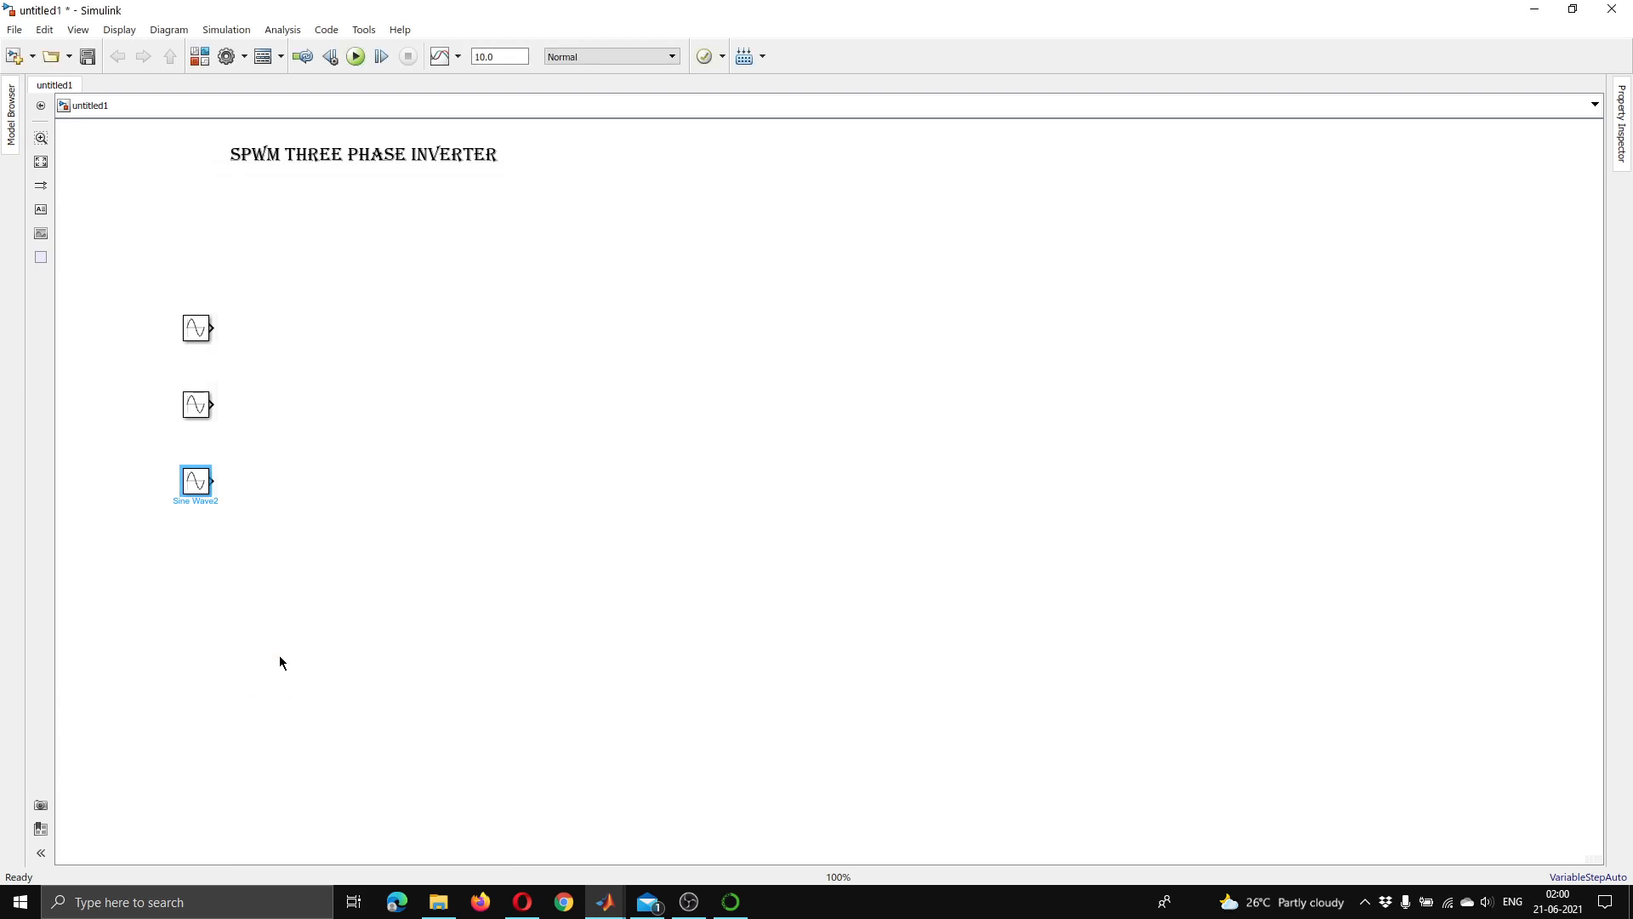
- Insert an Add block with signs +-, copy it for all three sine waves, and wire each sine wave to its plus input
double_click(312, 356)
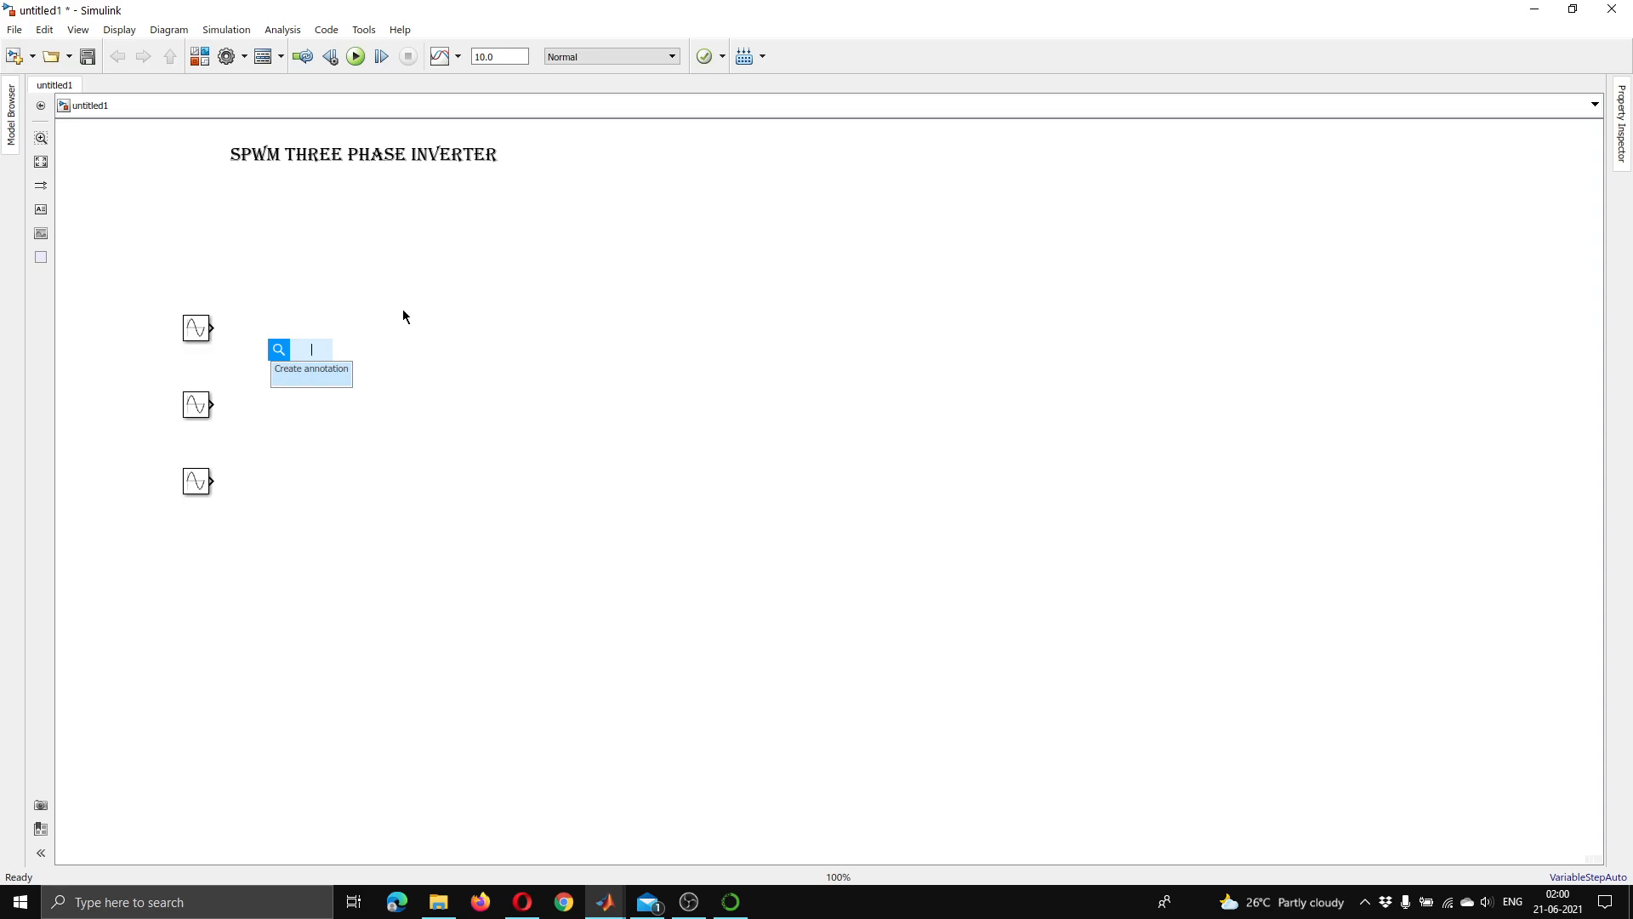
text(add)
click(330, 372)
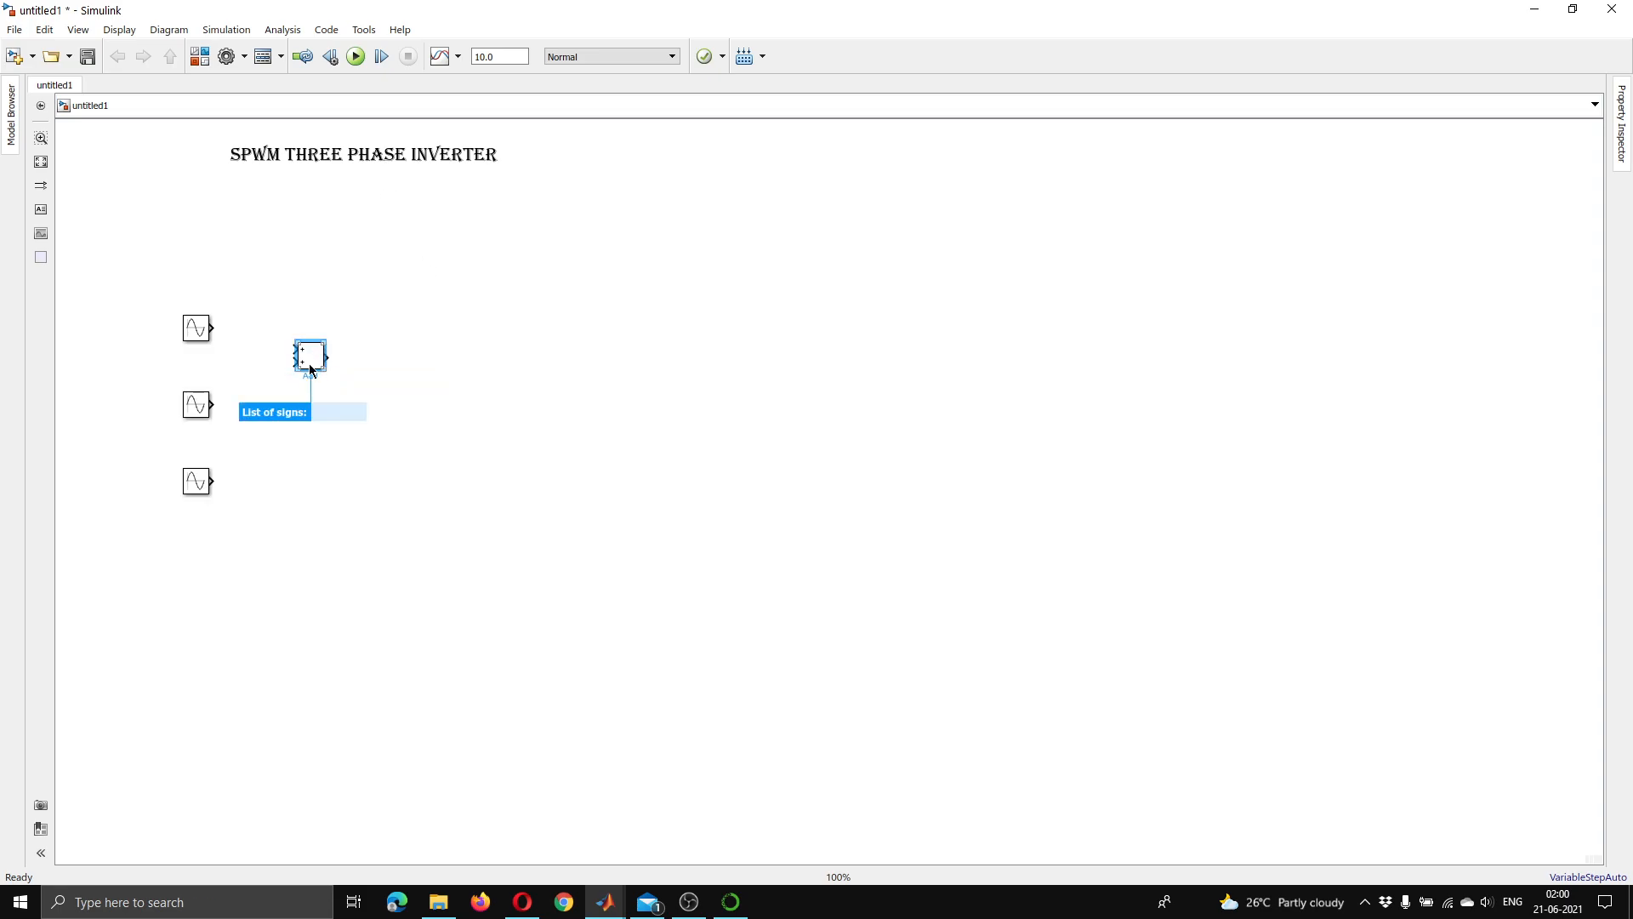
double_click(311, 367)
double_click(370, 377)
text(+-)
key(Return)
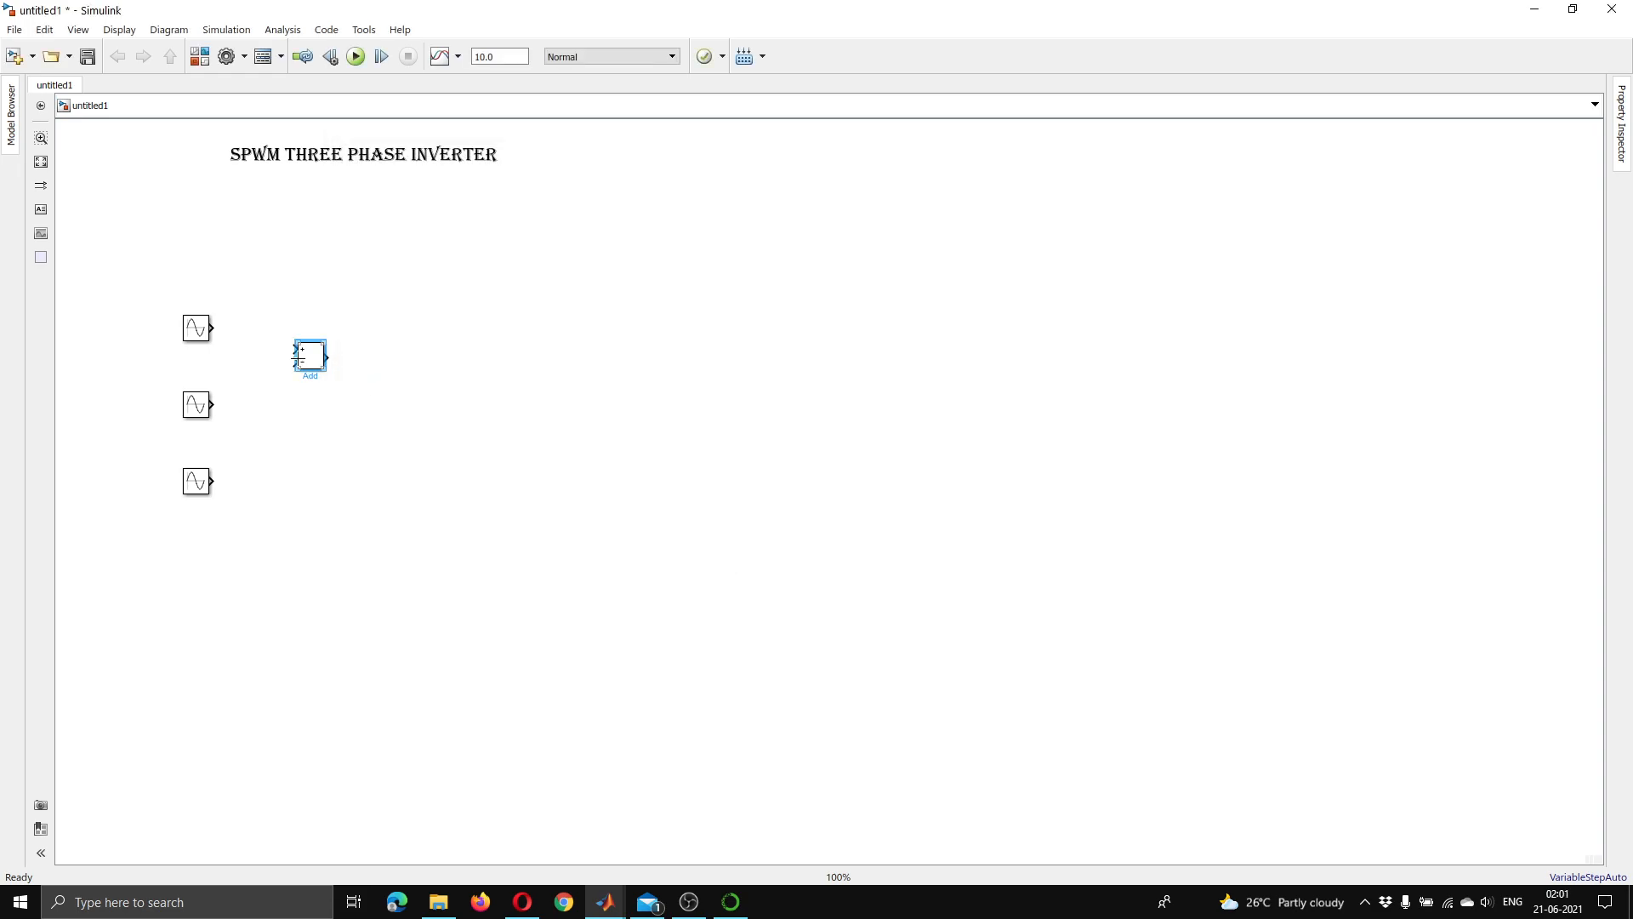
mouse_move(303, 366)
mouse_down()
mouse_move(298, 345)
mouse_move(313, 361)
mouse_move(310, 503)
mouse_move(306, 489)
mouse_move(212, 478)
mouse_up()
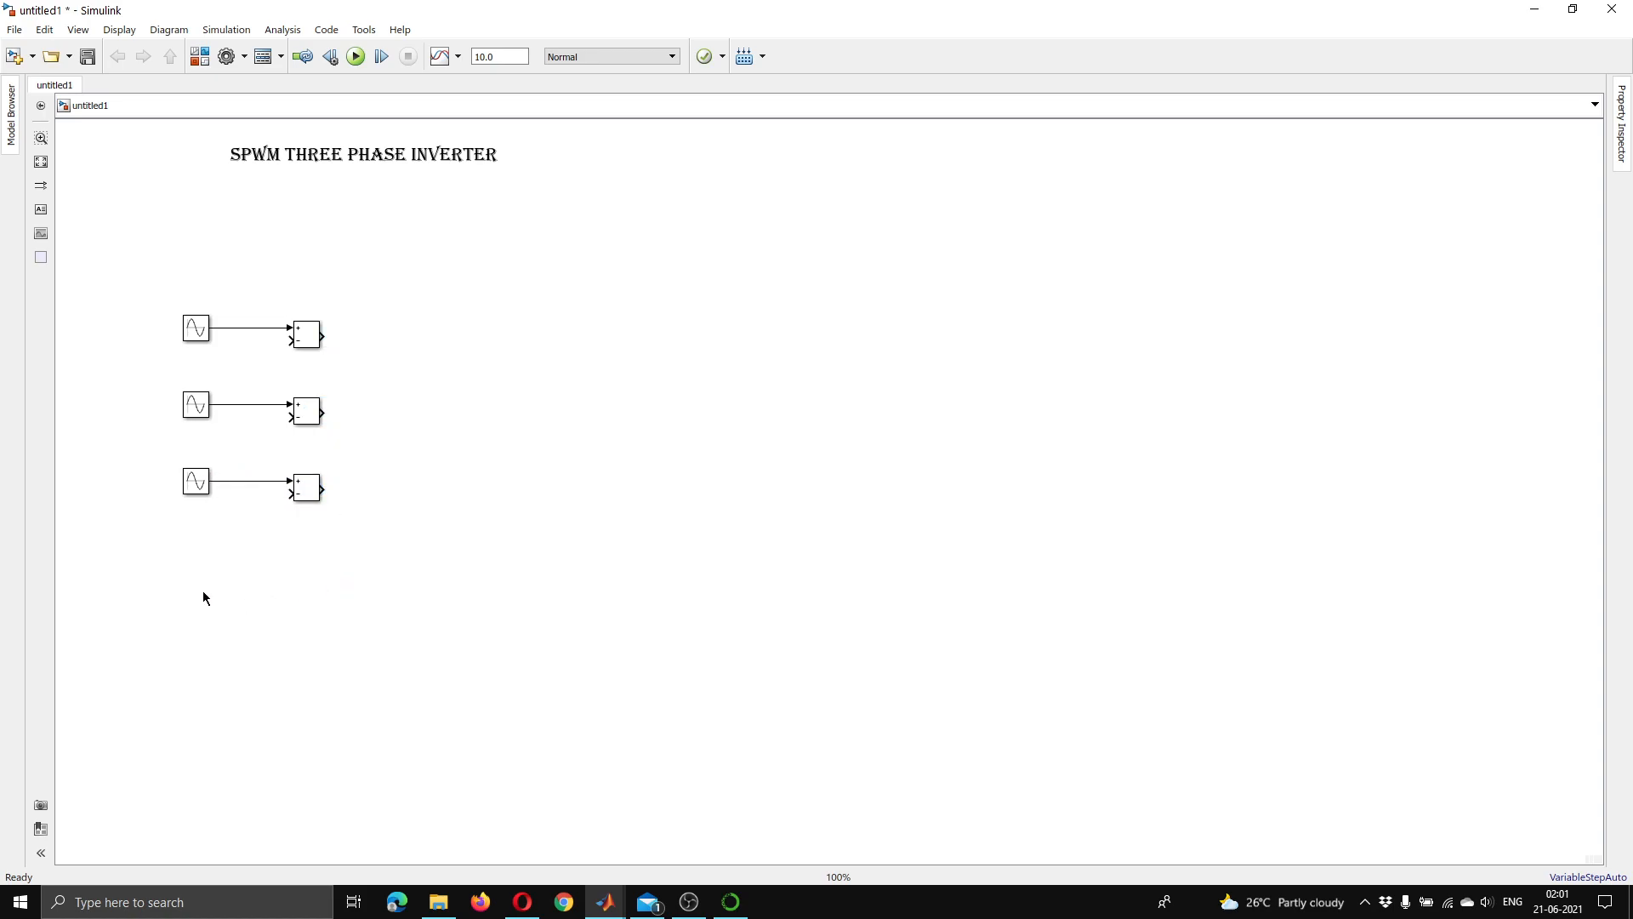
- Insert a Repeating Sequence block below the sine waves and wire it to the minus inputs of all three Add blocks
text(repeating)
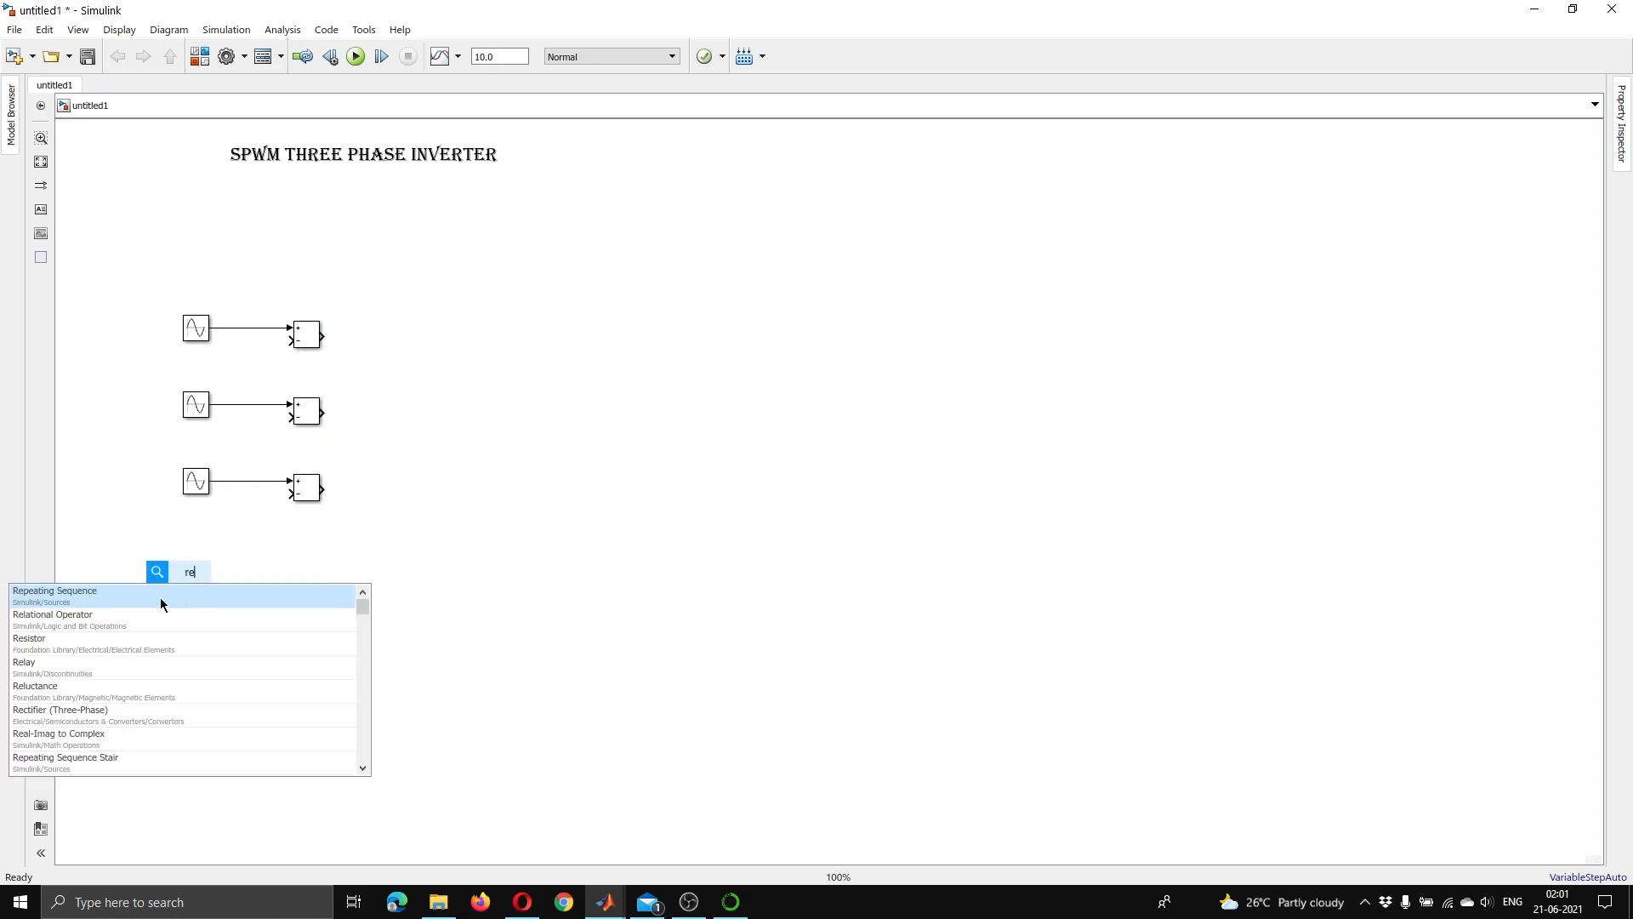
key(Return)
drag(204, 580, 291, 493)
drag(187, 579, 195, 578)
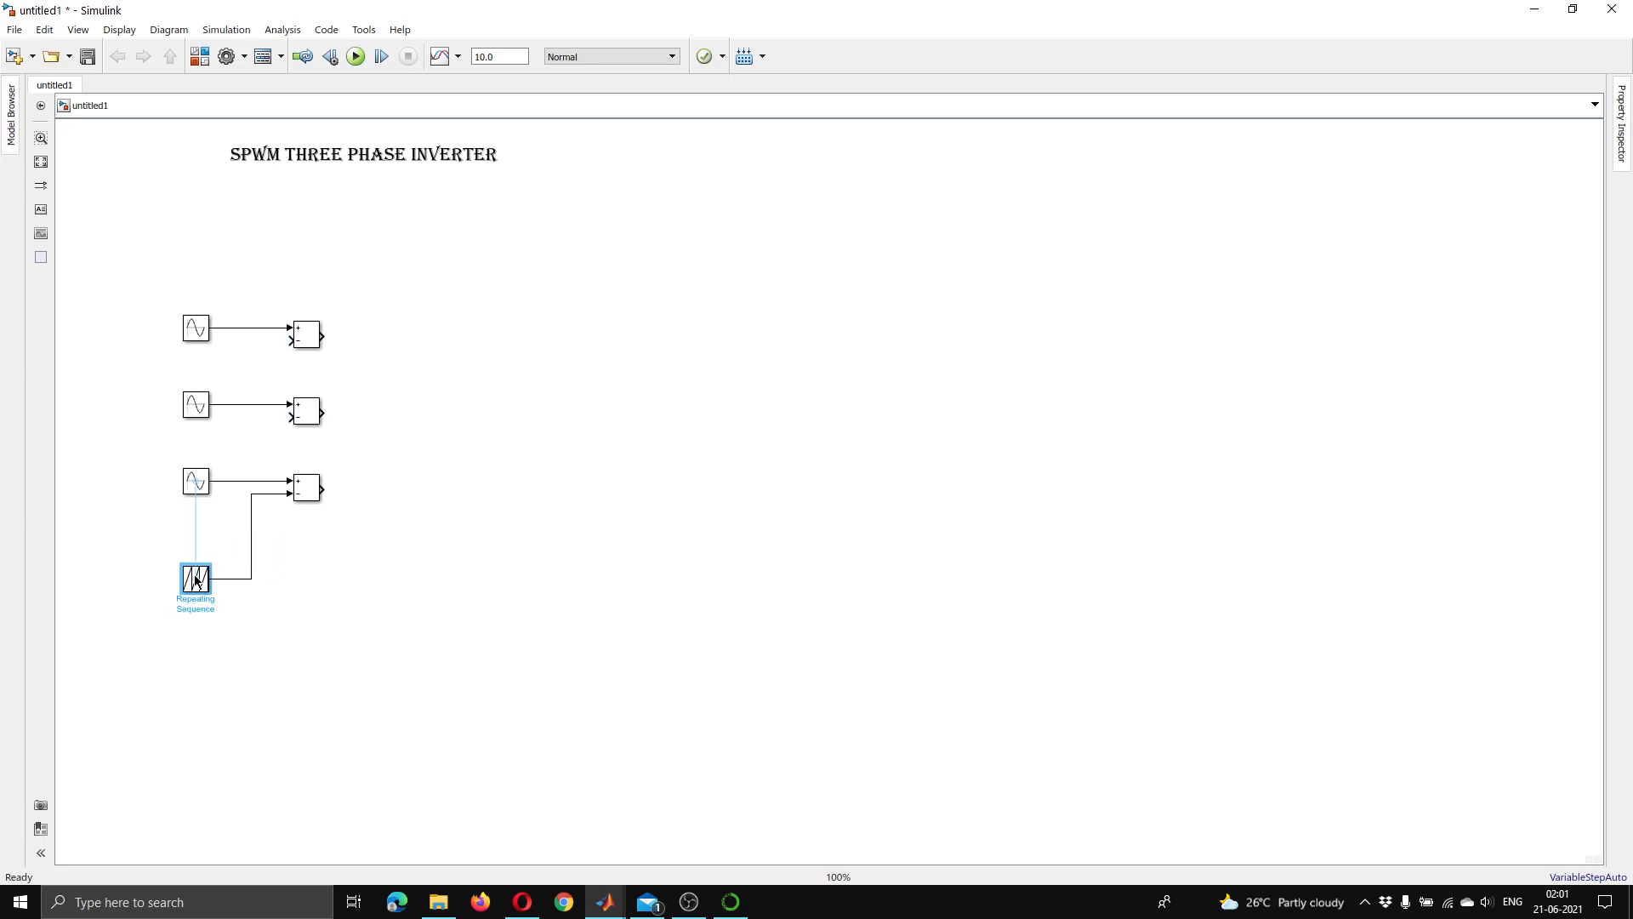
drag(291, 416, 251, 493)
drag(289, 341, 252, 416)
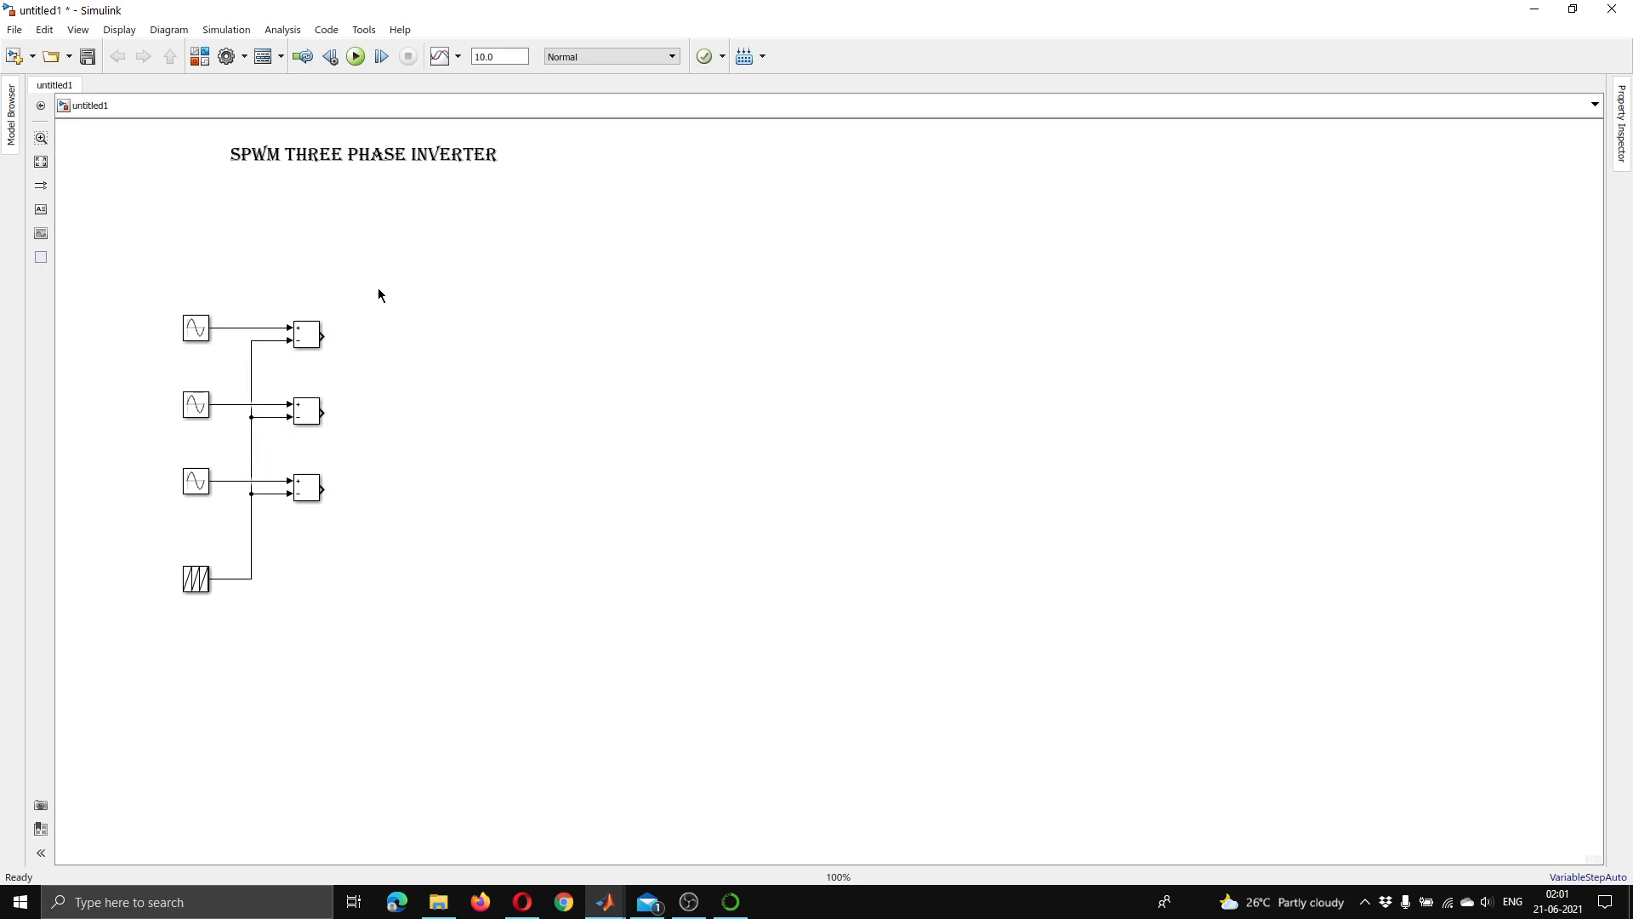
- Insert a Simulink Mux above the Add blocks, wire the first sine wave and the repeating sequence into it, and make it taller
text(mux)
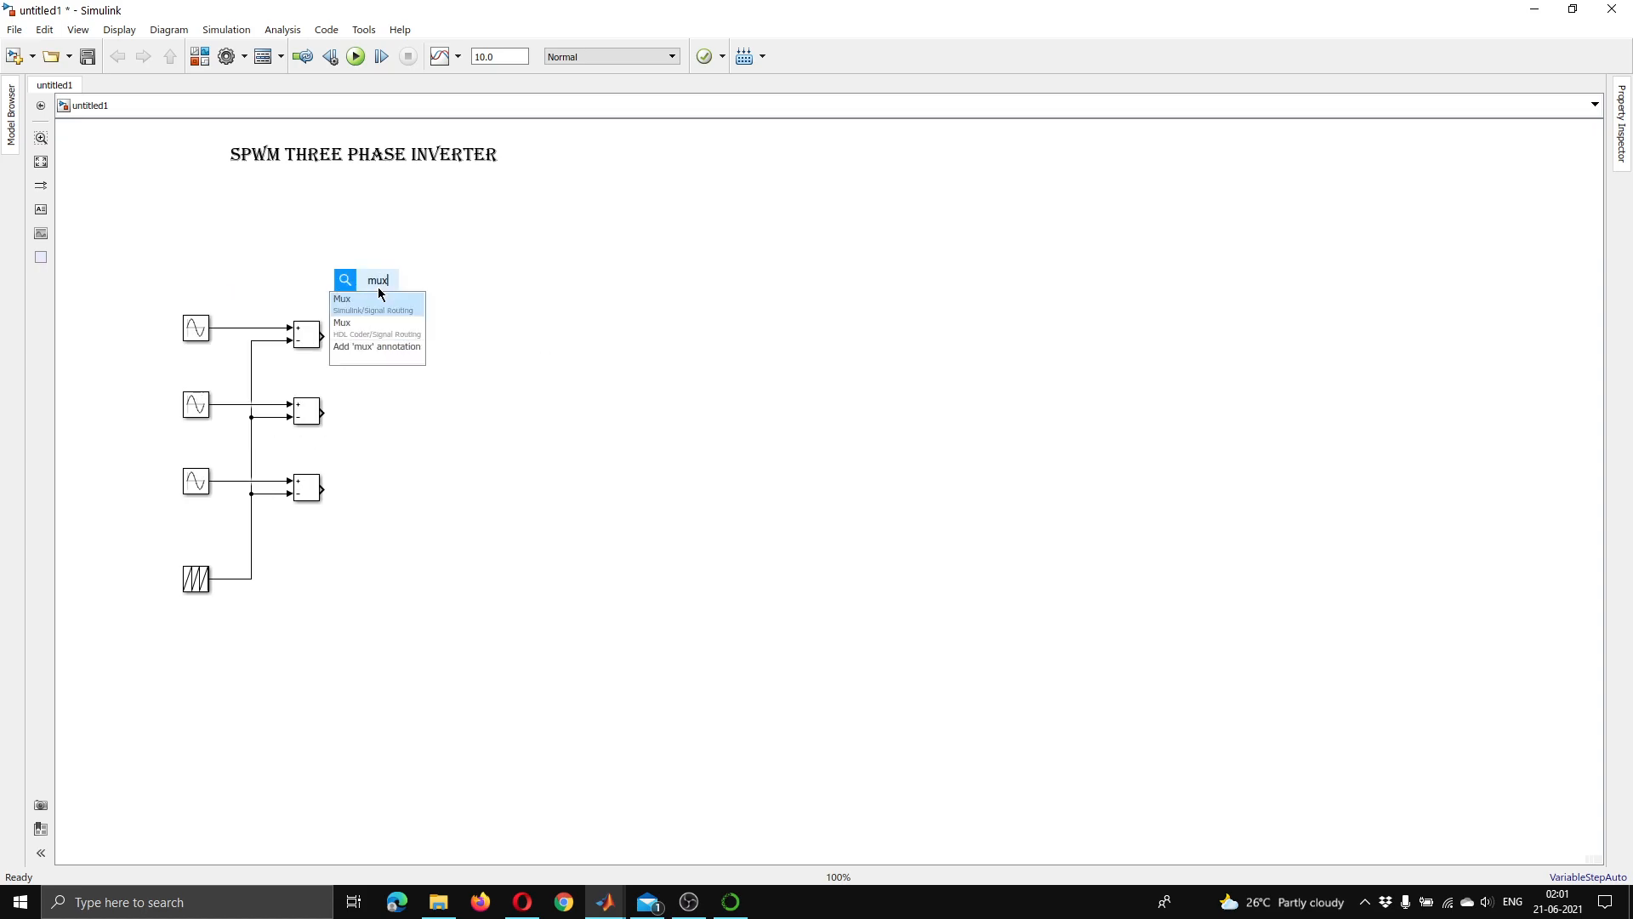
click(370, 310)
drag(372, 277, 218, 329)
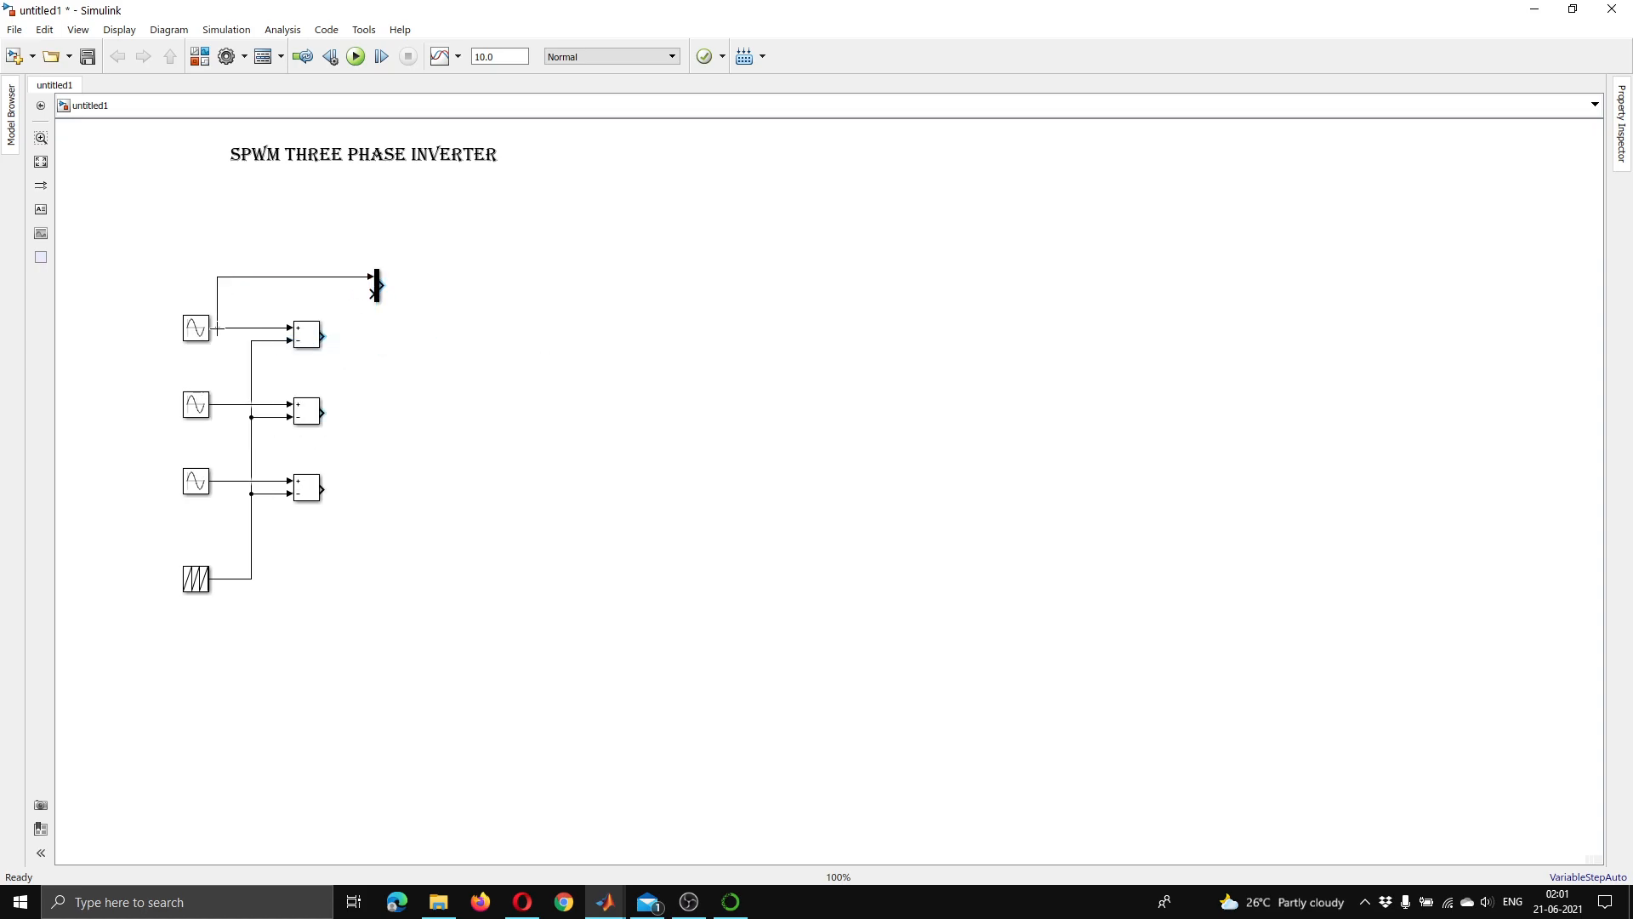
drag(373, 295, 252, 340)
click(381, 281)
drag(377, 267, 377, 239)
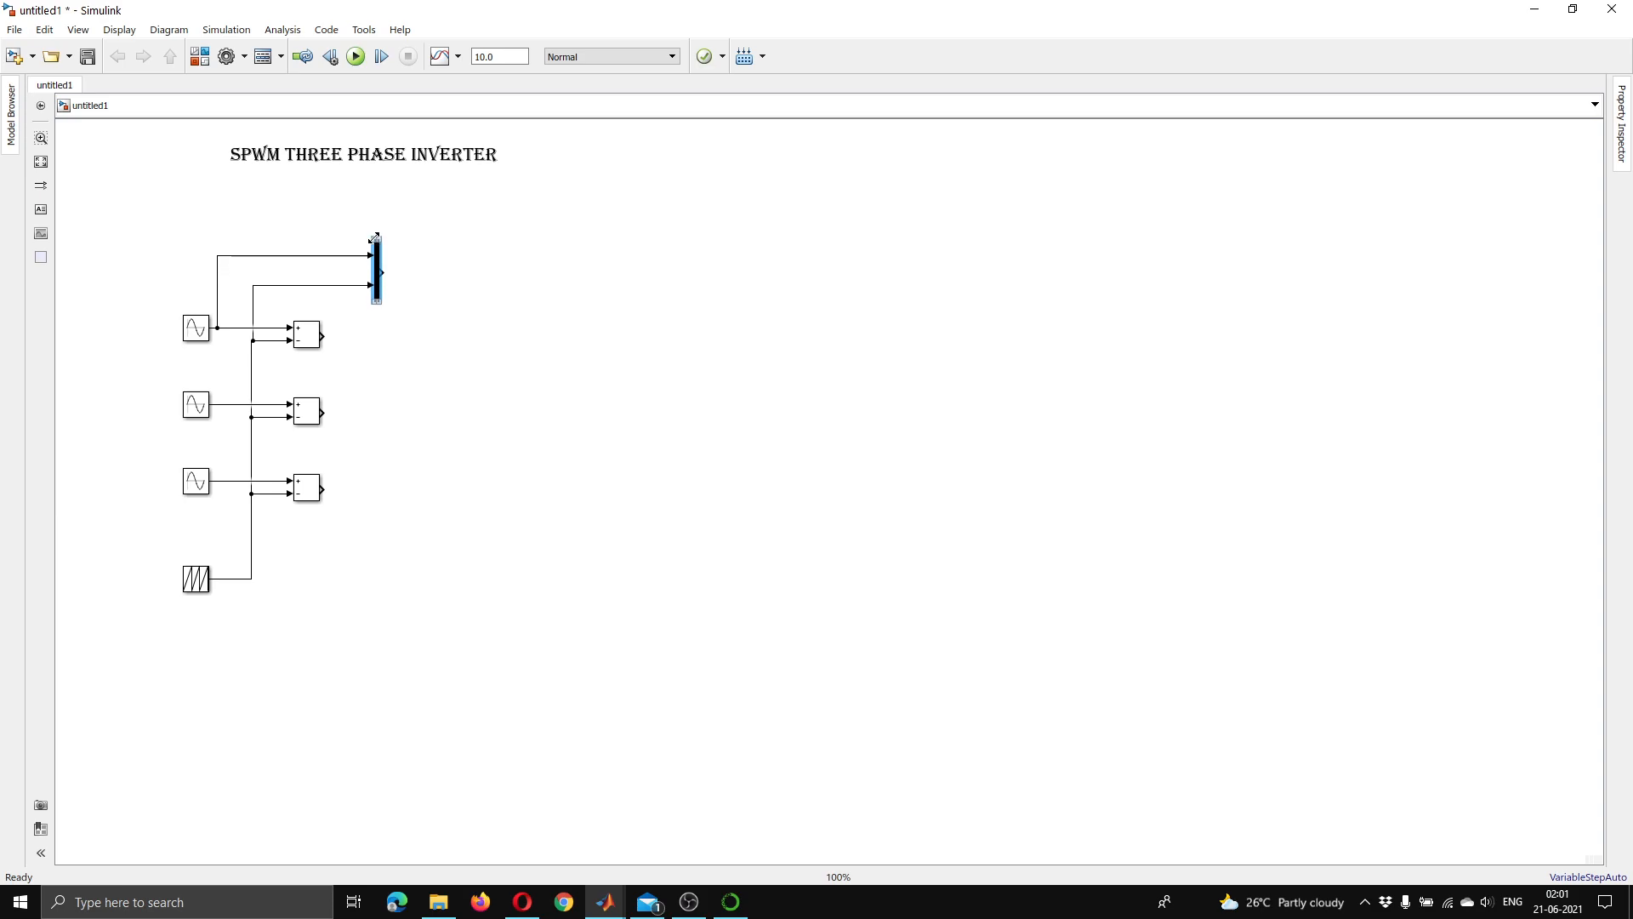
- Insert a Simulink Scope beside the mux and enlarge it to about the mux's height
double_click(431, 256)
text(sc)
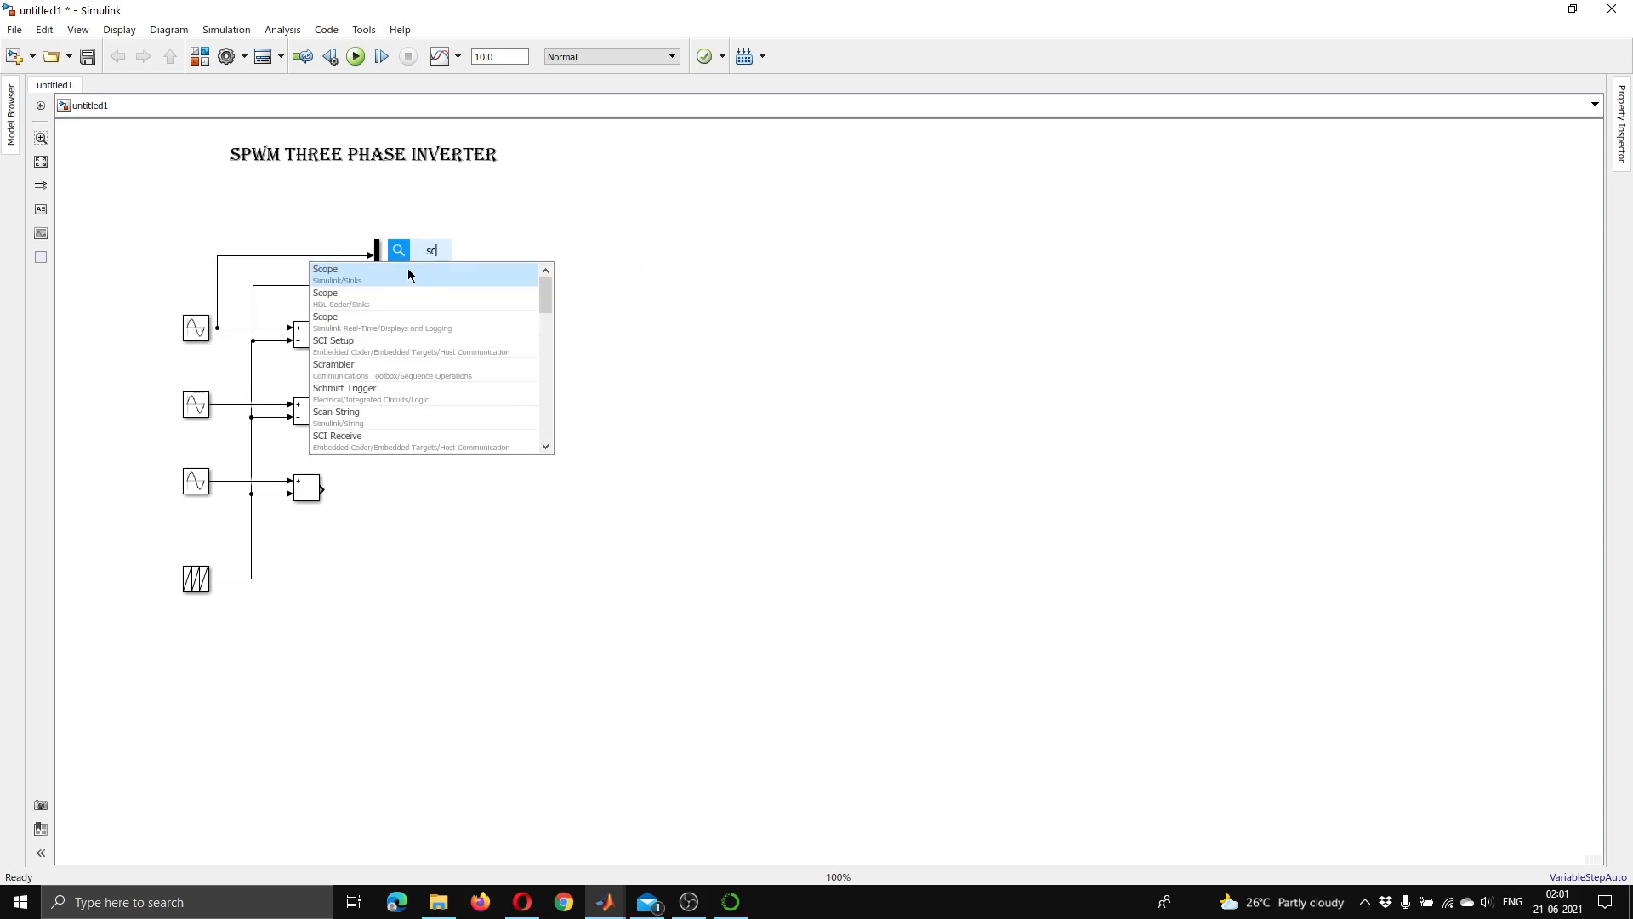
click(407, 269)
drag(436, 273, 458, 296)
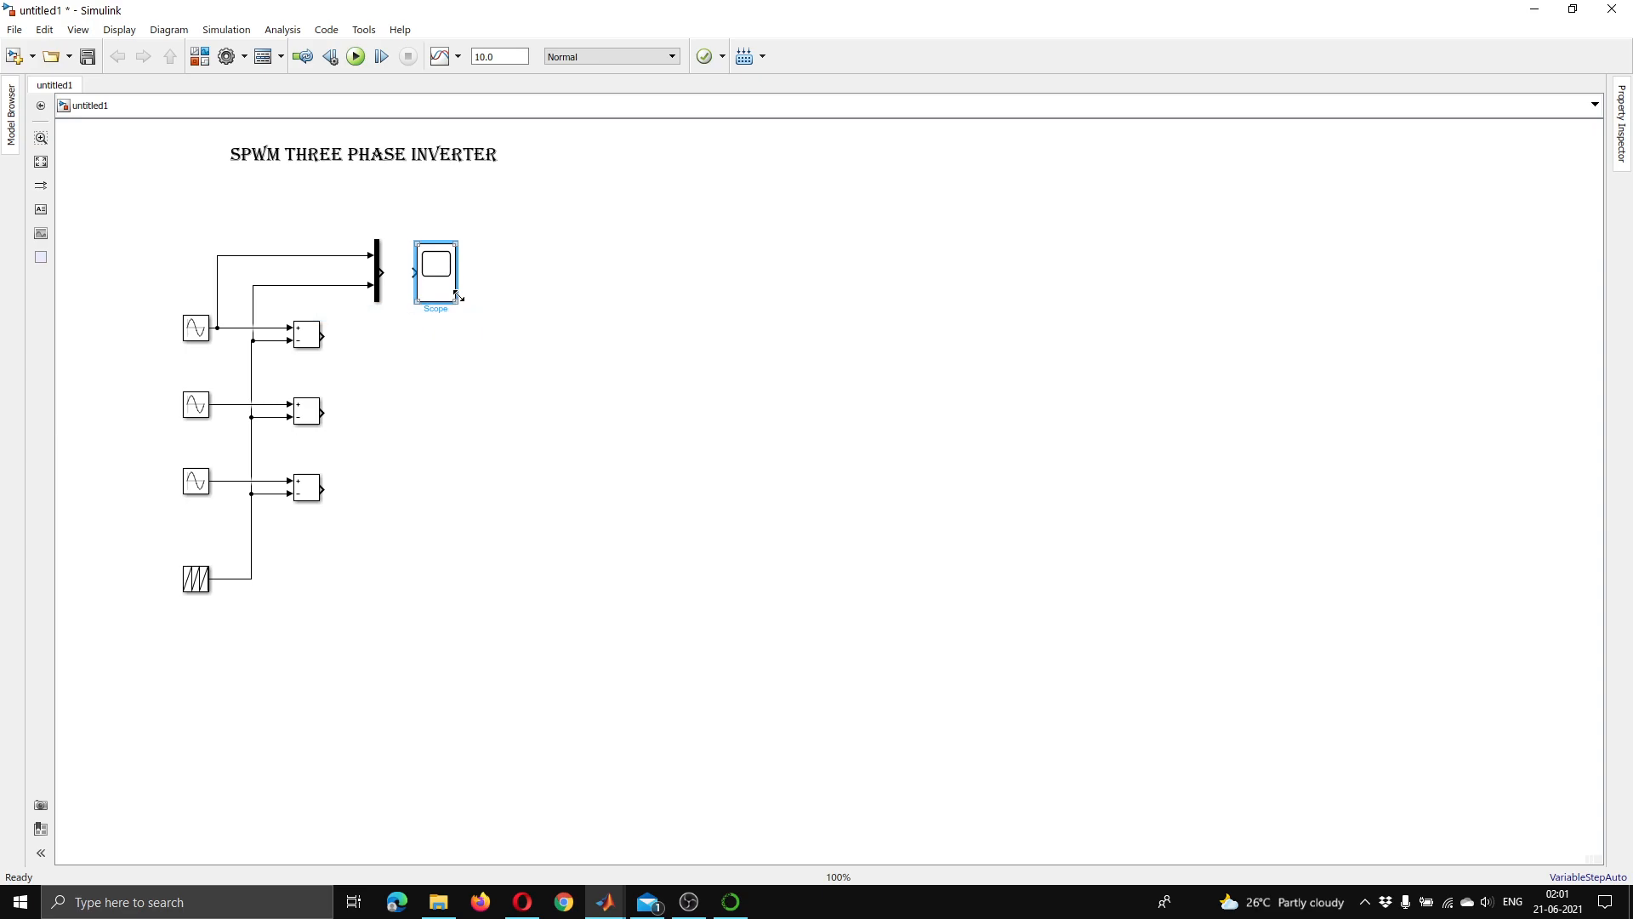
- Configure the scope with 2 input ports and a layout of two vertically stacked displays
double_click(451, 293)
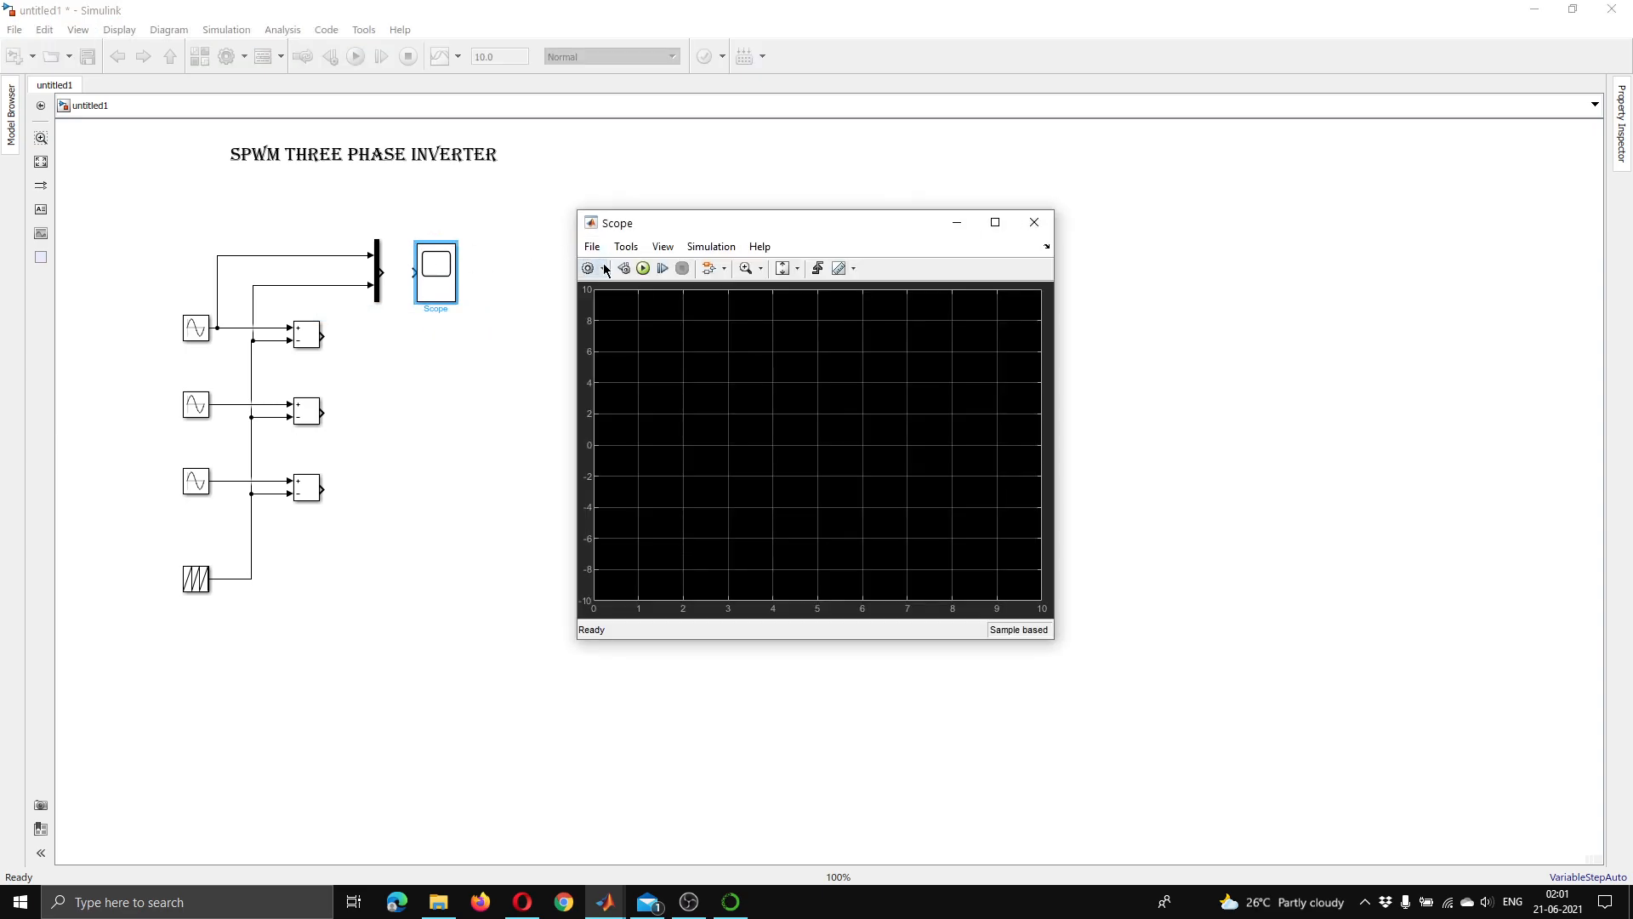
click(591, 291)
double_click(780, 399)
text(2)
click(950, 409)
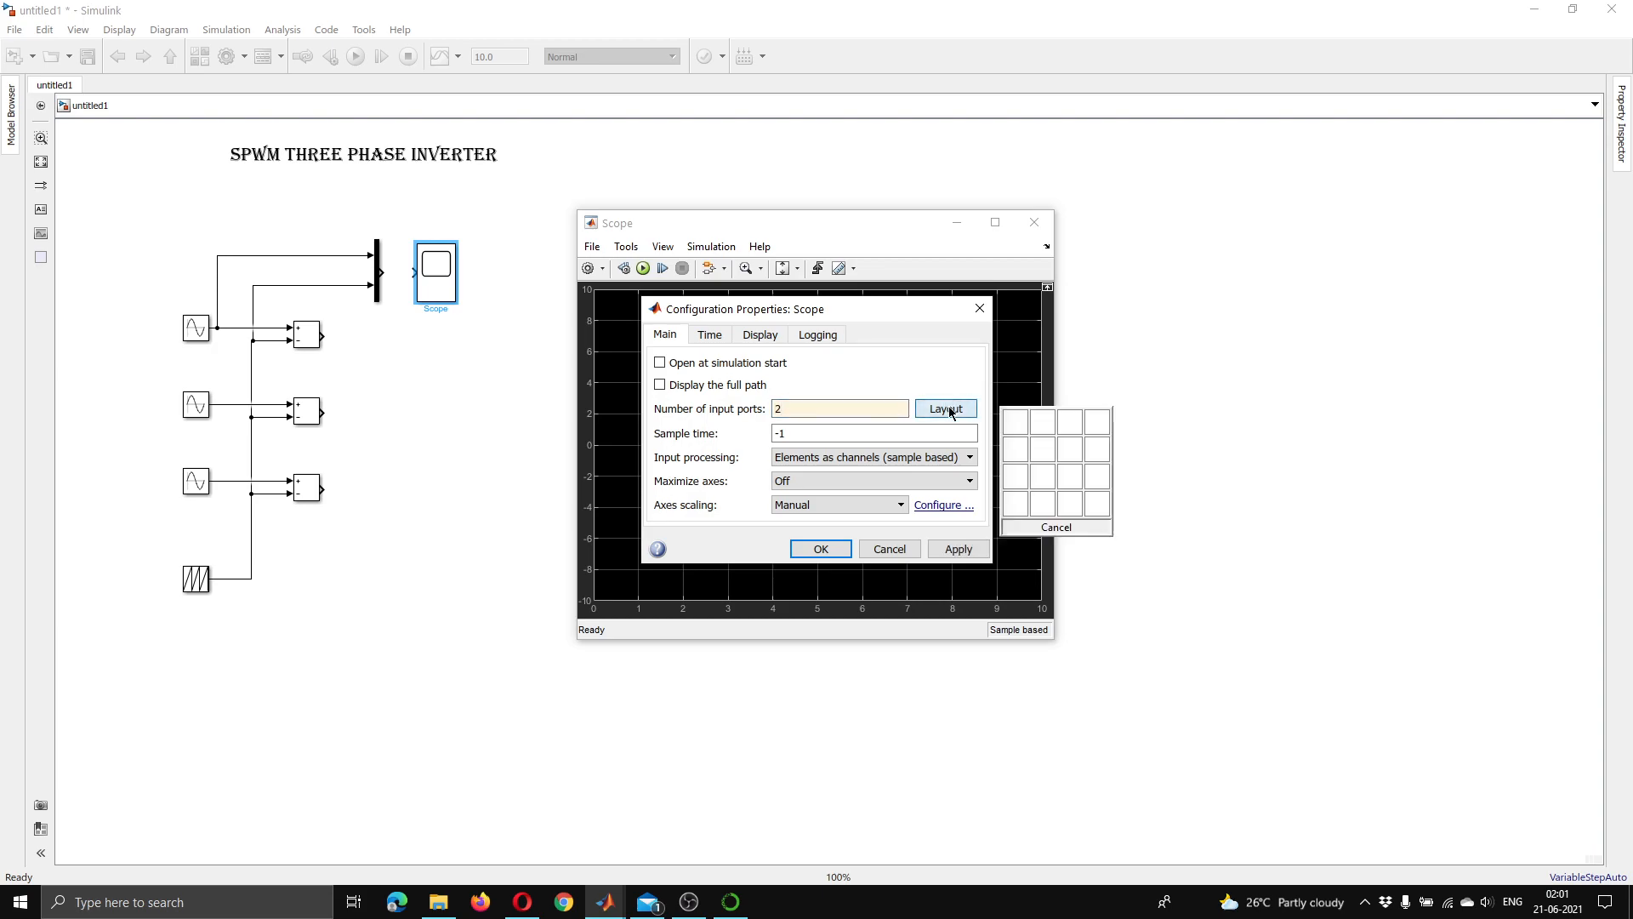
click(1014, 449)
click(957, 549)
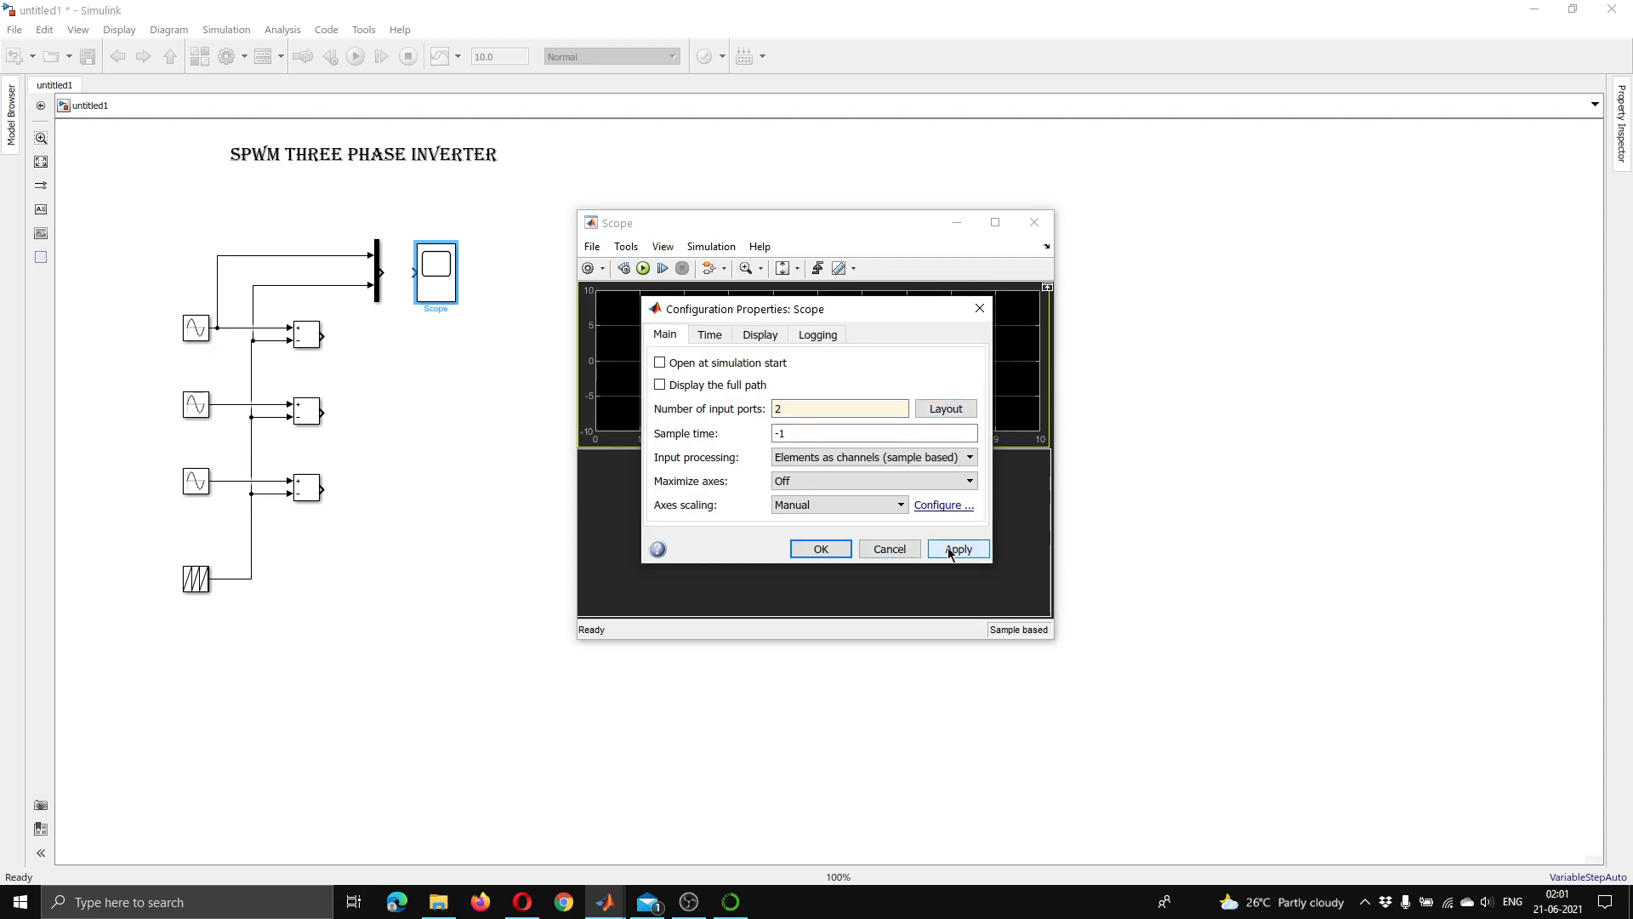
click(821, 548)
- Set the scope's figure and axes backgrounds to white and its axes foreground to black
click(663, 247)
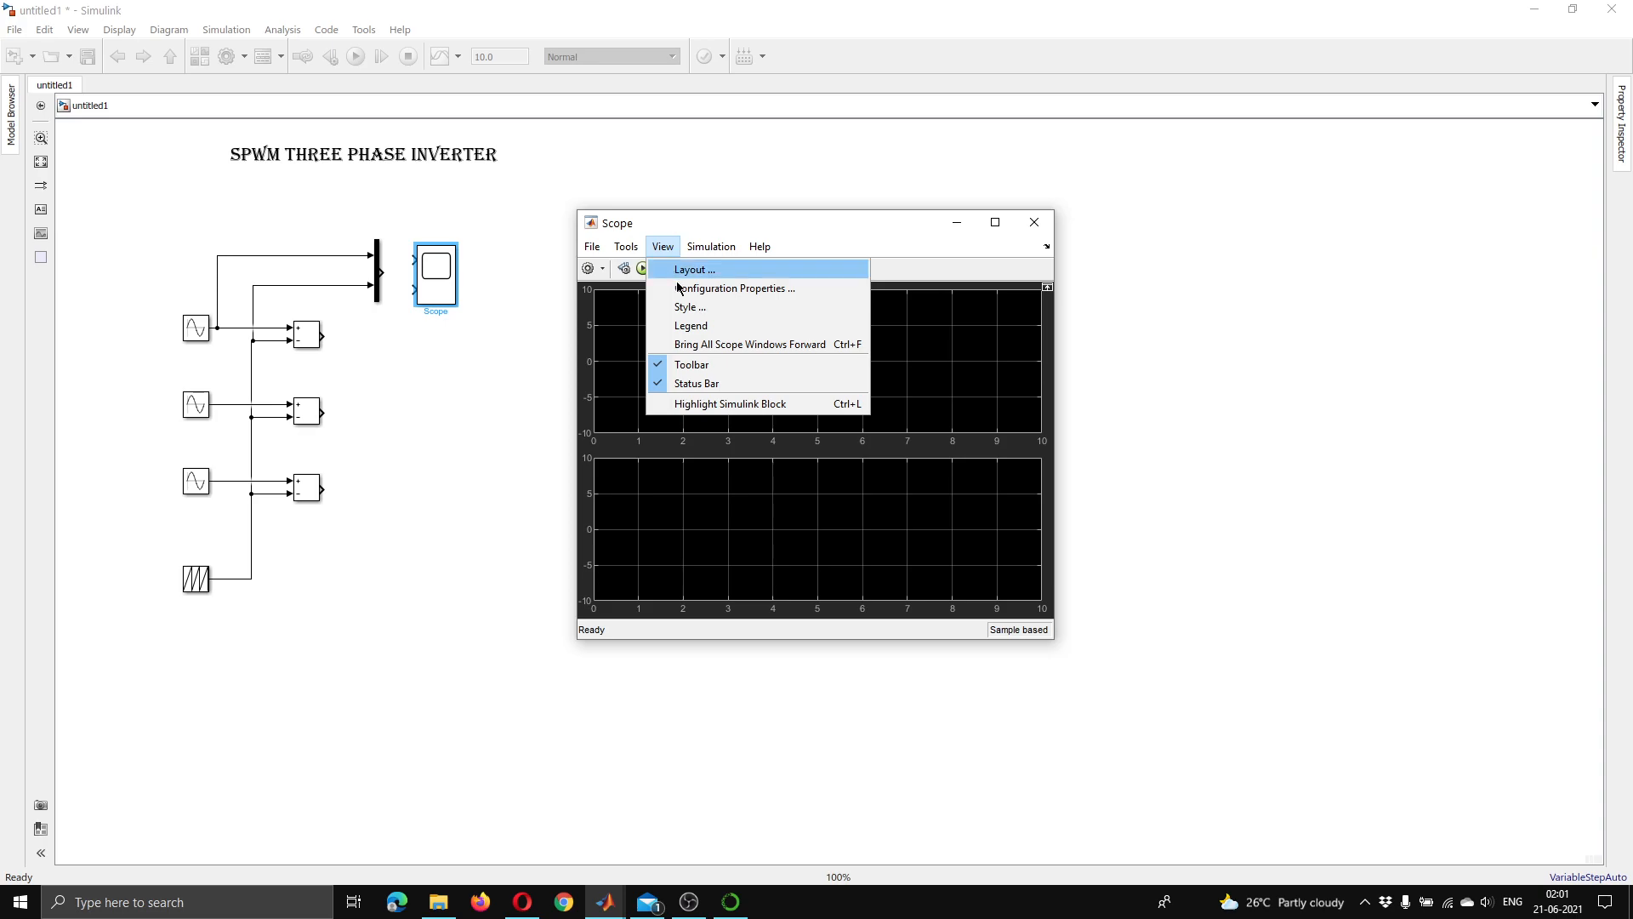
click(688, 309)
click(776, 334)
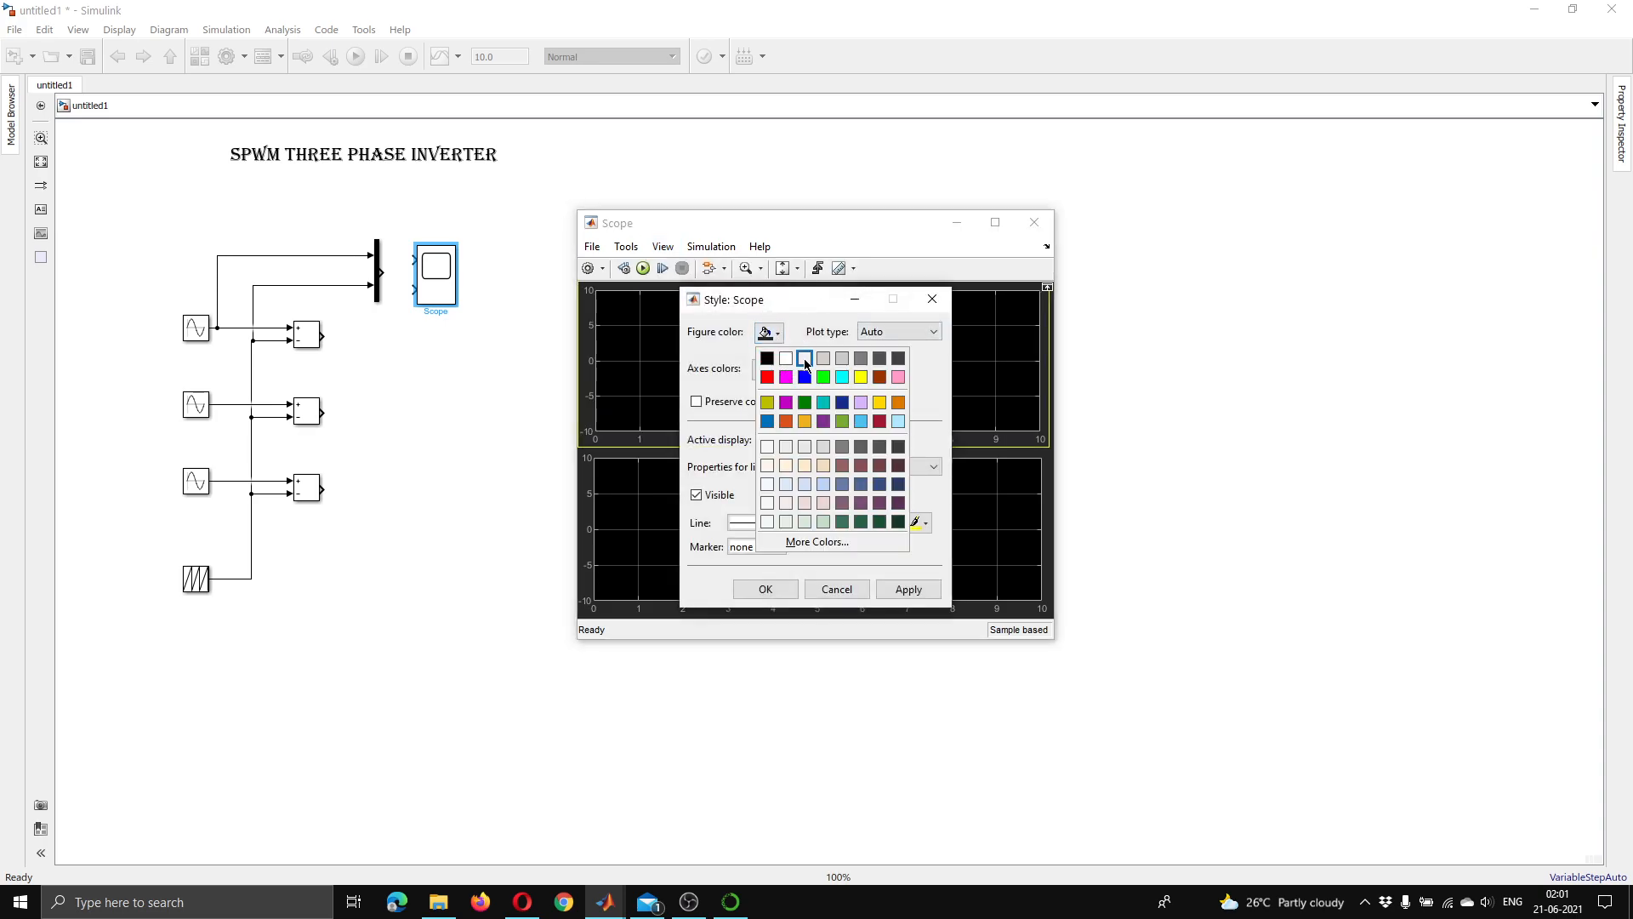
click(789, 364)
click(781, 371)
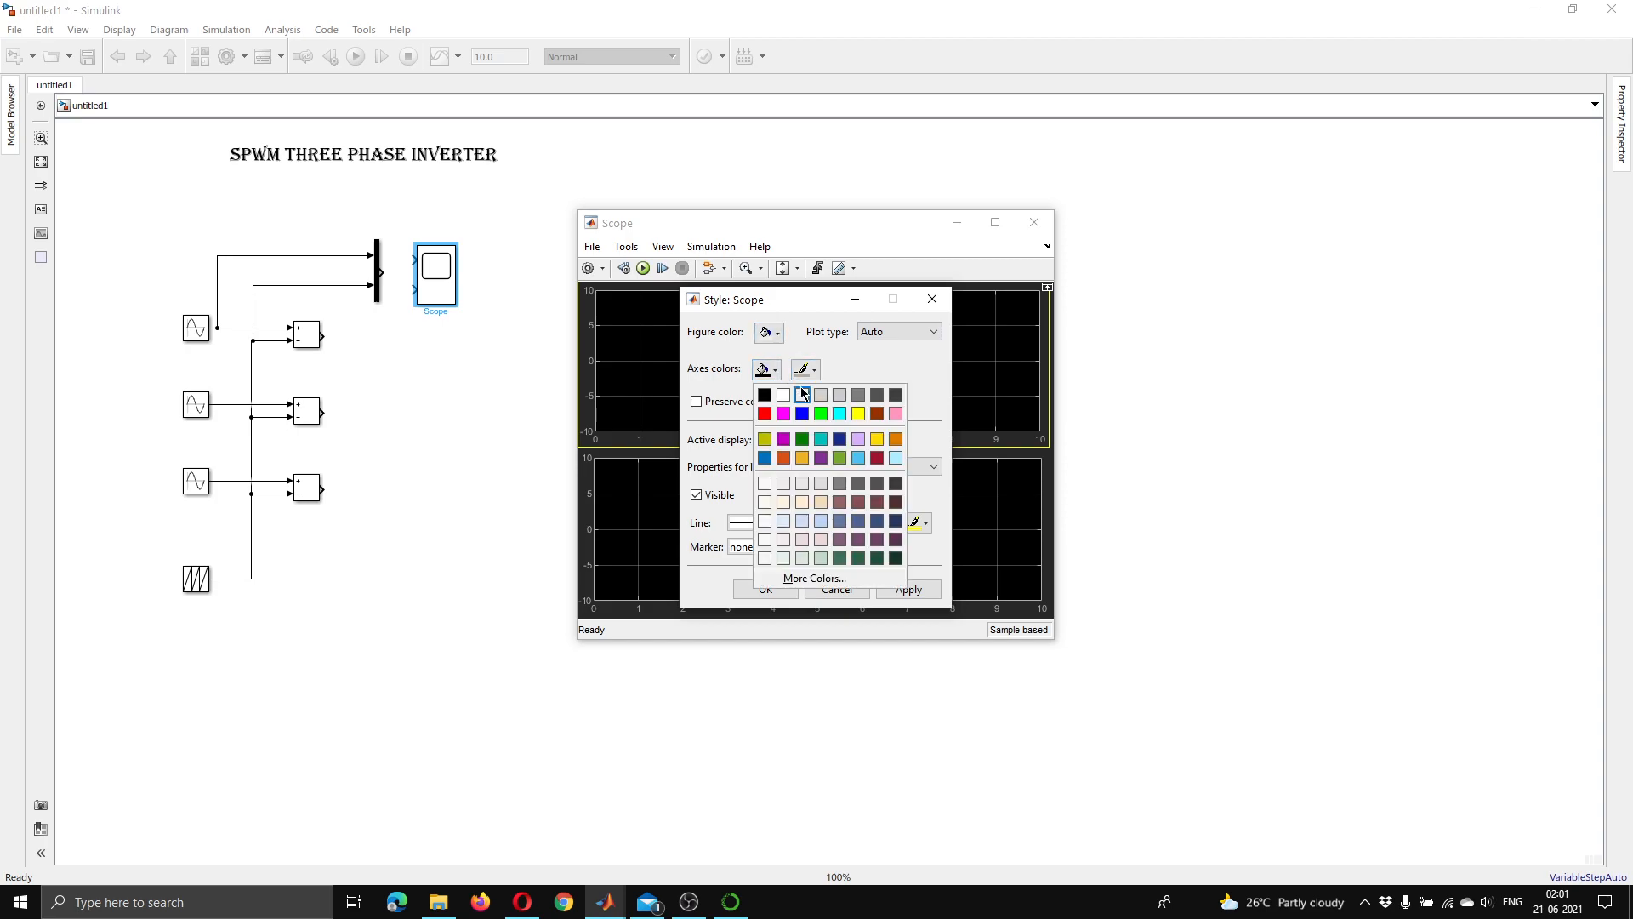
click(804, 368)
click(804, 368)
click(801, 395)
- Set the Channel 1 line of display 1 to width 2 and red, and apply the scope style
click(822, 519)
text(2)
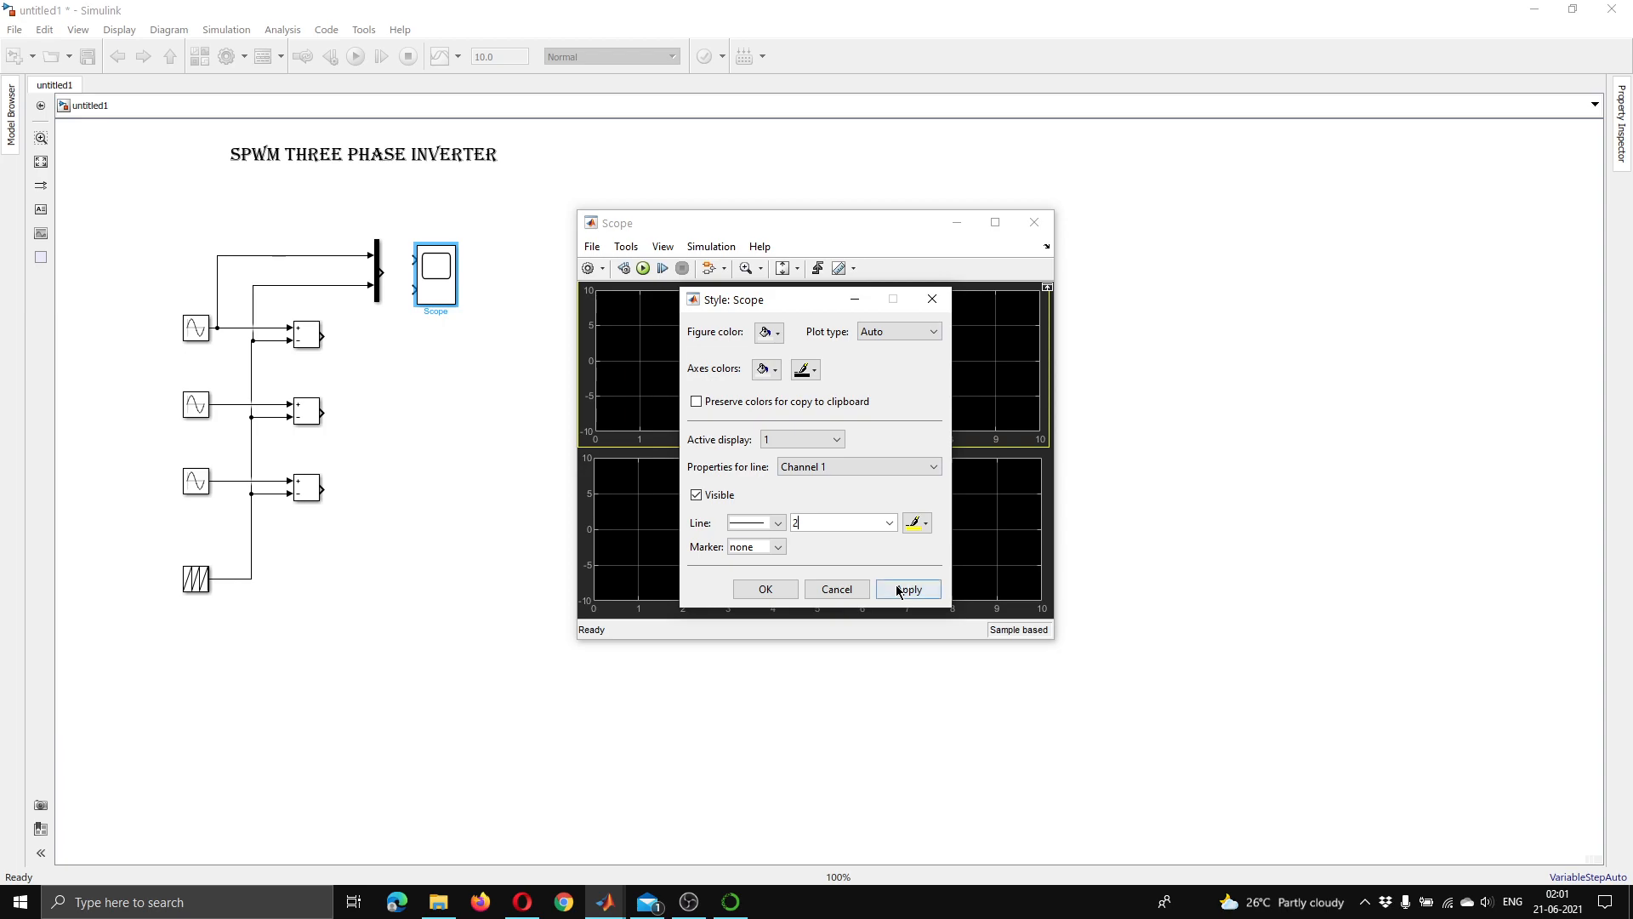
click(929, 521)
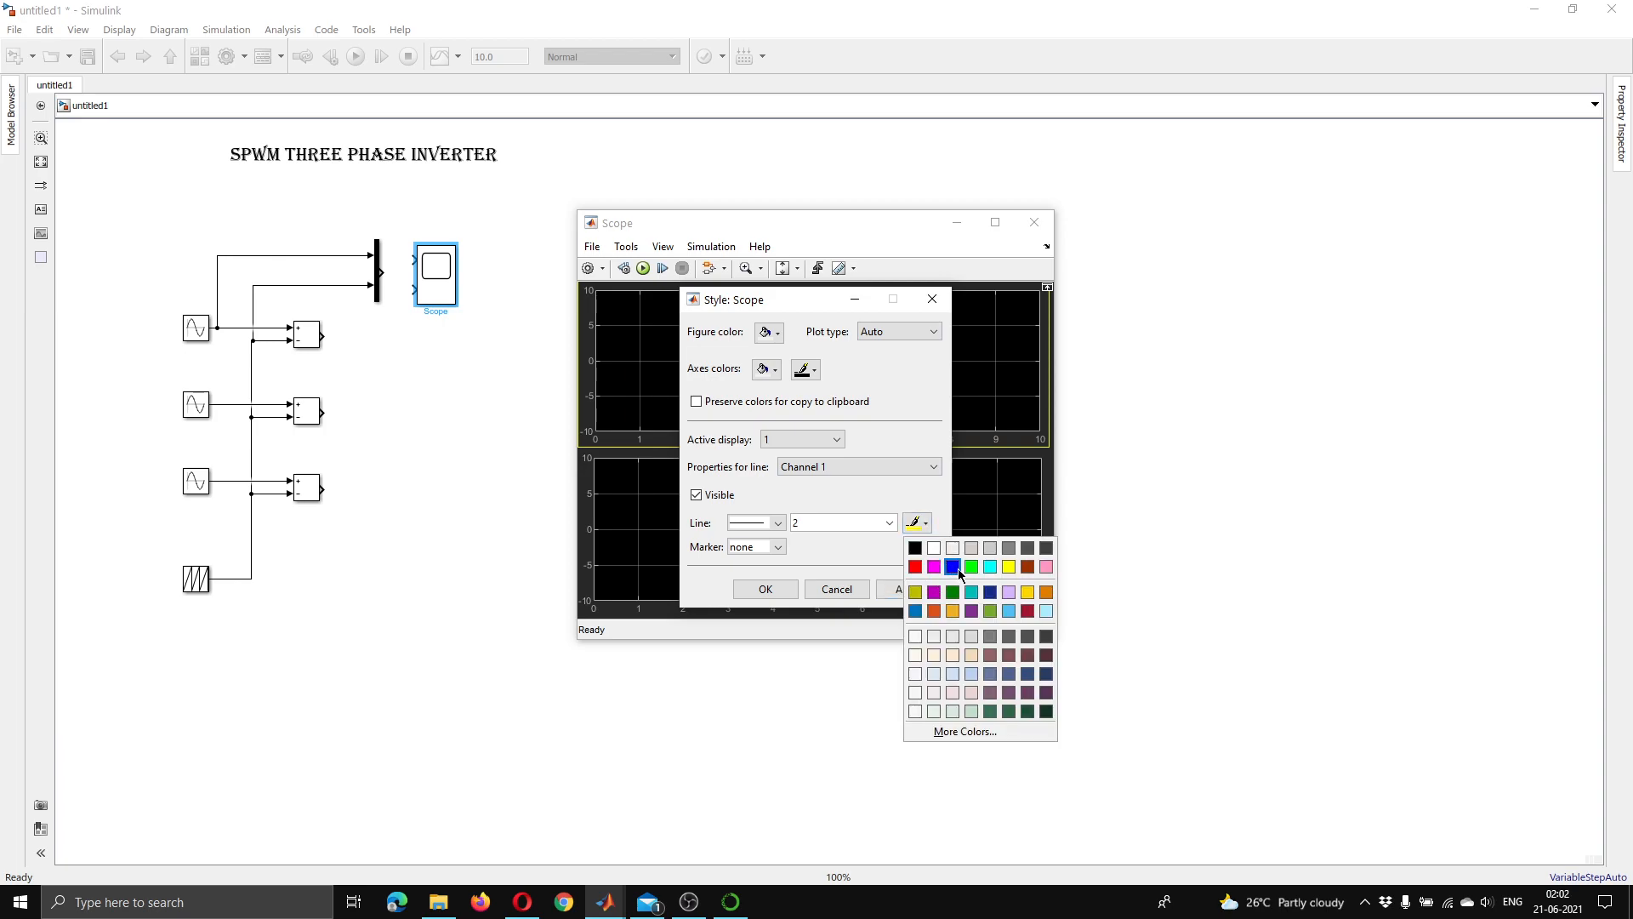
click(916, 566)
click(907, 589)
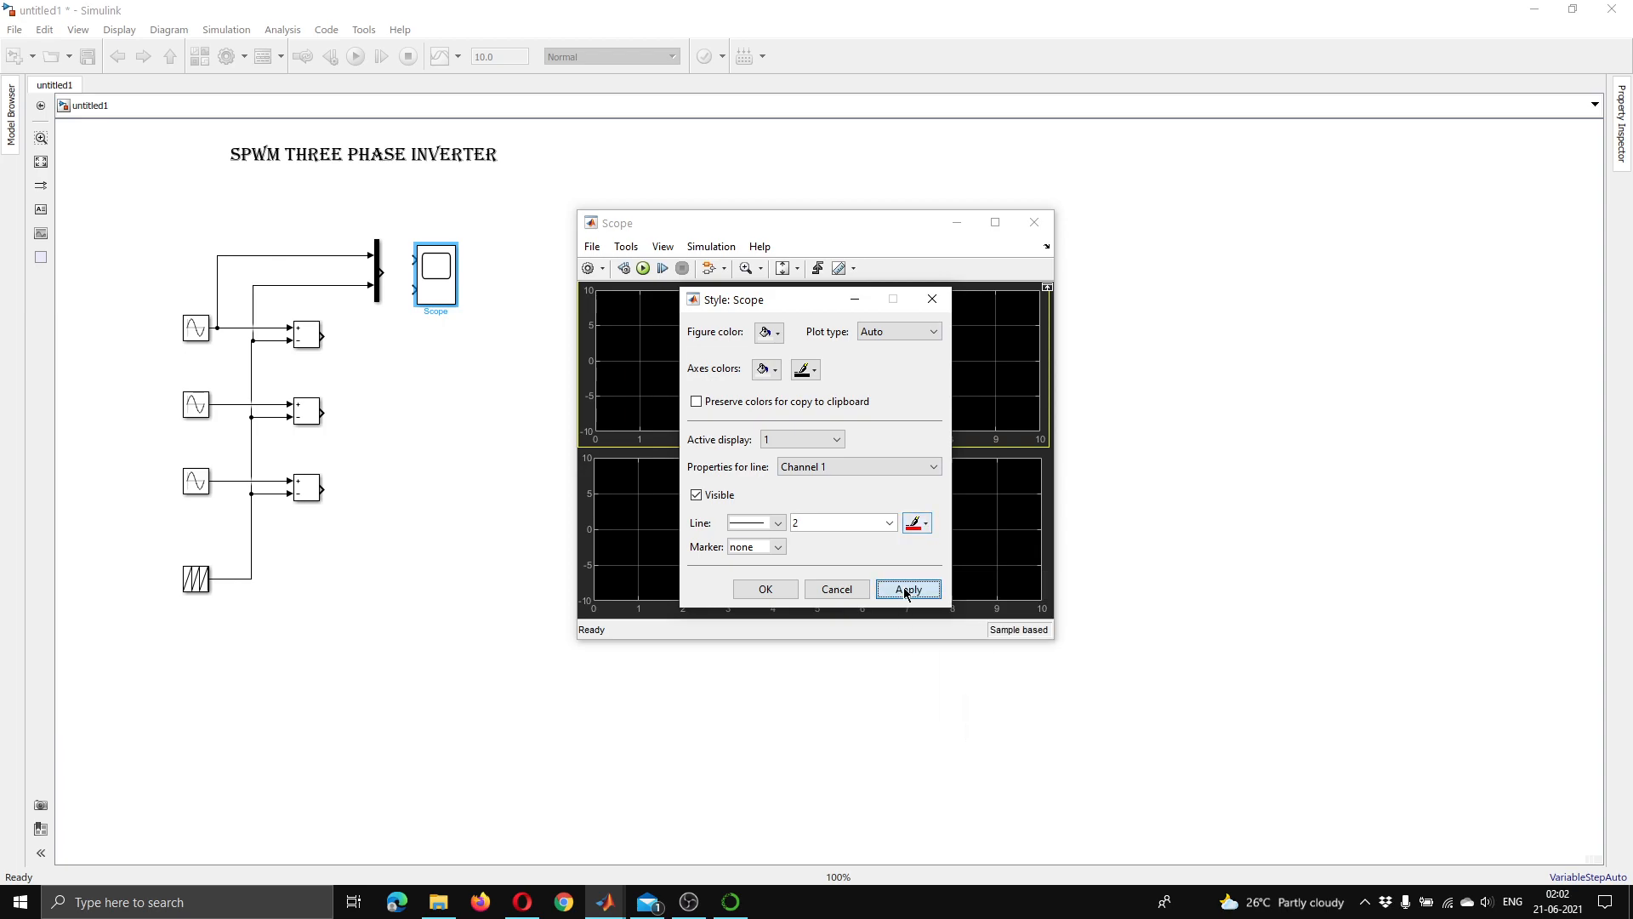
click(775, 588)
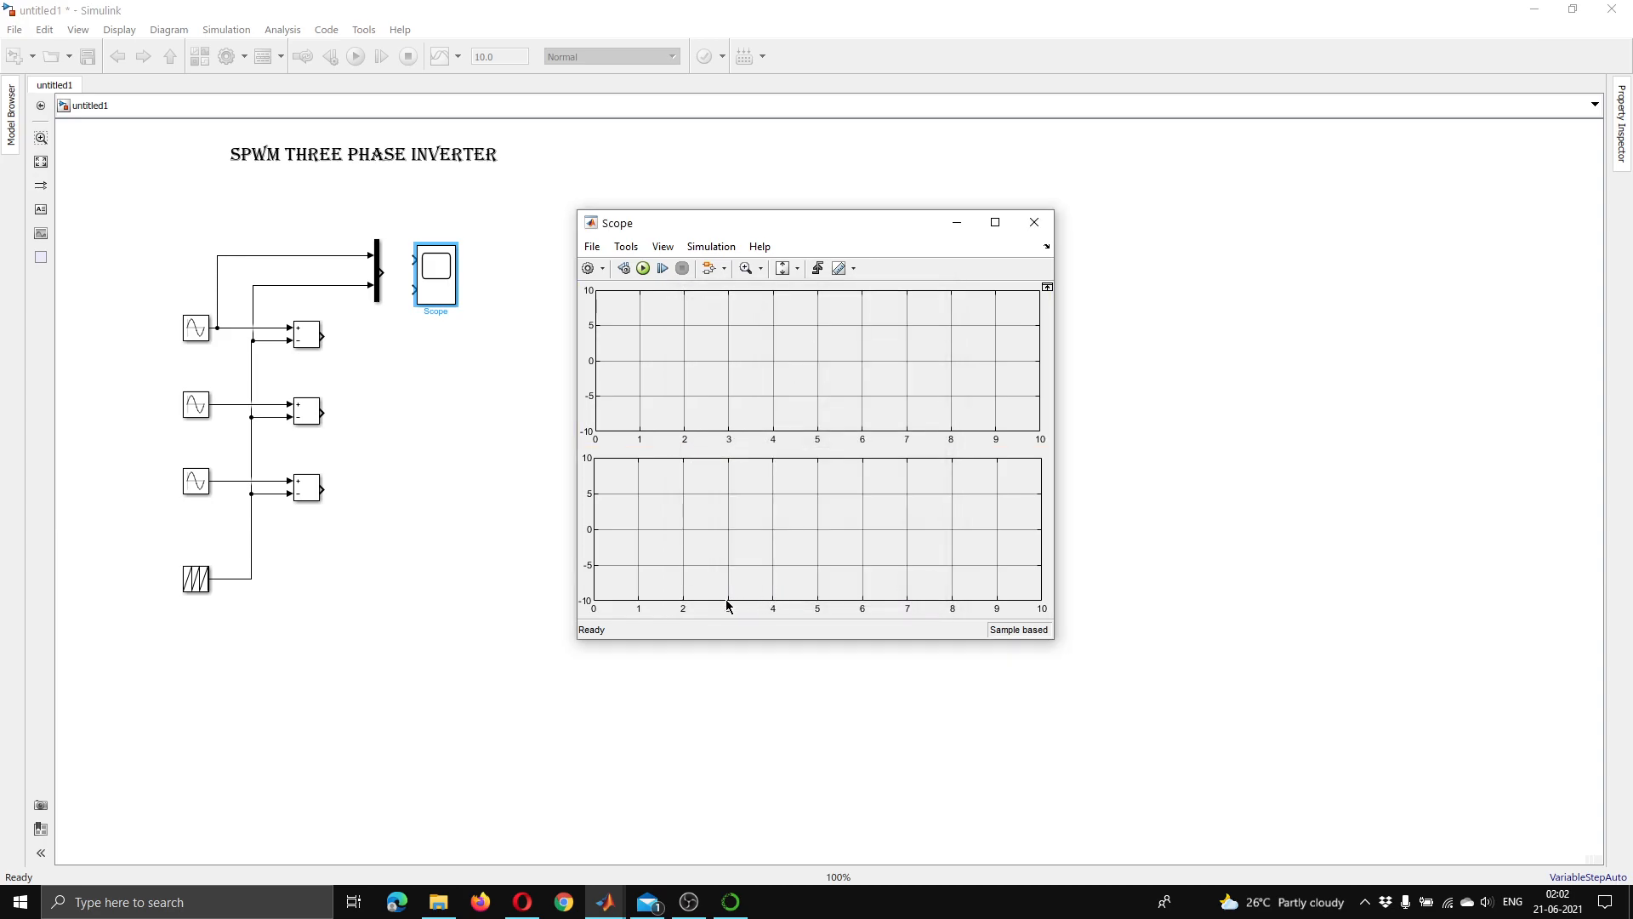
- Close the scope's display window and connect the mux output to the scope's first input
click(1034, 222)
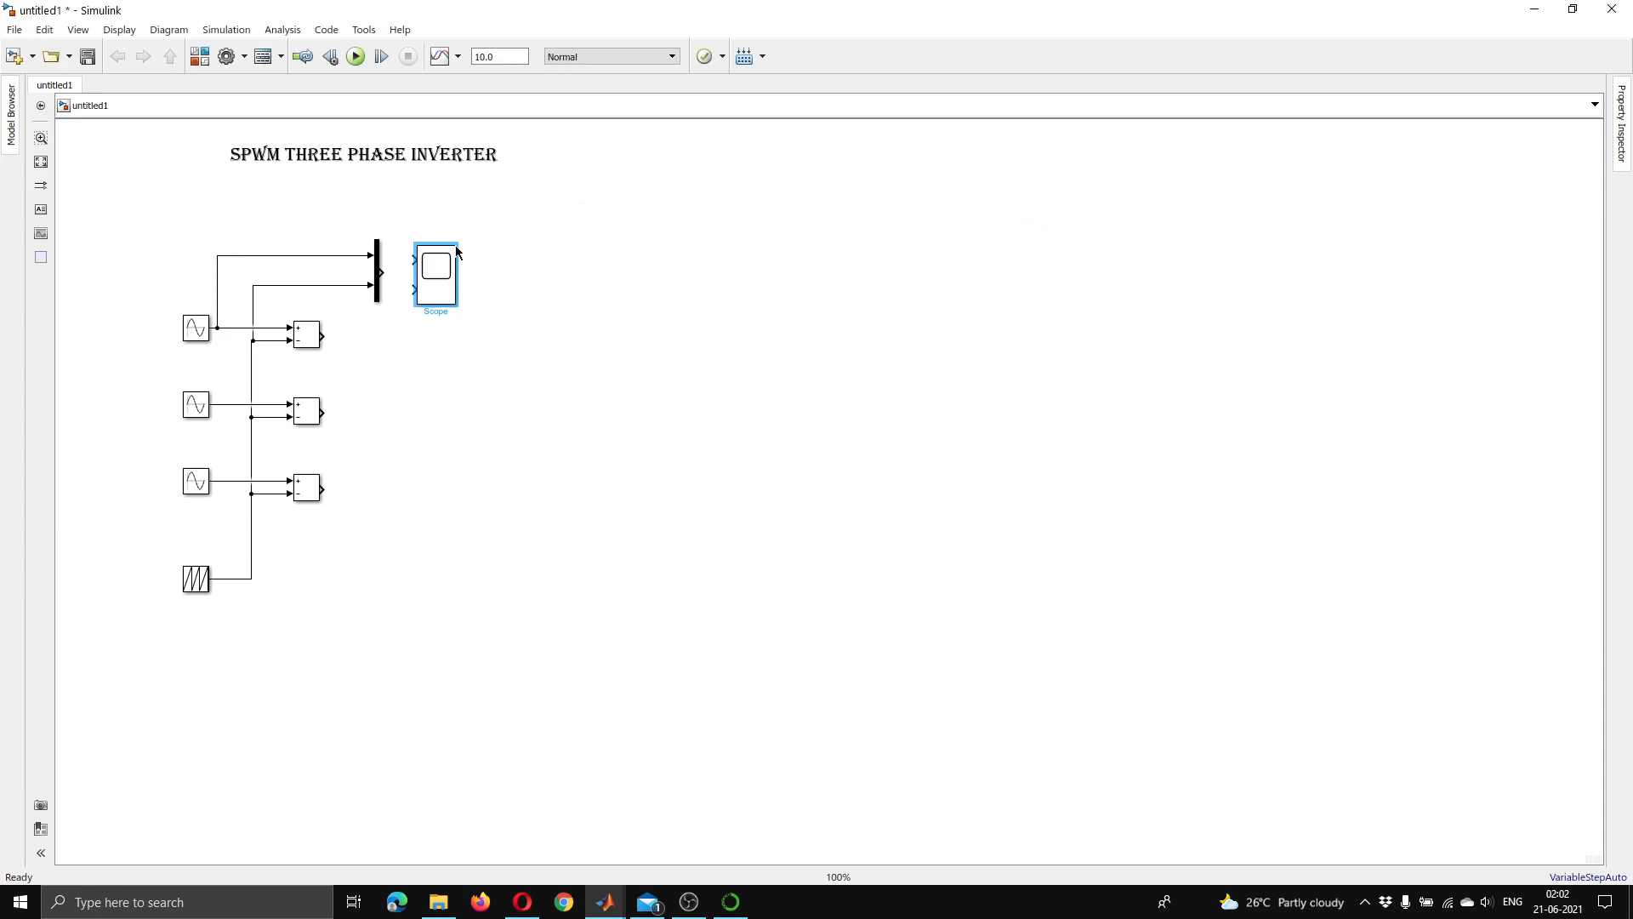
drag(408, 264, 488, 308)
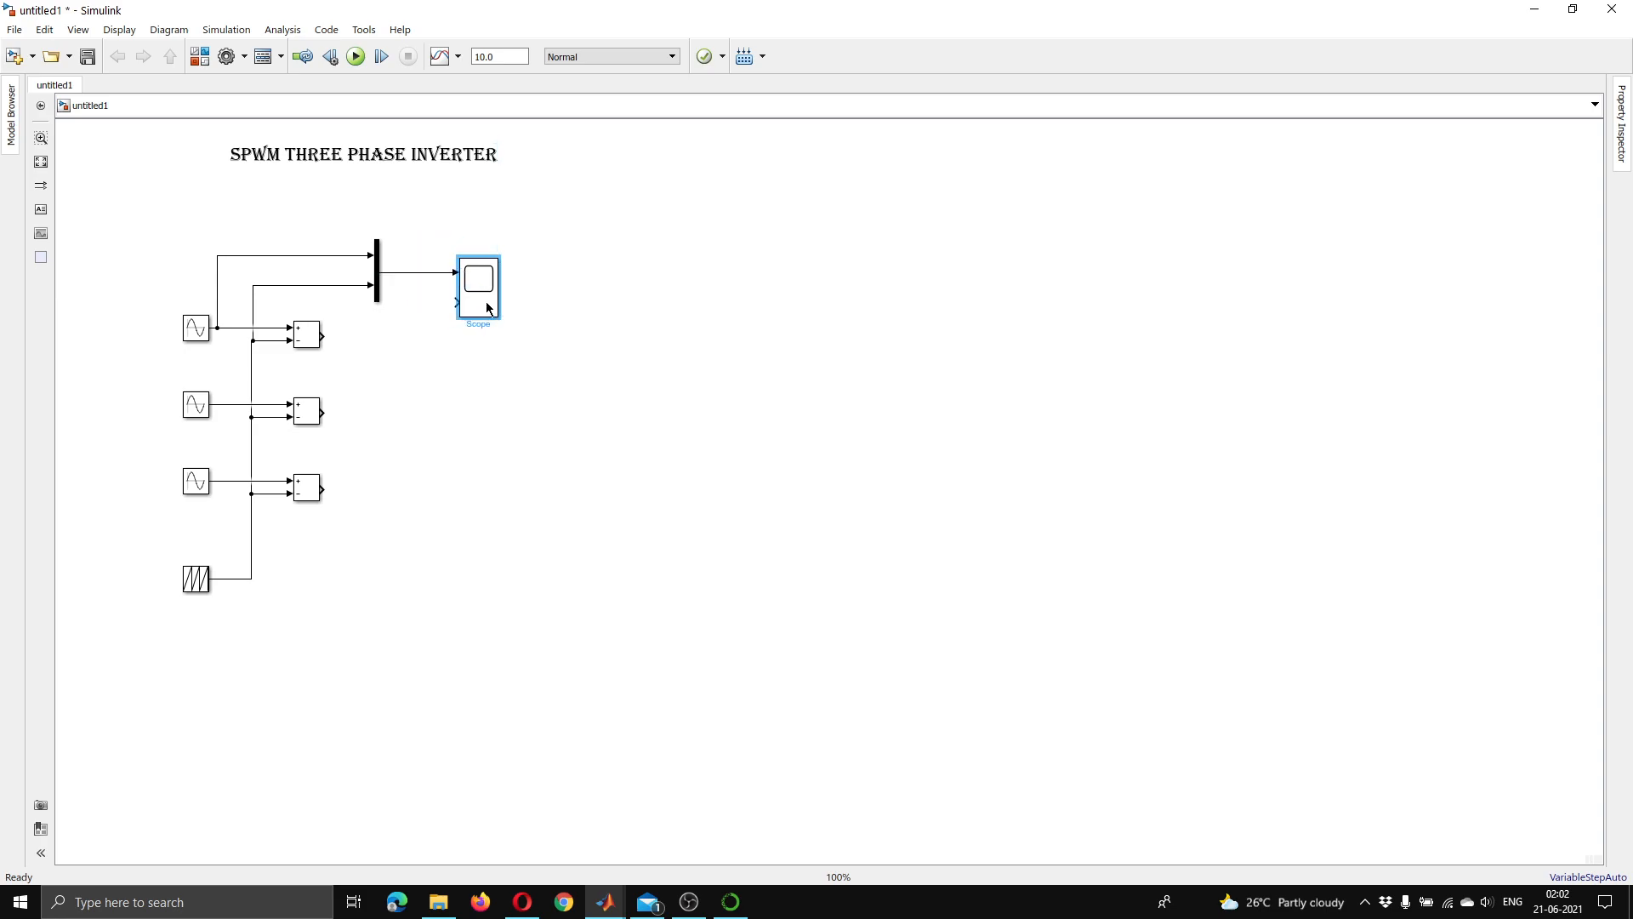
- Insert a Compare To Zero block with operator >= and connect one such block to each of the three subtract outputs
click(379, 352)
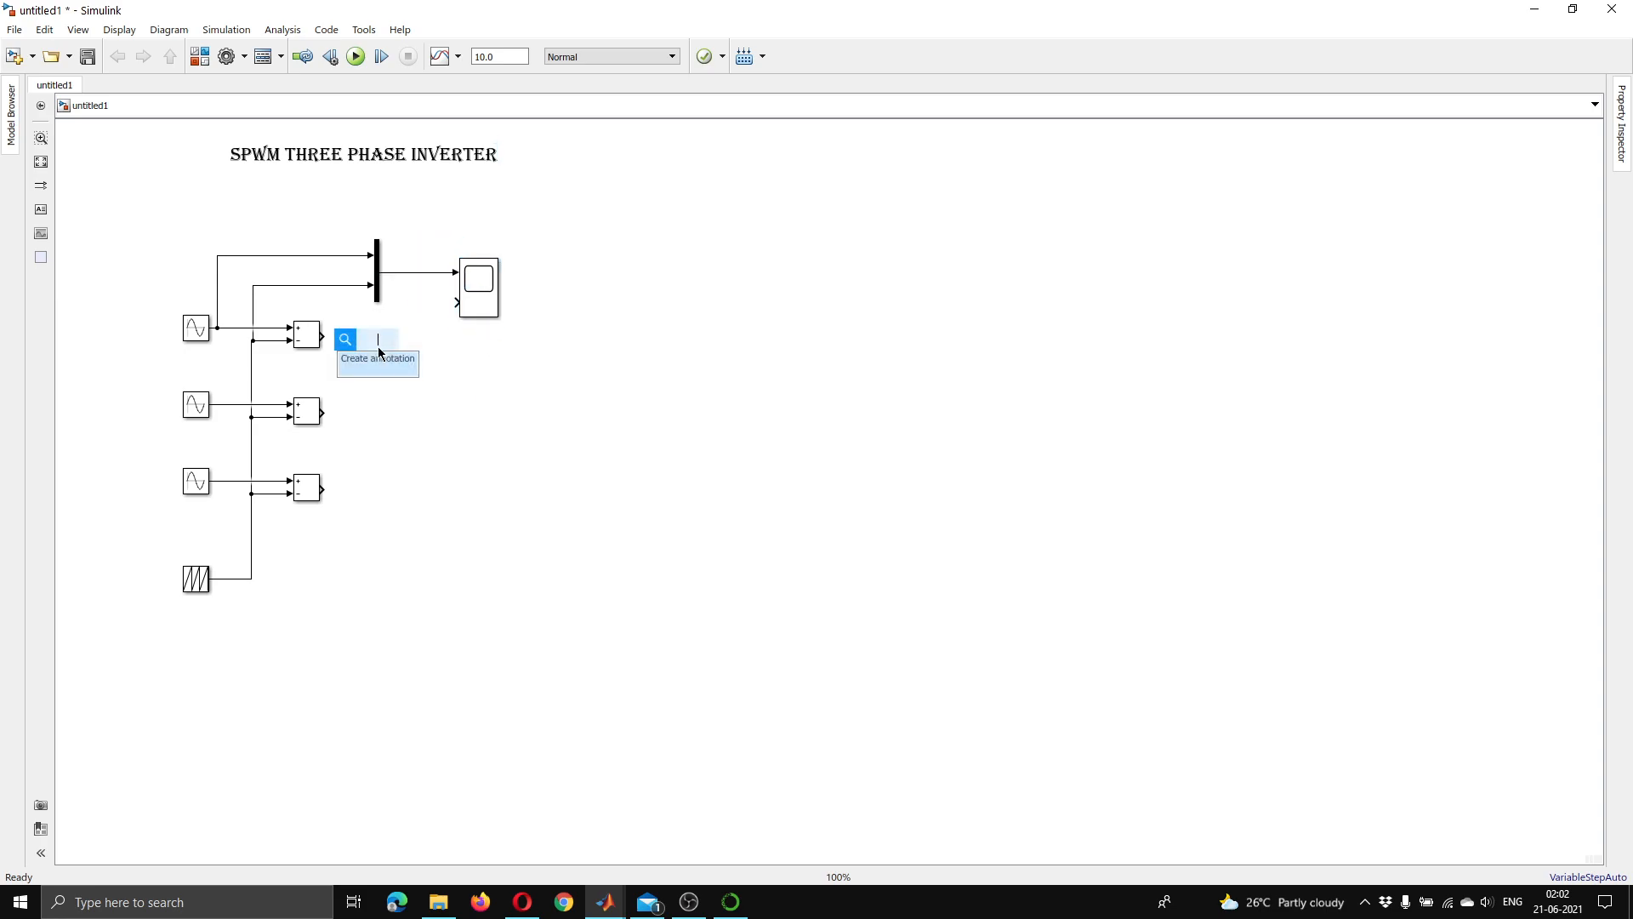
text(c)
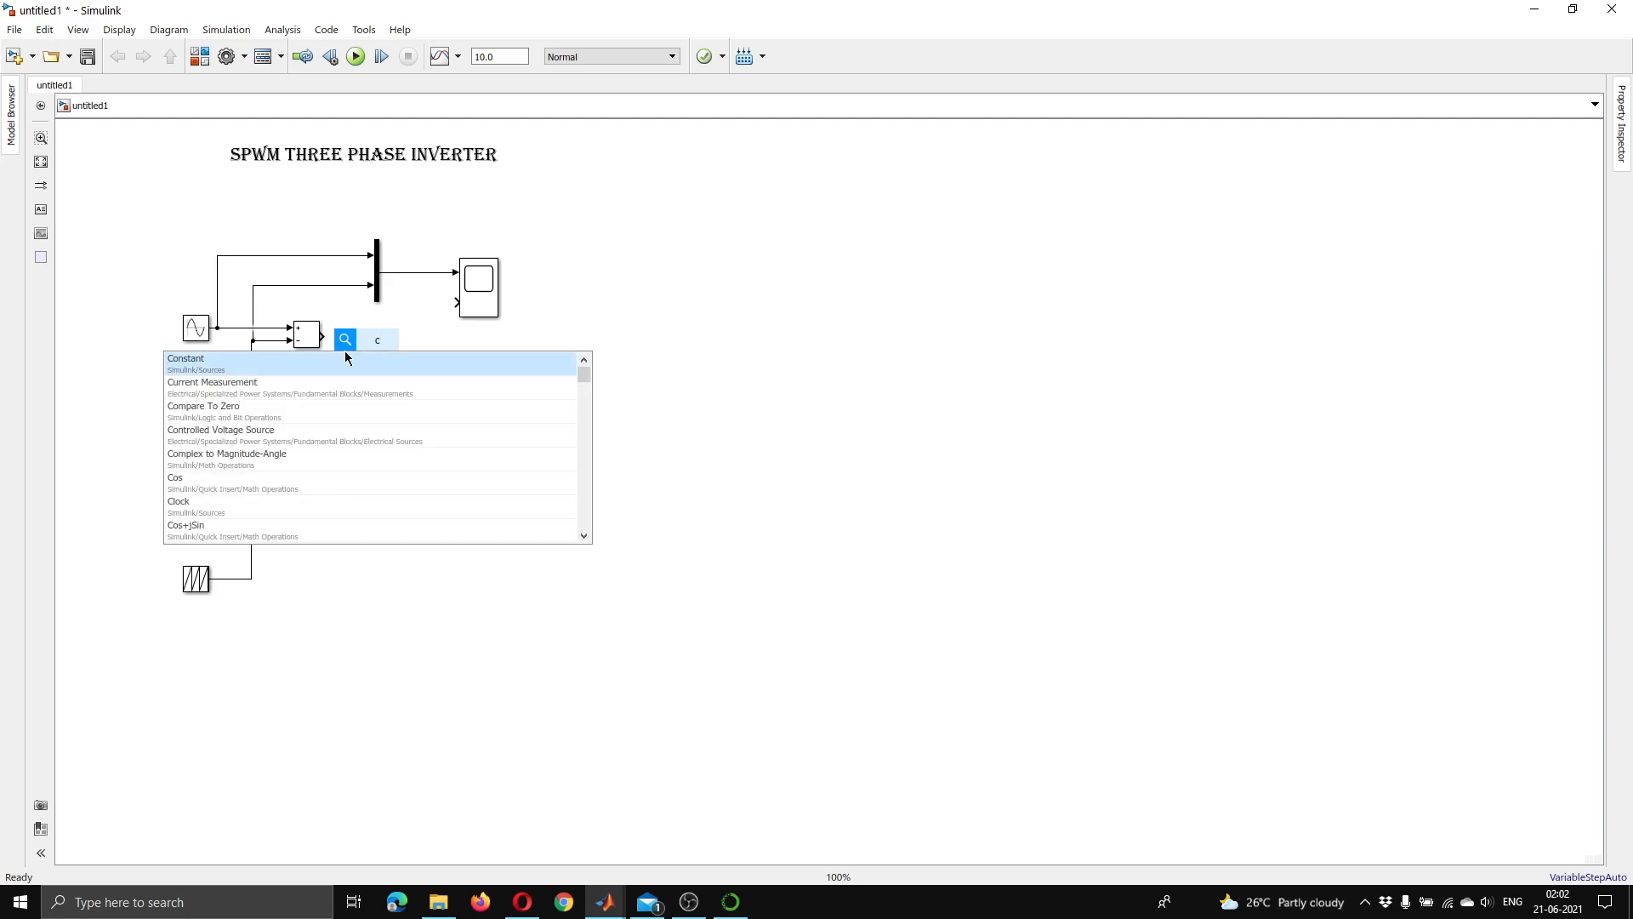
click(266, 406)
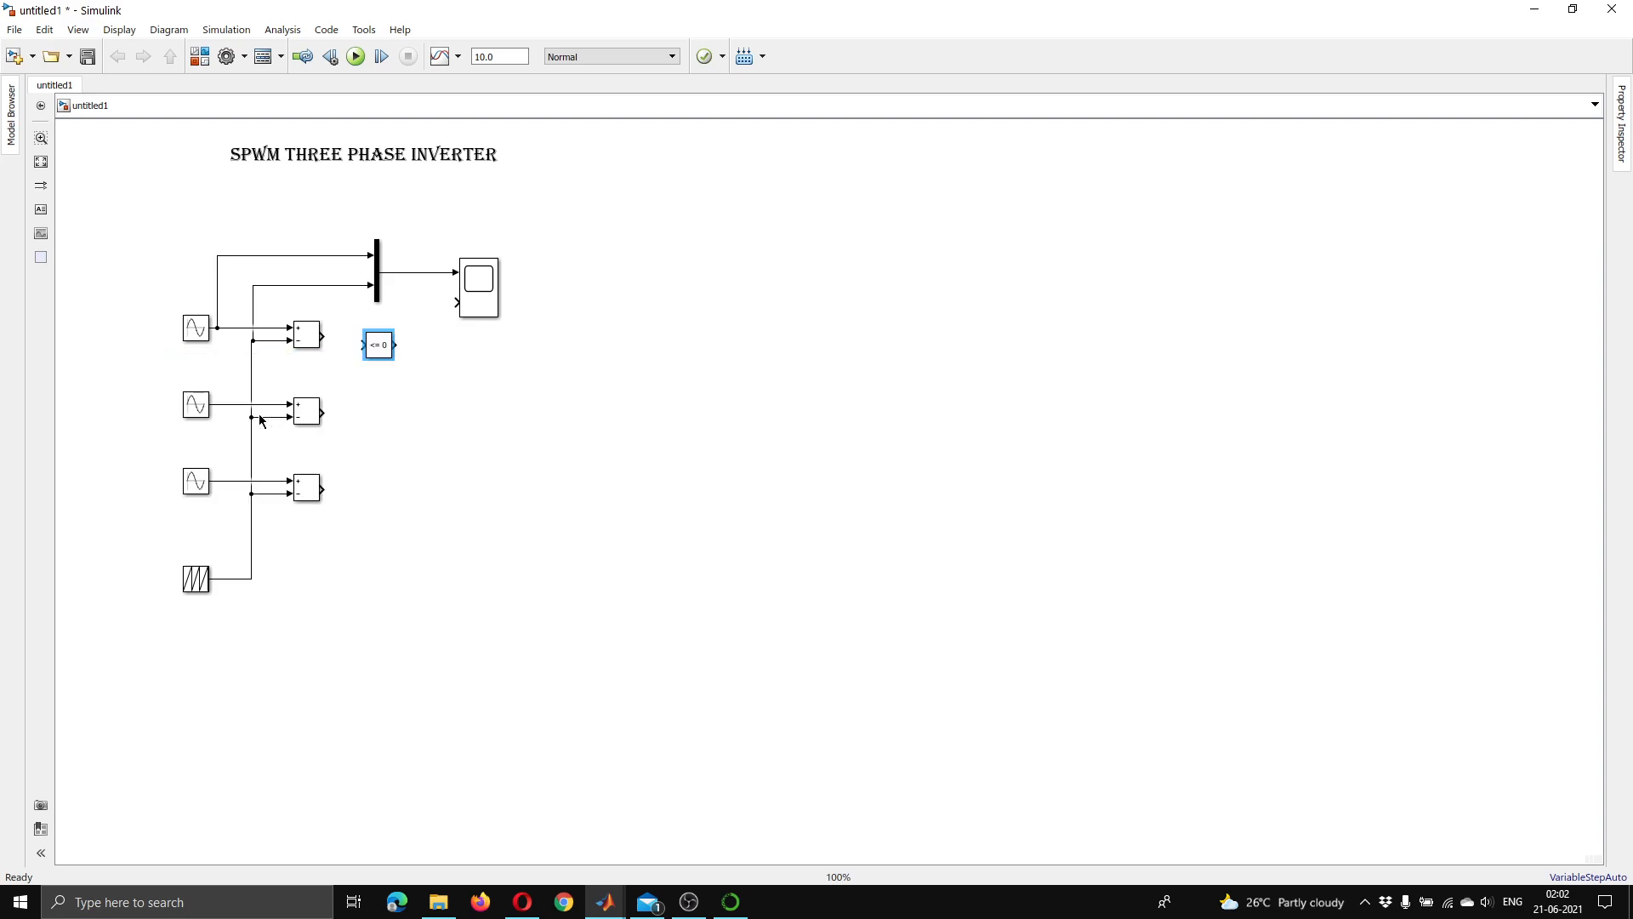
double_click(372, 355)
click(555, 337)
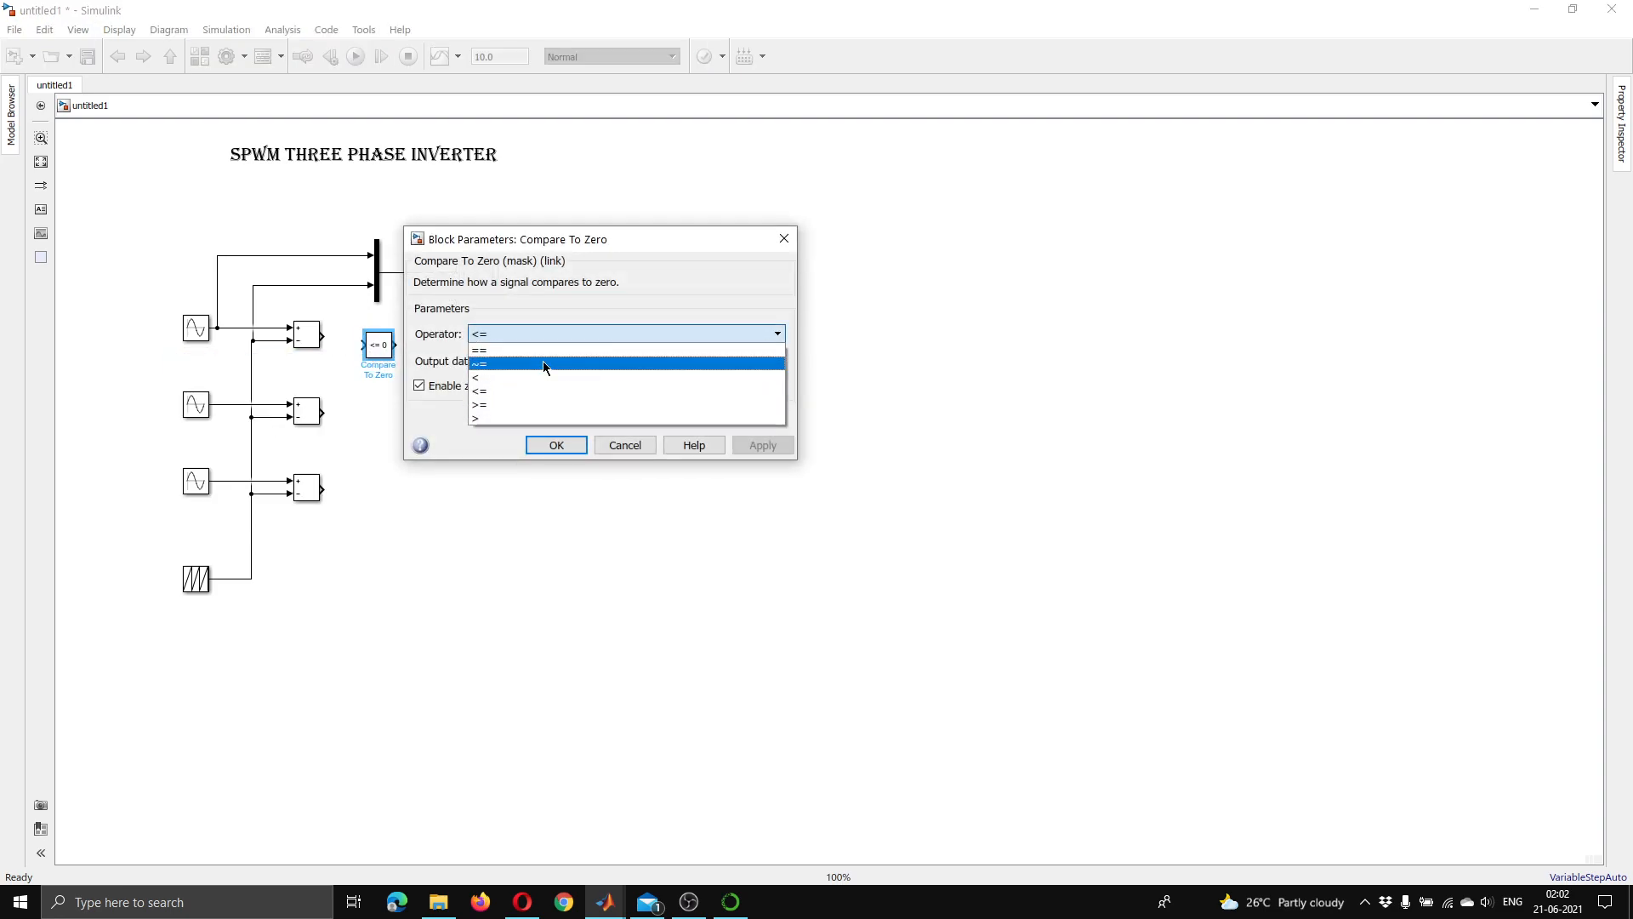
click(529, 404)
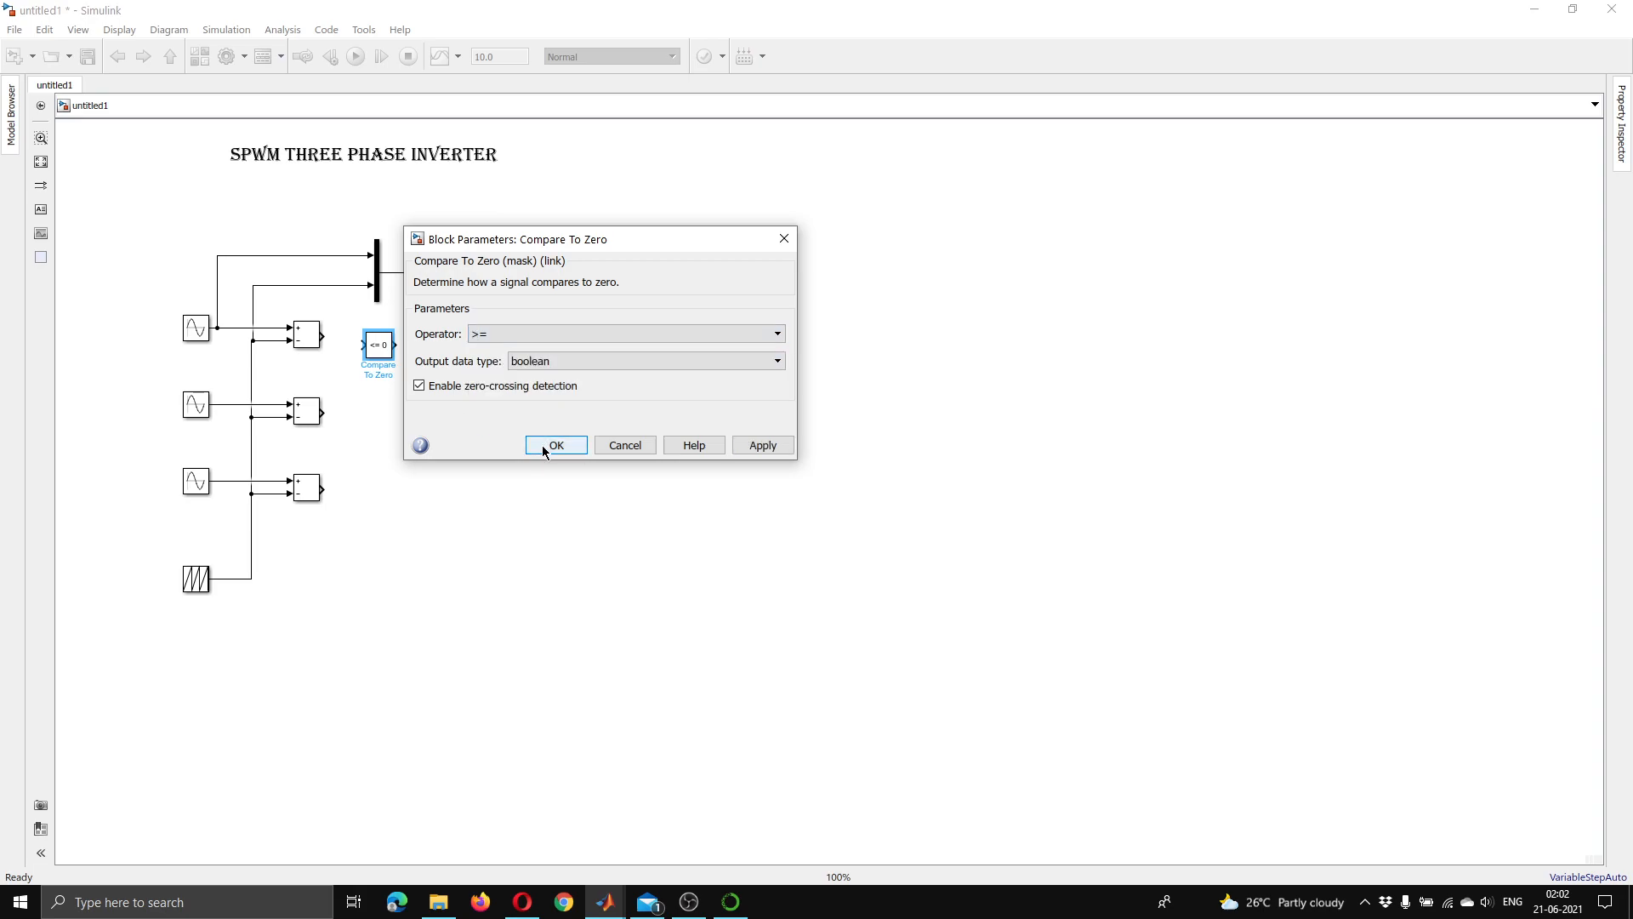
click(555, 445)
drag(383, 345, 377, 487)
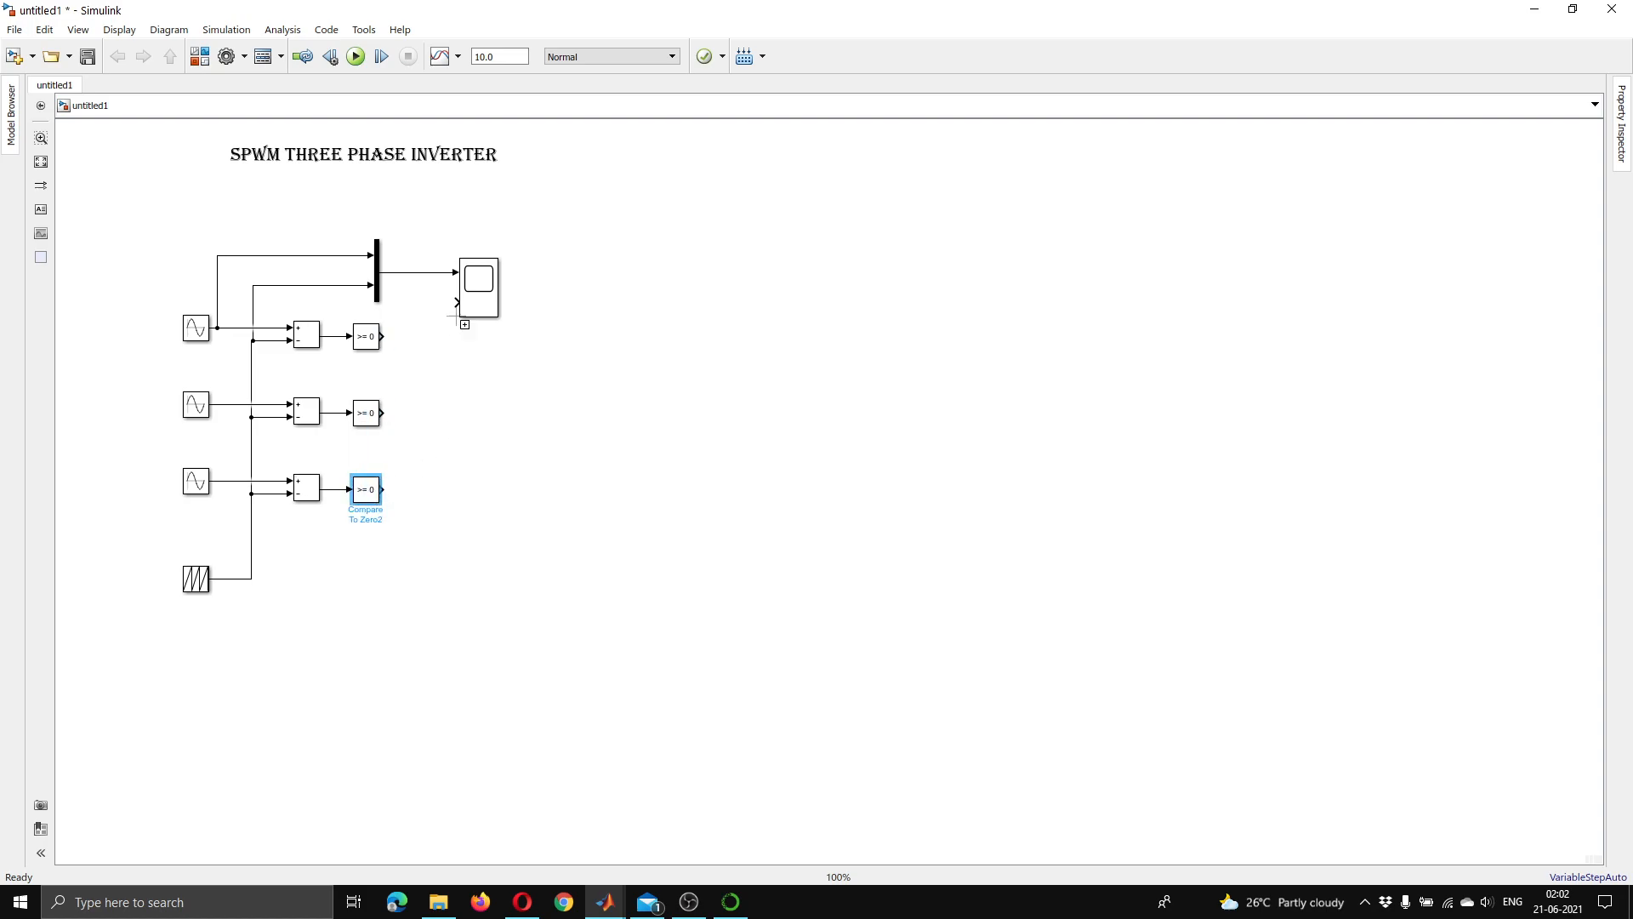
- Move the scope up above the comparators and connect a Goto block to each of the three Compare To Zero outputs
drag(478, 287, 498, 246)
click(499, 403)
double_click(445, 337)
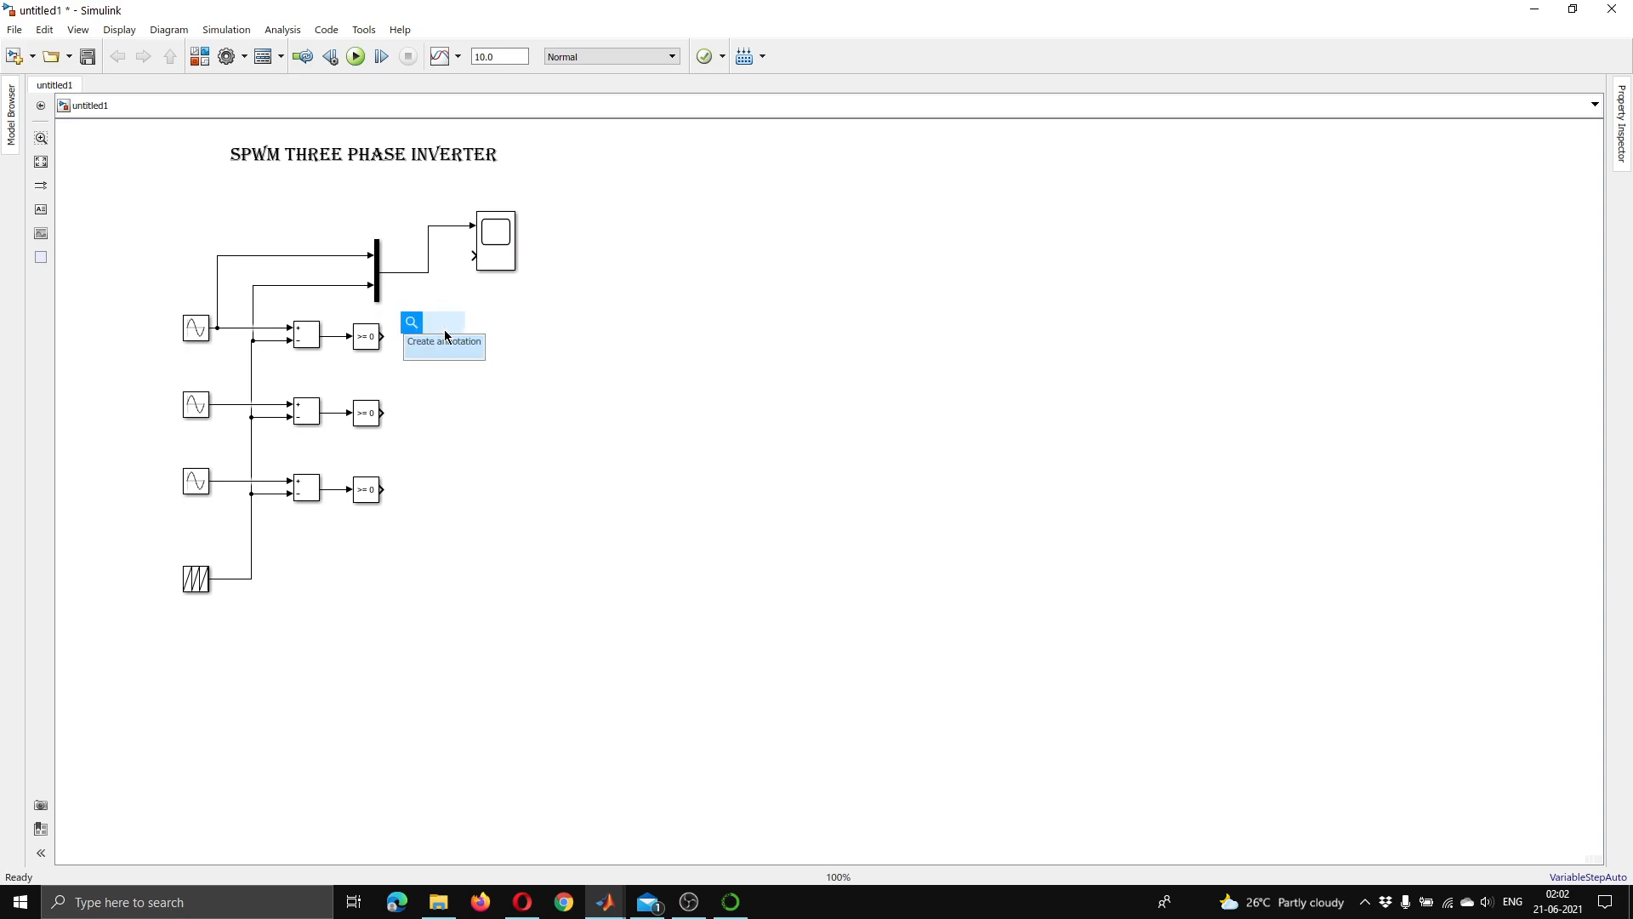
text(goto)
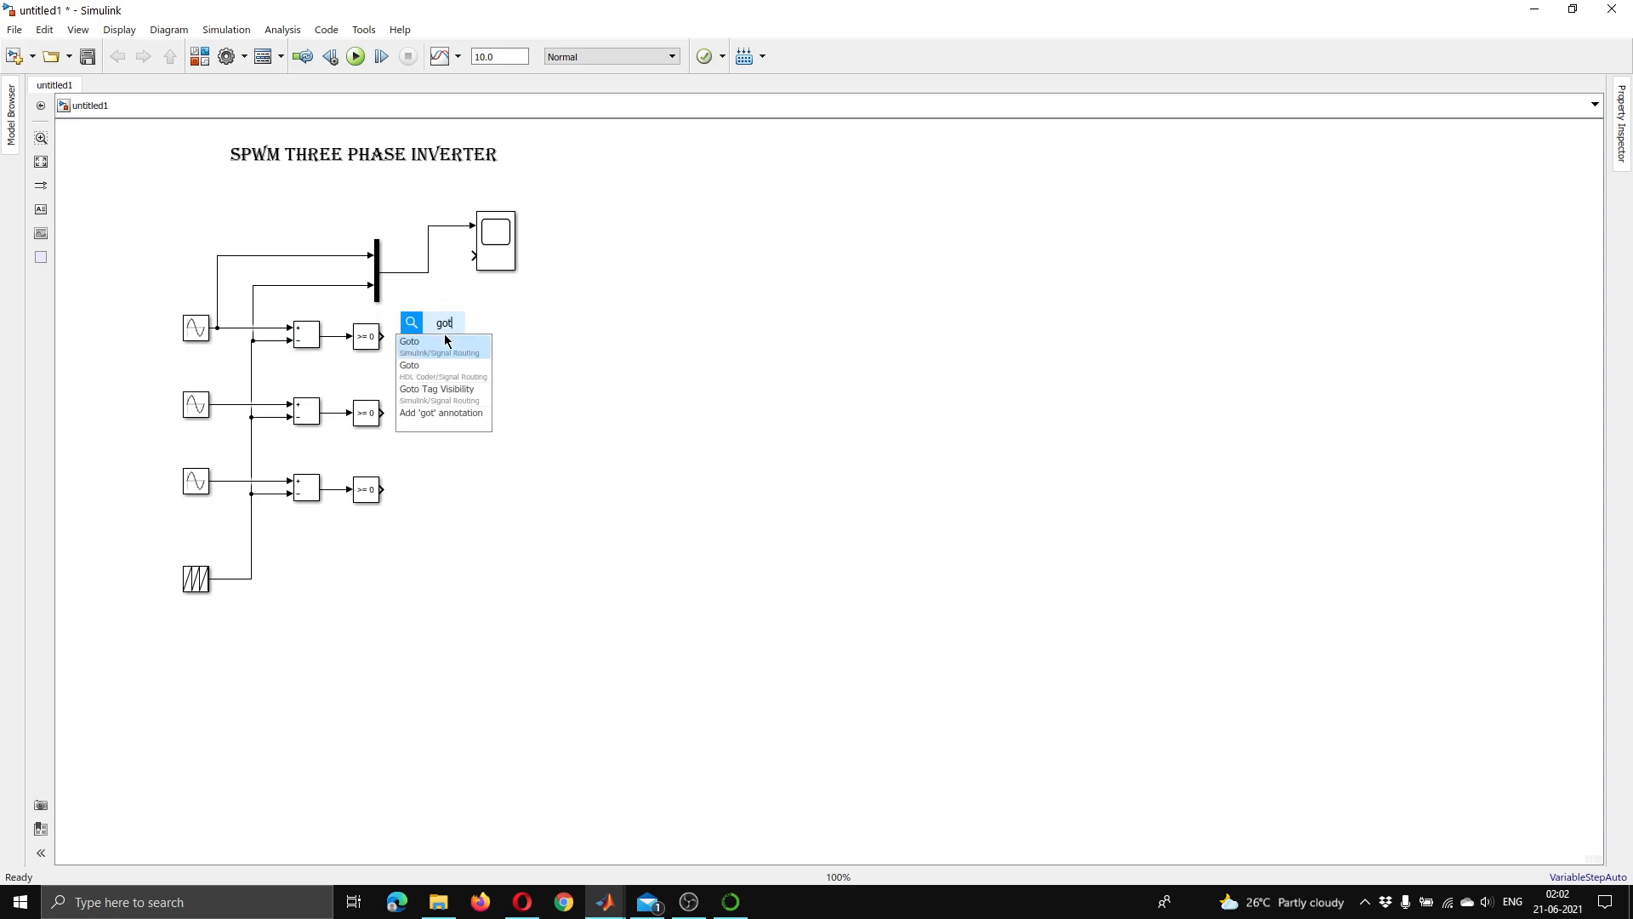
key(Return)
drag(448, 340, 469, 494)
click(438, 338)
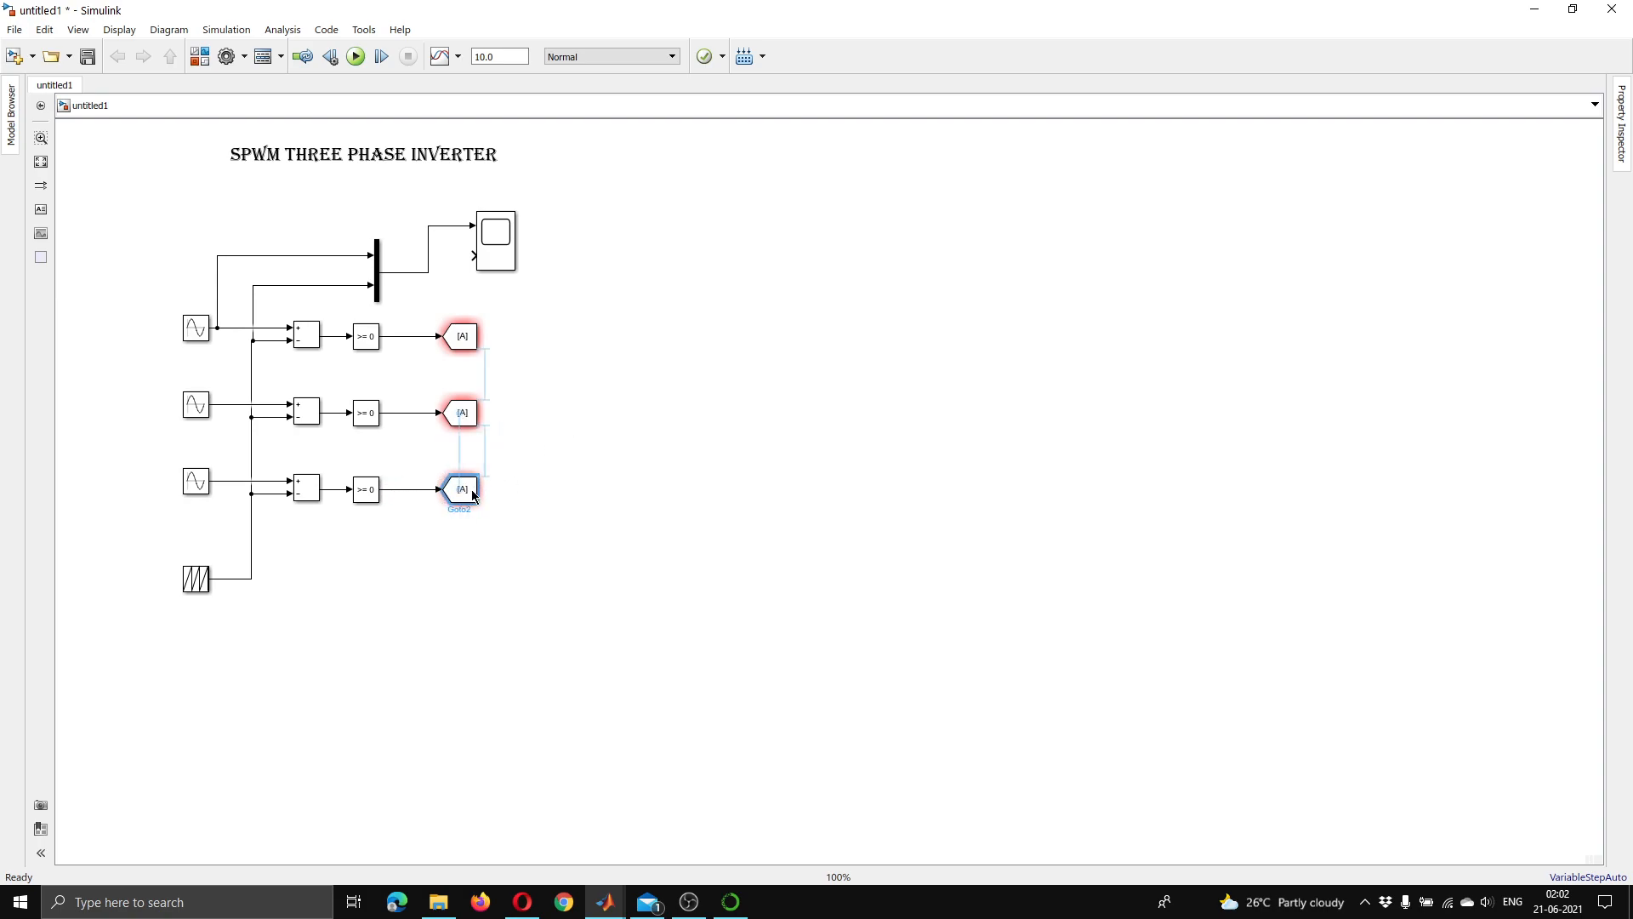
- Insert a NOT logical operator block and set its icon shape to rectangular
click(561, 382)
double_click(562, 382)
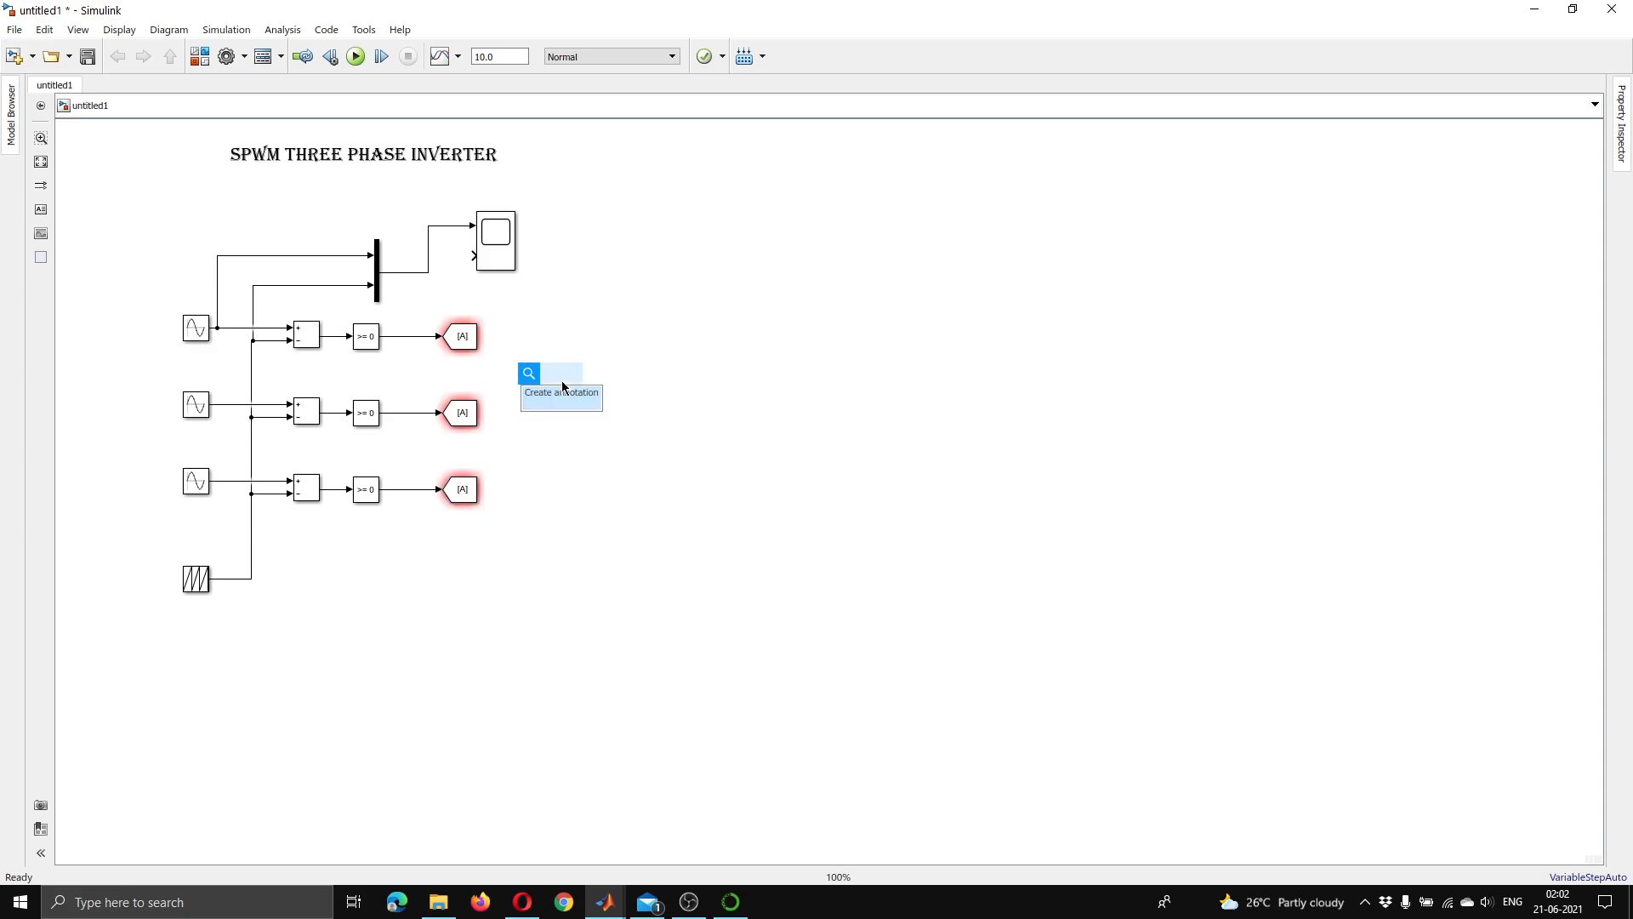
text(a)
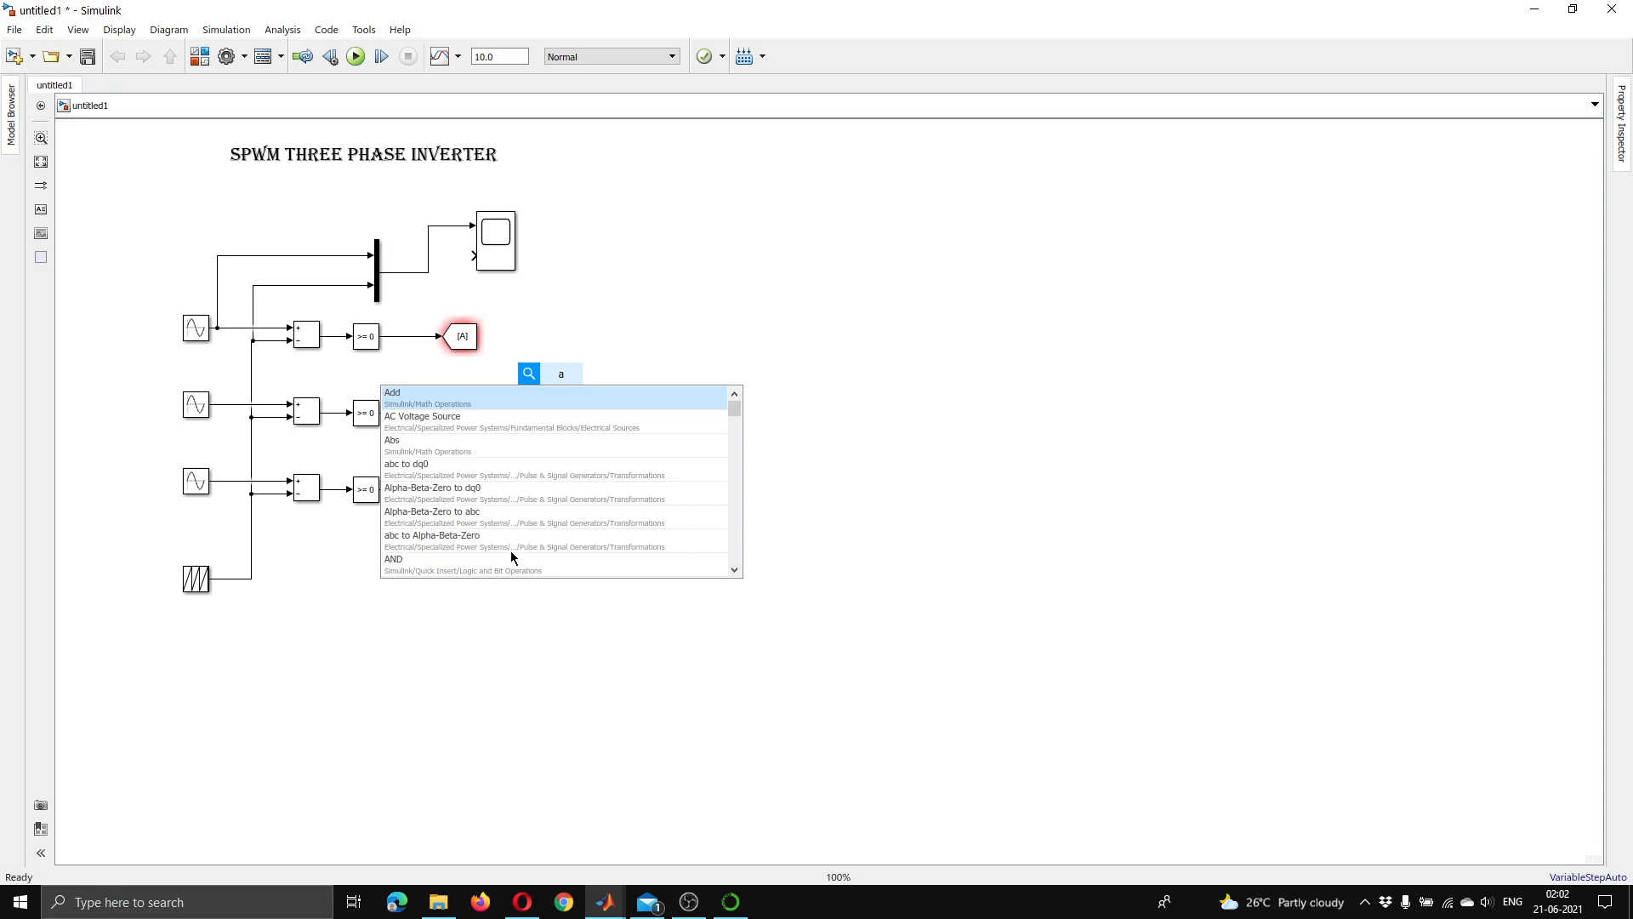
key(BackSpace)
text(no)
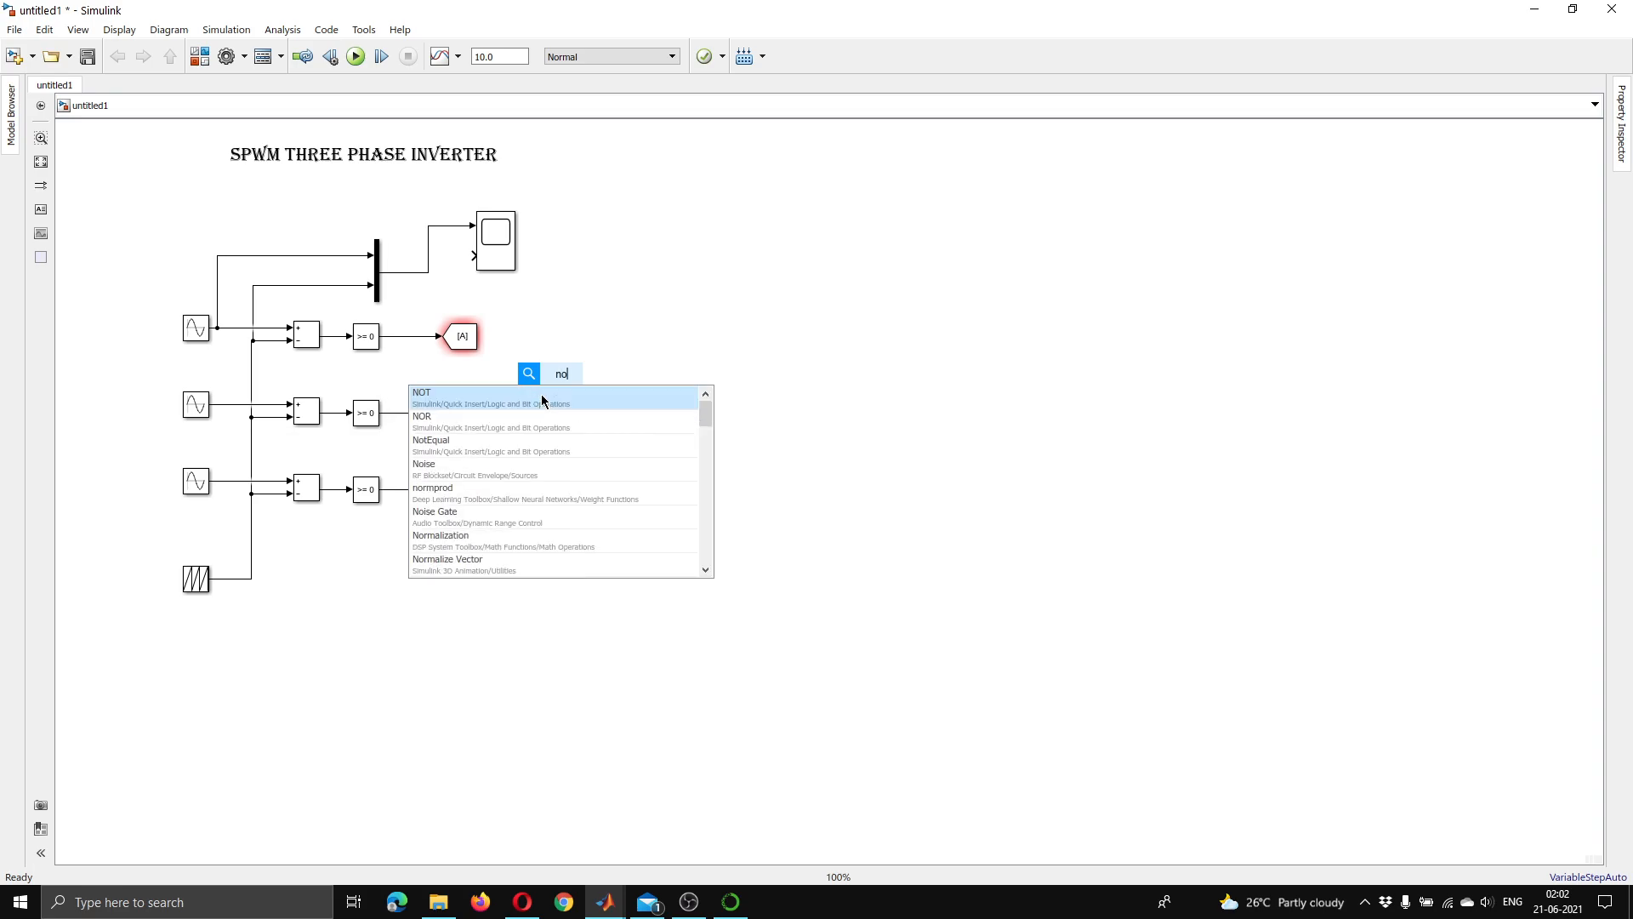
click(541, 394)
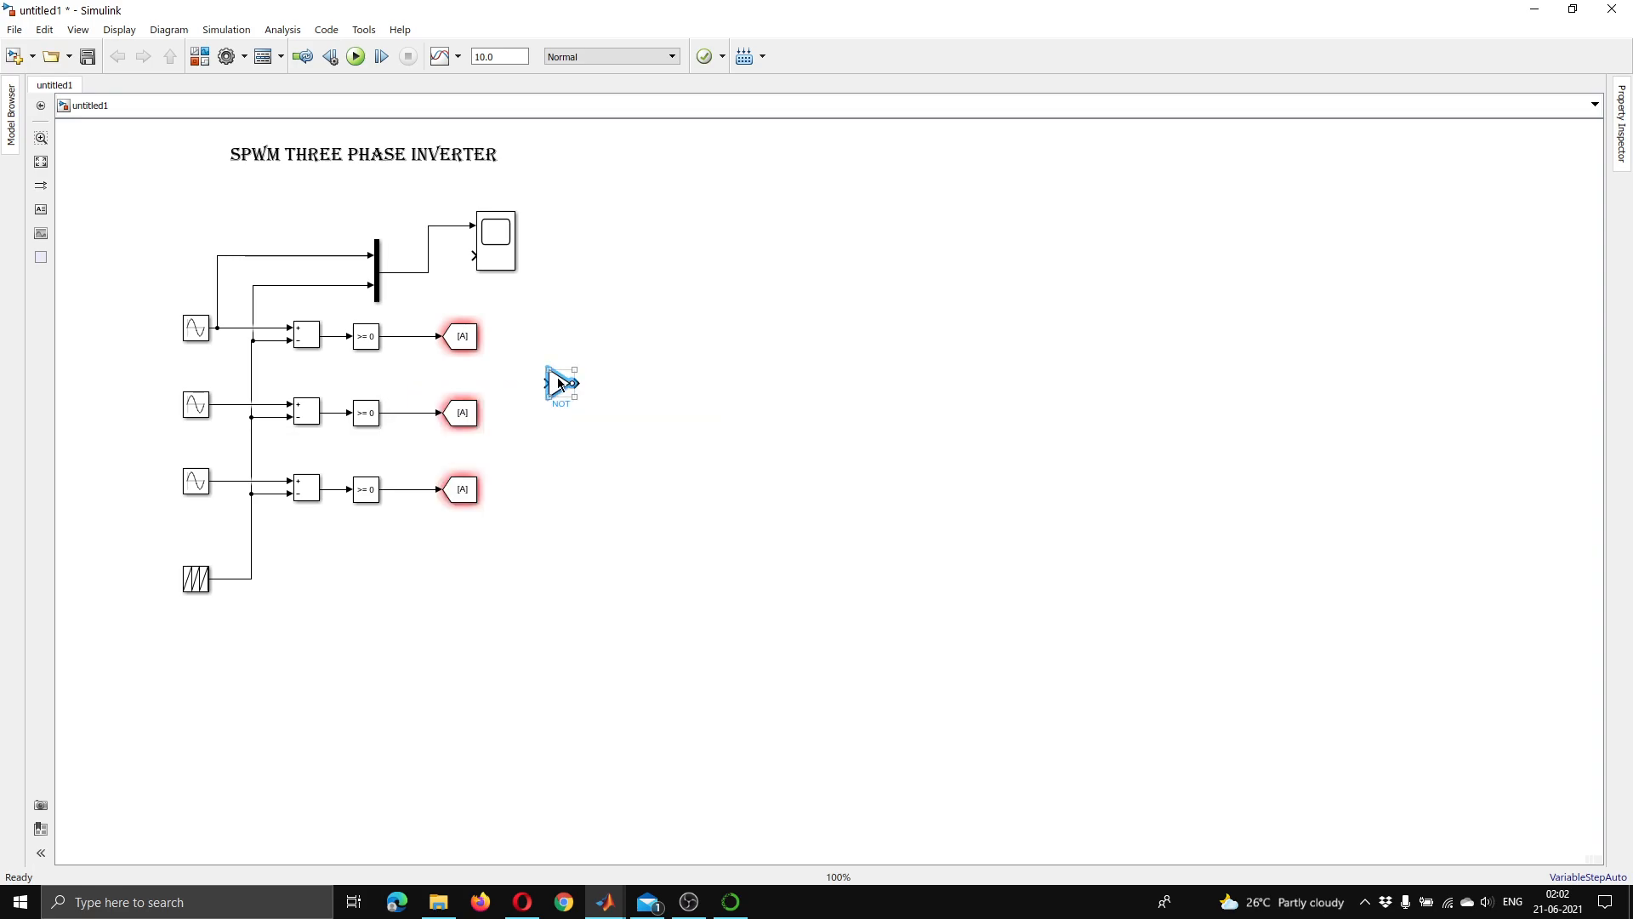
double_click(558, 383)
click(689, 422)
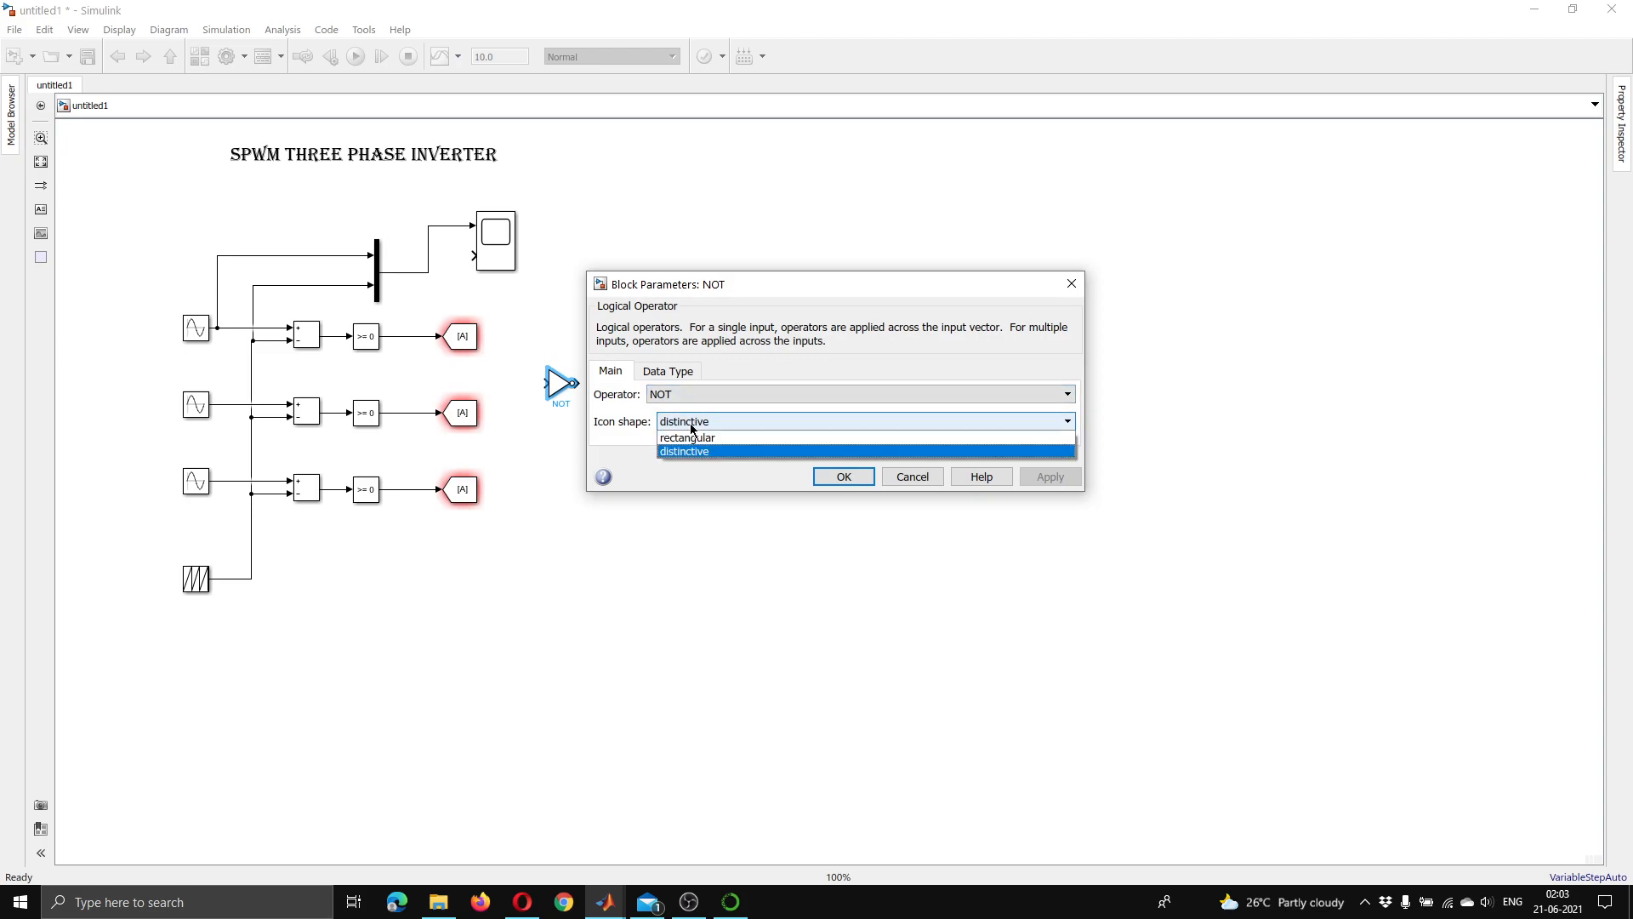
click(691, 438)
click(842, 476)
- Branch each comparator output into its own NOT block and connect a copied Goto block to each NOT output
drag(558, 384, 429, 452)
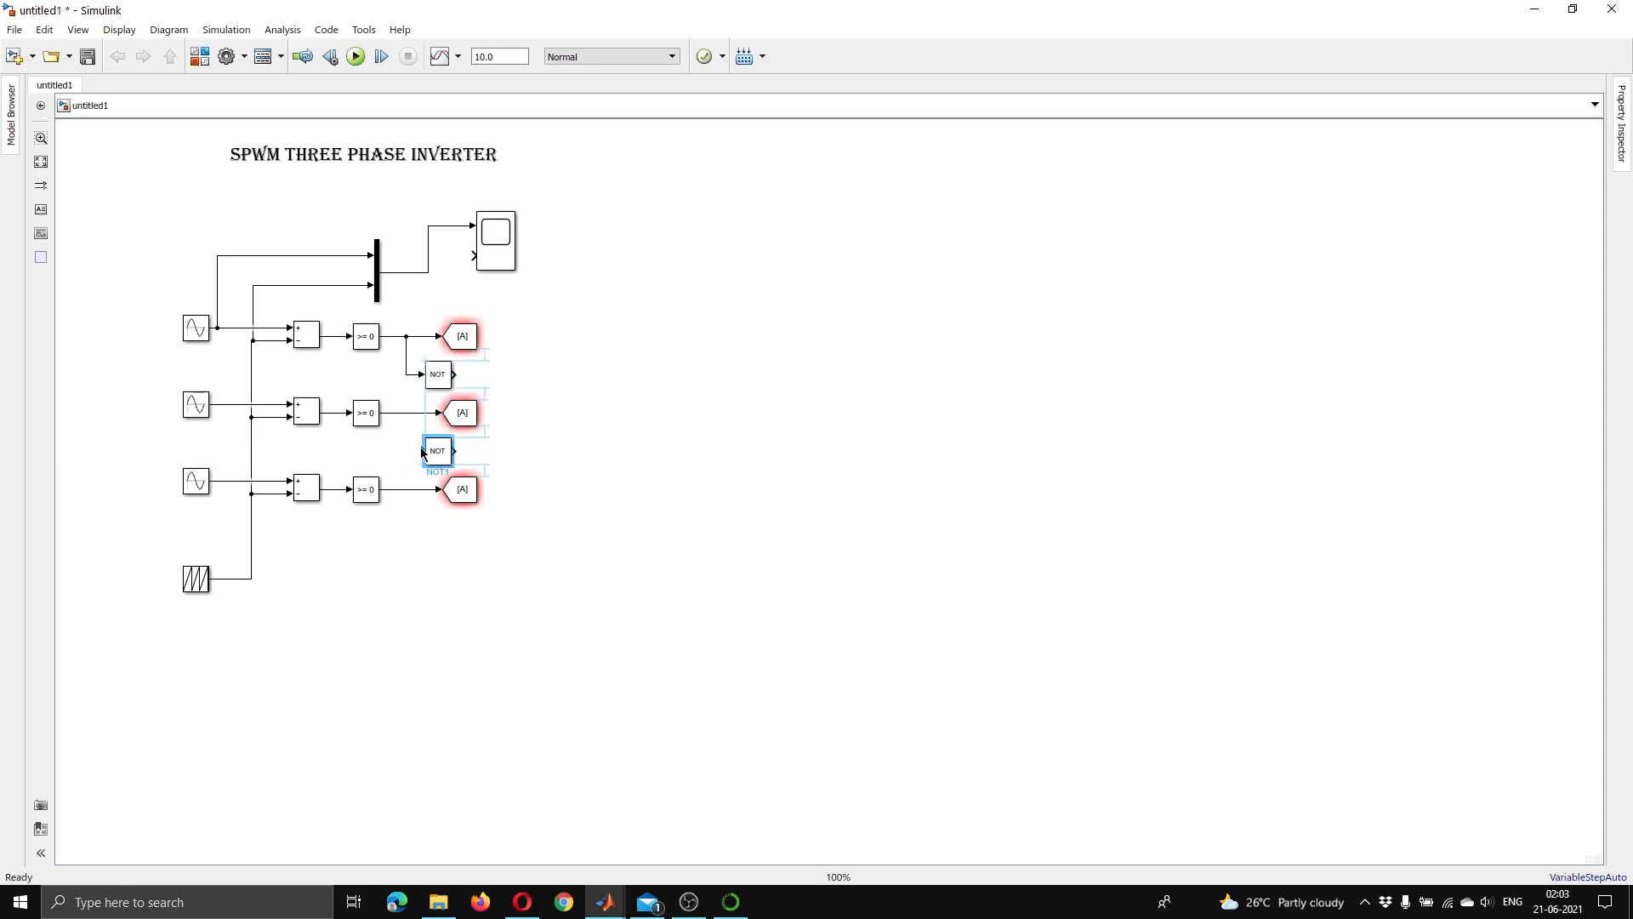
drag(417, 455, 408, 489)
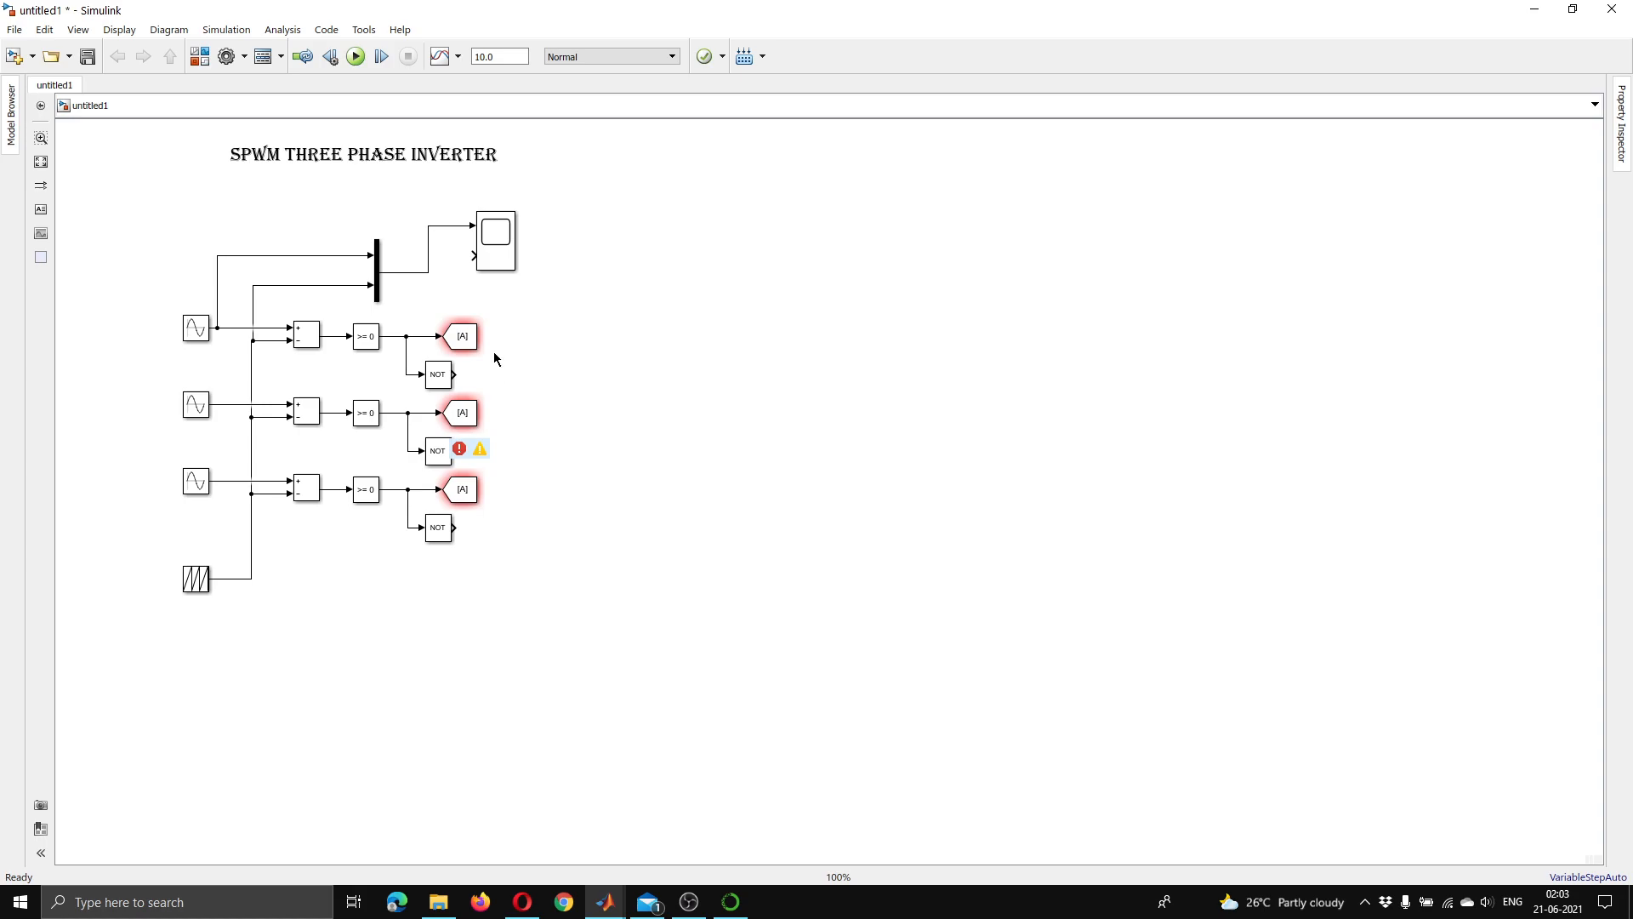
click(466, 334)
mouse_move(474, 350)
mouse_down()
mouse_move(493, 381)
mouse_move(514, 375)
mouse_move(526, 523)
mouse_move(518, 538)
mouse_move(455, 527)
mouse_up()
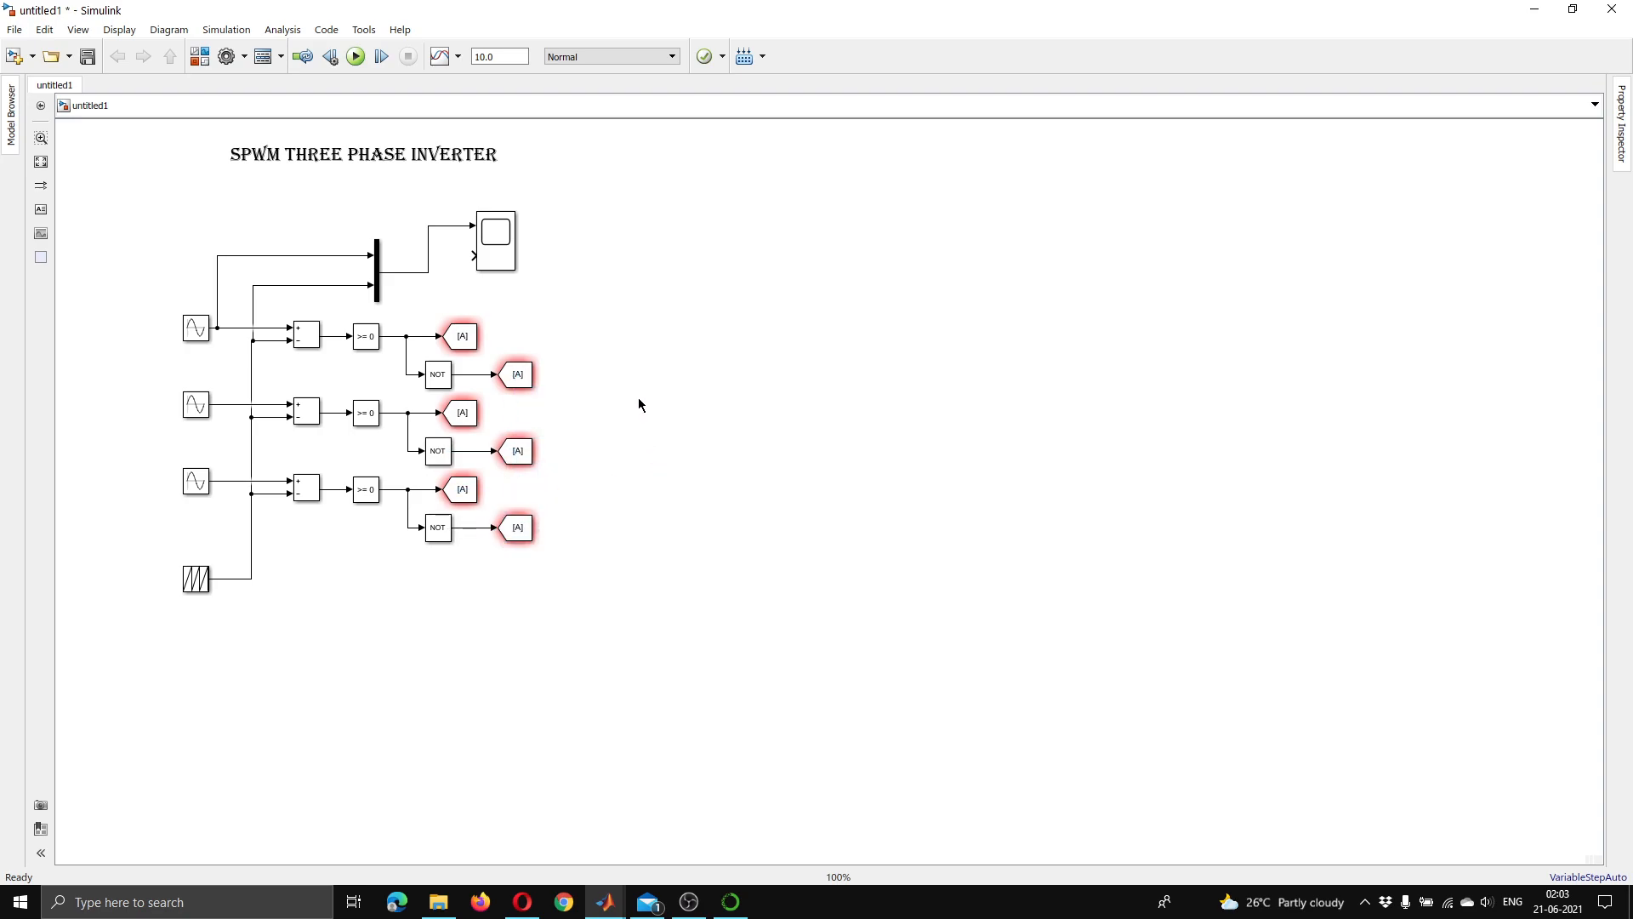
- Set the first phase's Goto tags to AU for the direct signal and AL for the inverted signal
double_click(462, 336)
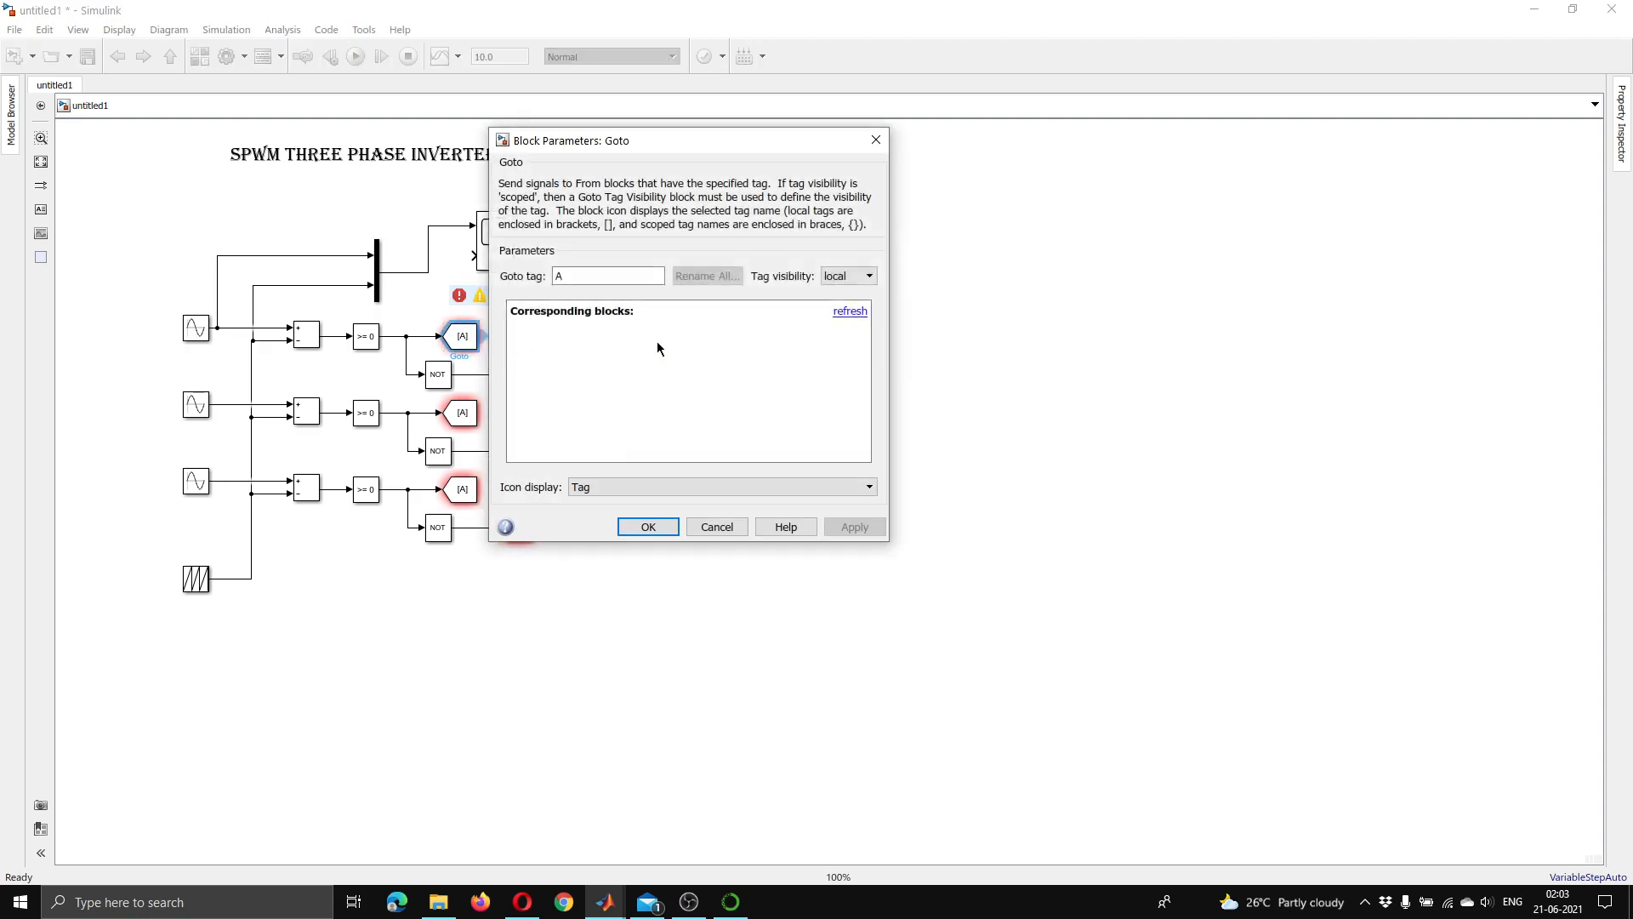
click(584, 274)
text(L)
text(U)
key(Return)
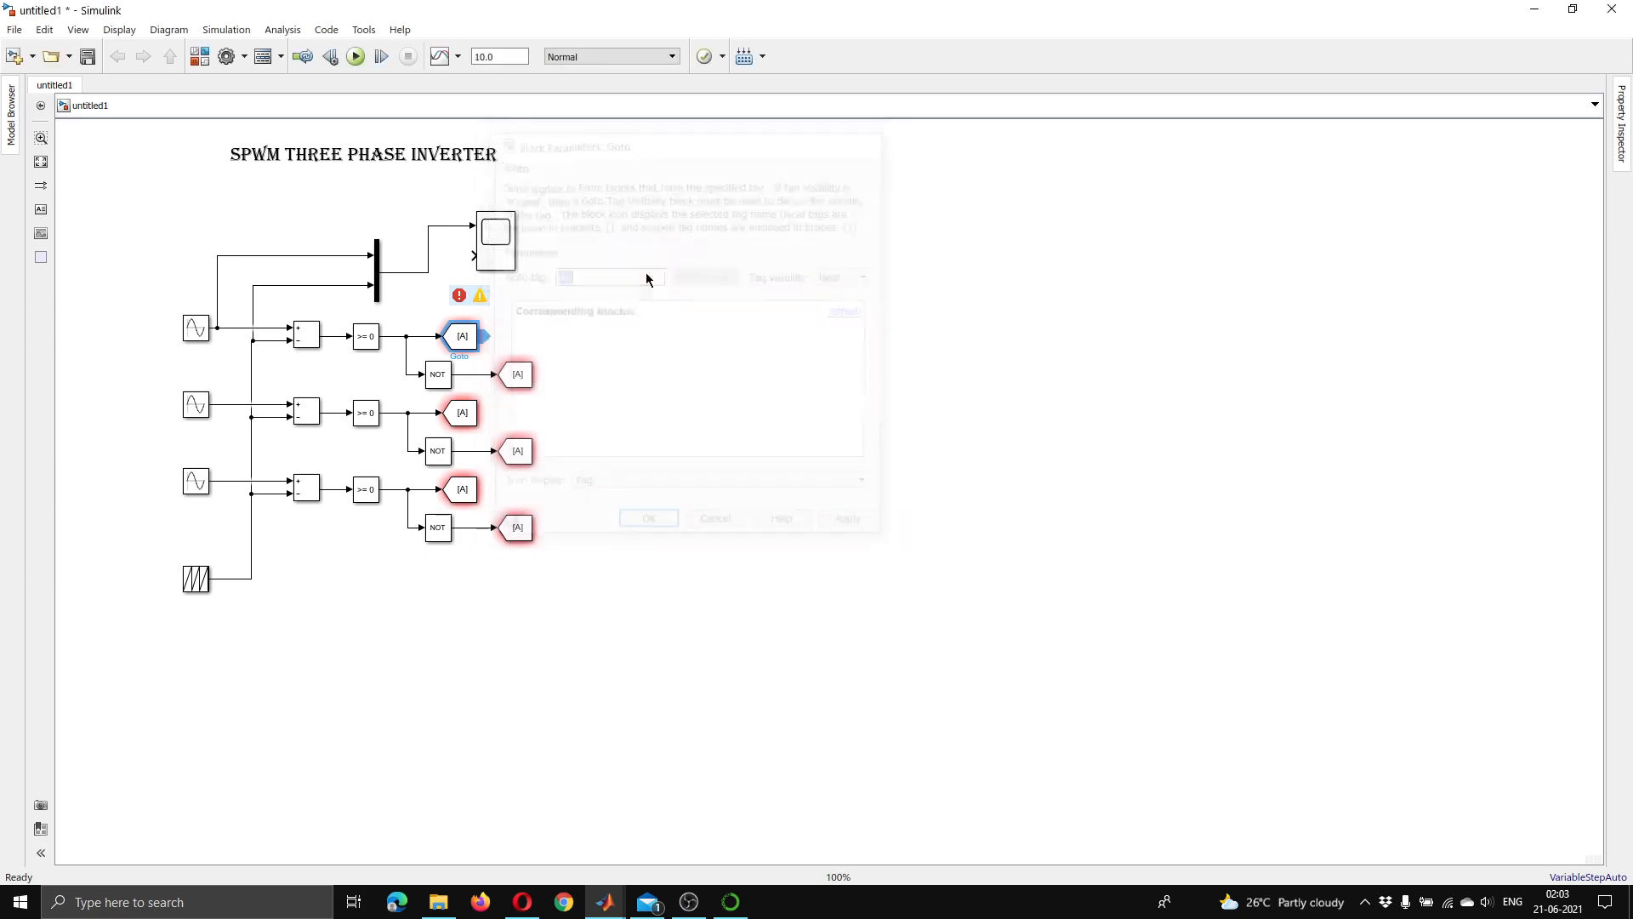
double_click(514, 377)
text(L)
key(Return)
- Set the second phase's Goto tags to BU for the direct signal and BL for the inverted signal
click(464, 415)
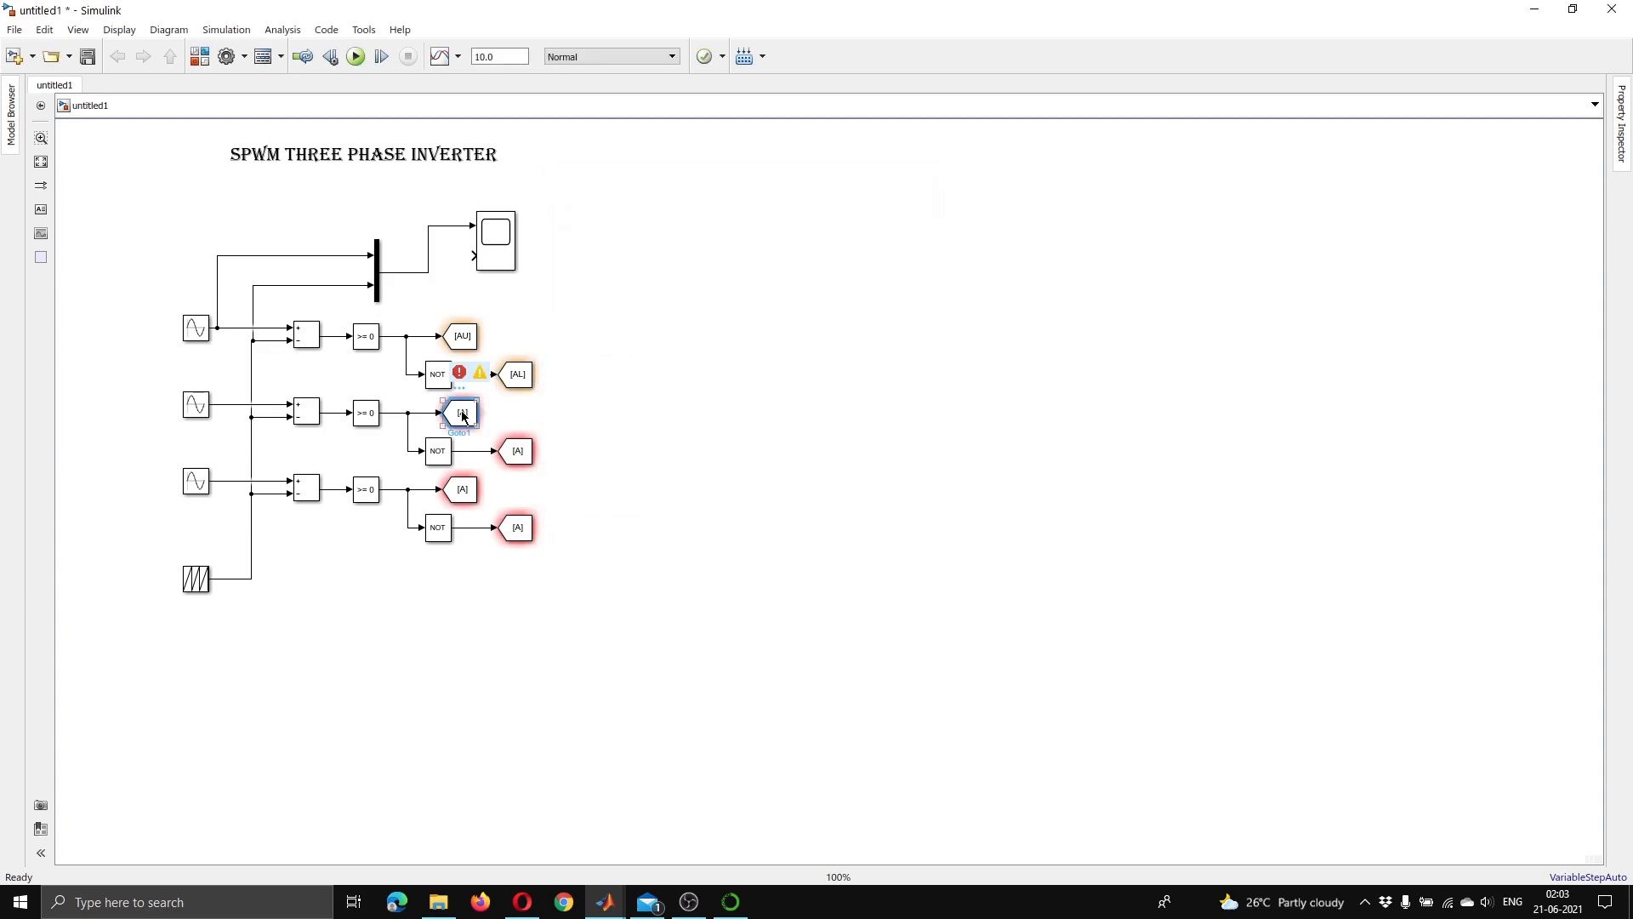
double_click(464, 415)
text(BU)
key(Return)
double_click(519, 451)
text(BL)
key(Return)
- Set the third phase's Goto tags to CU for the direct signal and CL for the inverted signal
double_click(462, 489)
text(CU)
key(Return)
click(526, 534)
double_click(526, 534)
double_click(633, 460)
text(C)
key(Return)
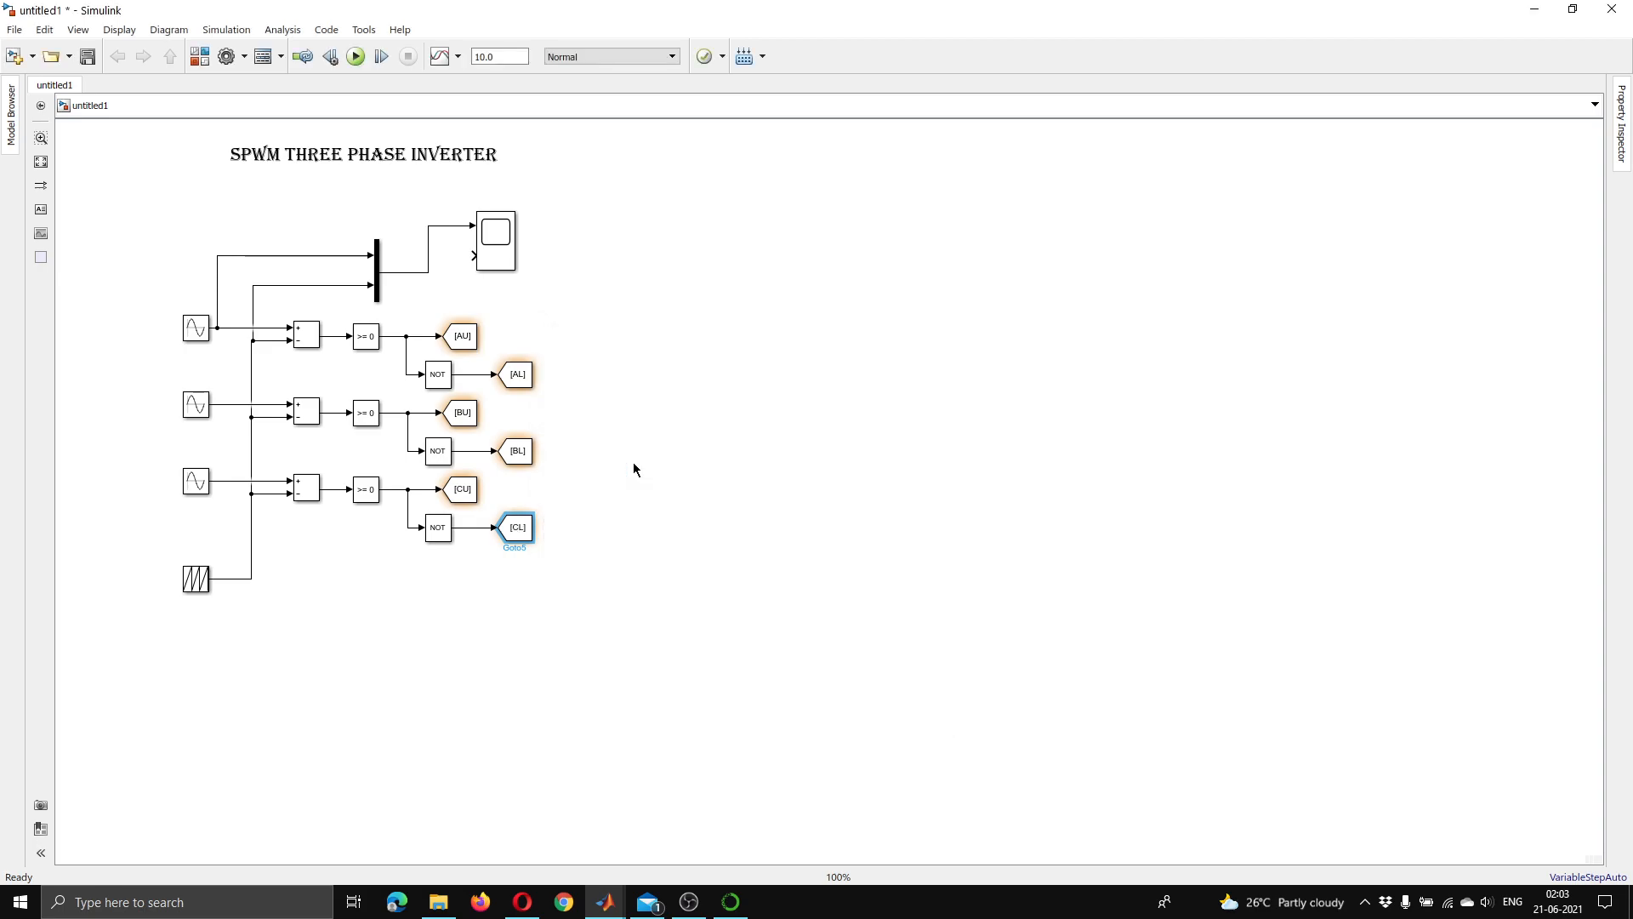
- Insert an IGBT/Diode block in the empty area beside the control circuit and turn off its measurement port
double_click(820, 305)
text(I)
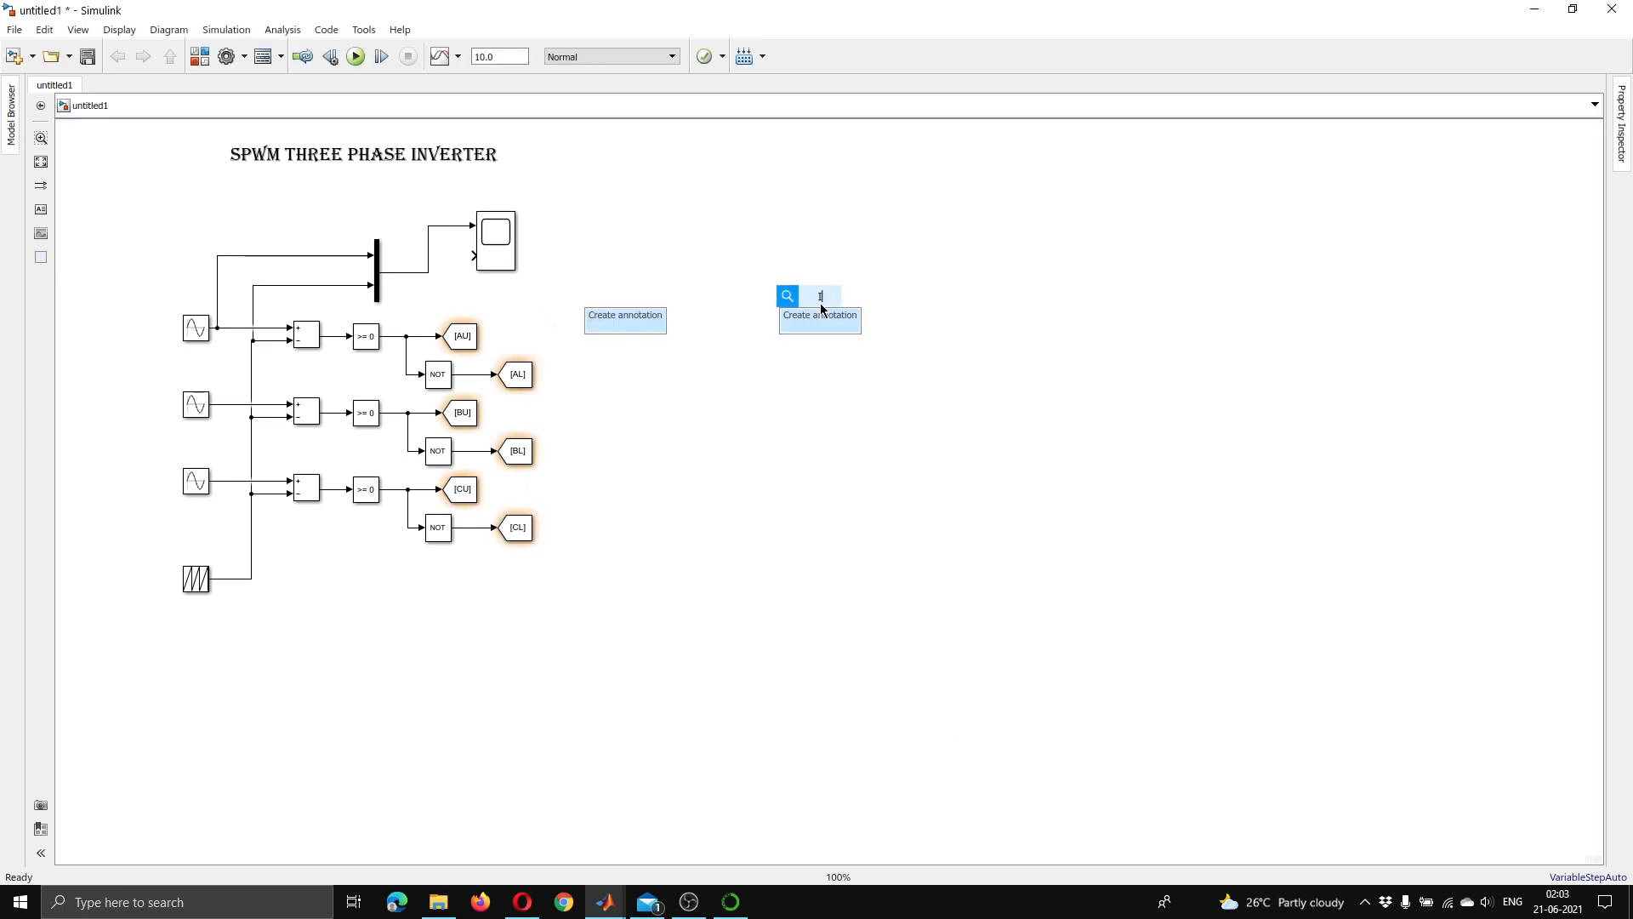
text(GBT)
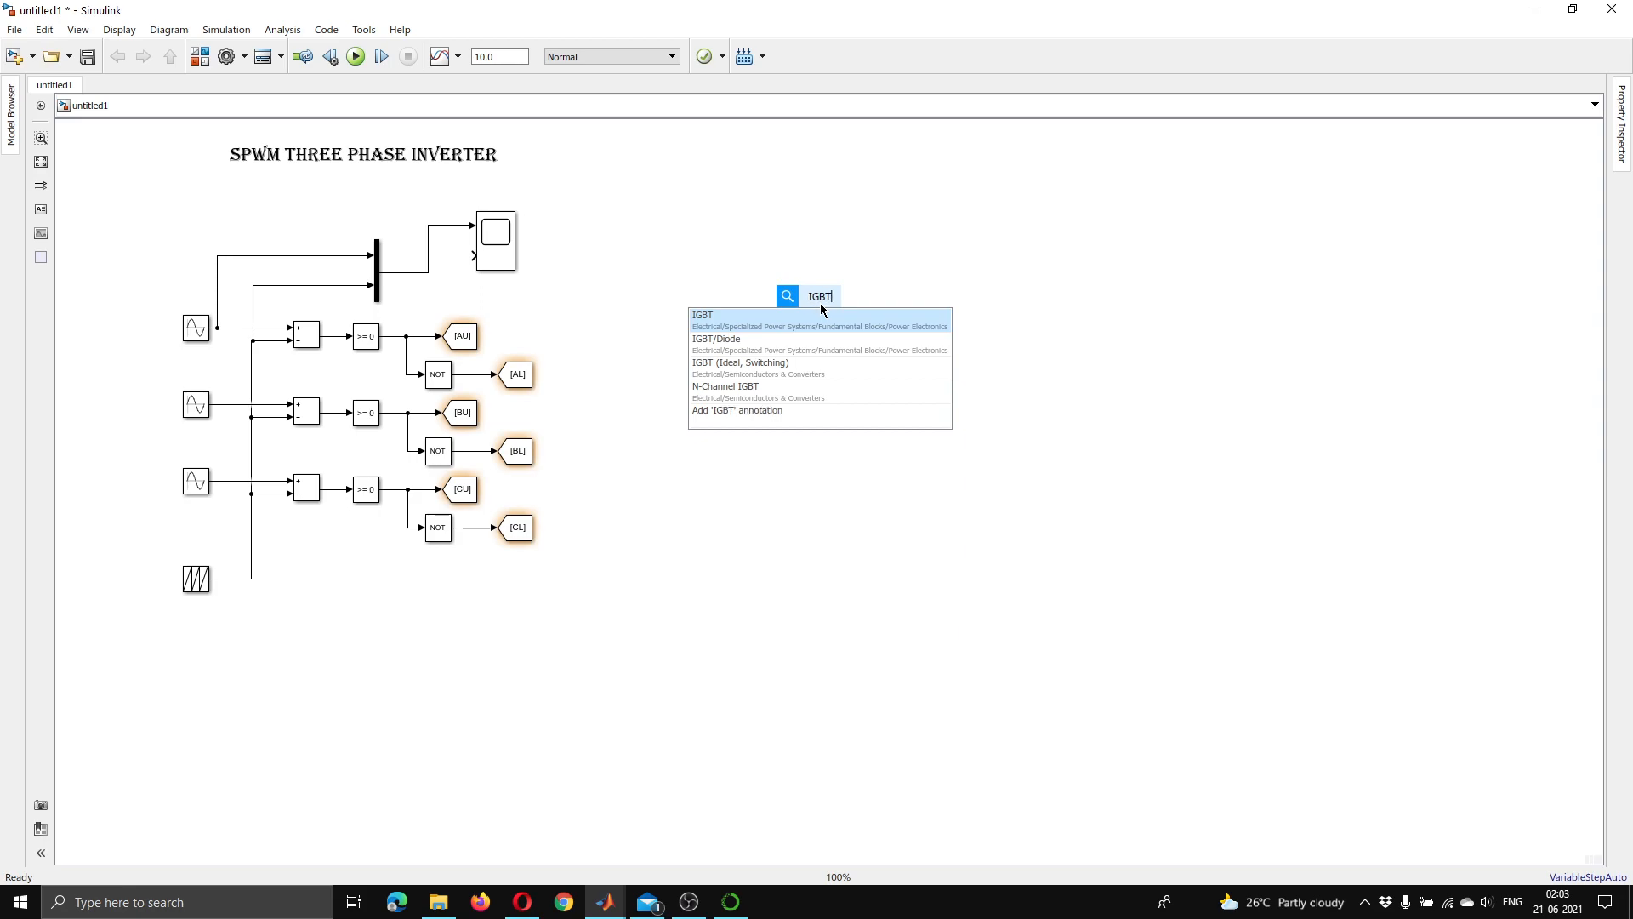
click(807, 351)
double_click(818, 285)
key(Escape)
double_click(821, 306)
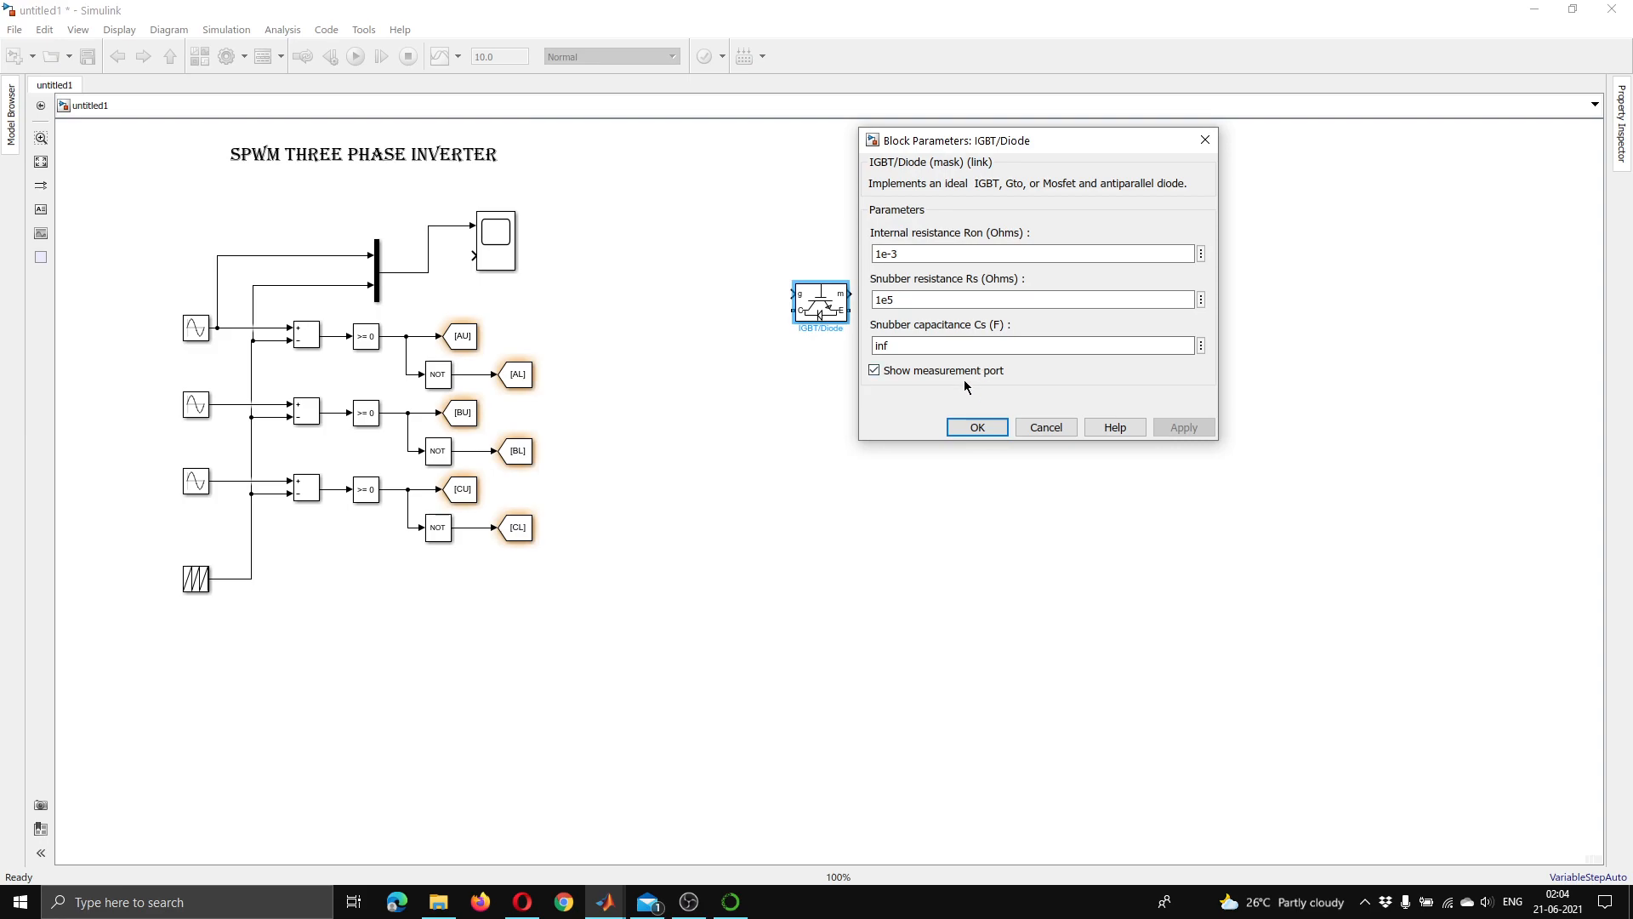
click(967, 373)
click(960, 427)
- Rotate the IGBT/Diode block upright so its collector and gate ports face up and its emitter faces down
key(ctrl+r)
key(ctrl+r)
key(ctrl+r)
key(ctrl+r)
key(ctrl+r)
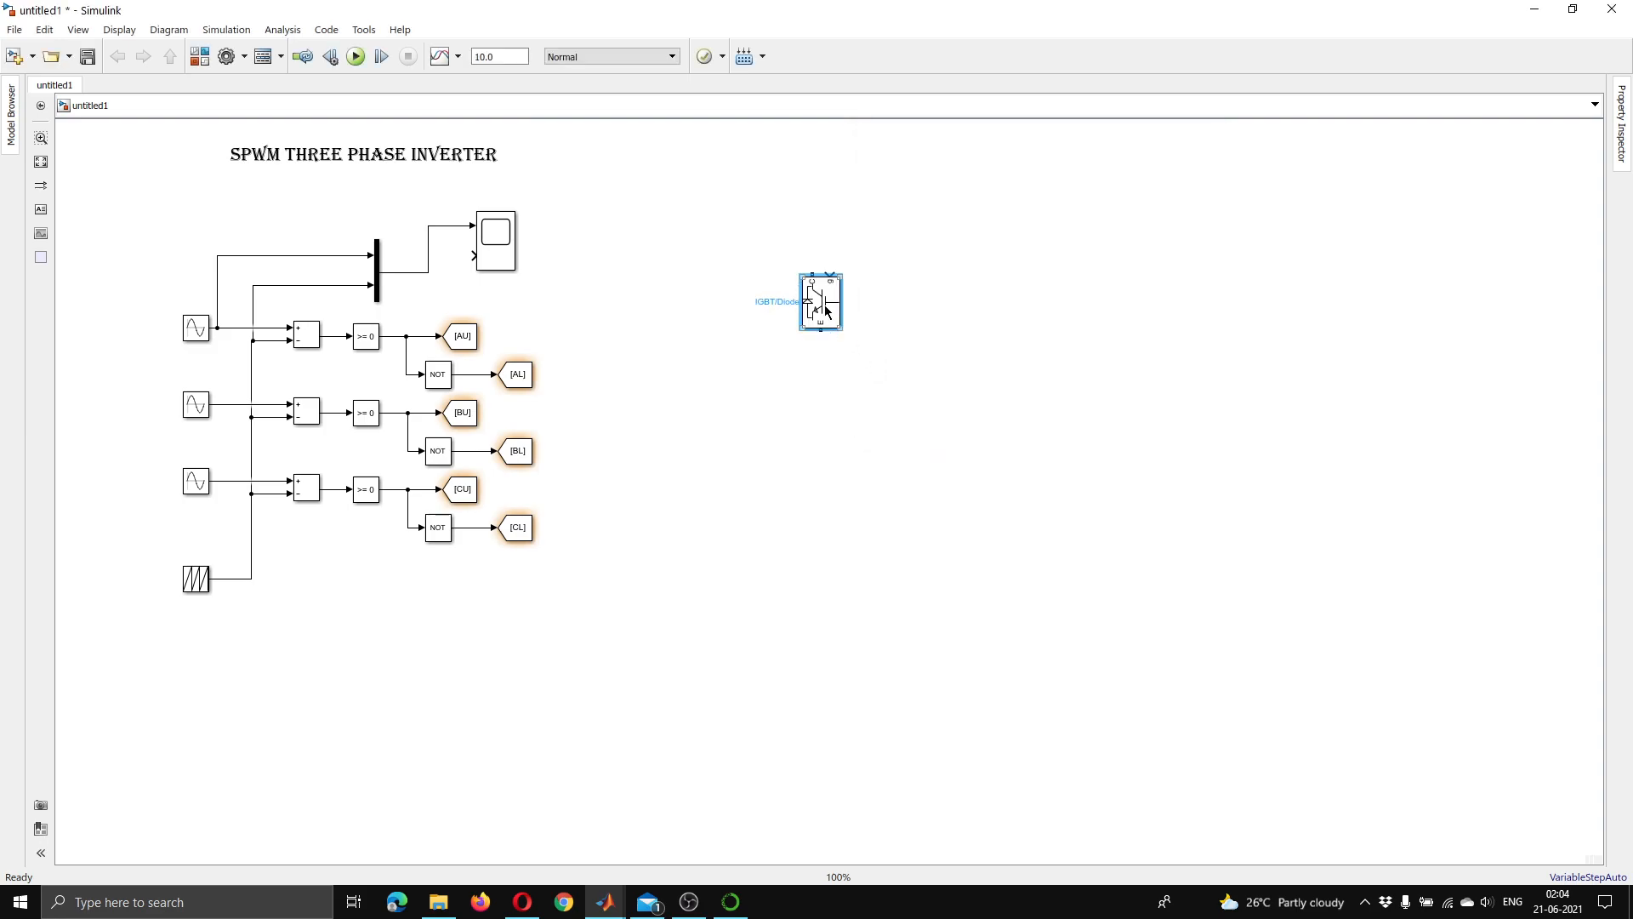
- Copy the IGBT/Diode block to form a spaced row of three upper switches and place another copy beneath the row
key(ctrl+c)
key(ctrl+v)
key(ctrl+v)
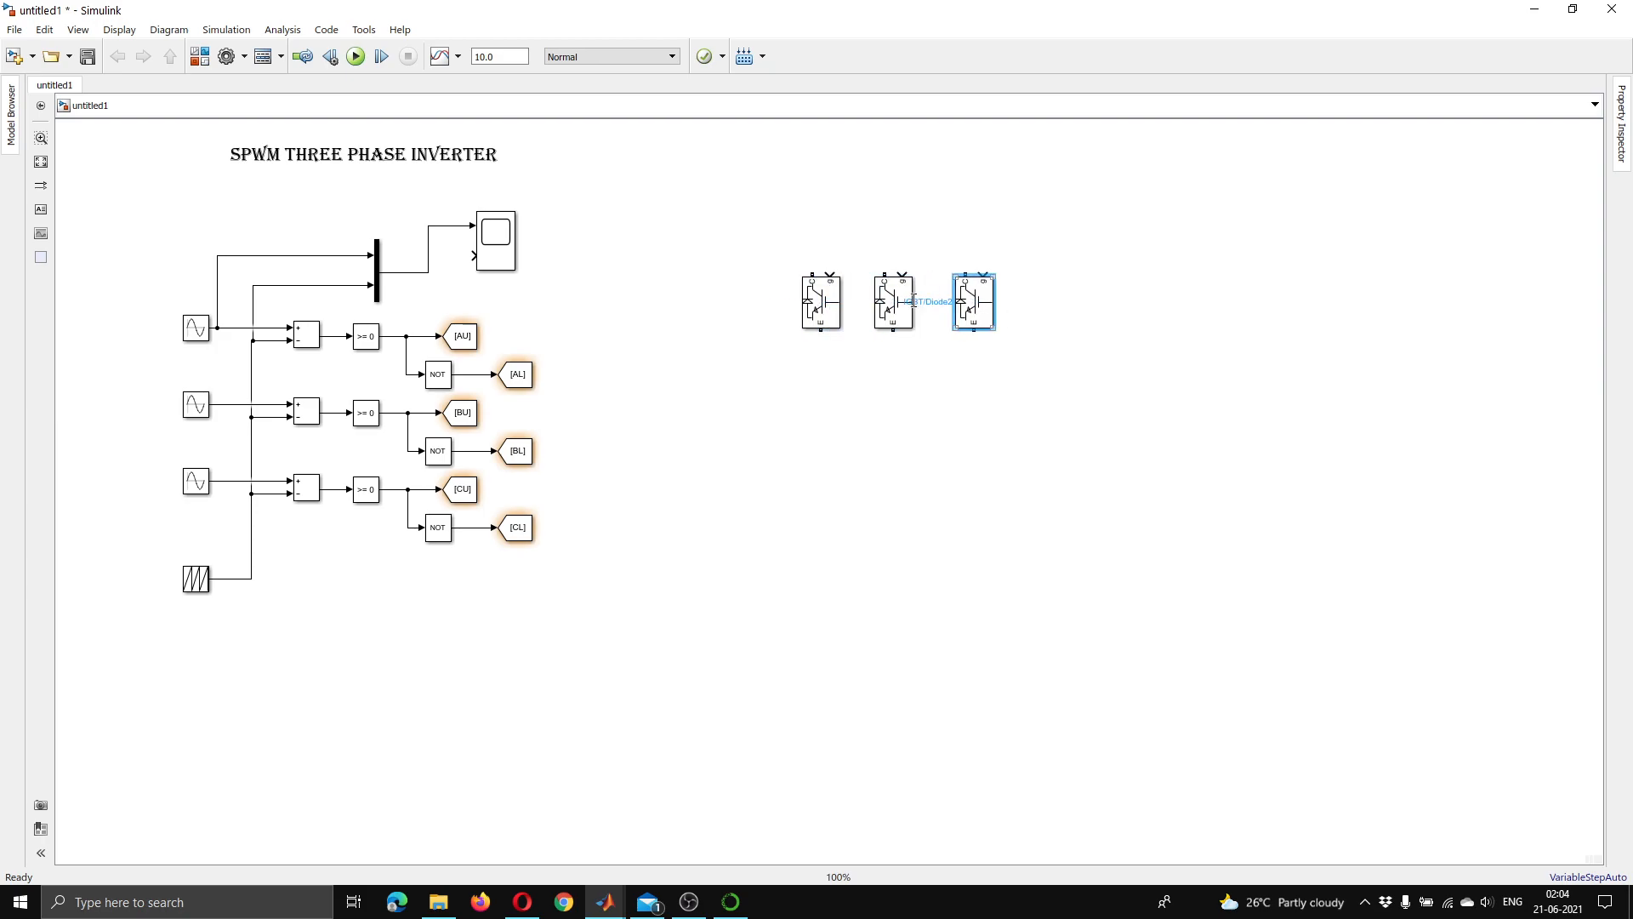
drag(985, 301, 1052, 306)
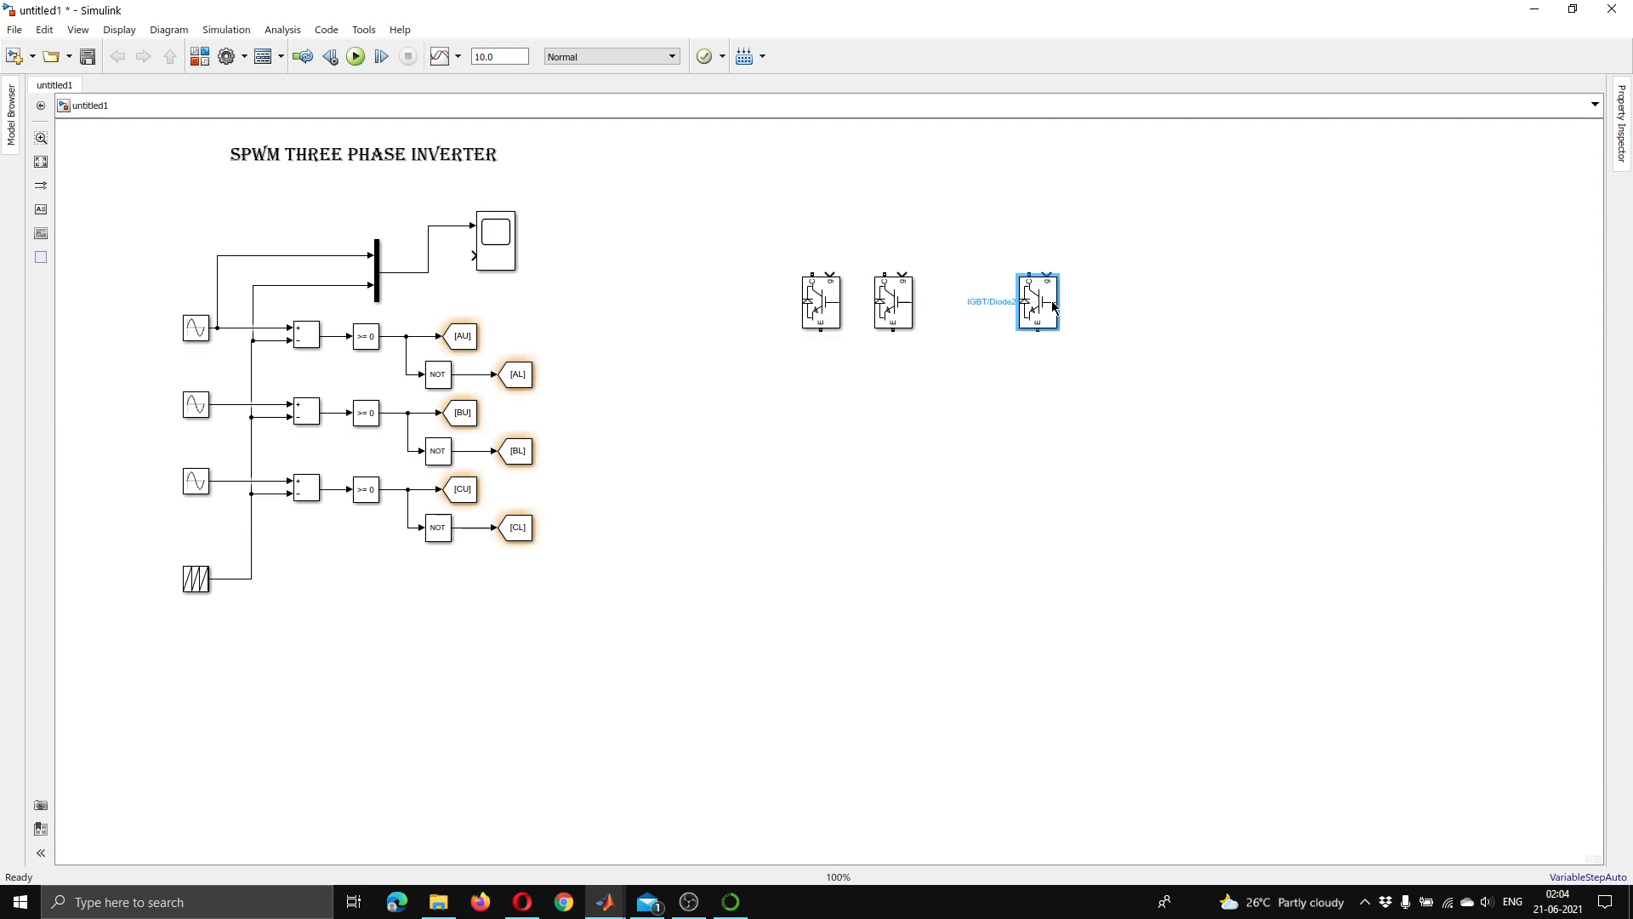
drag(907, 313, 954, 313)
key(ctrl+v)
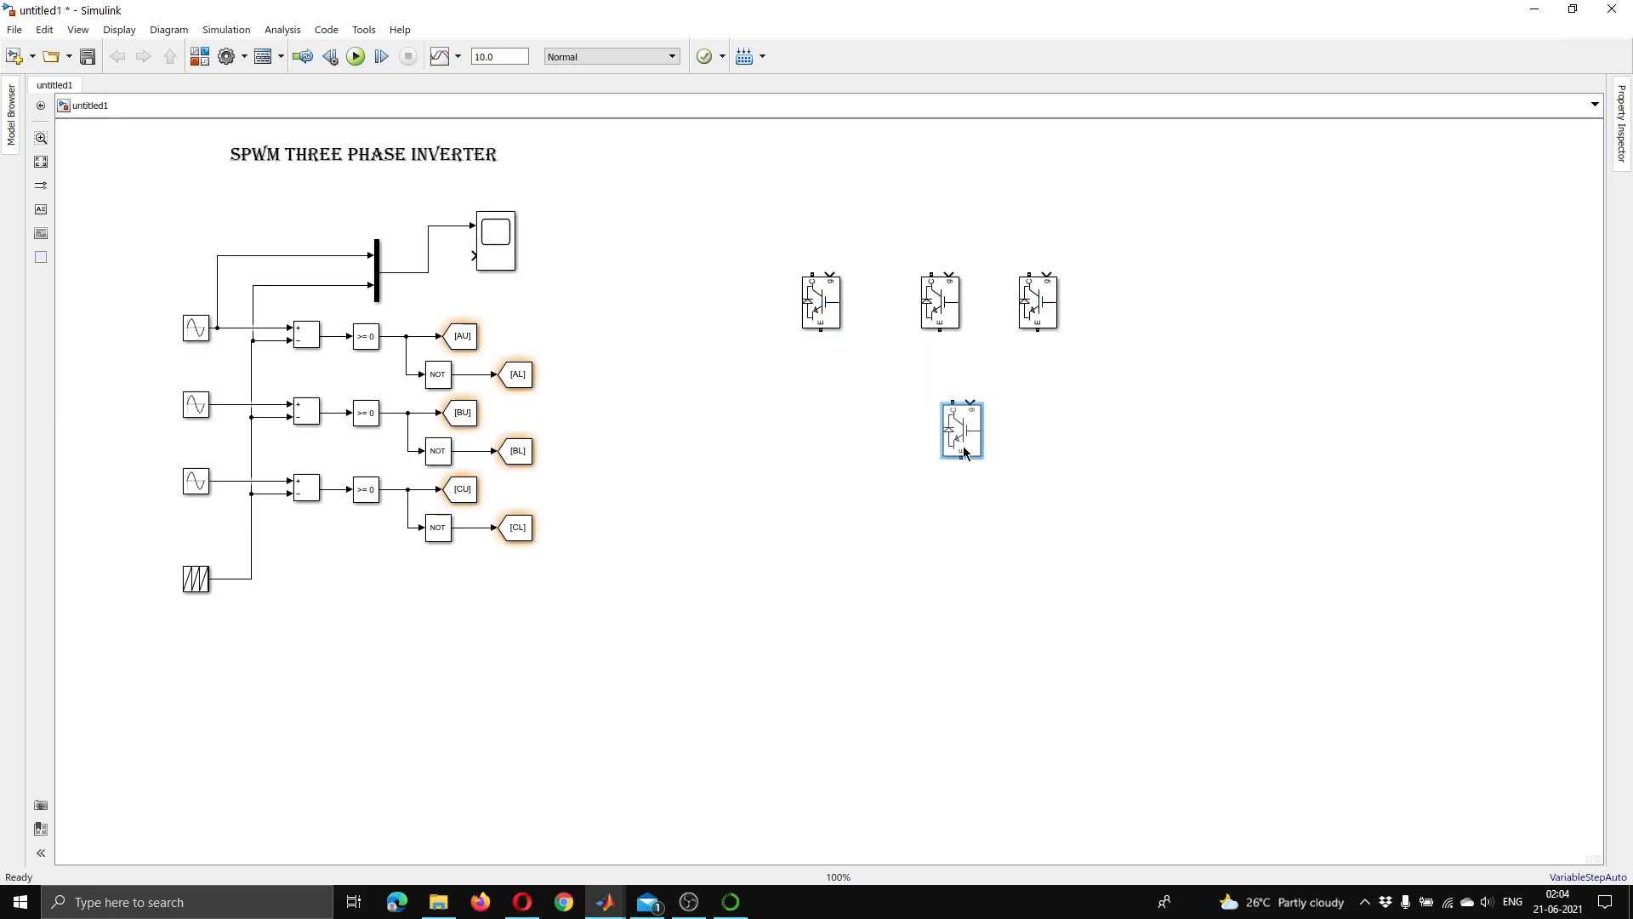
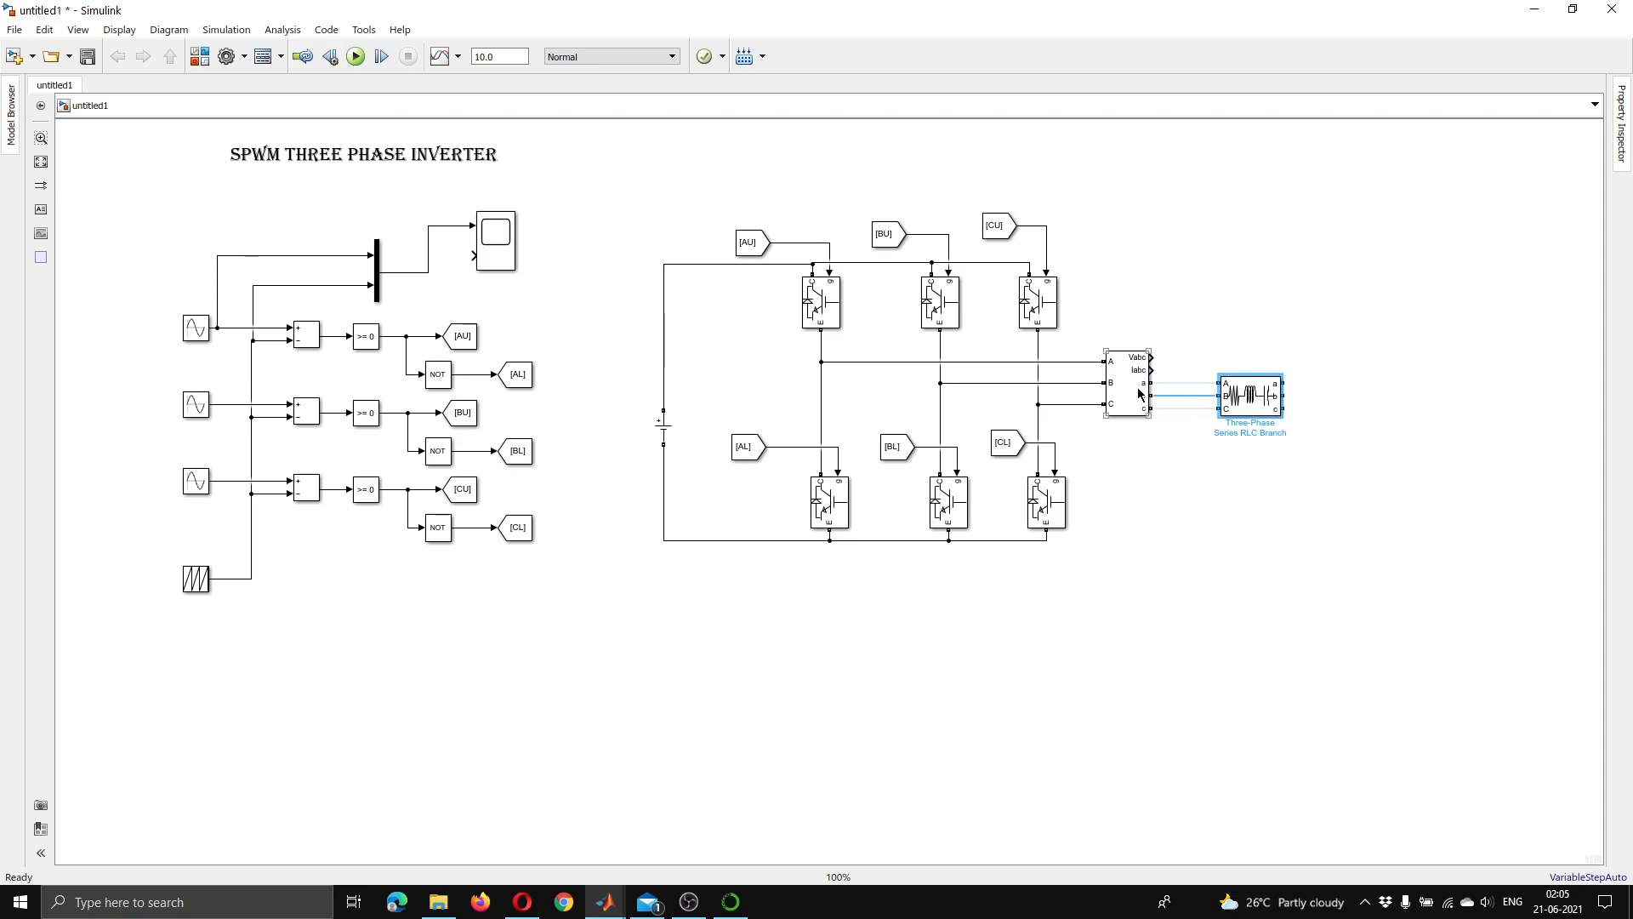
- Wire the three-phase measurement block's a, b and c outputs to the Three-Phase Series RLC Branch inputs
click(1143, 396)
click(1235, 401)
drag(1201, 402, 1203, 408)
click(1214, 465)
- Tie the RLC branch's a, b and c outputs together and connect them to a ground block
double_click(1356, 394)
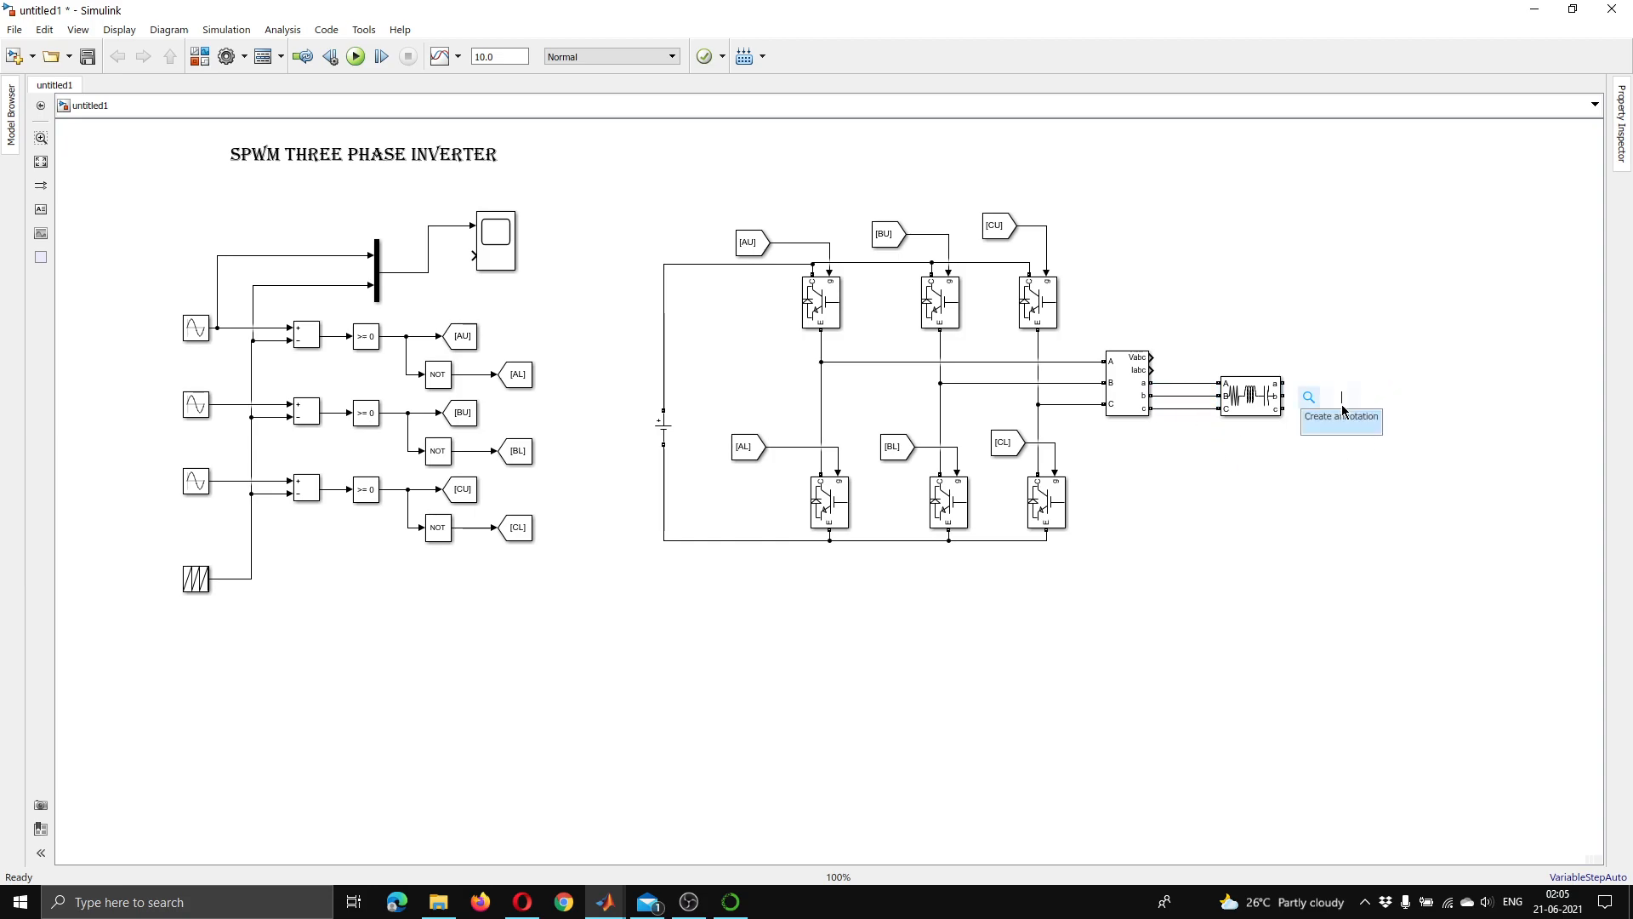
mouse_move(1343, 403)
mouse_down()
mouse_move(1352, 418)
mouse_move(1284, 395)
mouse_move(1310, 396)
mouse_up()
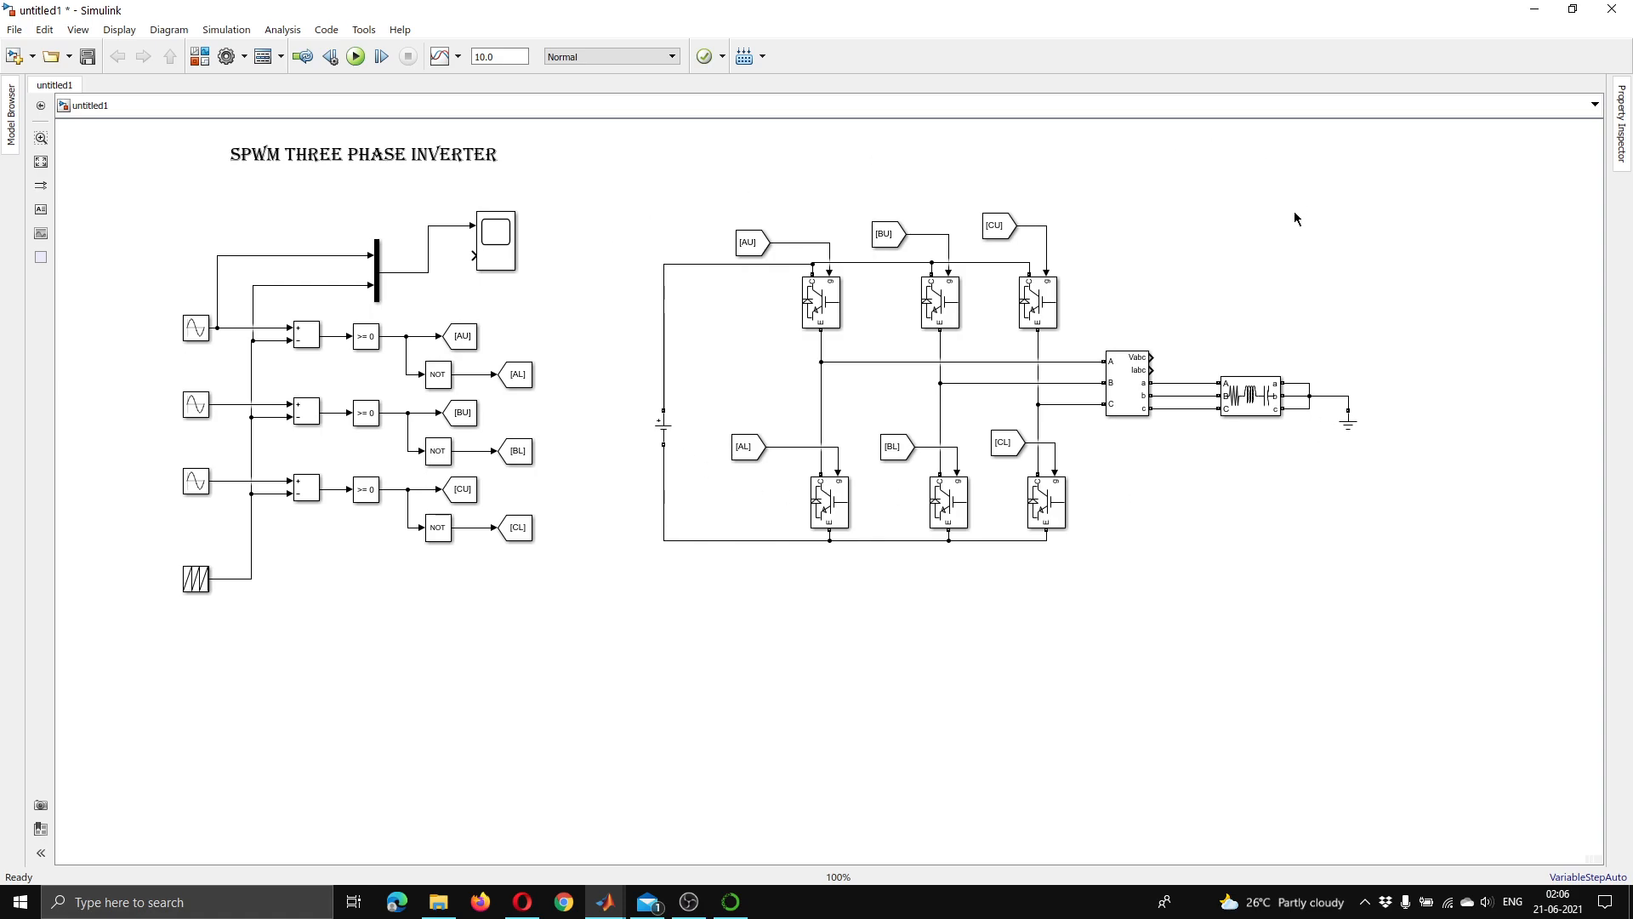
- Add a Demux block with three outputs above the three-phase measurement block
double_click(1135, 222)
text(DEMU)
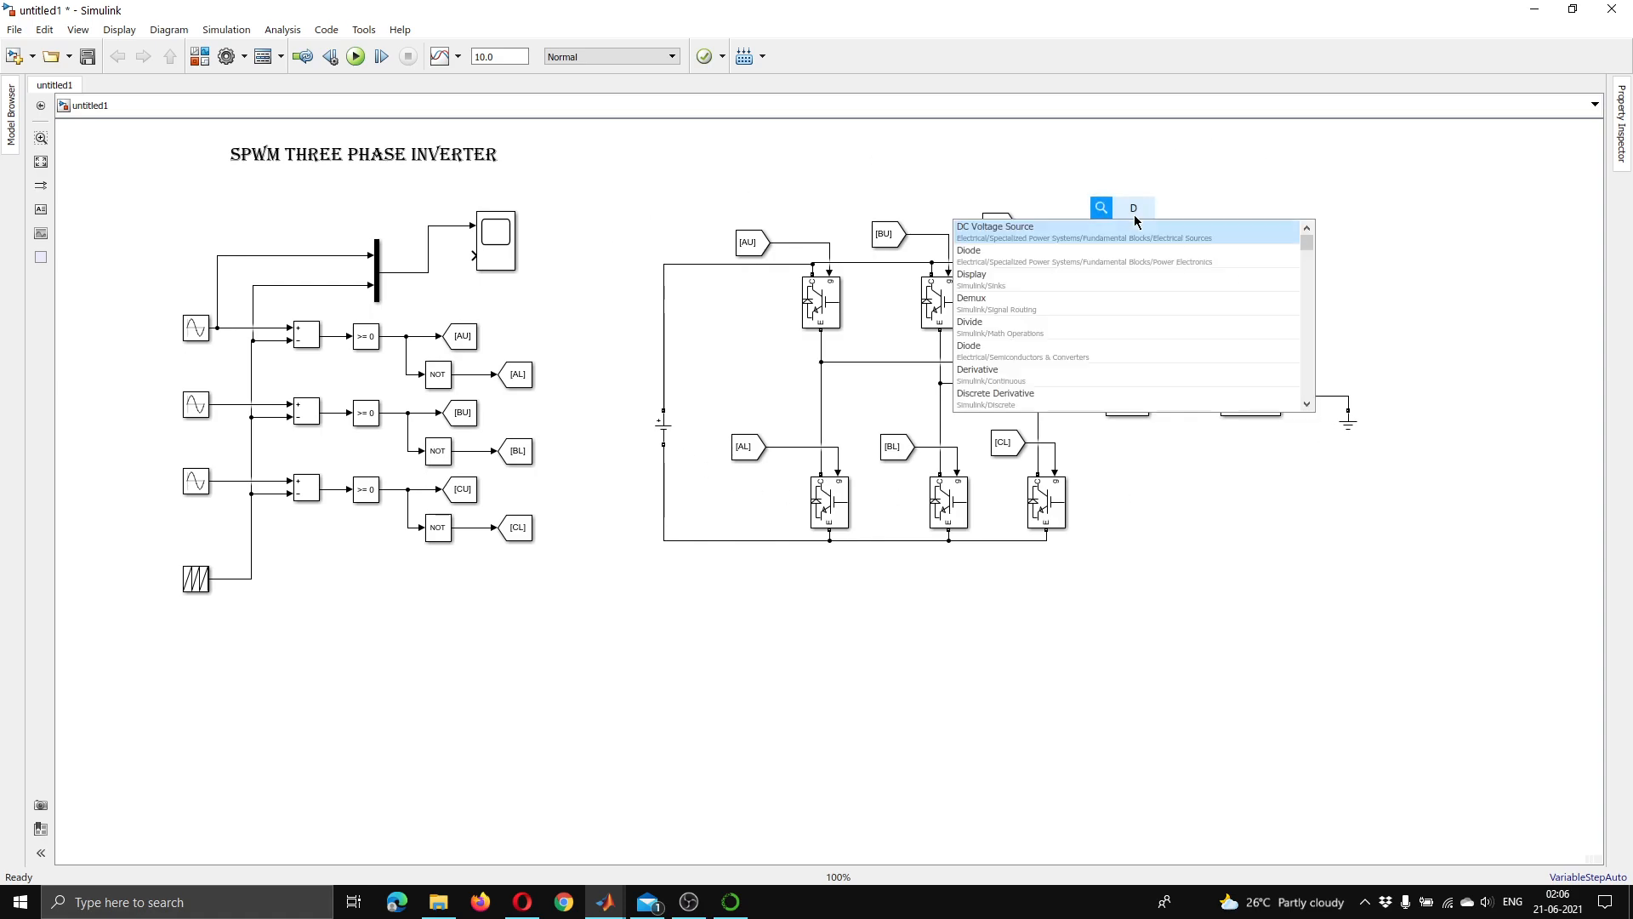
click(1138, 231)
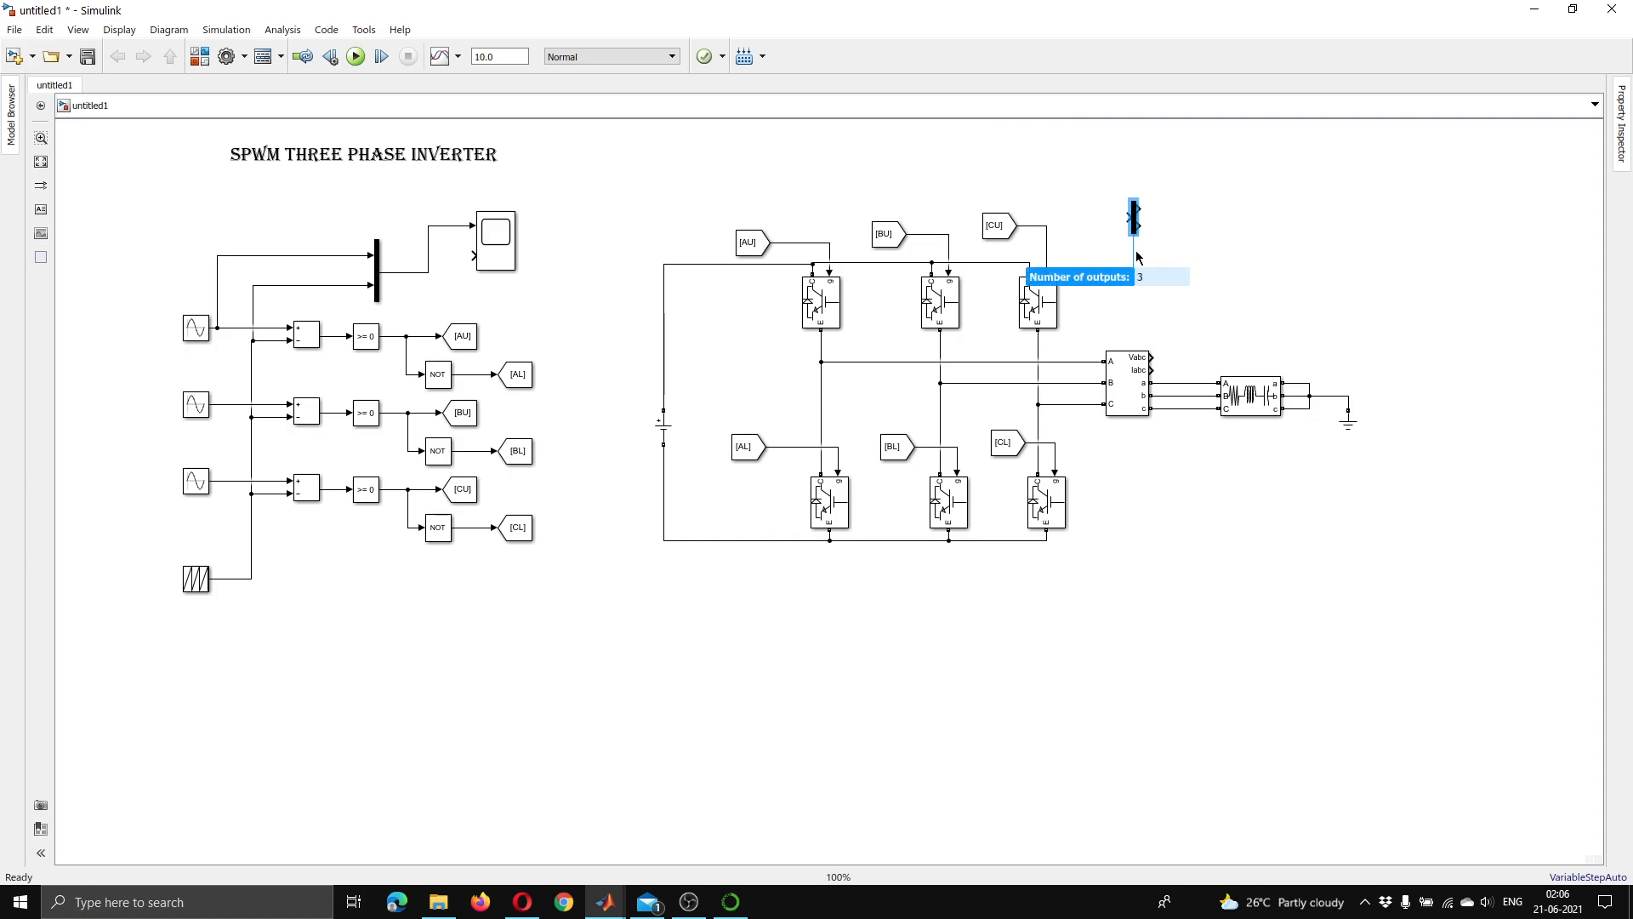
key(Return)
- Connect the measurement block's Vabc output to the Demux input and place the Demux up beyond the measurement block
mouse_move(1138, 228)
mouse_down()
mouse_move(1152, 280)
mouse_move(1146, 248)
mouse_move(1133, 275)
mouse_move(1172, 294)
mouse_move(1167, 361)
mouse_move(1150, 371)
mouse_up()
key(Delete)
click(1178, 256)
click(1162, 372)
key(Delete)
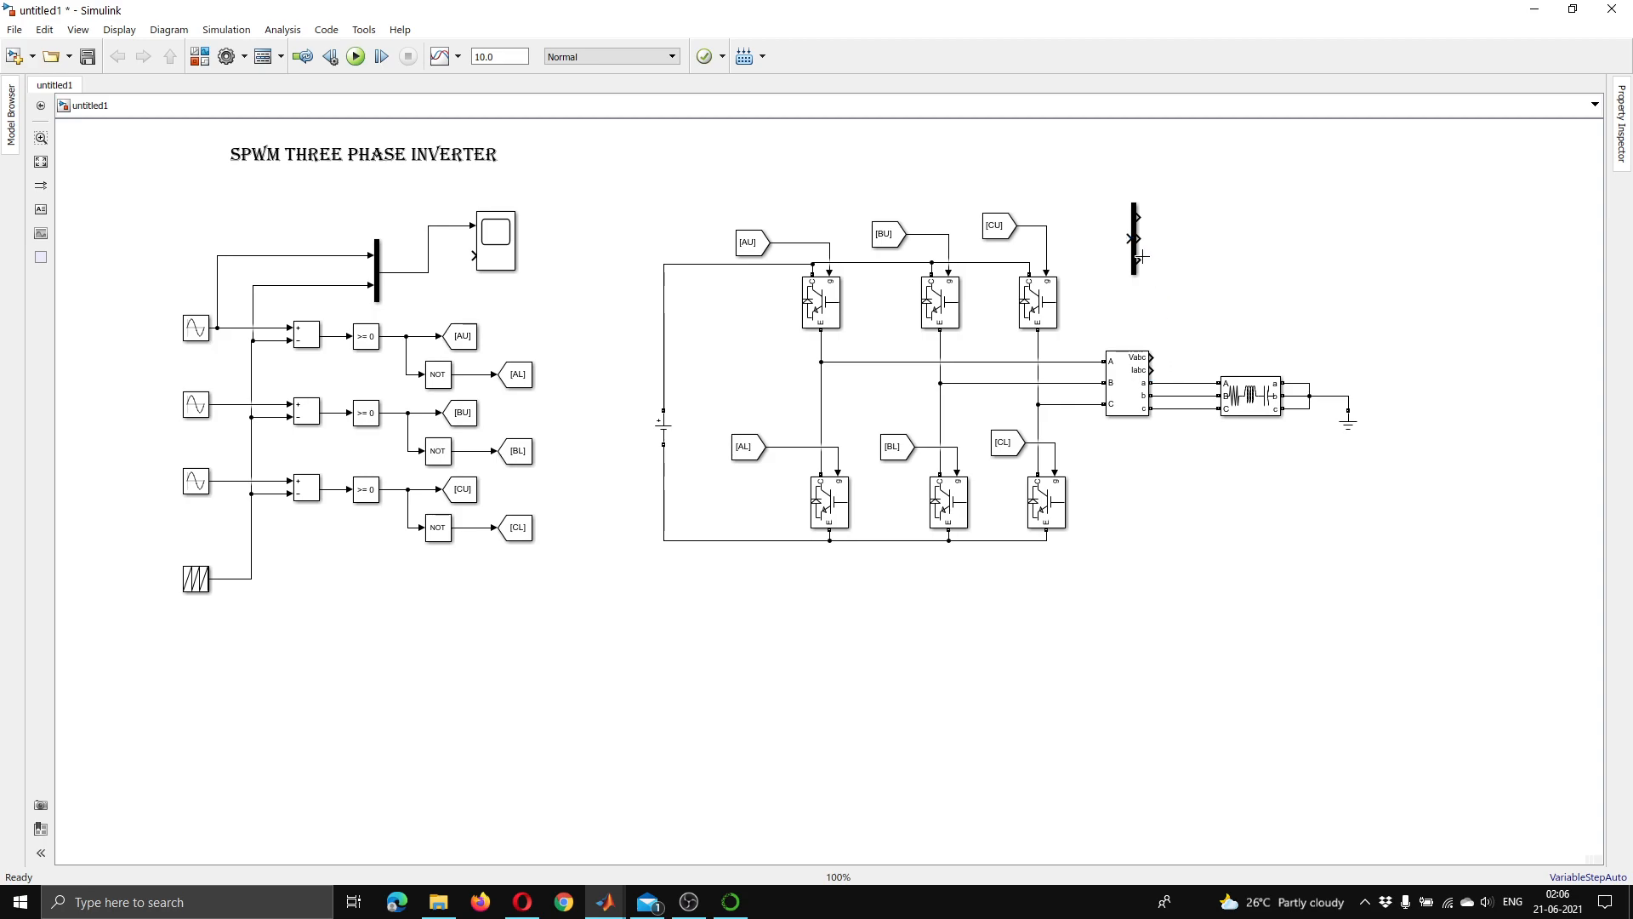
drag(1130, 239, 1153, 358)
drag(1136, 261, 1191, 223)
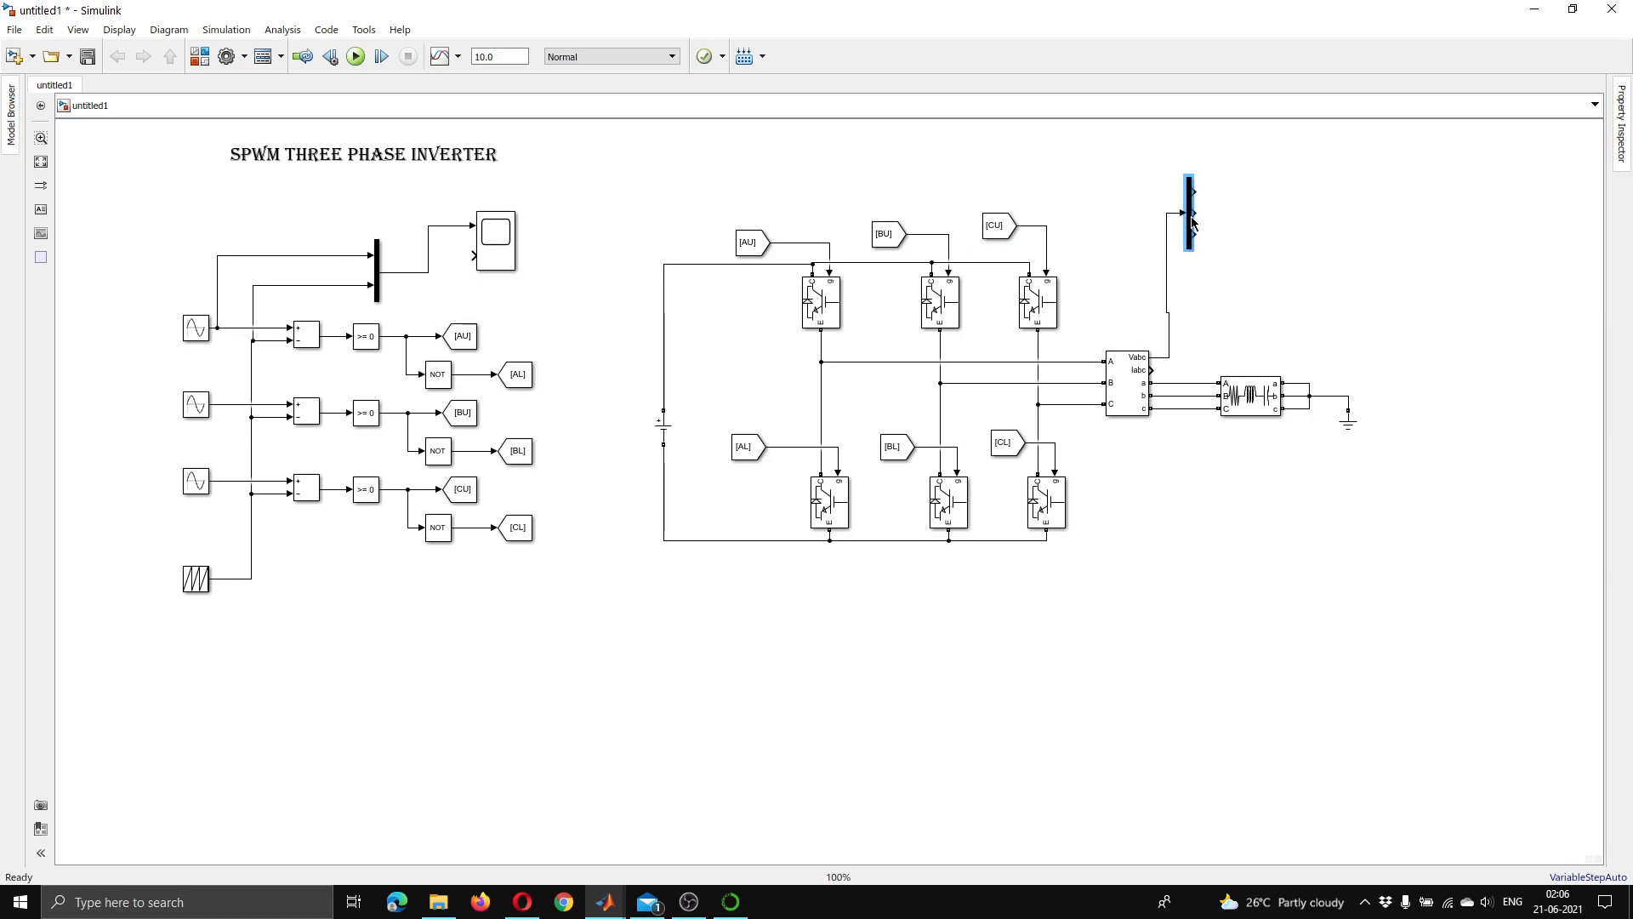
- Add a Scope beside the Demux and feed its three inputs from the Demux outputs
double_click(1234, 219)
text(scope)
key(Return)
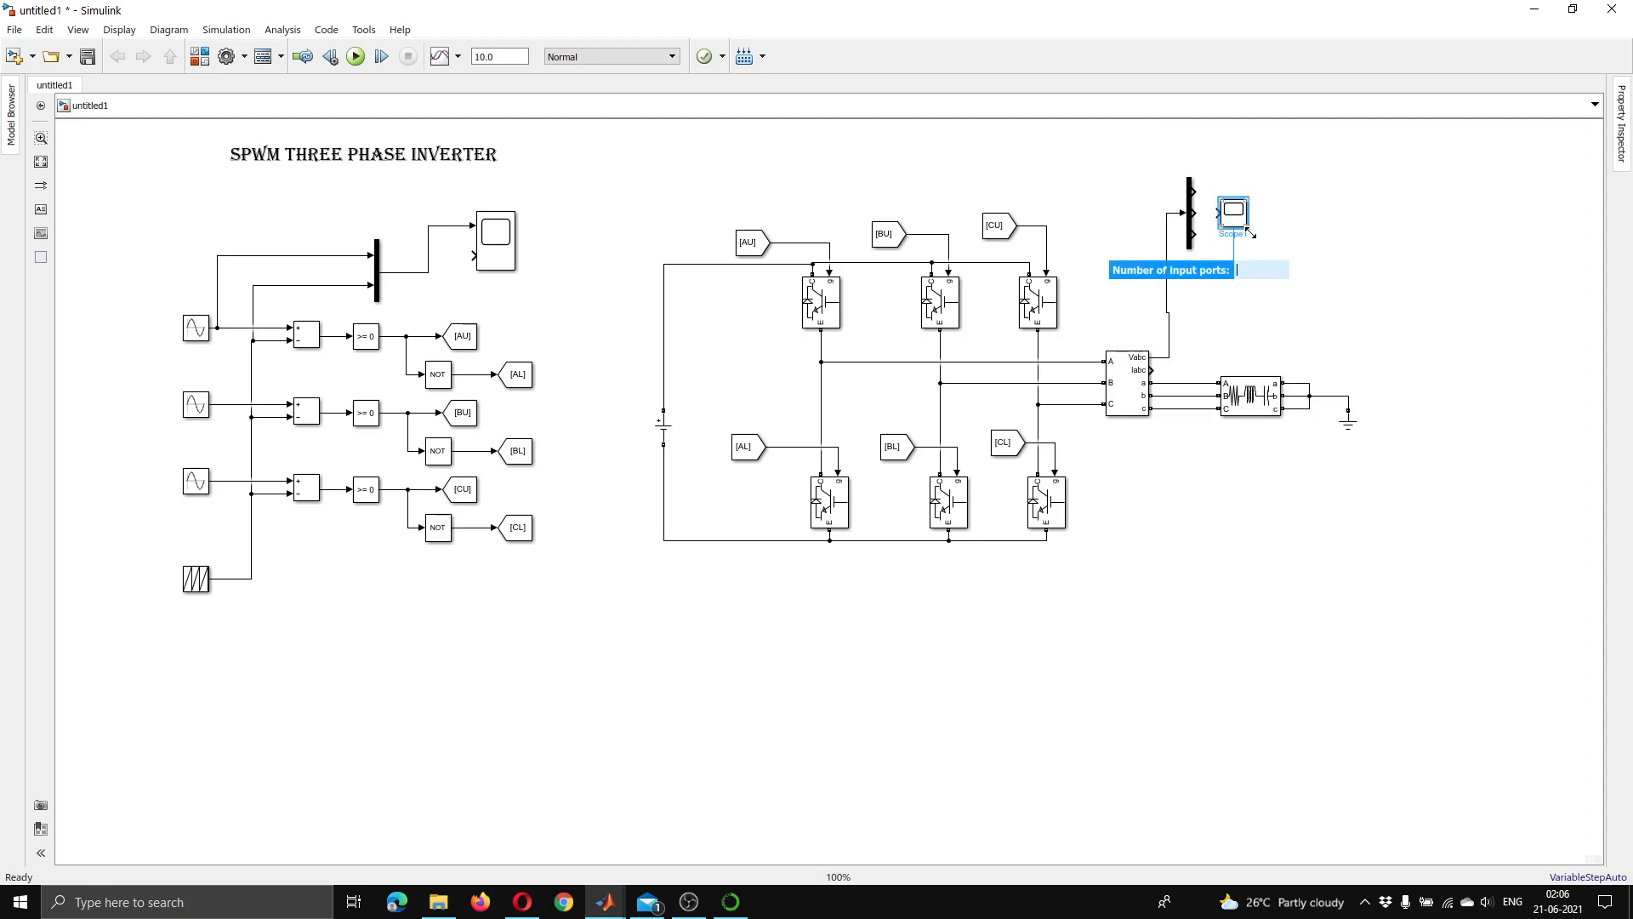
mouse_move(1229, 221)
mouse_down()
mouse_move(1274, 203)
mouse_move(1243, 197)
mouse_move(1257, 202)
mouse_move(1225, 222)
mouse_move(1261, 228)
mouse_move(1253, 238)
mouse_up()
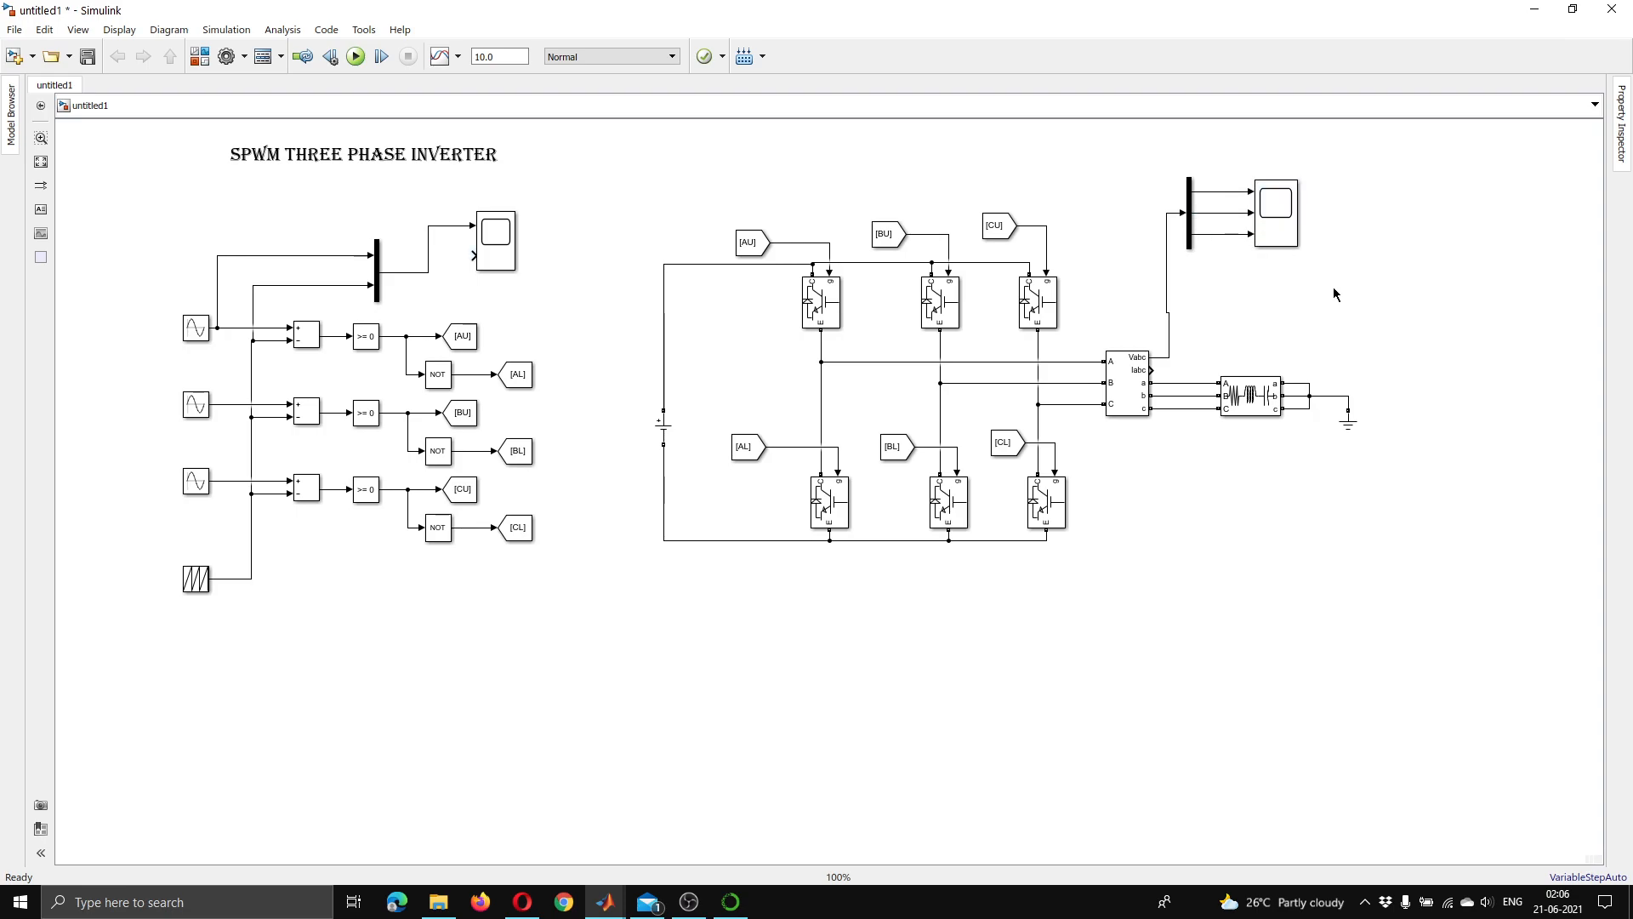
- Replace the scope at the Demux with a copy of the first scope, fed by the three Demux outputs
key(Delete)
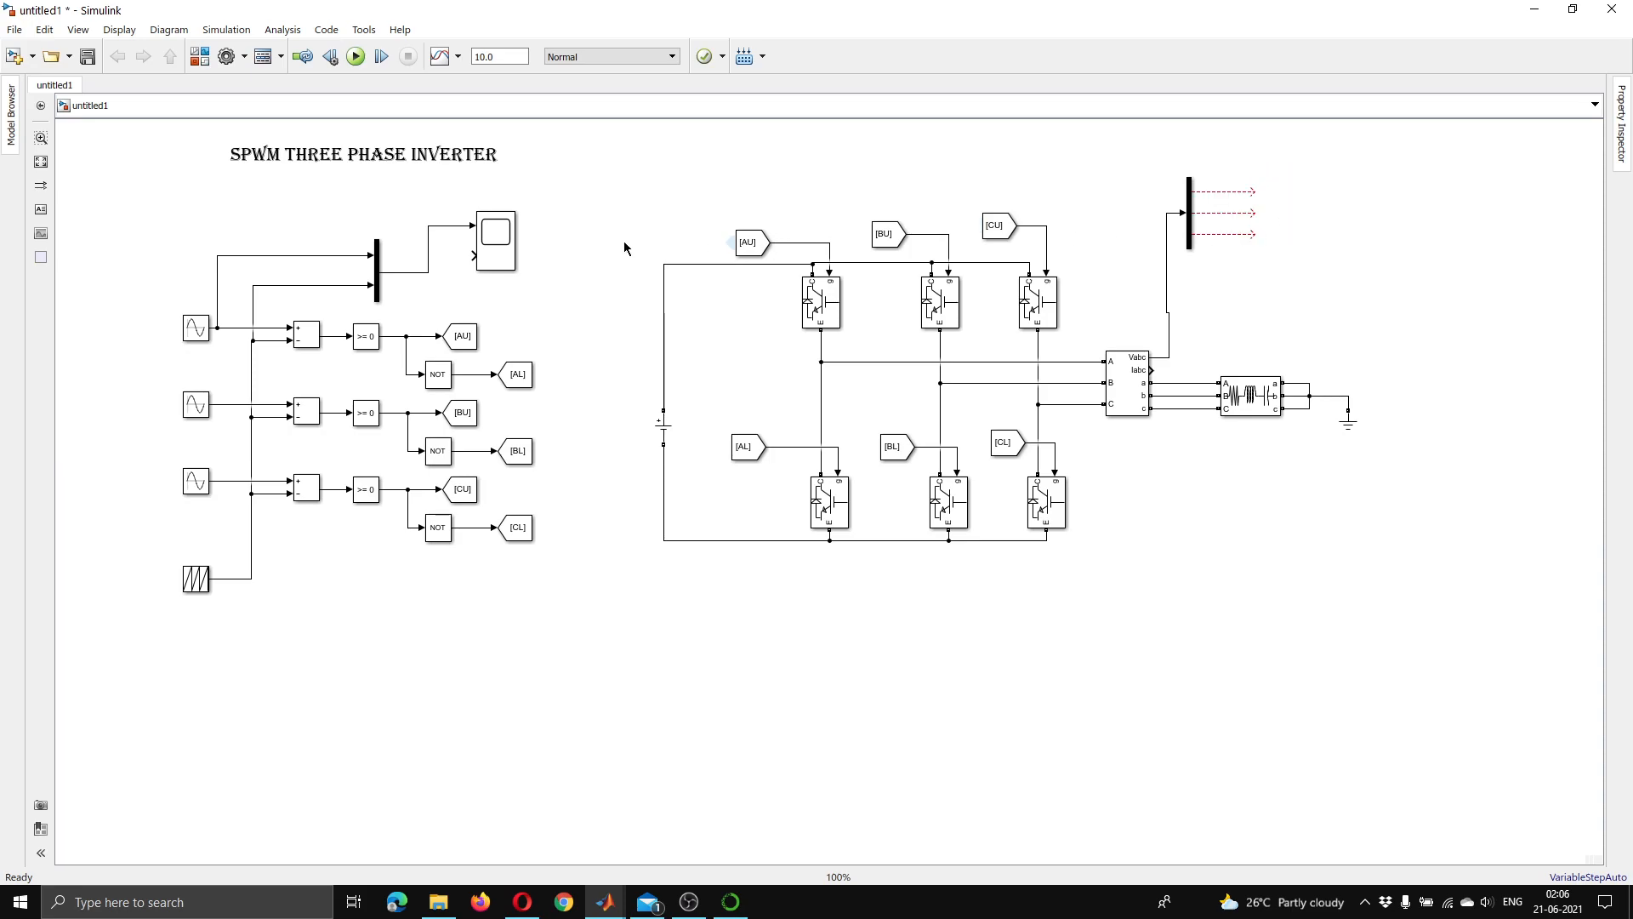
drag(489, 249, 1274, 226)
click(1284, 202)
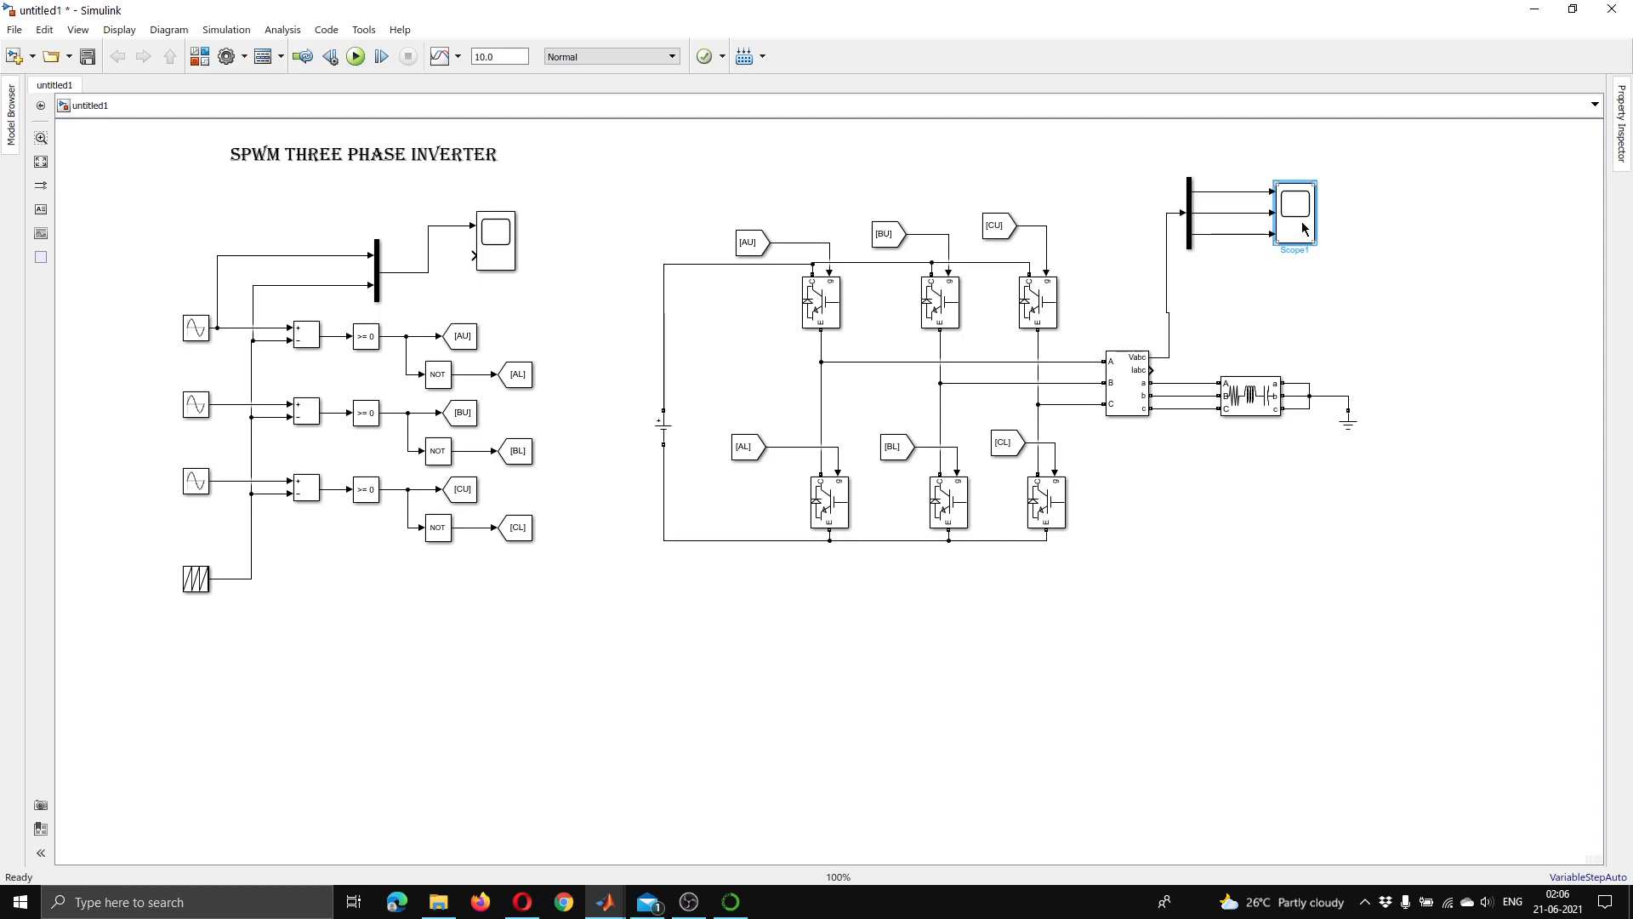
click(1357, 327)
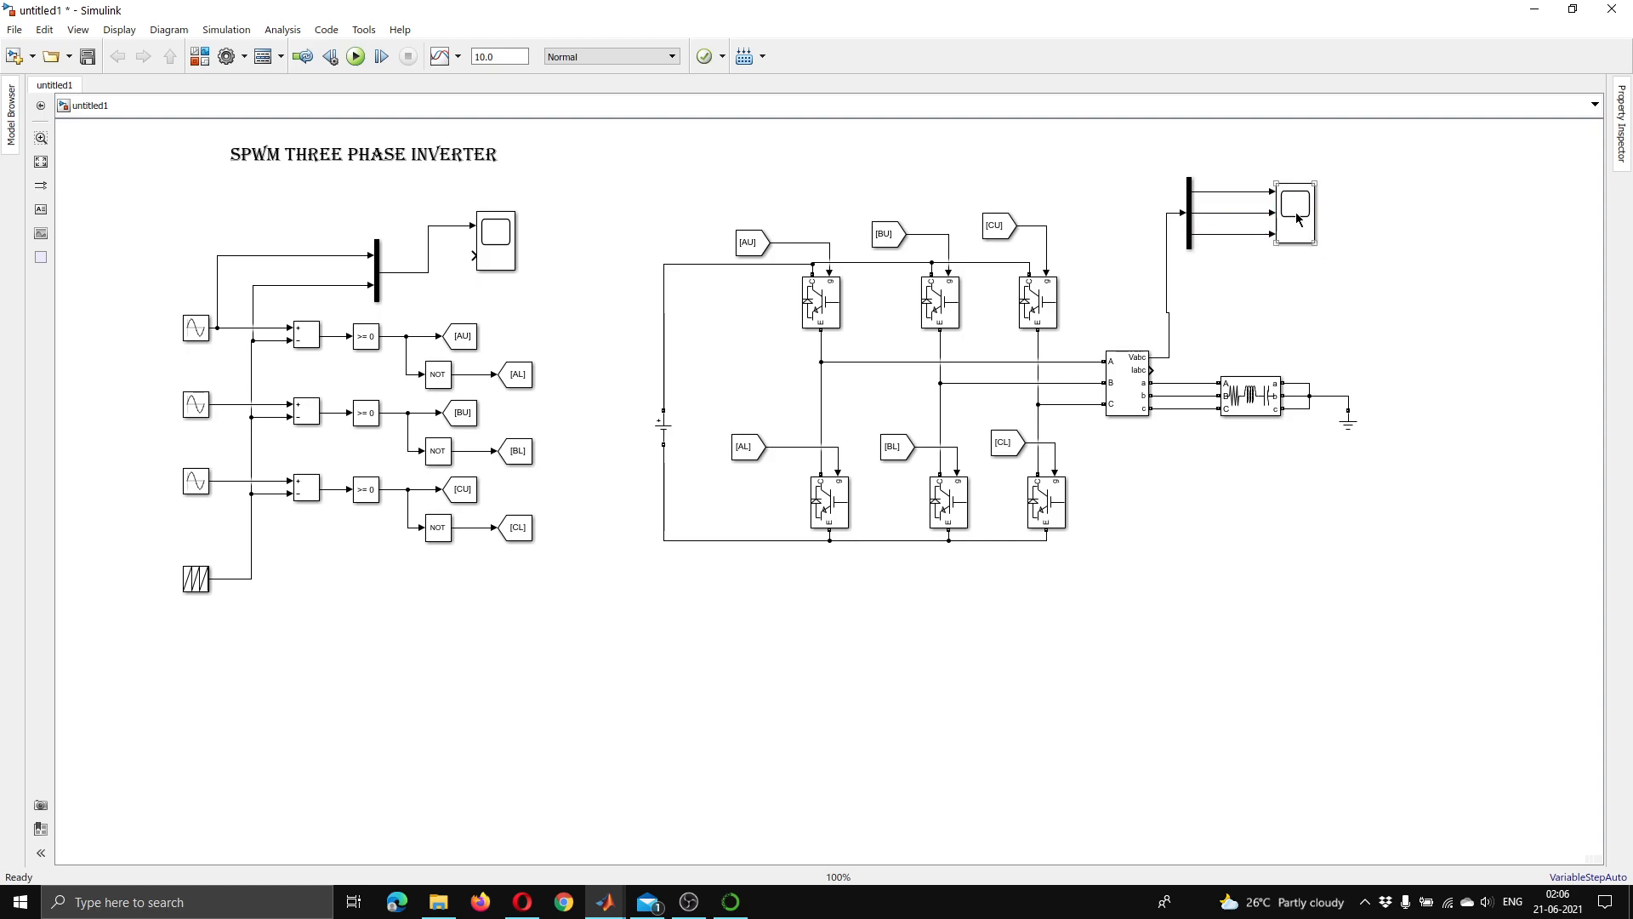
- Place another two-input scope copy above the RLC branch and wire the Vabc and Iabc outputs to it
drag(508, 254, 1166, 295)
mouse_move(1331, 316)
mouse_down()
mouse_move(1183, 378)
mouse_move(1152, 372)
mouse_up()
click(1484, 374)
- Add a powergui block above the inverter bridge and accept its Continuous simulation type
double_click(839, 164)
text(PO)
click(764, 176)
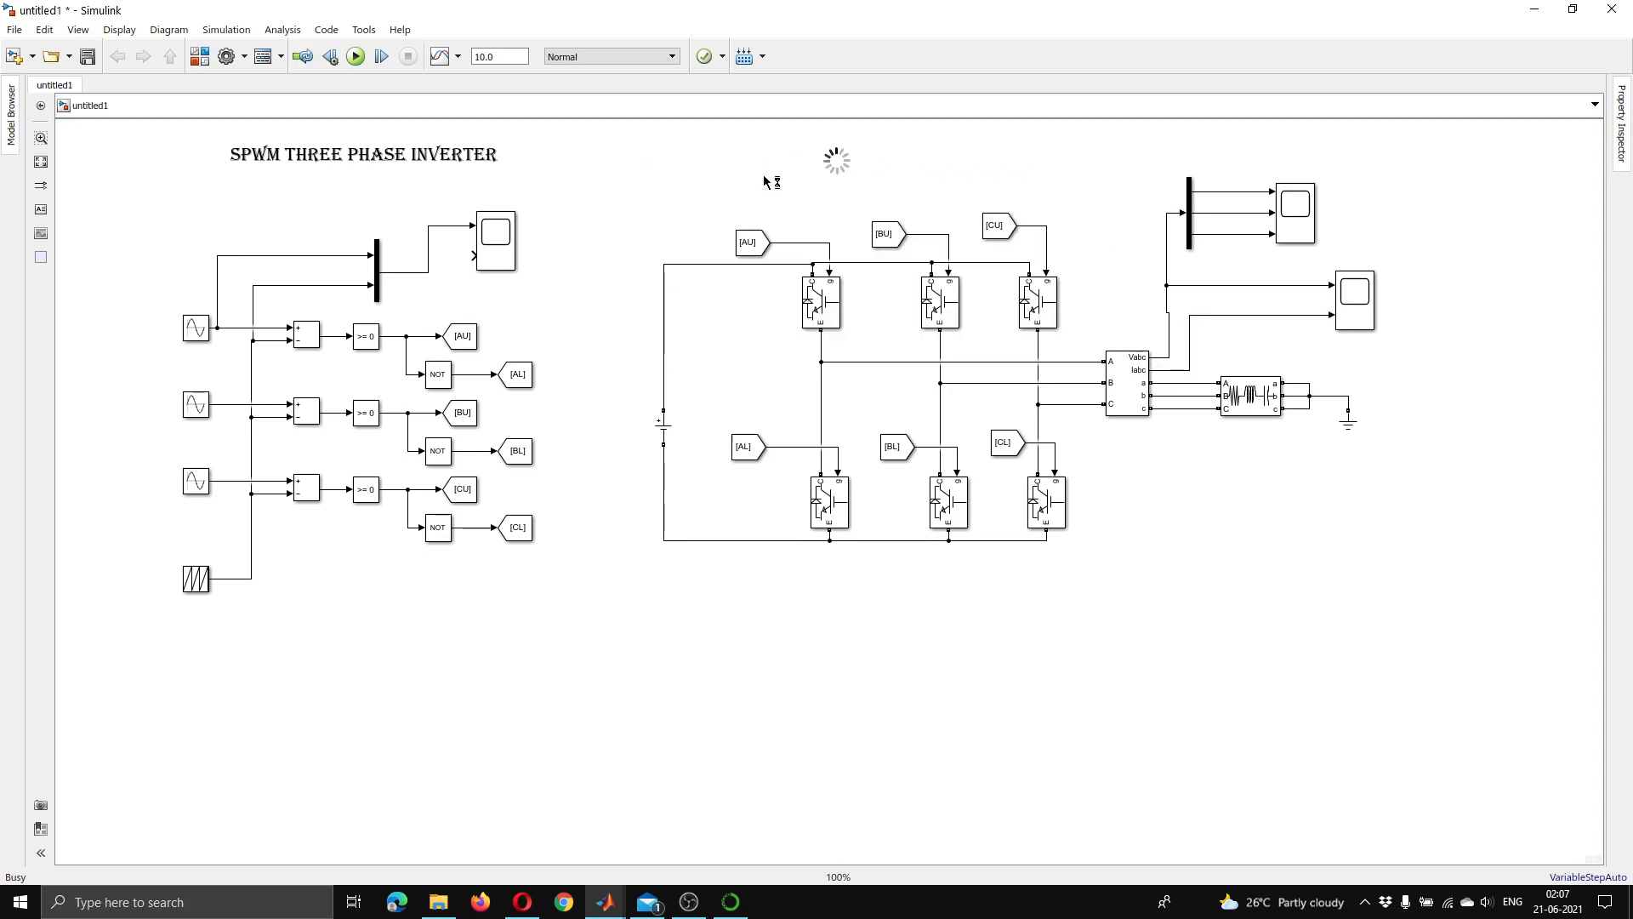
double_click(844, 167)
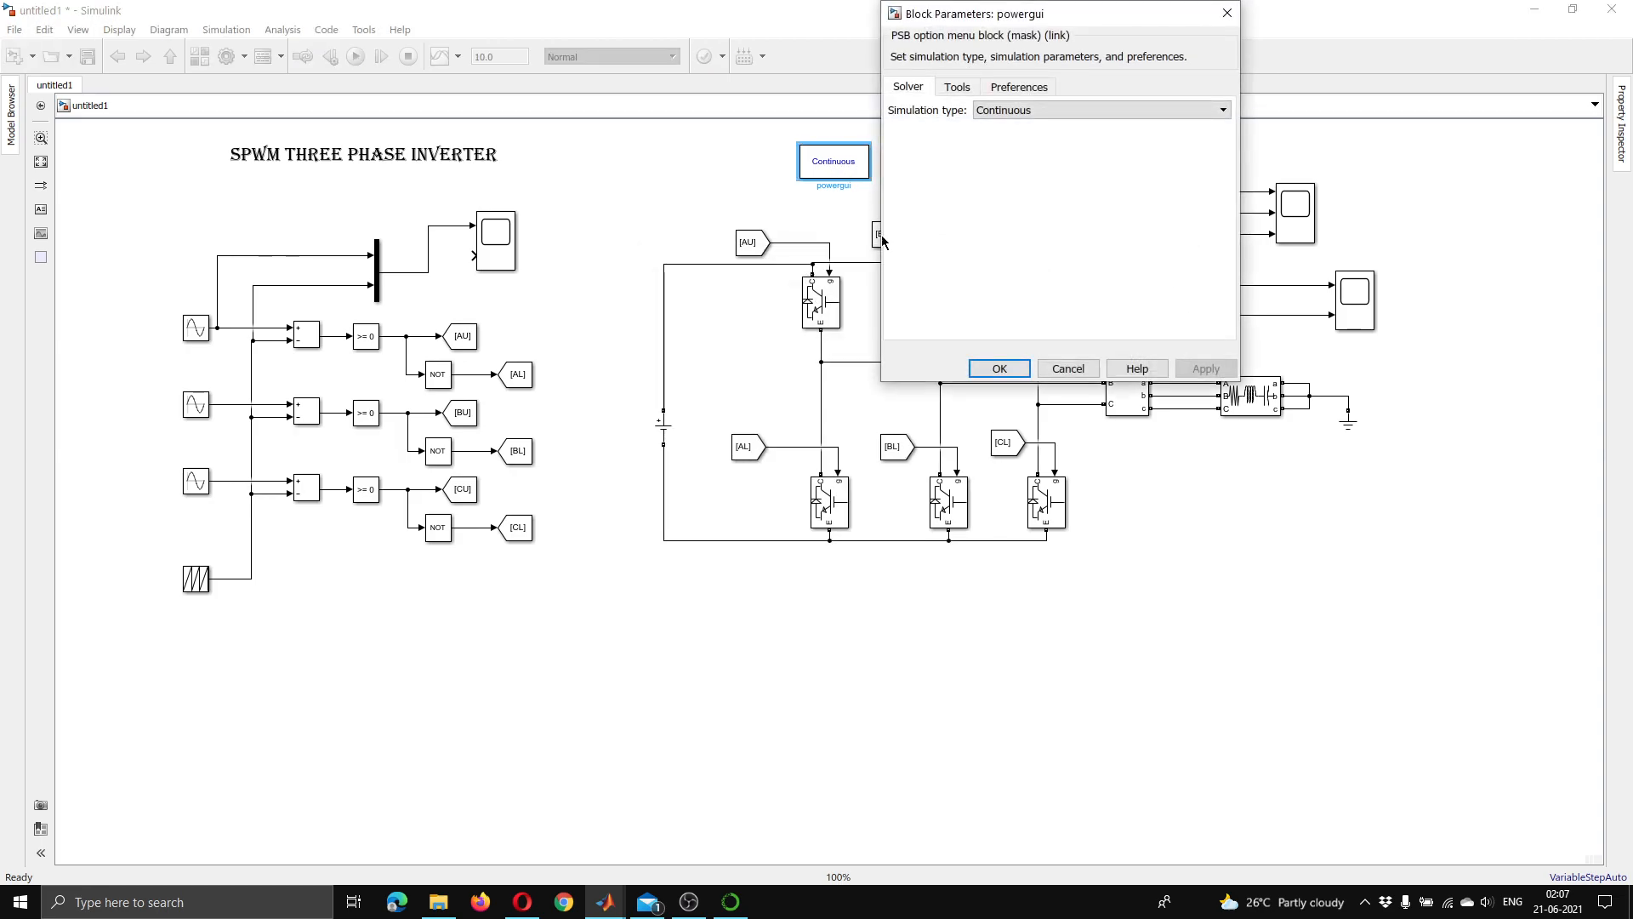
click(1000, 367)
double_click(196, 585)
click(257, 572)
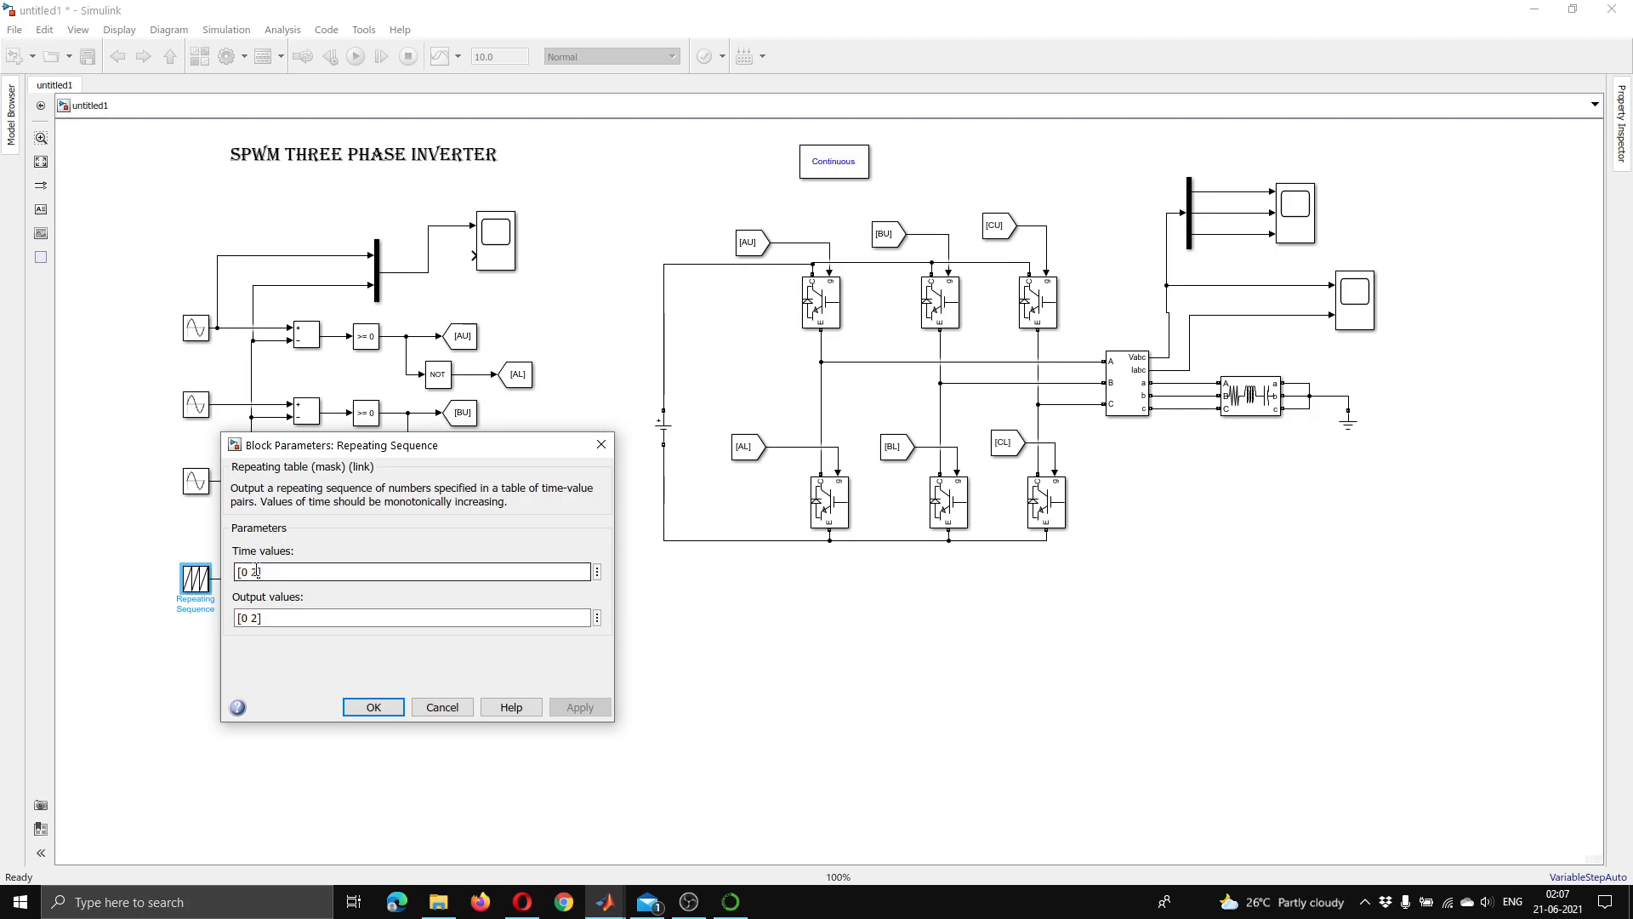
click(601, 444)
- Add a Sawtooth Generator block from the power systems signal generators below the Repeating Sequence block
double_click(355, 662)
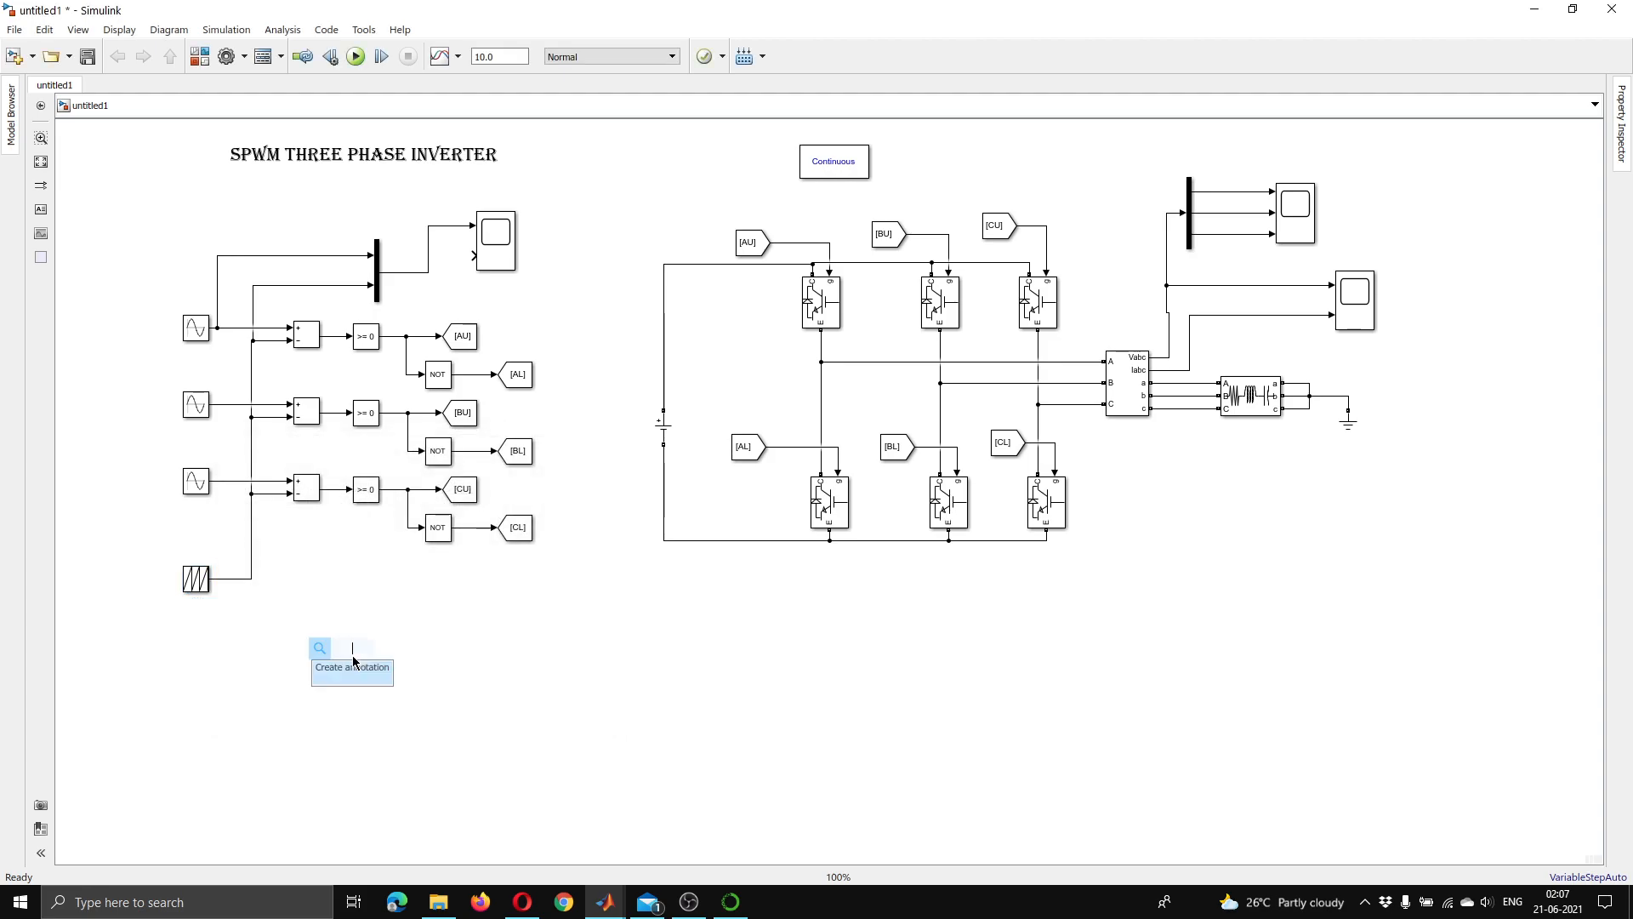
text(SAW)
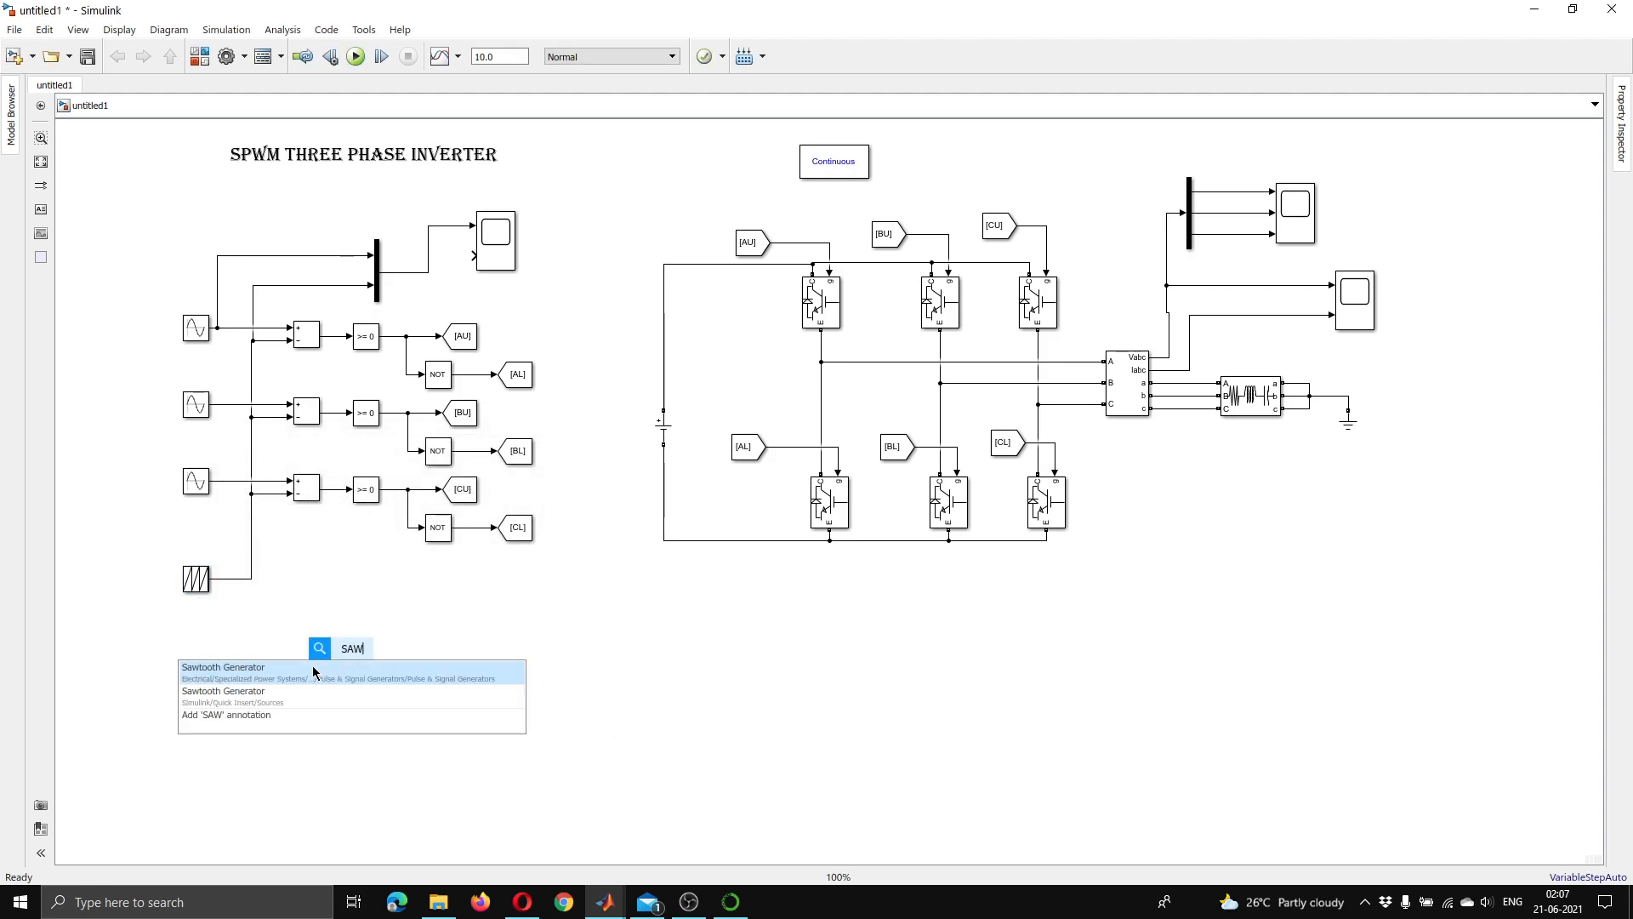
click(313, 672)
- Set the Sawtooth Generator's frequency to 2000 Hz and its phase to 0 degrees
double_click(347, 661)
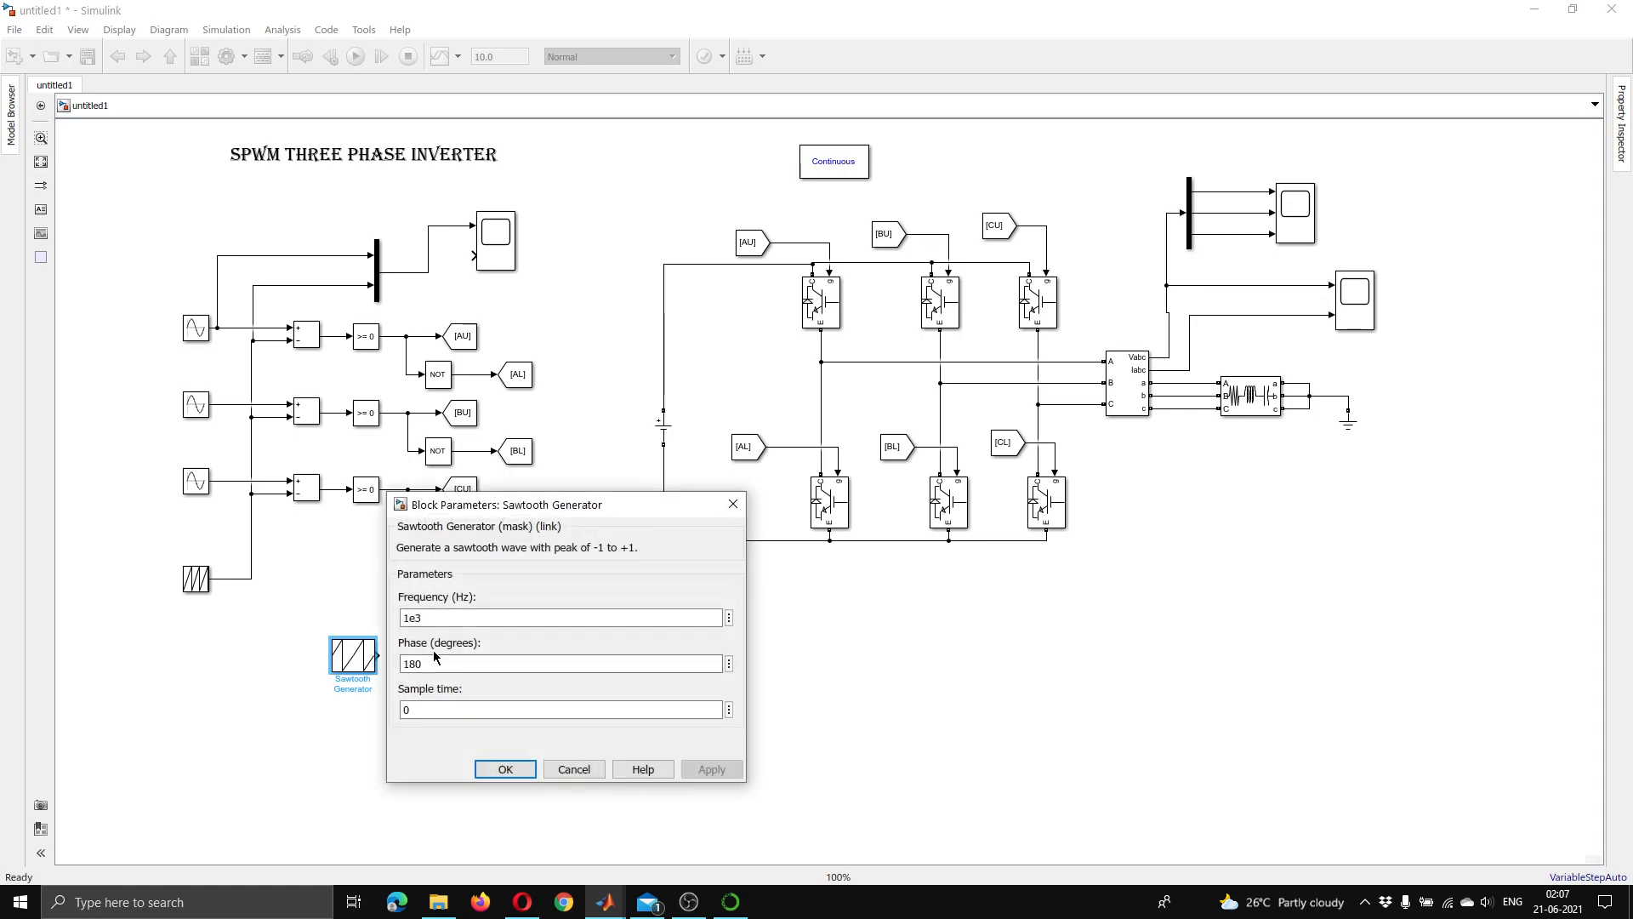
double_click(429, 618)
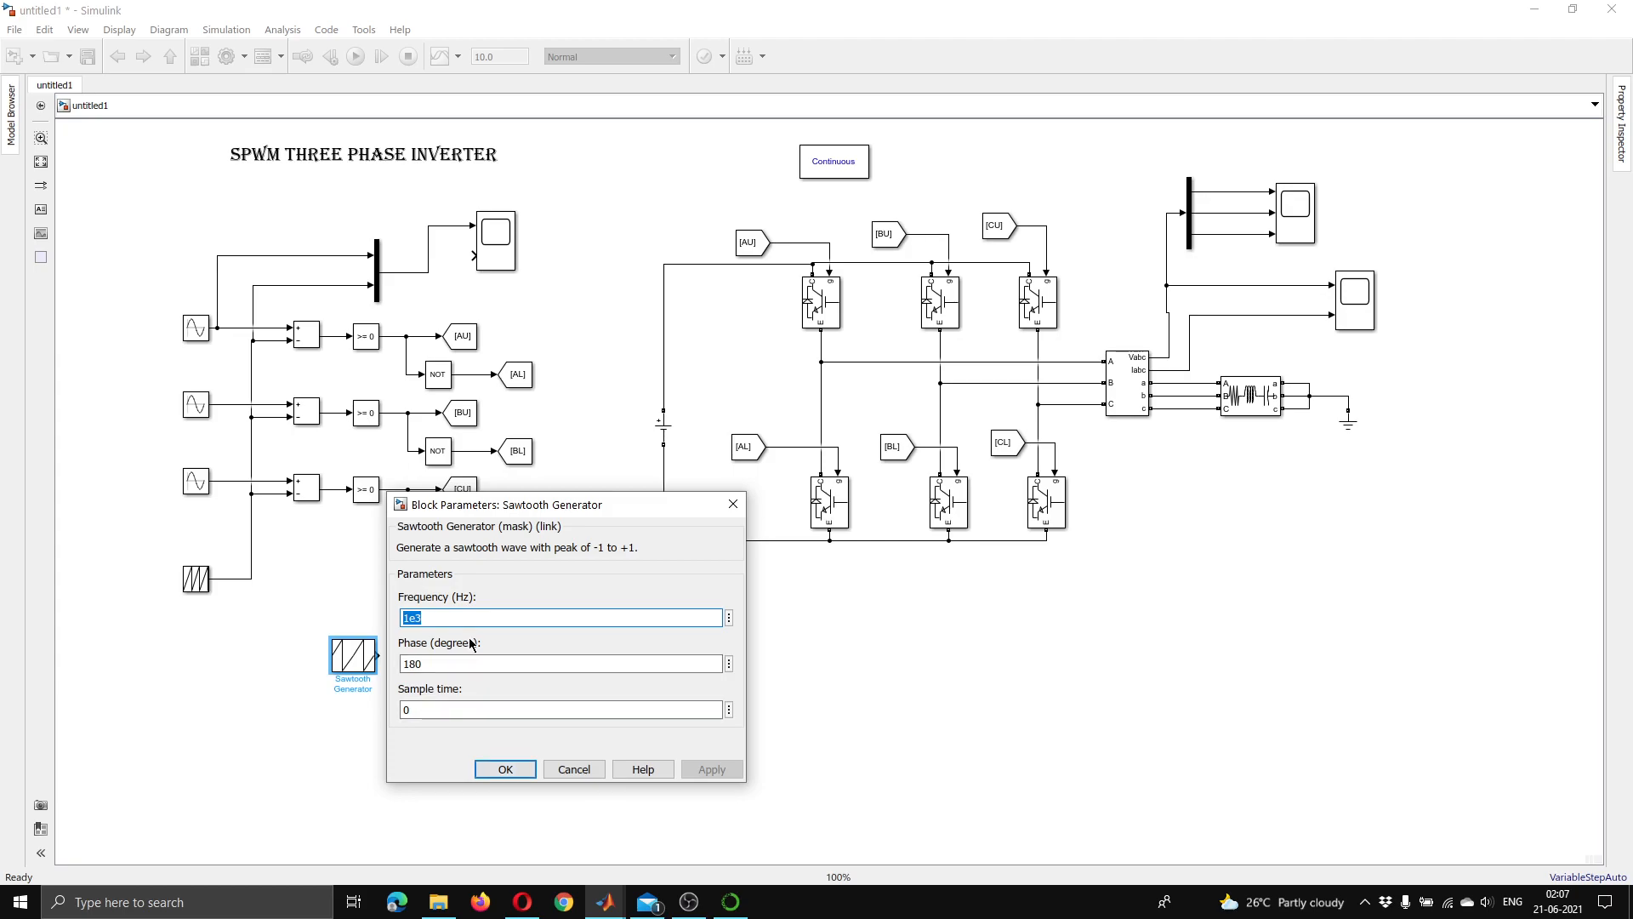
text(2000)
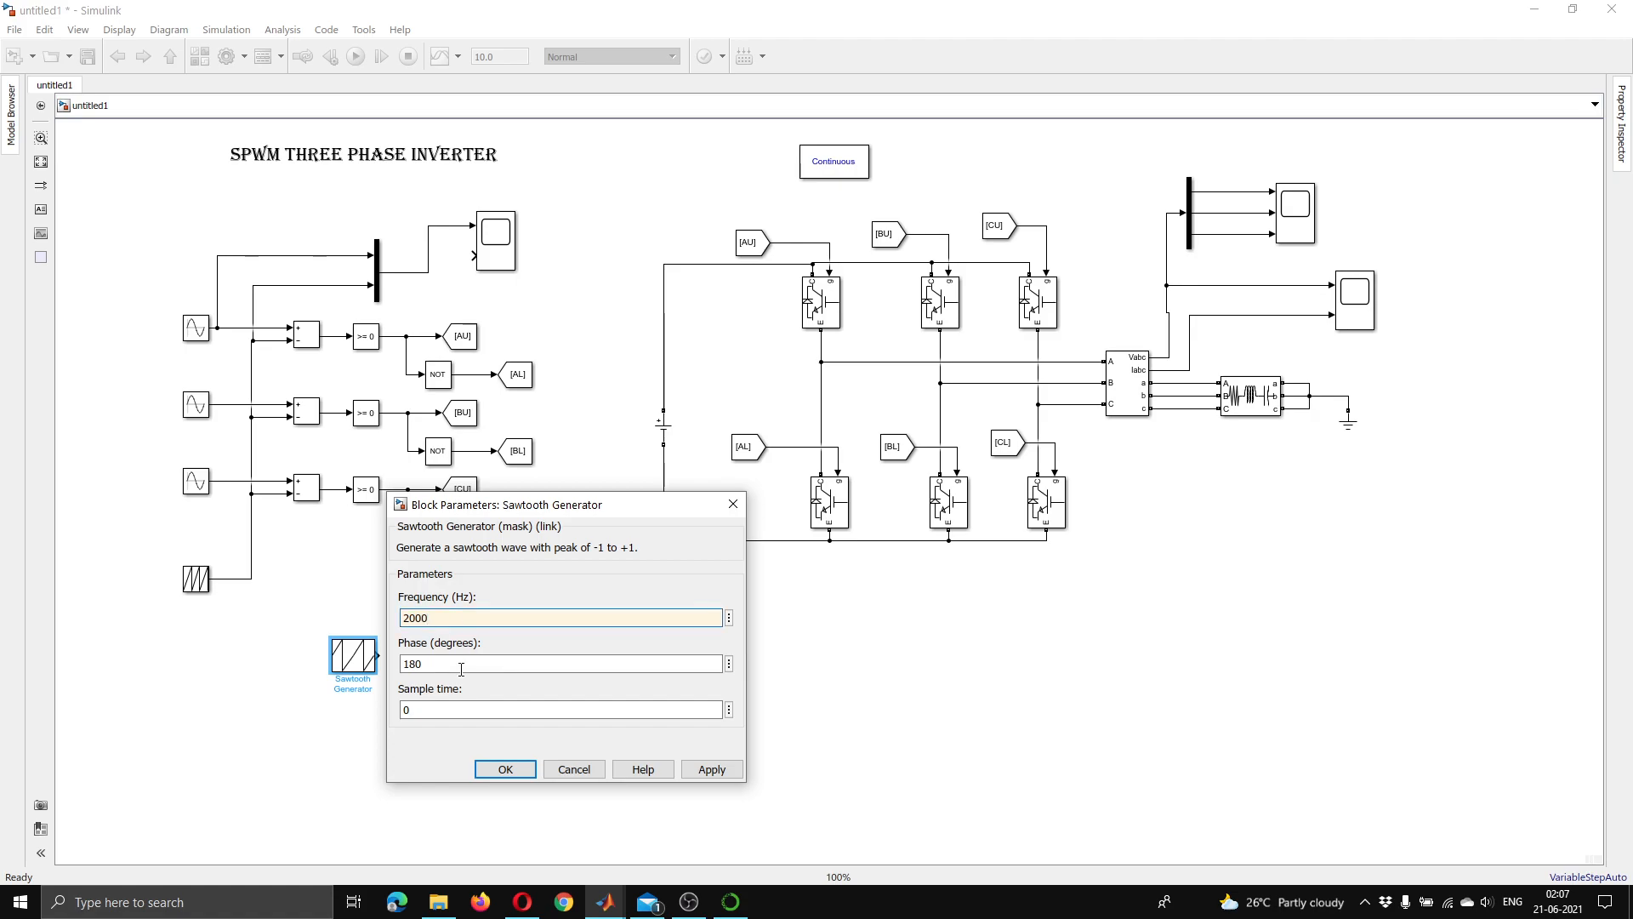
double_click(415, 664)
text(0)
click(482, 771)
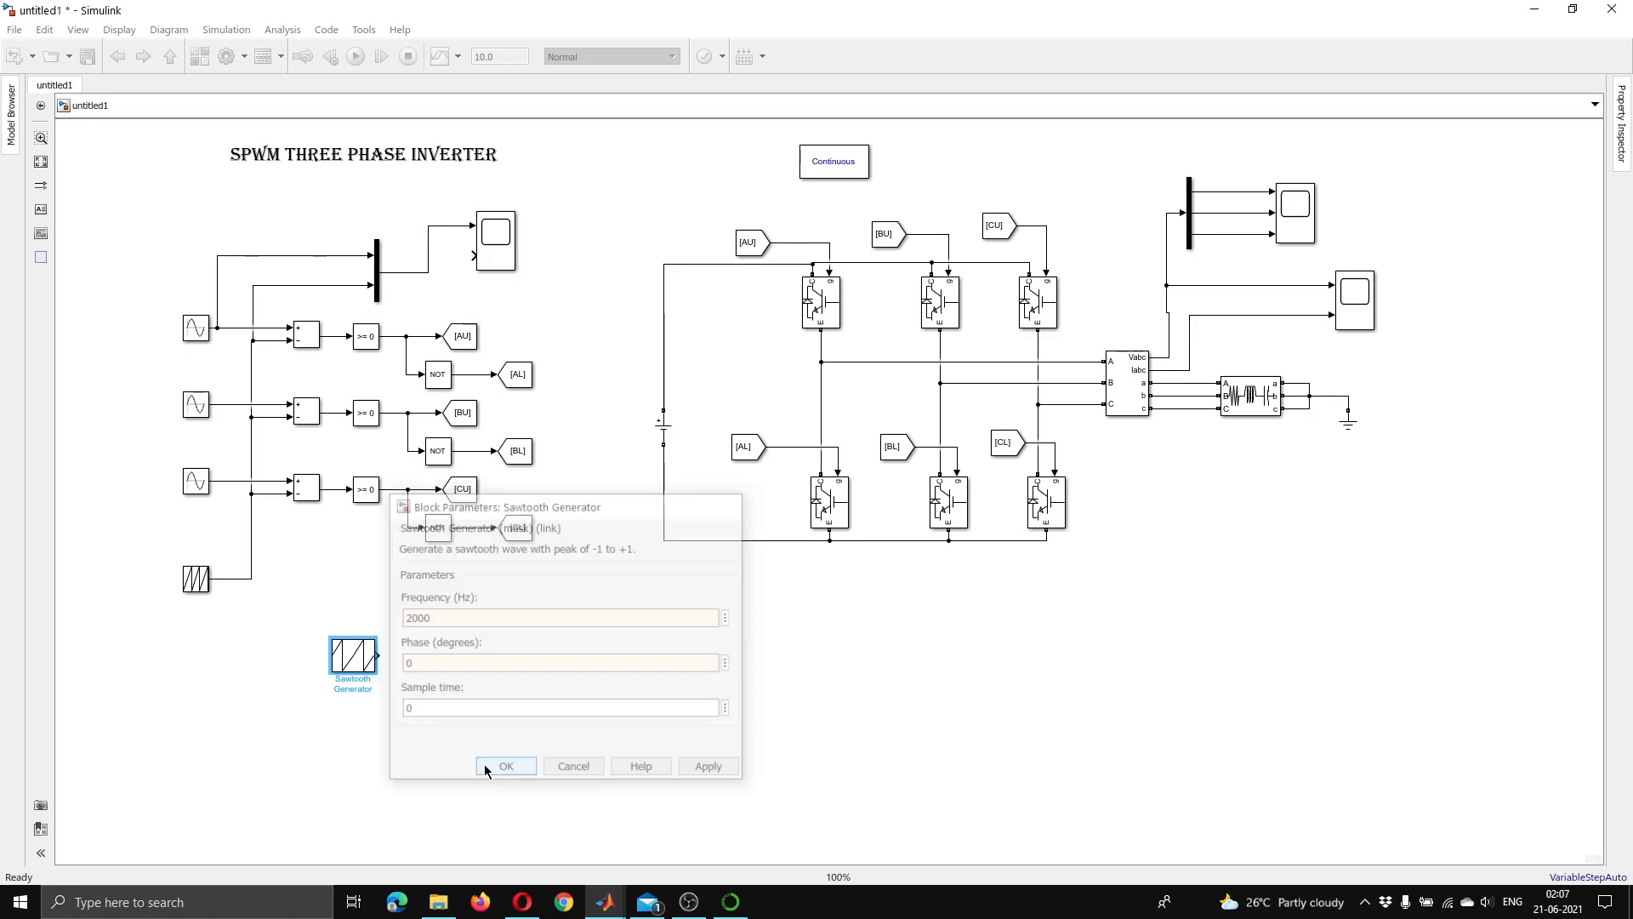
- Replace the Repeating Sequence block with the Sawtooth Generator so that it feeds the carrier line
click(199, 585)
key(Delete)
drag(355, 668, 189, 592)
click(271, 674)
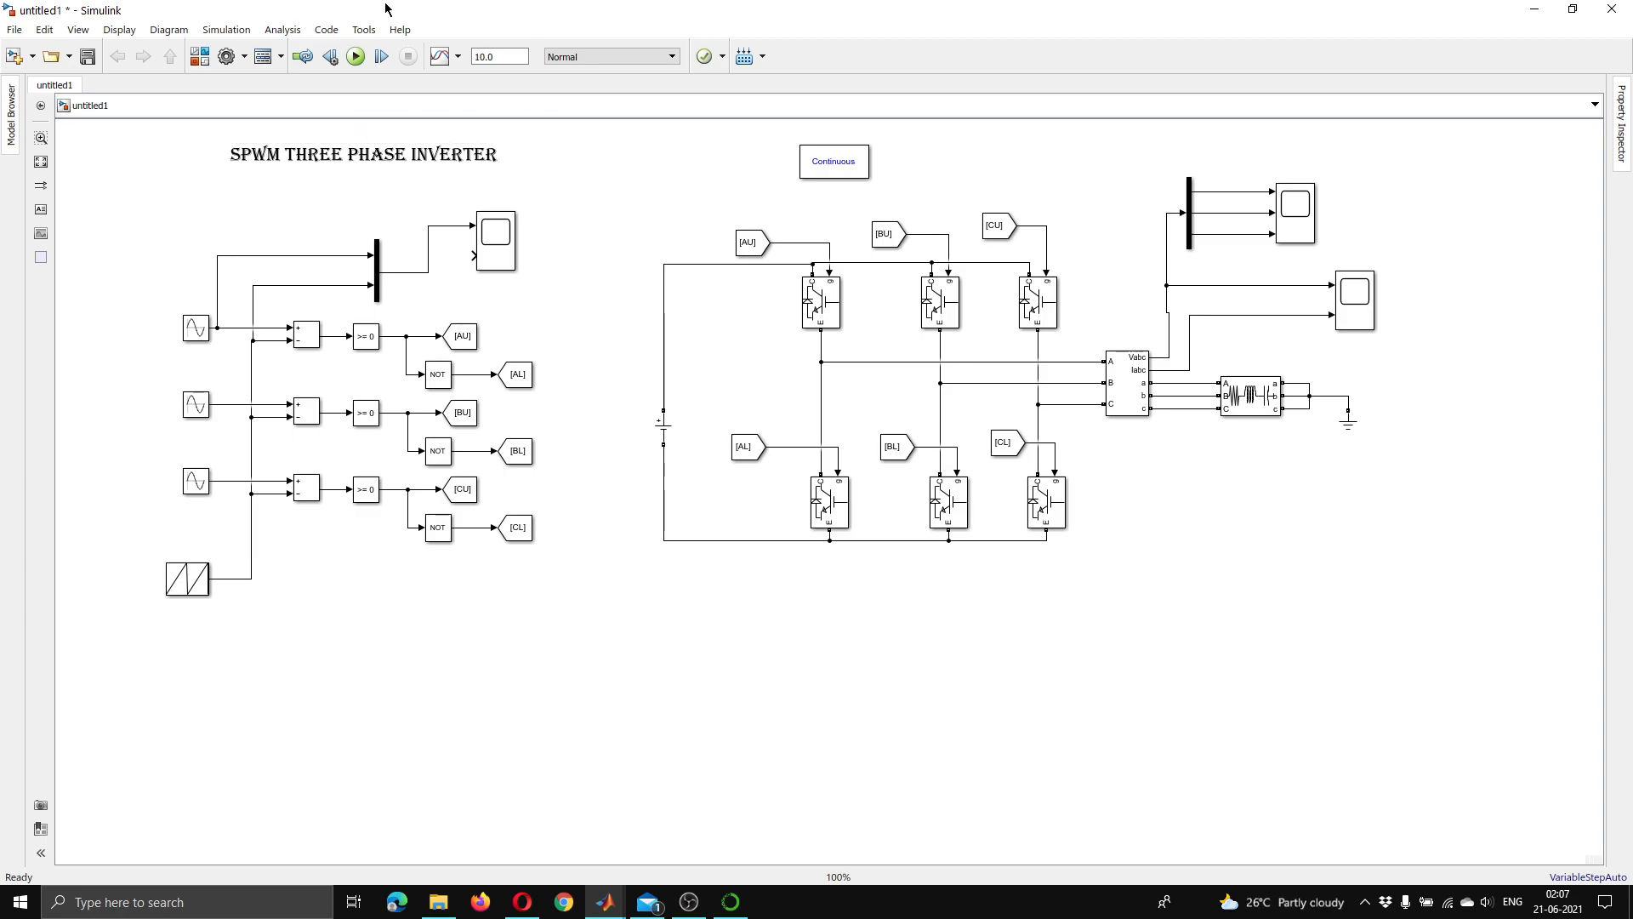
- Run the simulation and examine the sine reference against the sawtooth carrier in the first scope, stopping the run after viewing
click(356, 56)
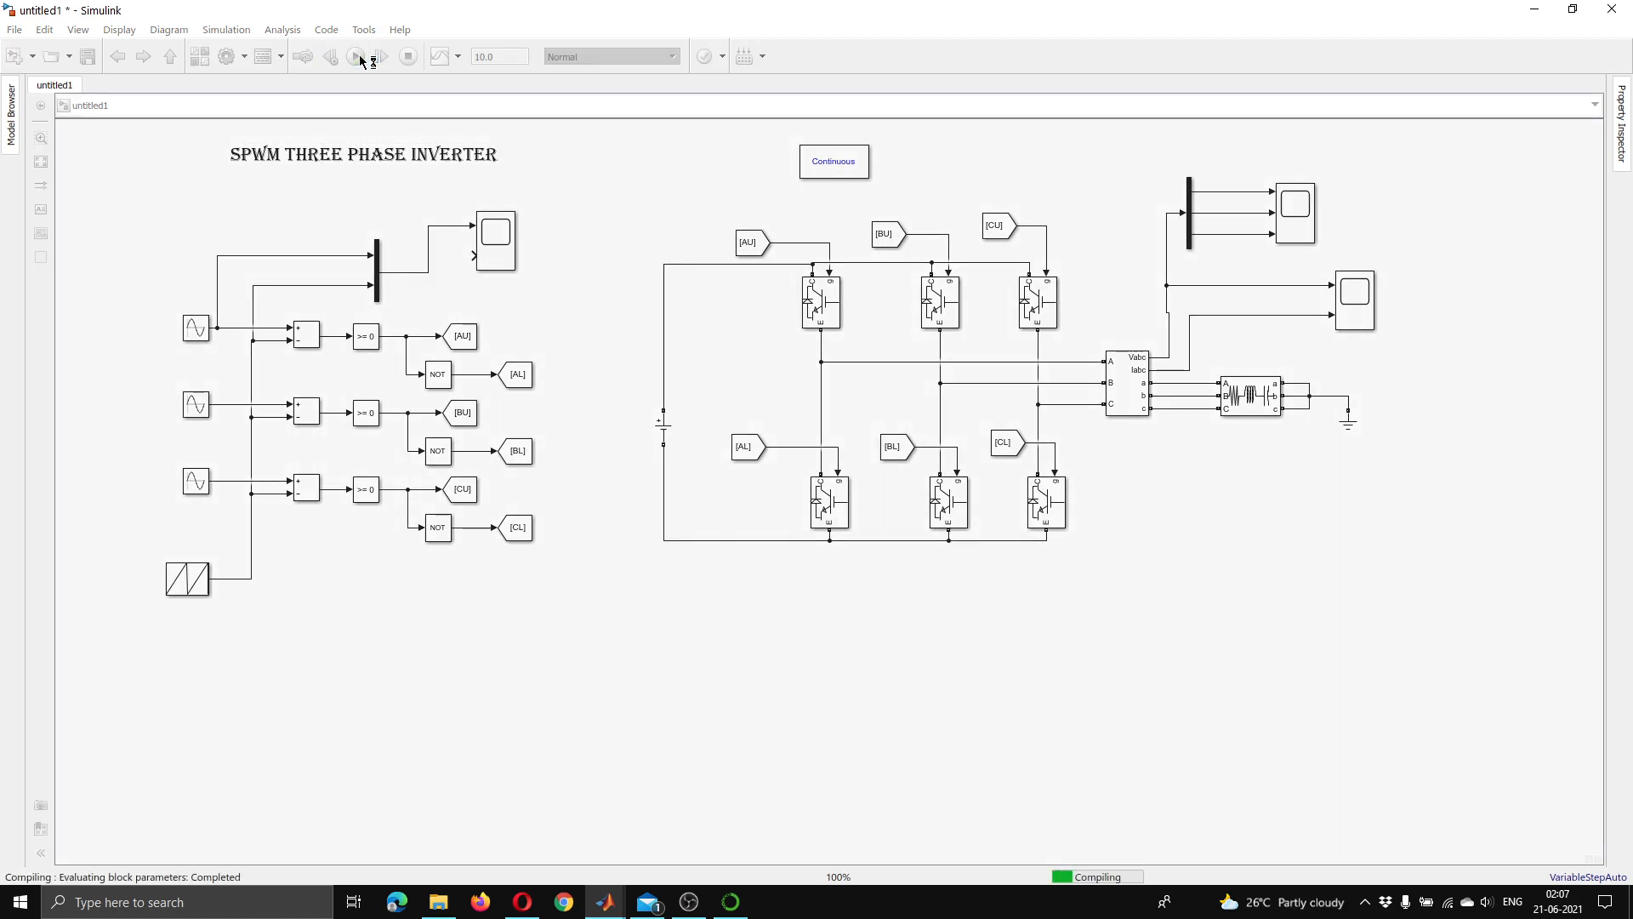
double_click(500, 238)
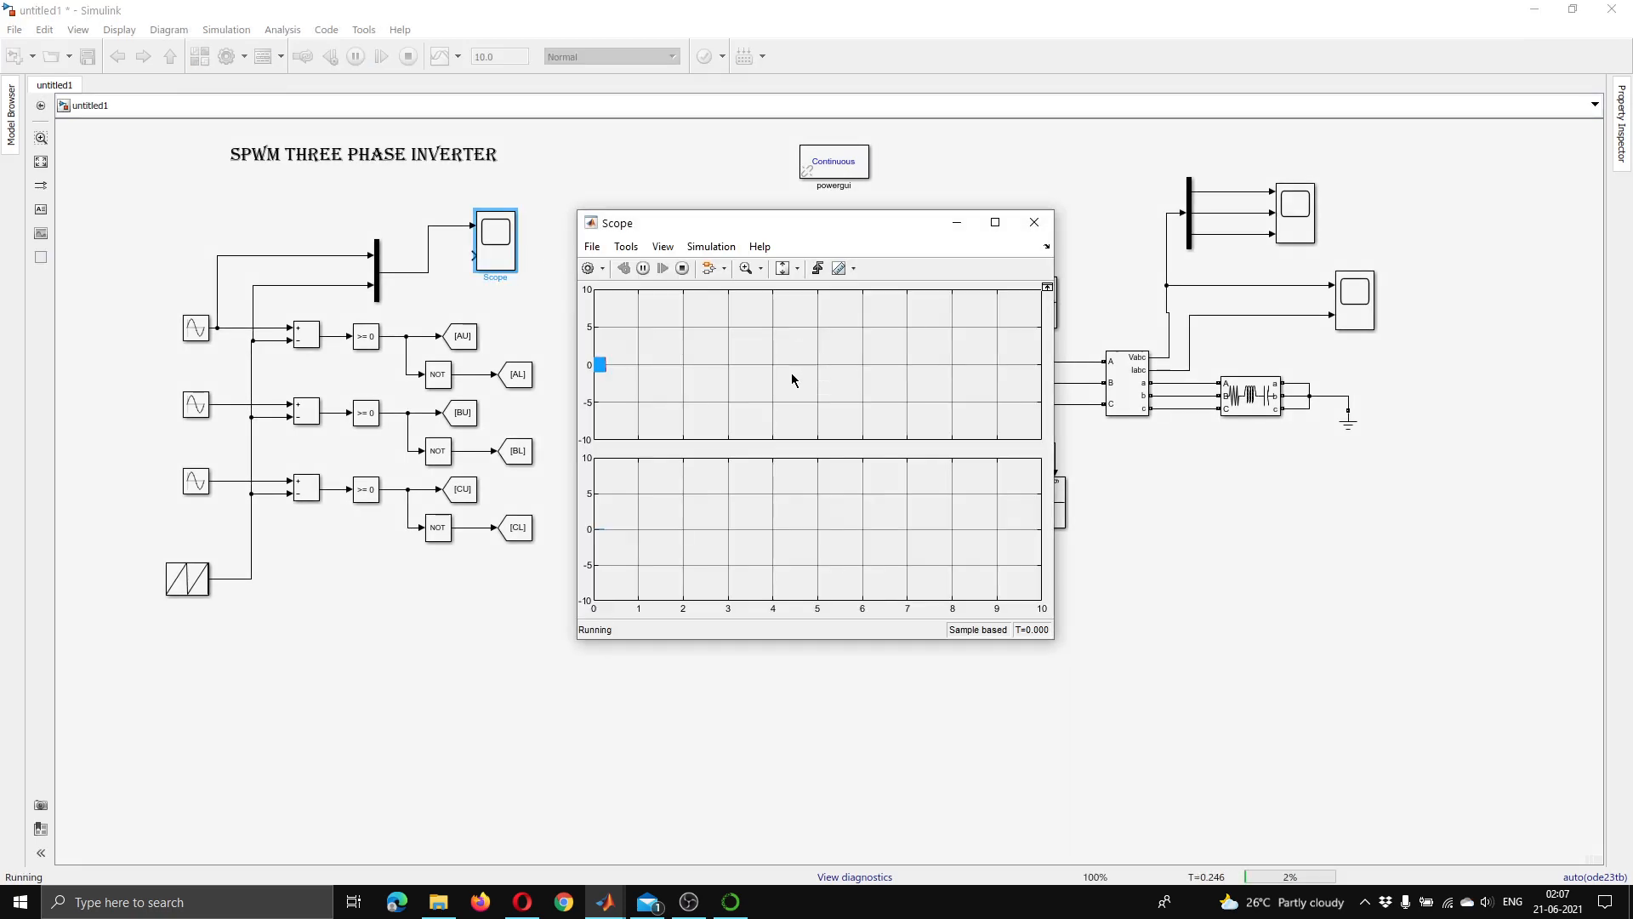
click(780, 270)
click(762, 270)
click(748, 306)
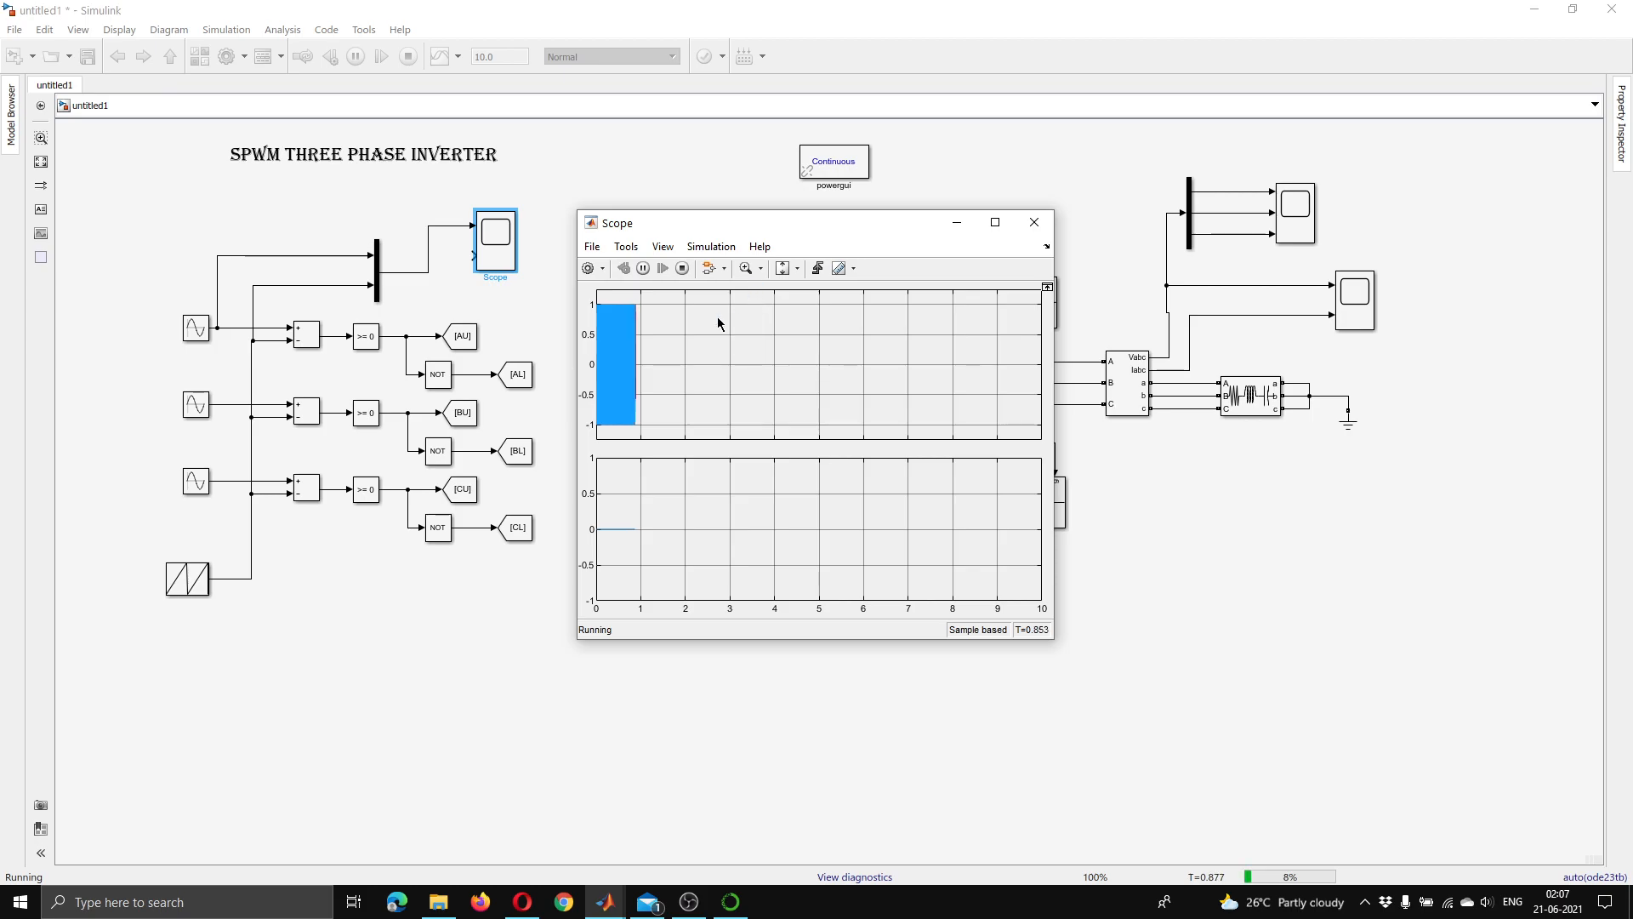
mouse_move(647, 359)
mouse_down()
mouse_move(614, 357)
mouse_move(630, 362)
mouse_up()
drag(733, 368, 647, 365)
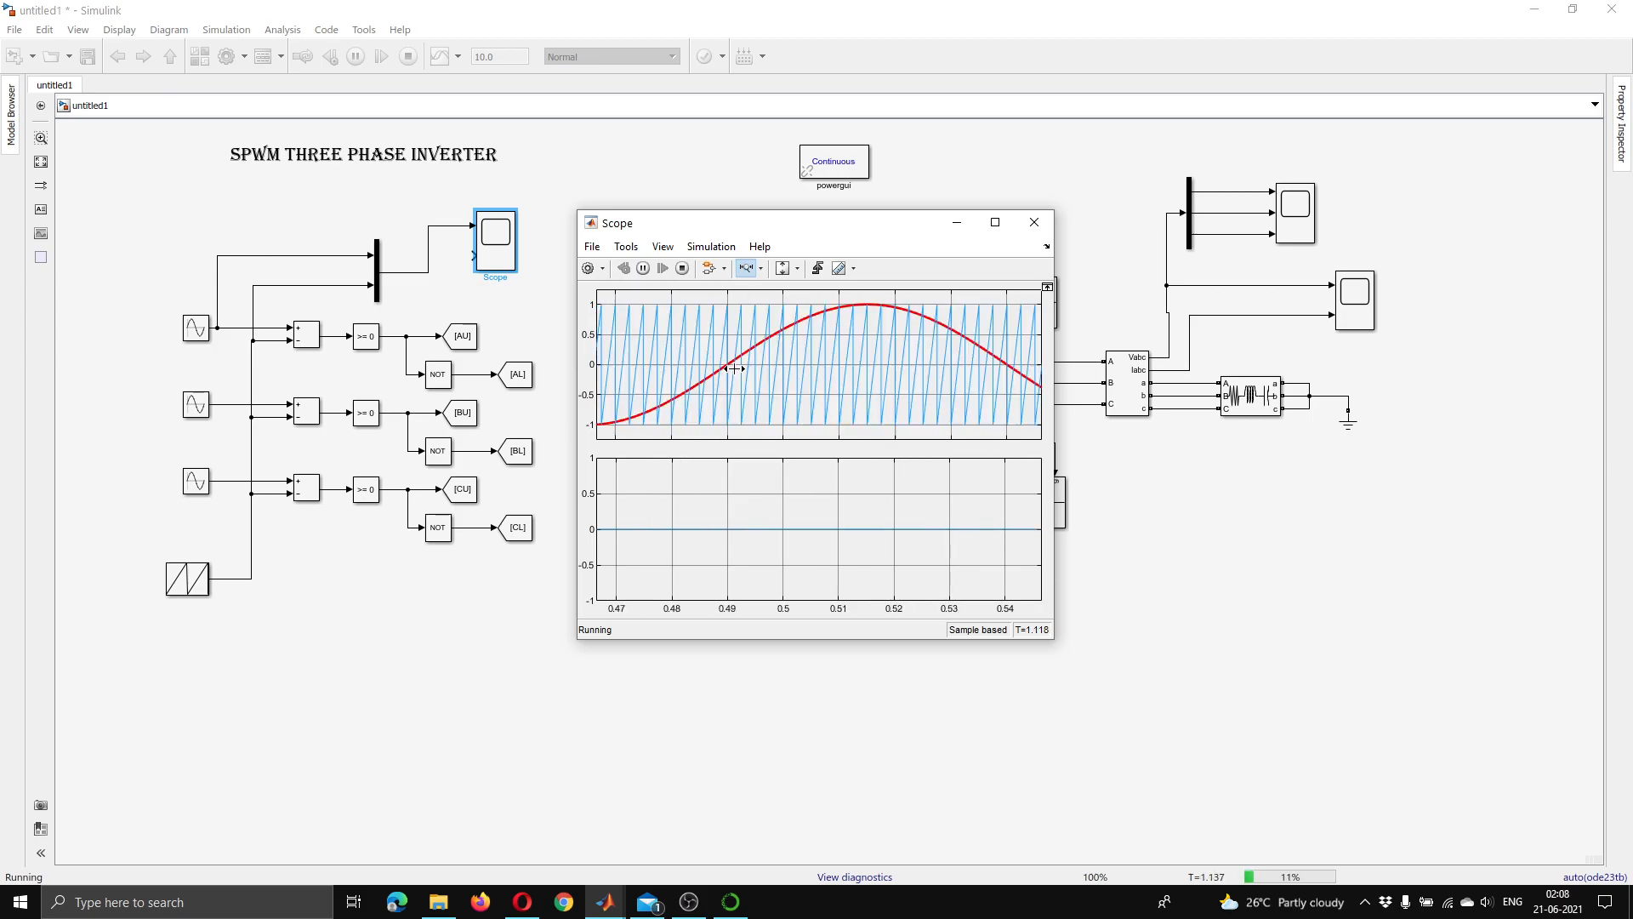
click(1033, 222)
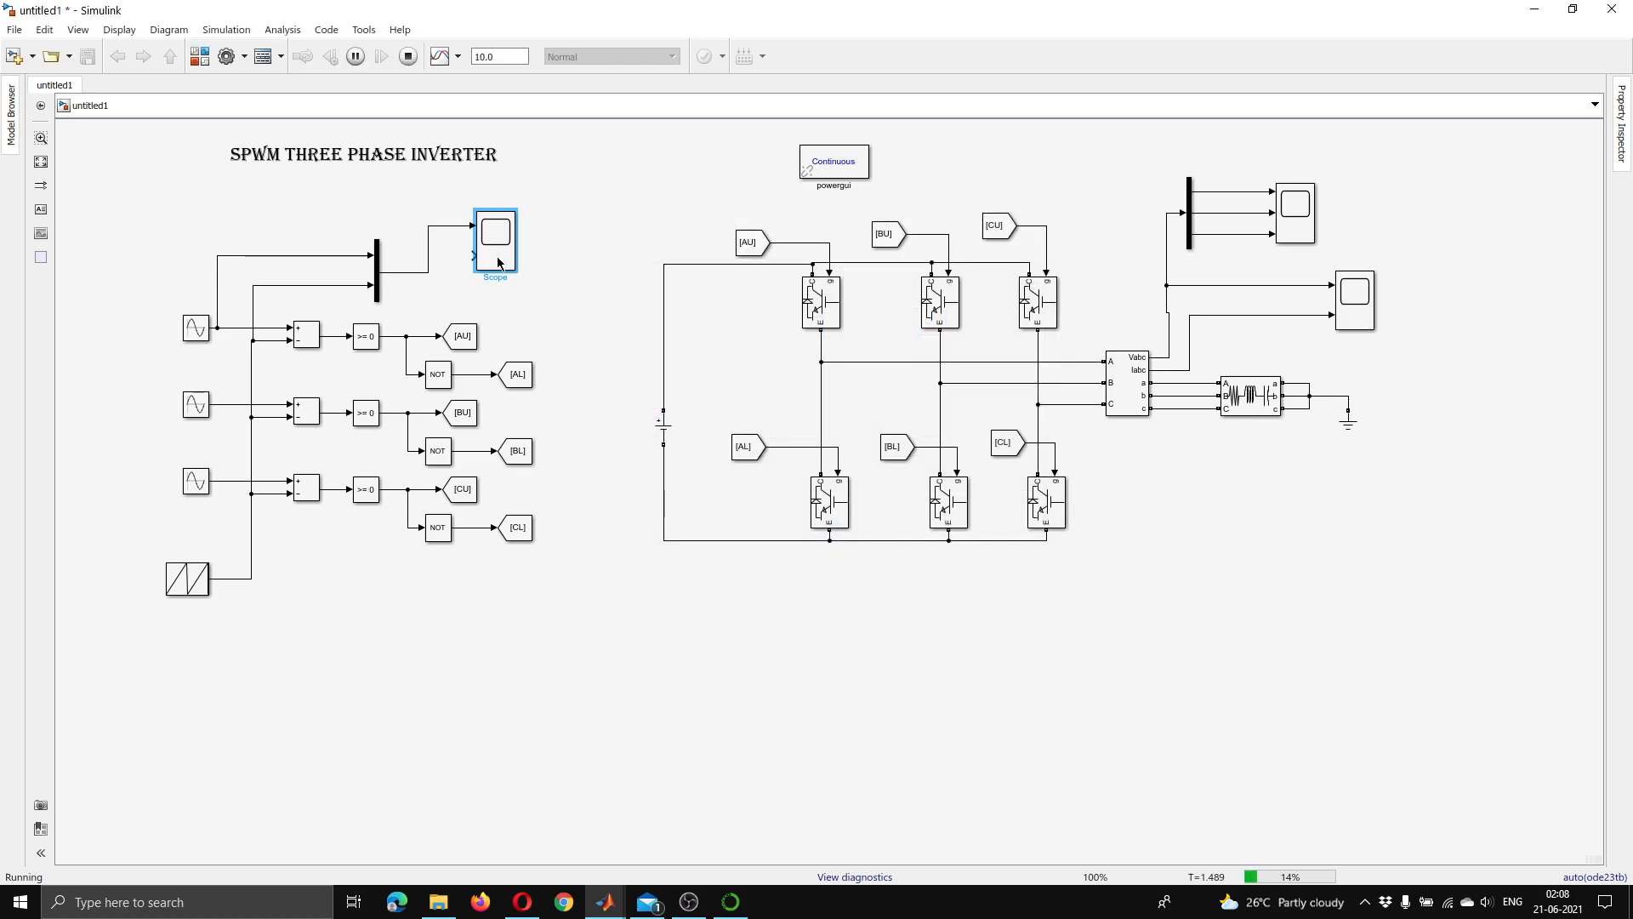
click(408, 57)
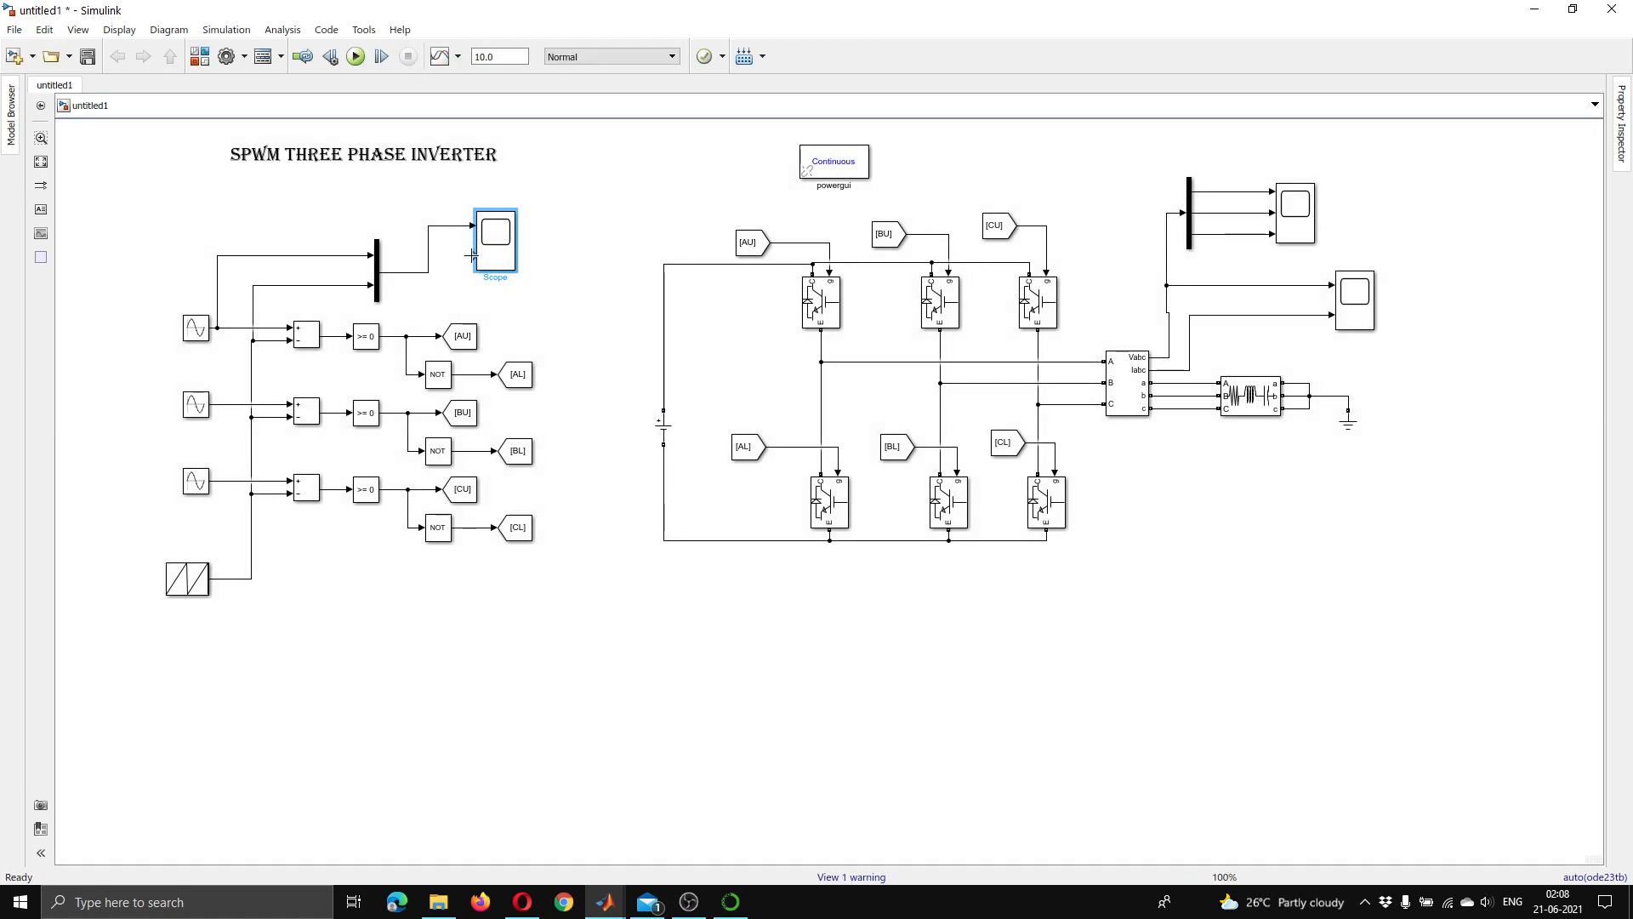
- Wire the phase A comparator output feeding [AU] to the first scope's second input and reroute the line's bend
drag(473, 255, 406, 334)
drag(407, 256, 444, 295)
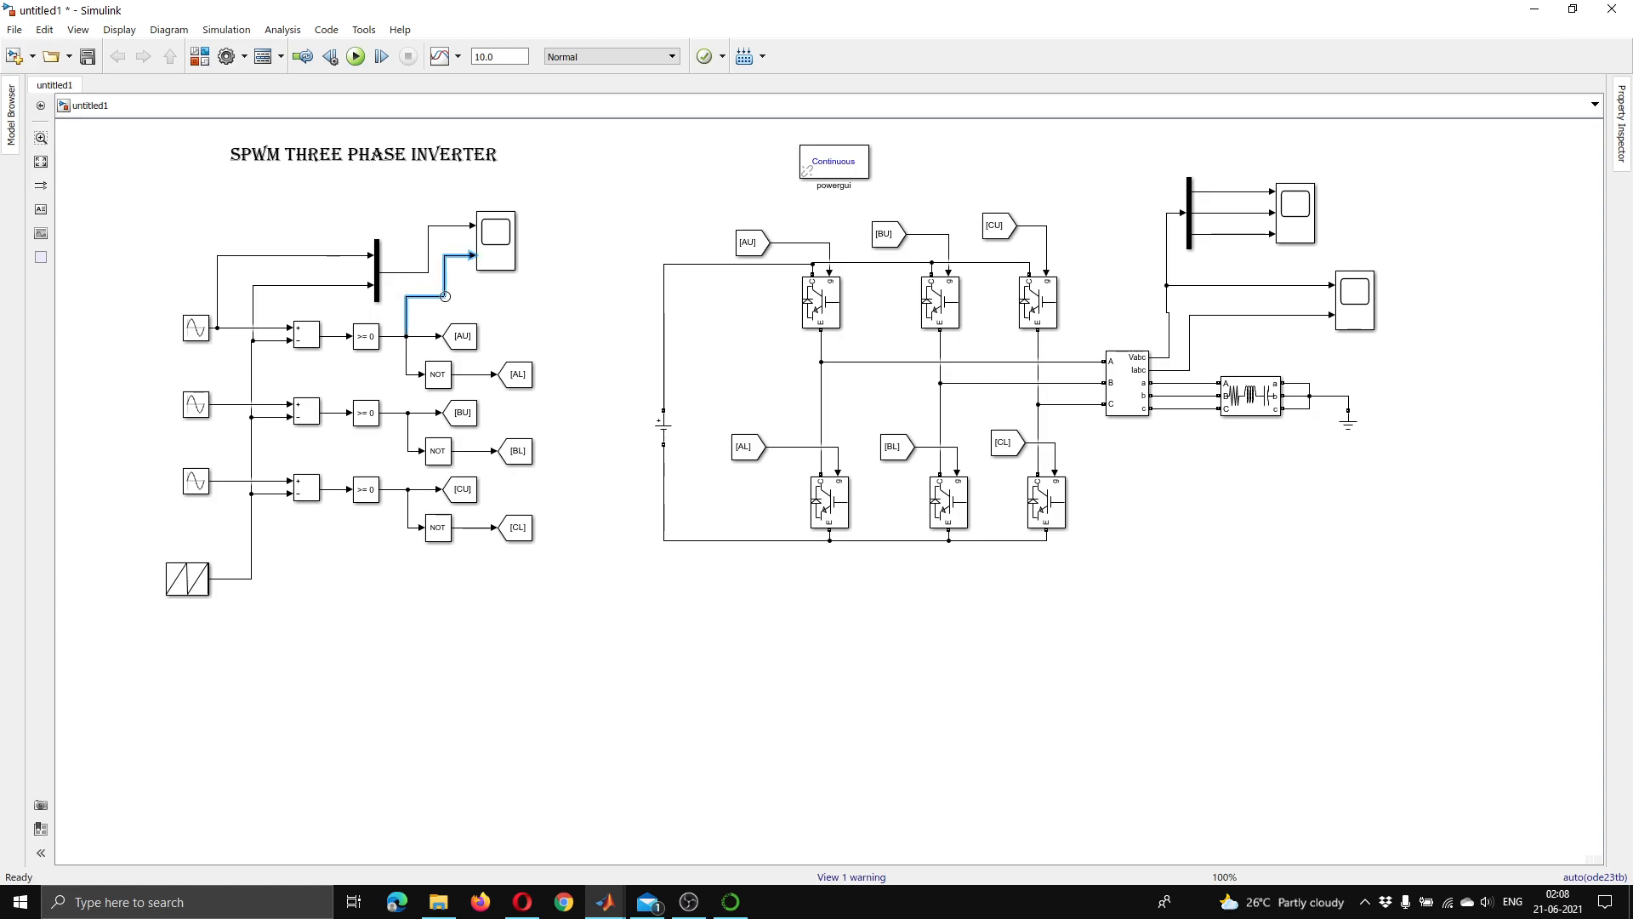
click(954, 525)
- Change the Three-Phase Series RLC Branch's branch type to RL
scroll(1134, 558, up, 1)
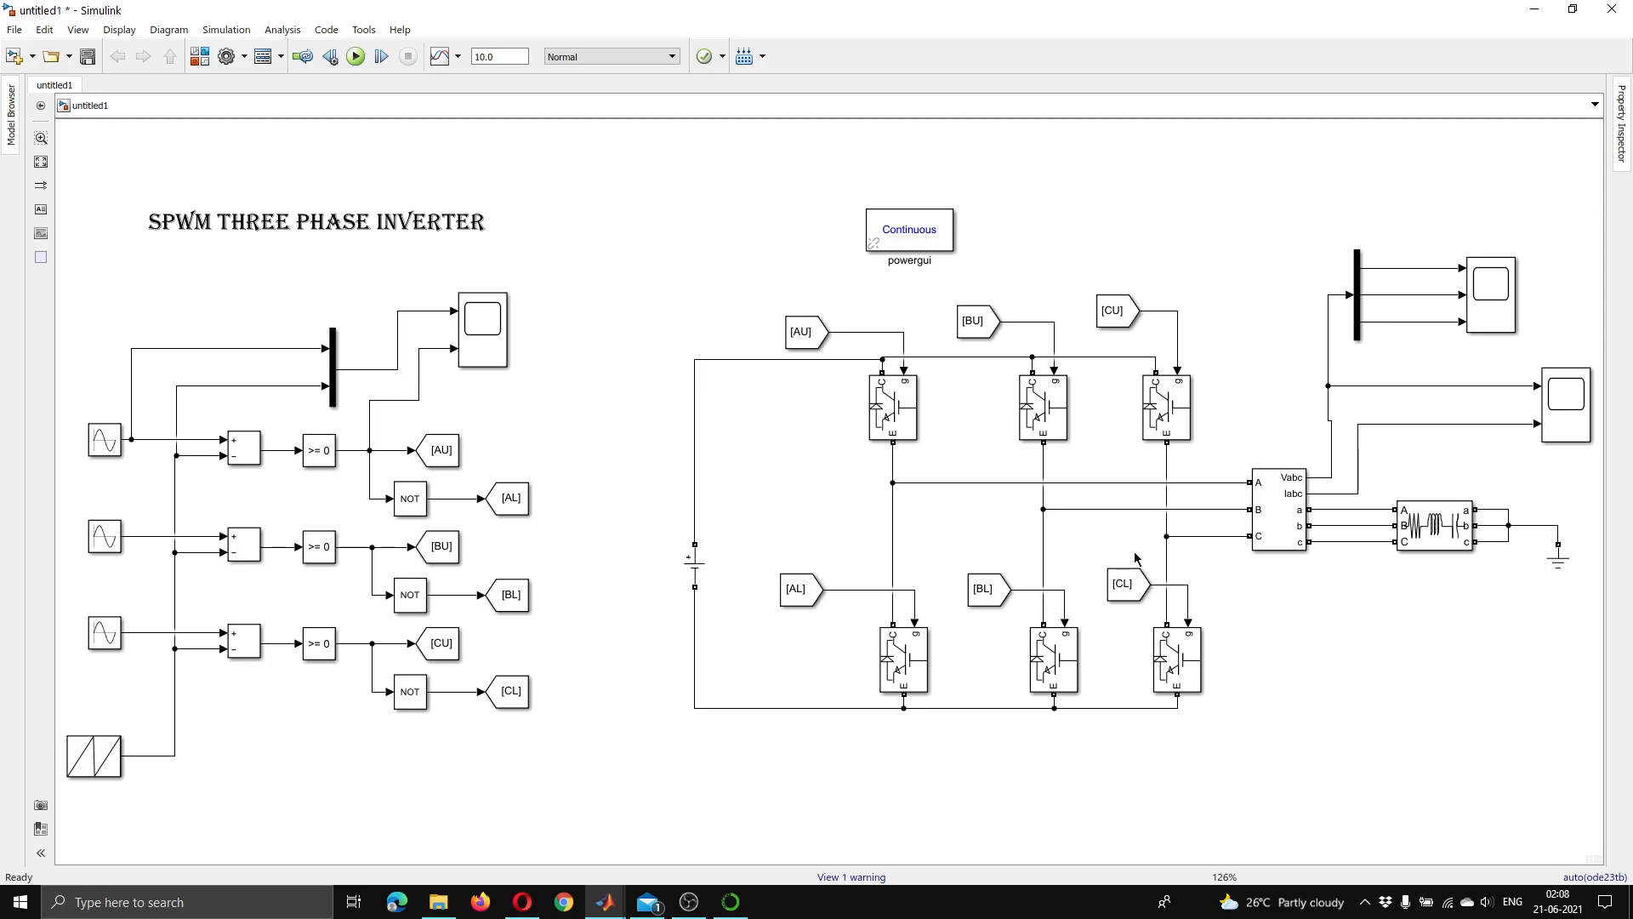
double_click(1410, 547)
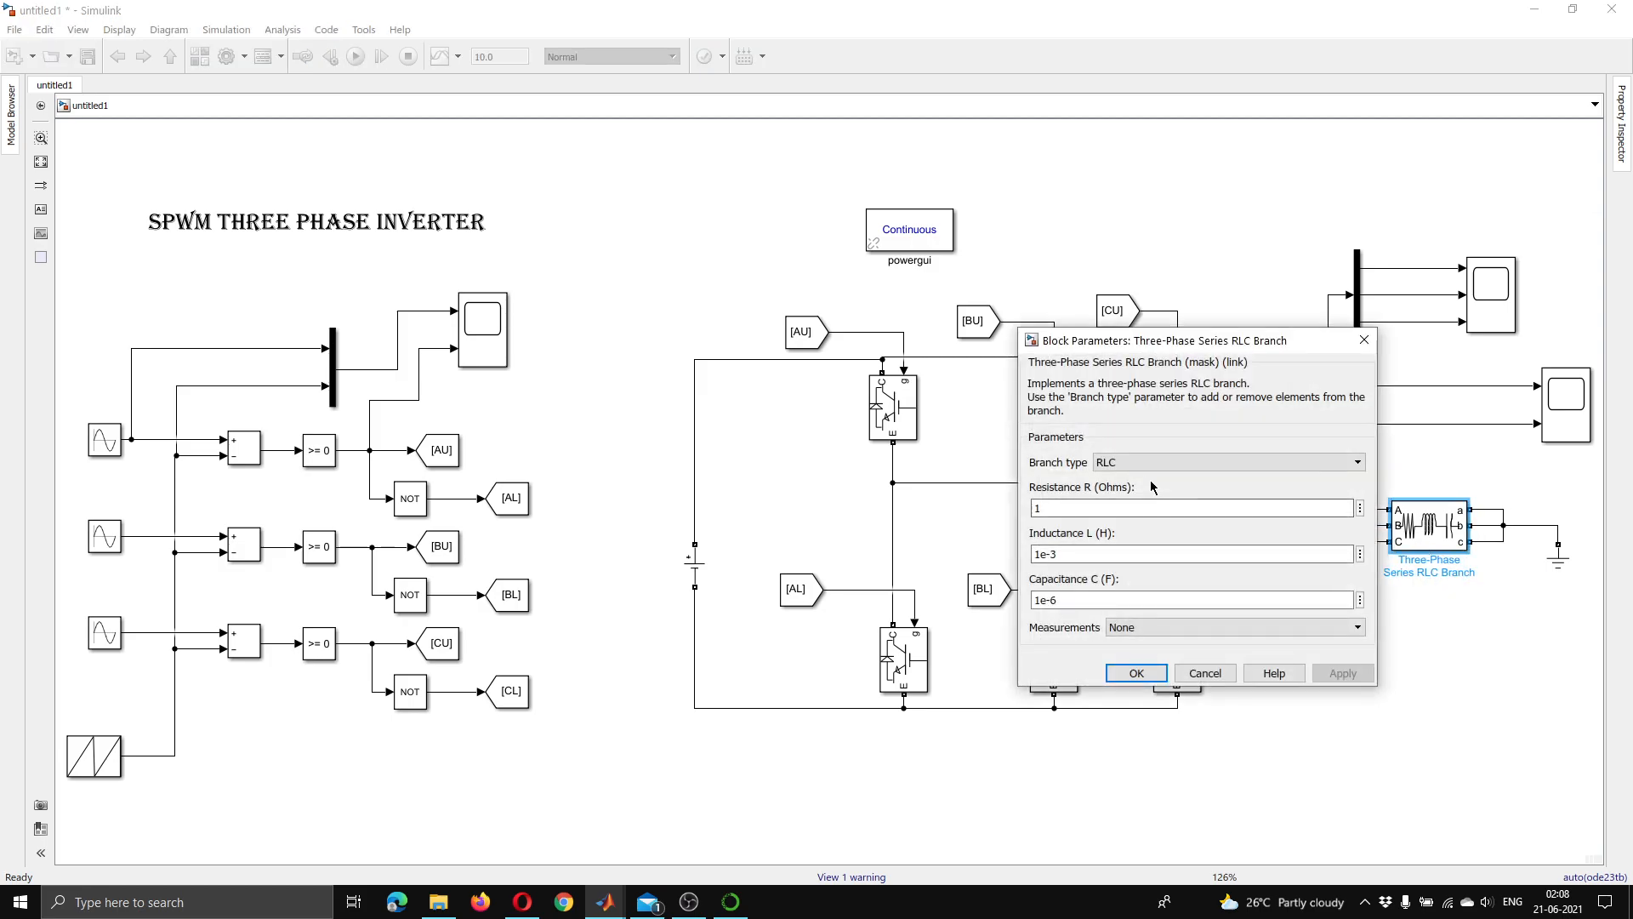
click(1114, 462)
click(1109, 533)
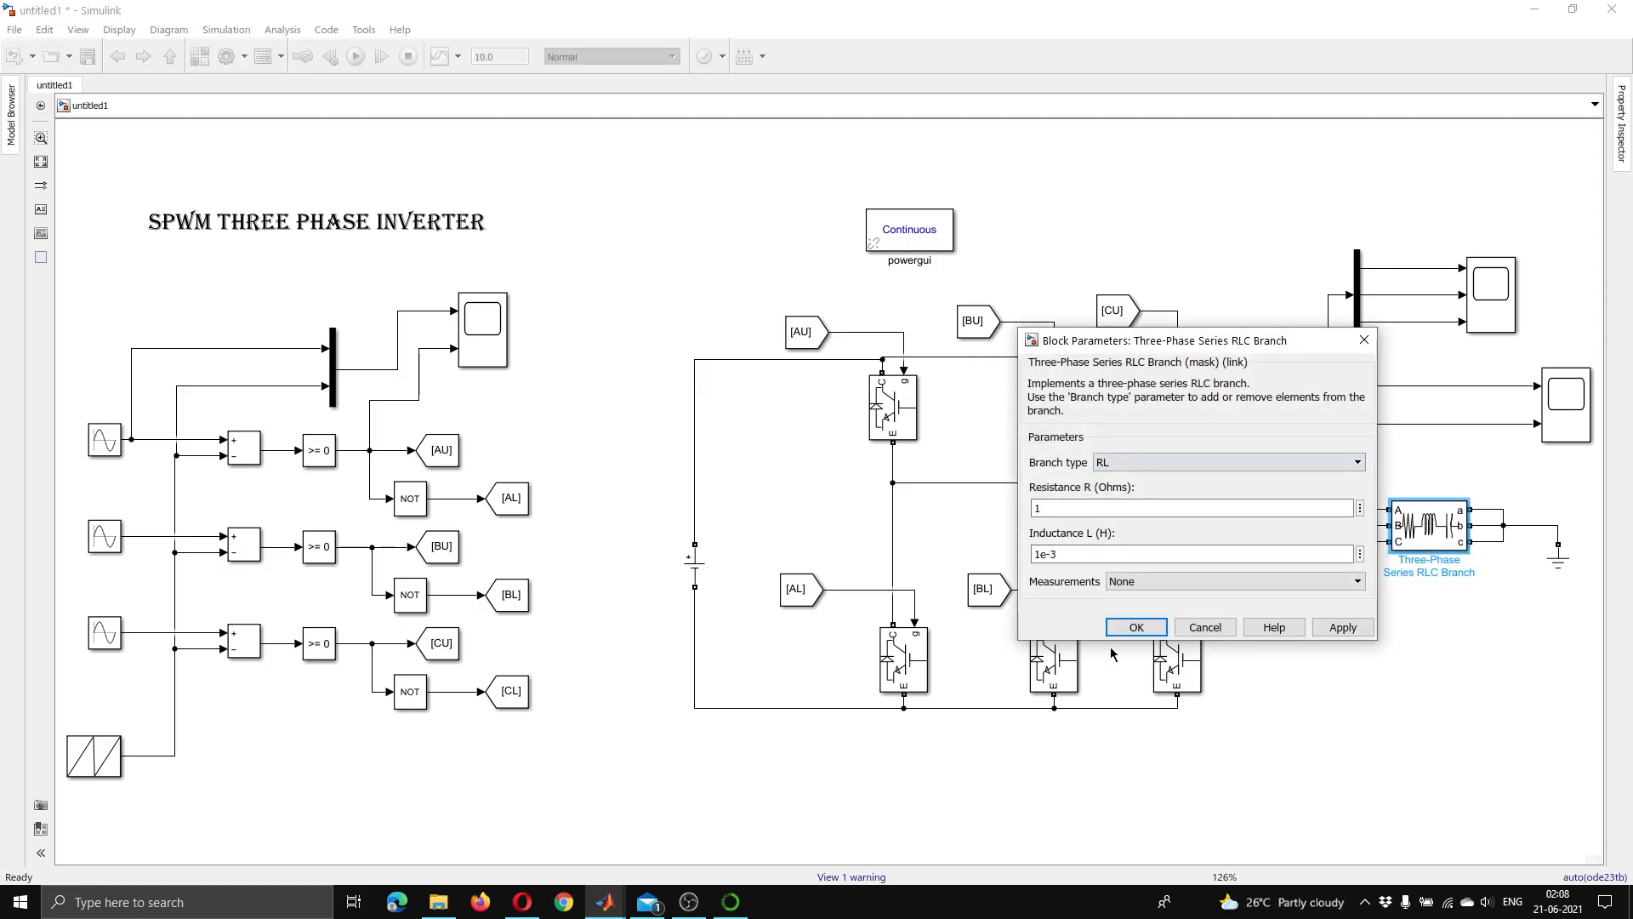
click(1132, 627)
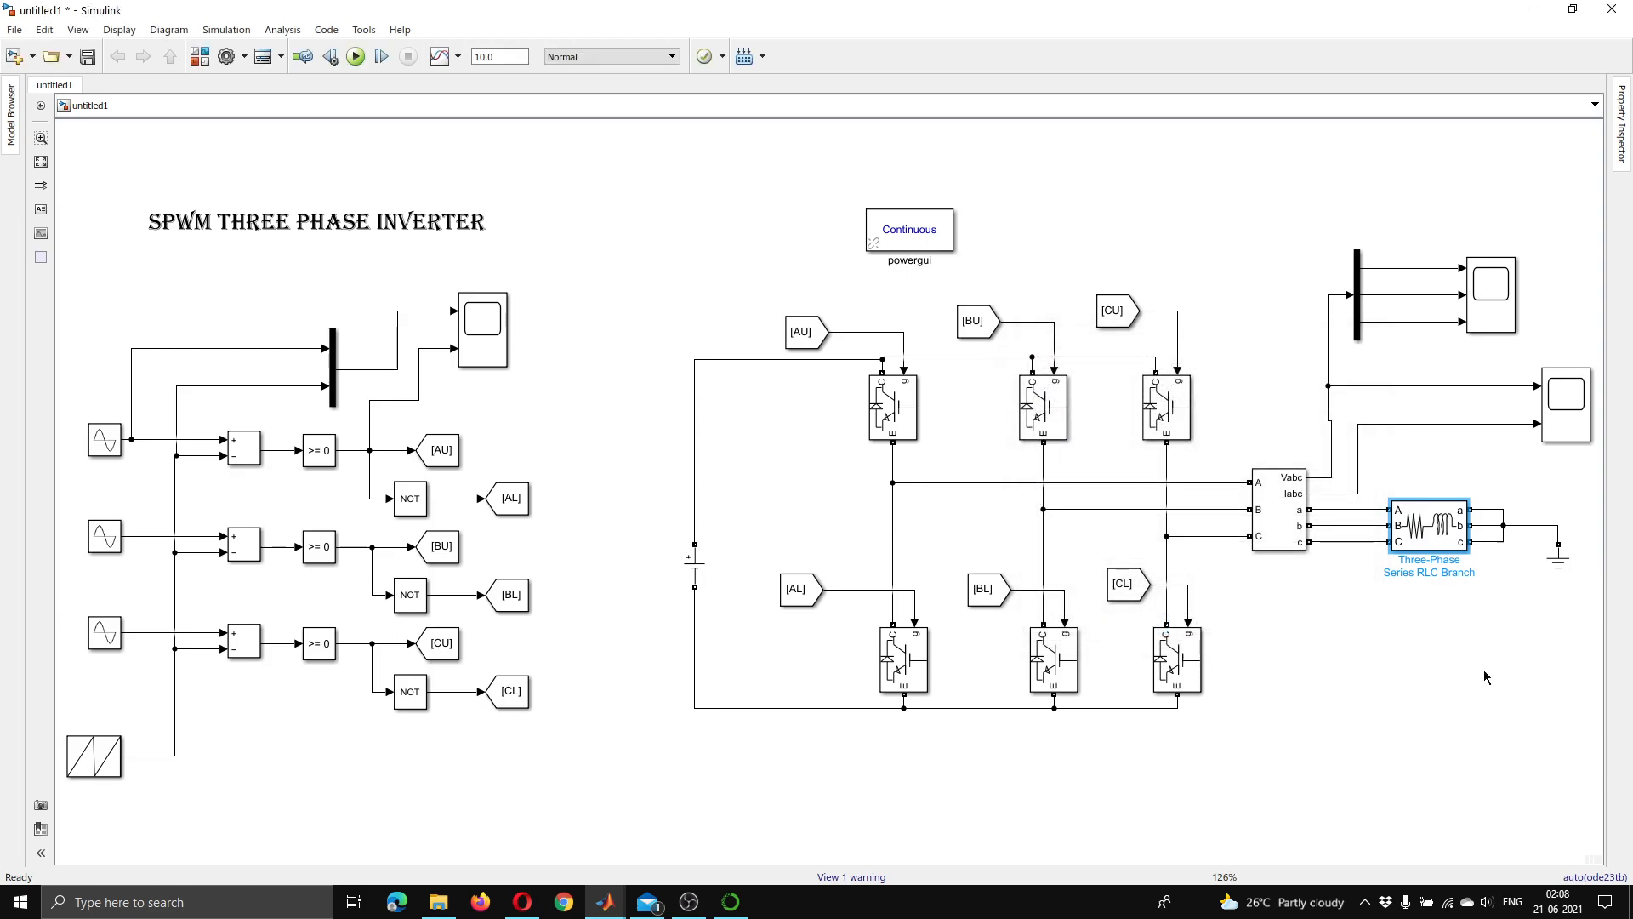
- Set the DC Voltage Source's amplitude to 300 V
double_click(695, 564)
double_click(759, 566)
text(300)
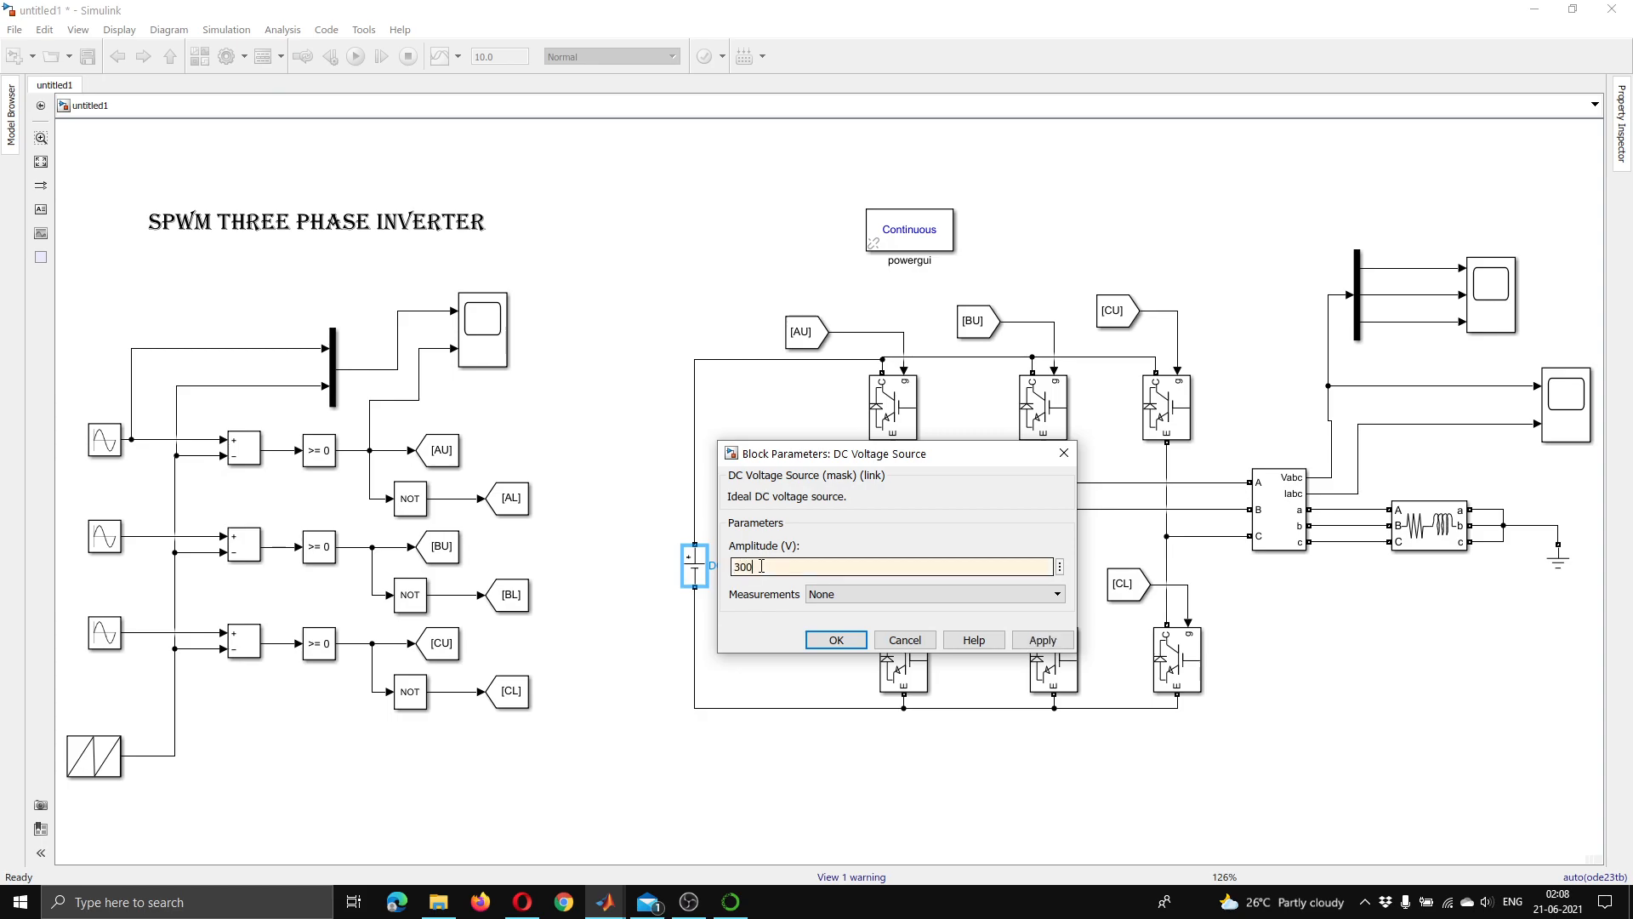
key(Return)
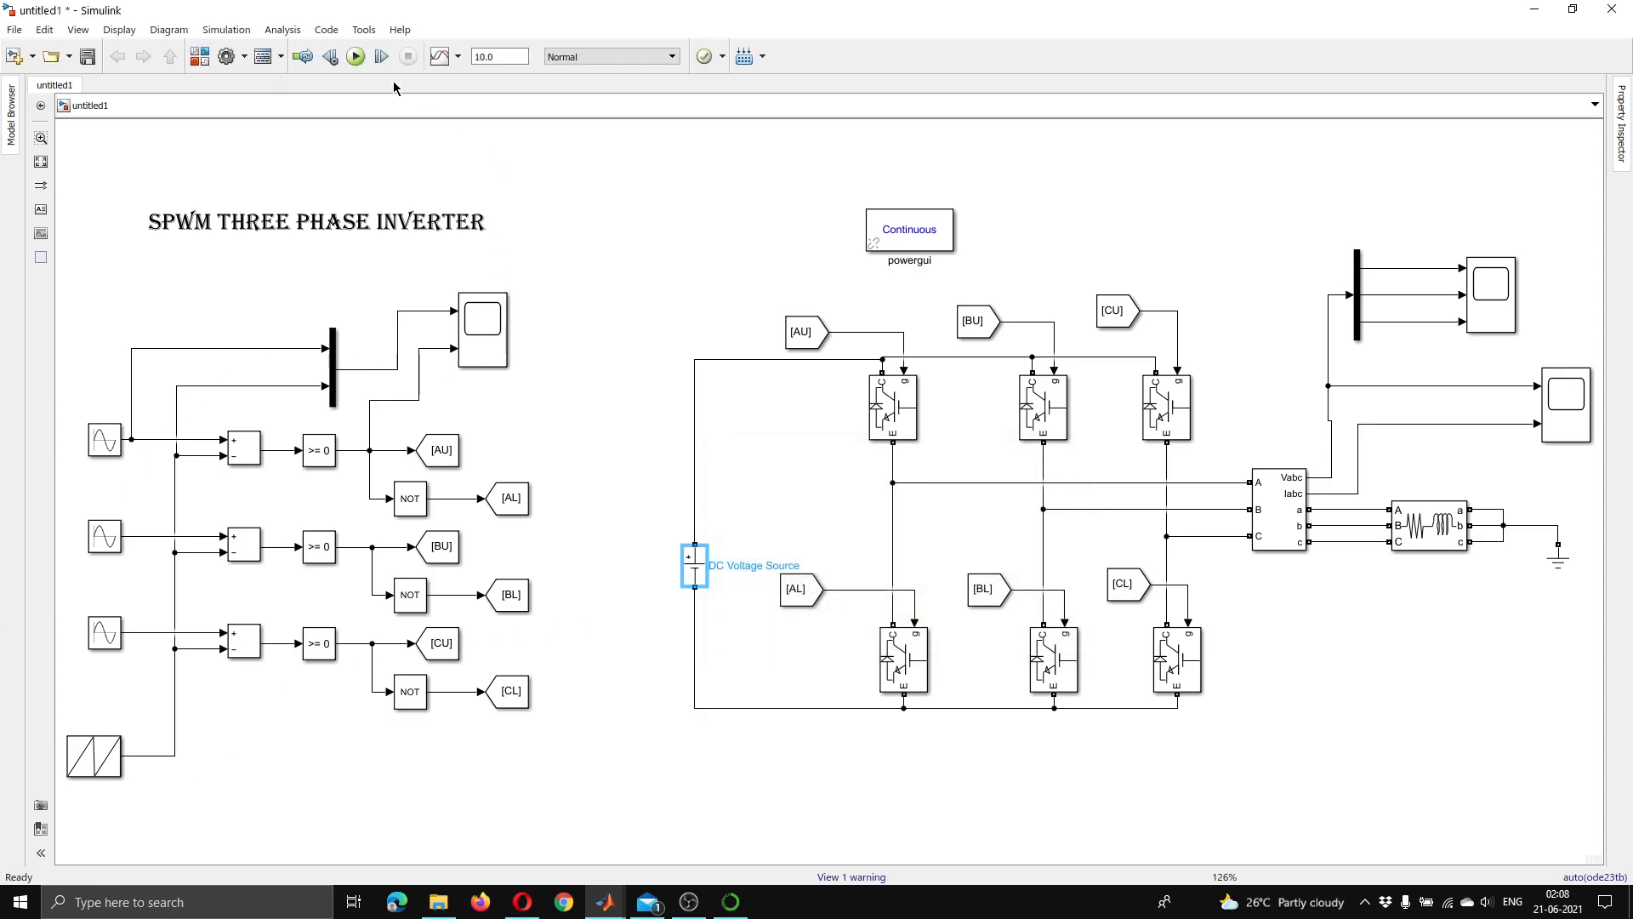
- Set the simulation stop time to 0.5 and run the model
double_click(488, 57)
click(355, 56)
- Examine the sine and sawtooth comparison and the phase A gate pulses in the first scope, magnified along time
double_click(499, 324)
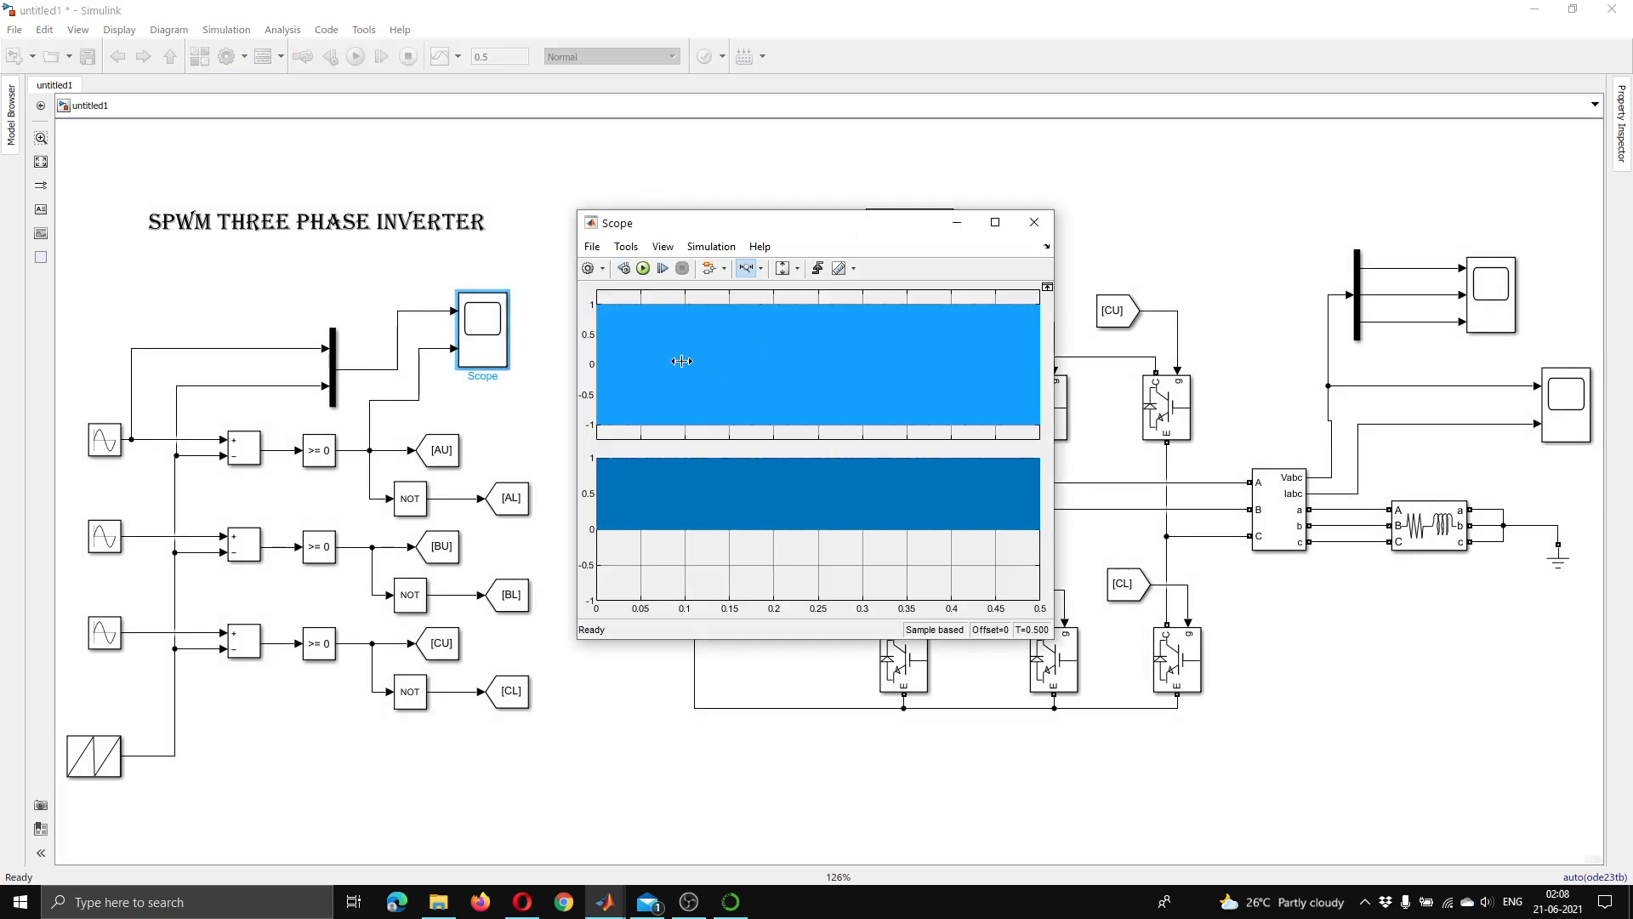
click(748, 364)
click(779, 376)
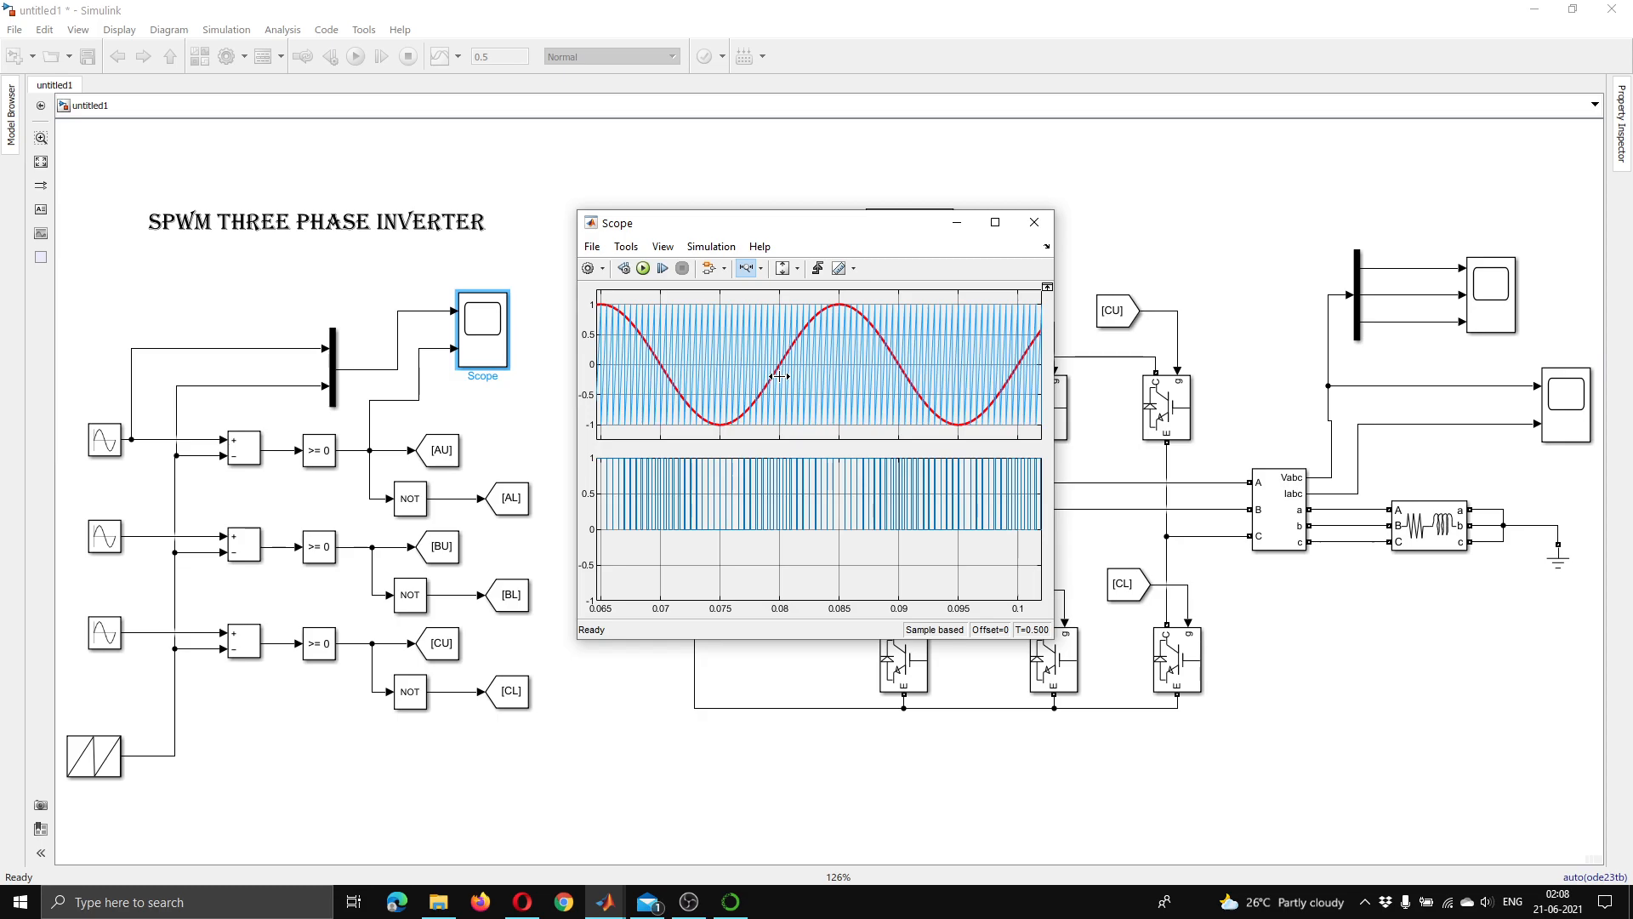
click(784, 365)
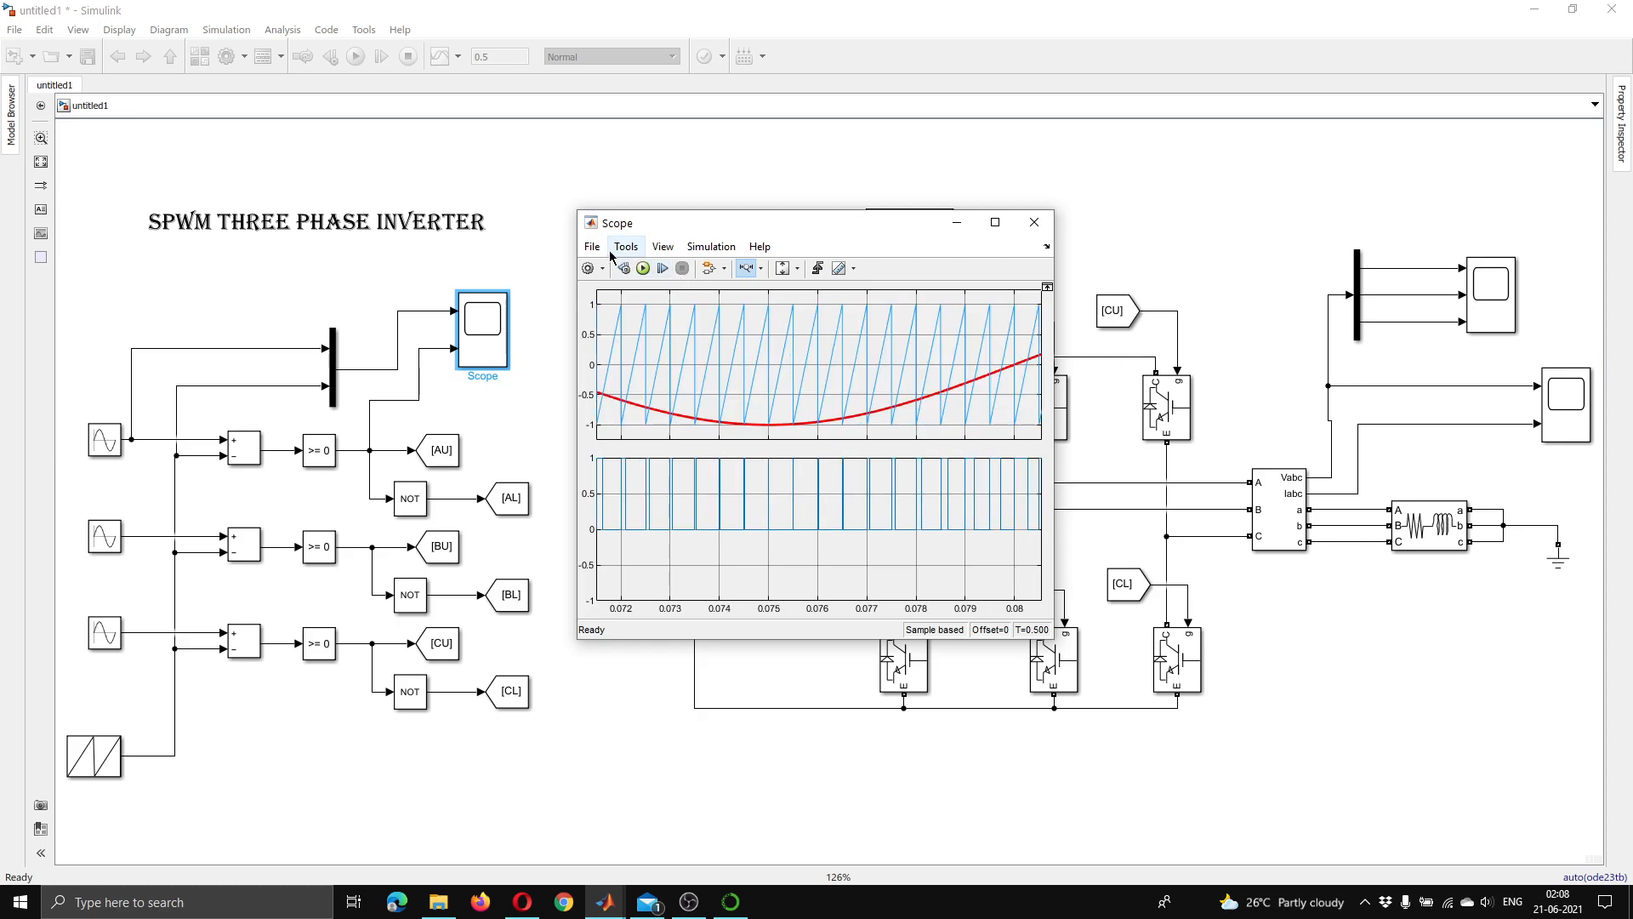
- Style the Sawtooth Generator line in the first scope's display 1 with line width 1 and blue color
click(663, 246)
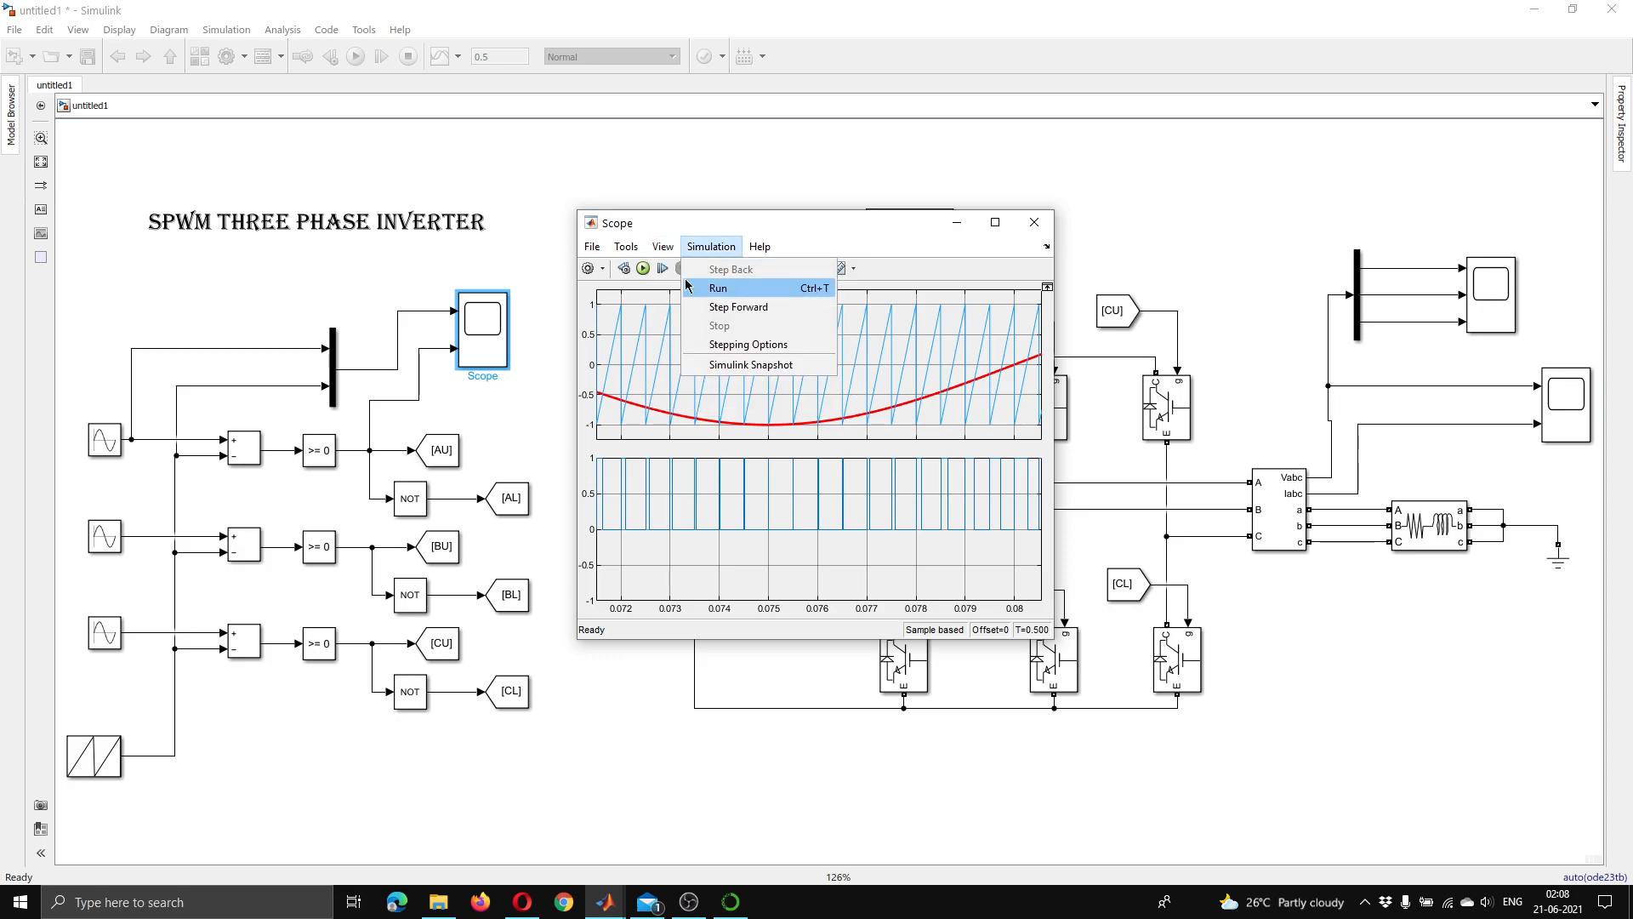
click(690, 307)
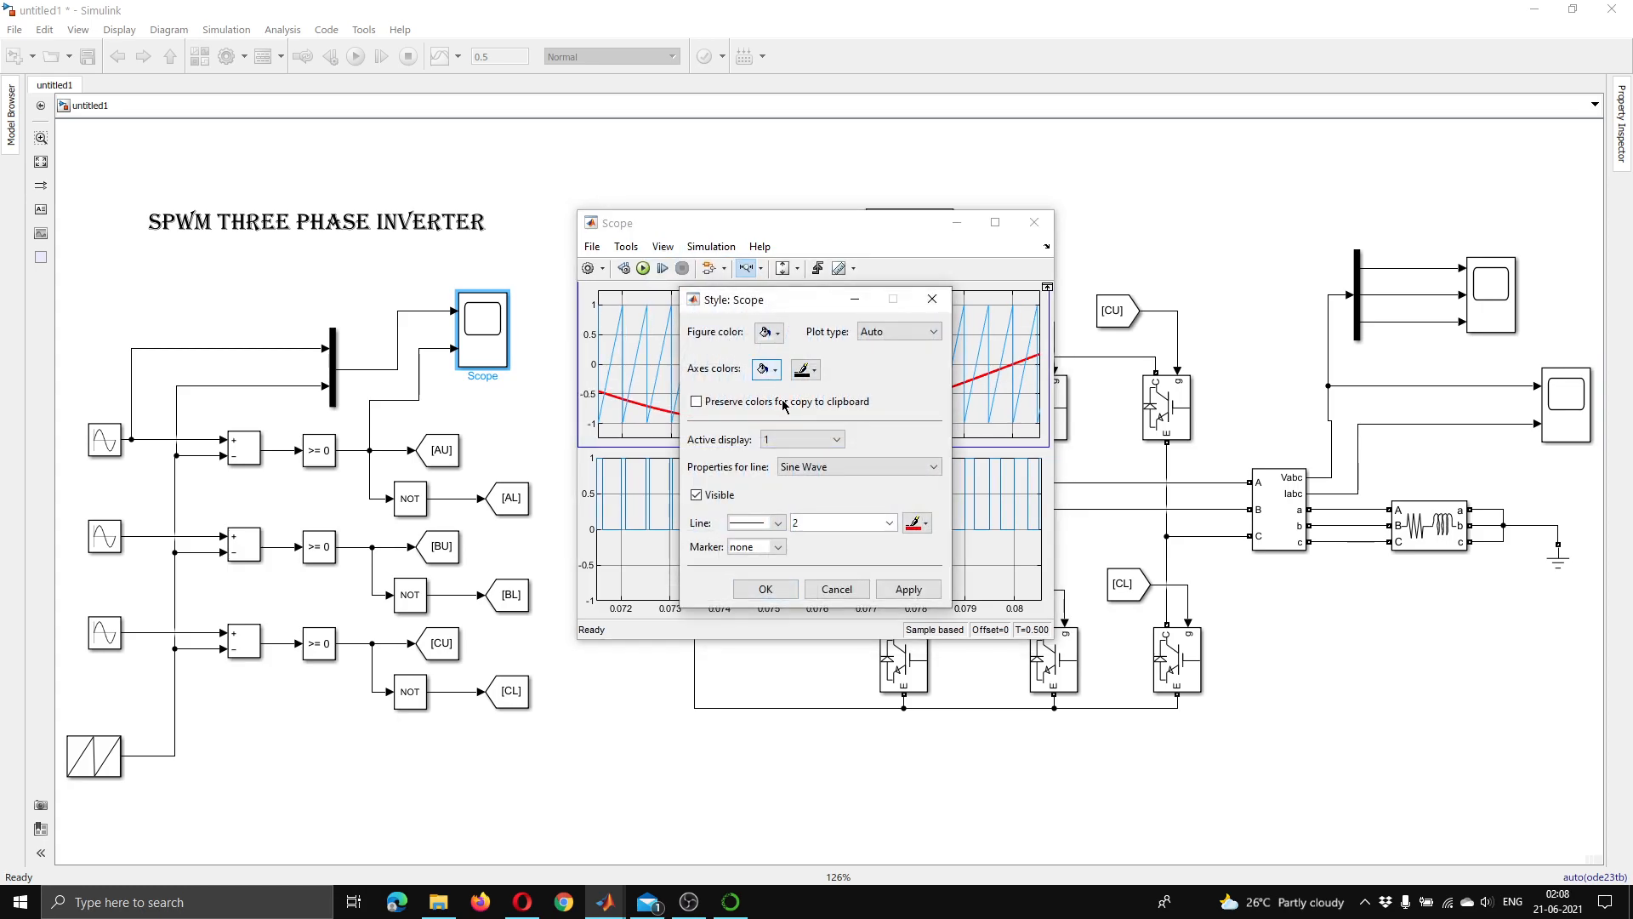
click(821, 467)
click(823, 487)
double_click(822, 523)
text(1)
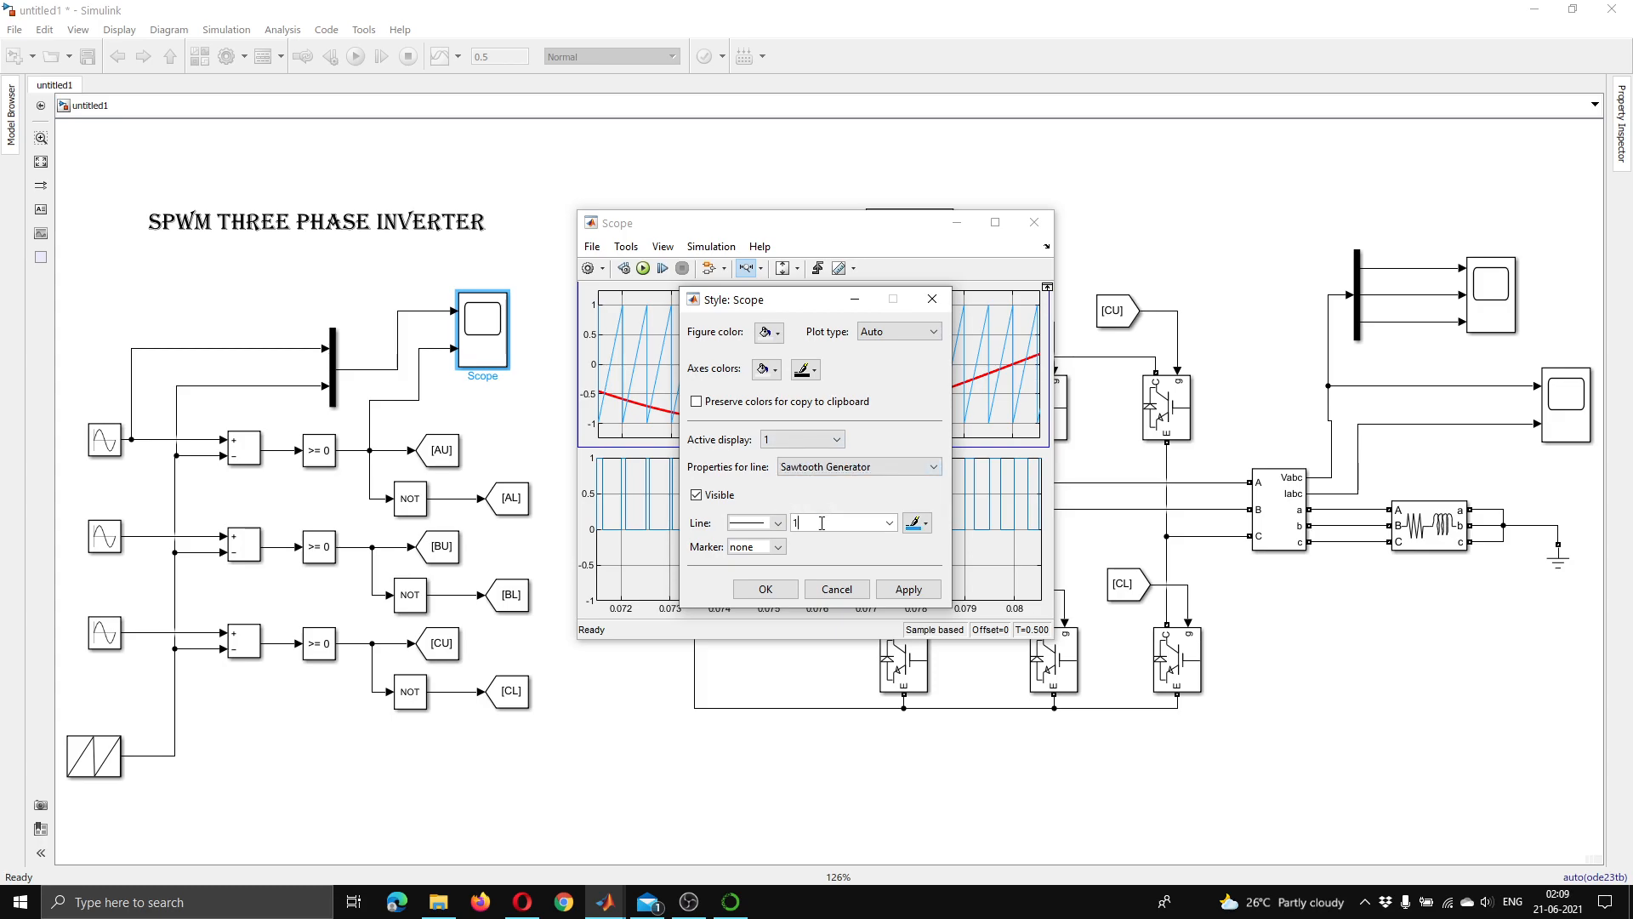
click(925, 526)
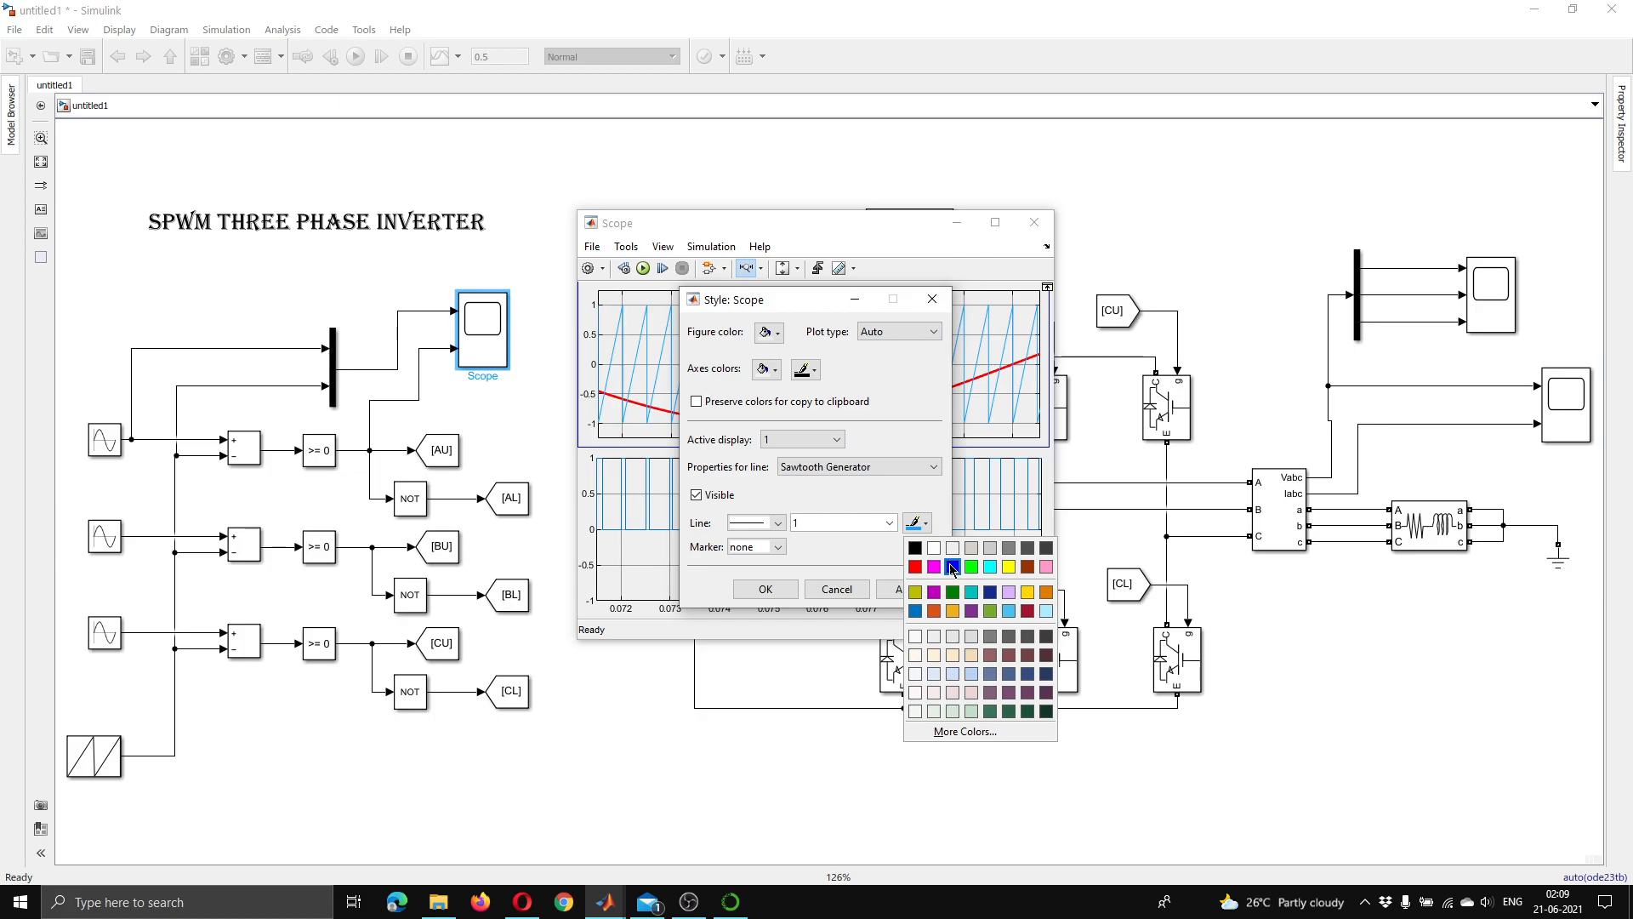
click(954, 567)
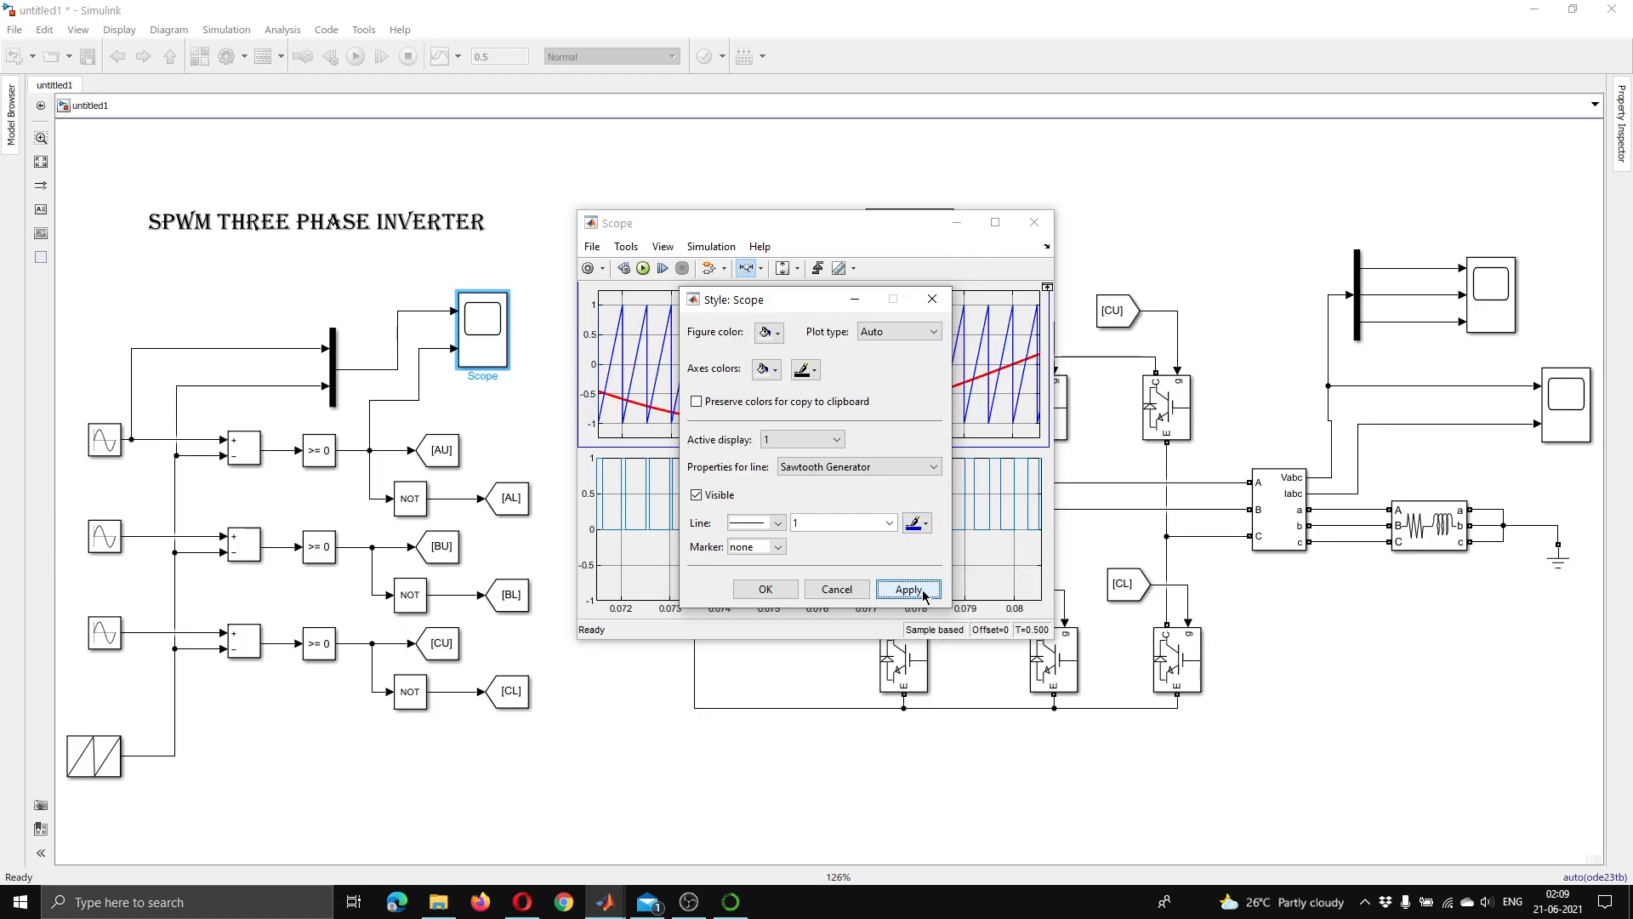
- Style the Compare To Zero line in the scope's display 2 with line width 1 and red color
click(836, 439)
click(800, 467)
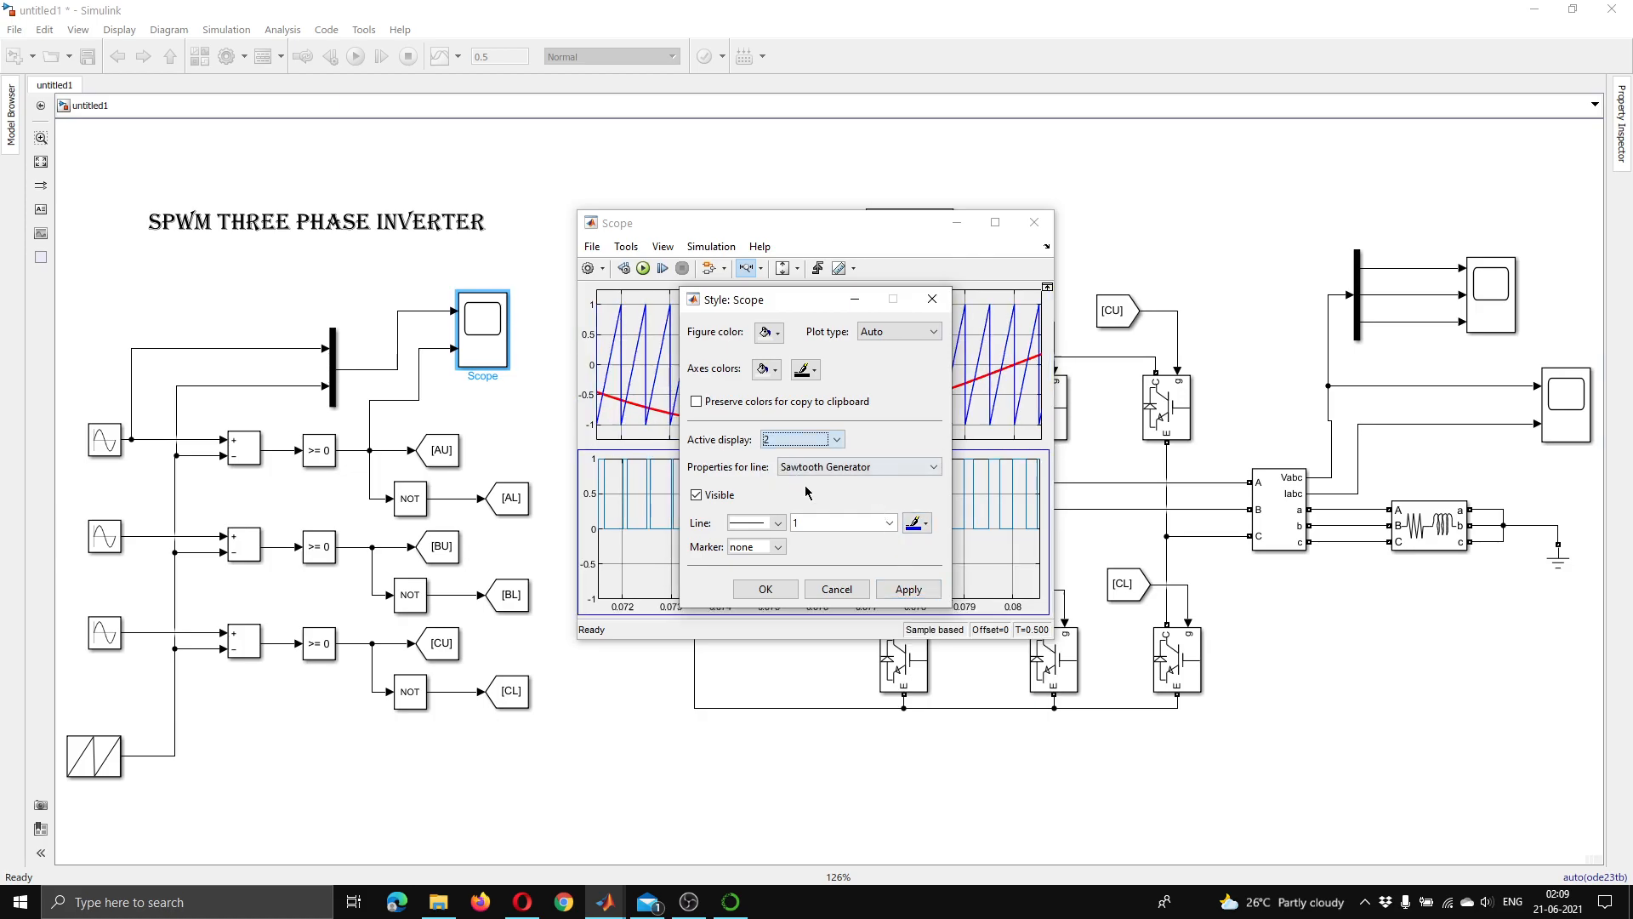
double_click(820, 522)
text(1)
click(914, 527)
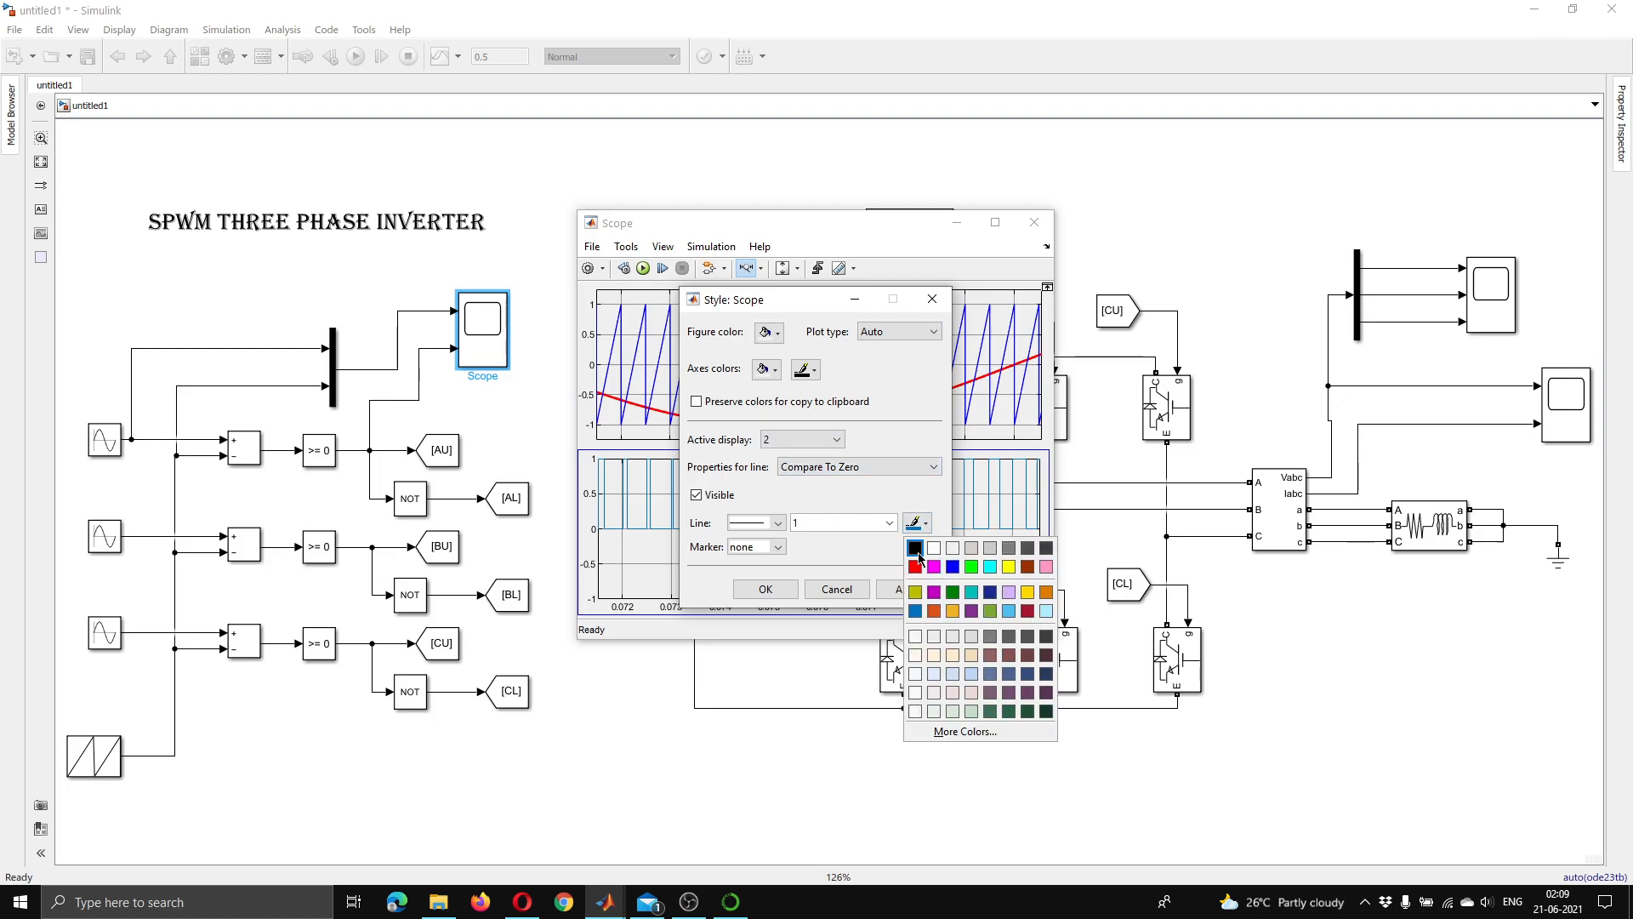
click(920, 569)
click(908, 588)
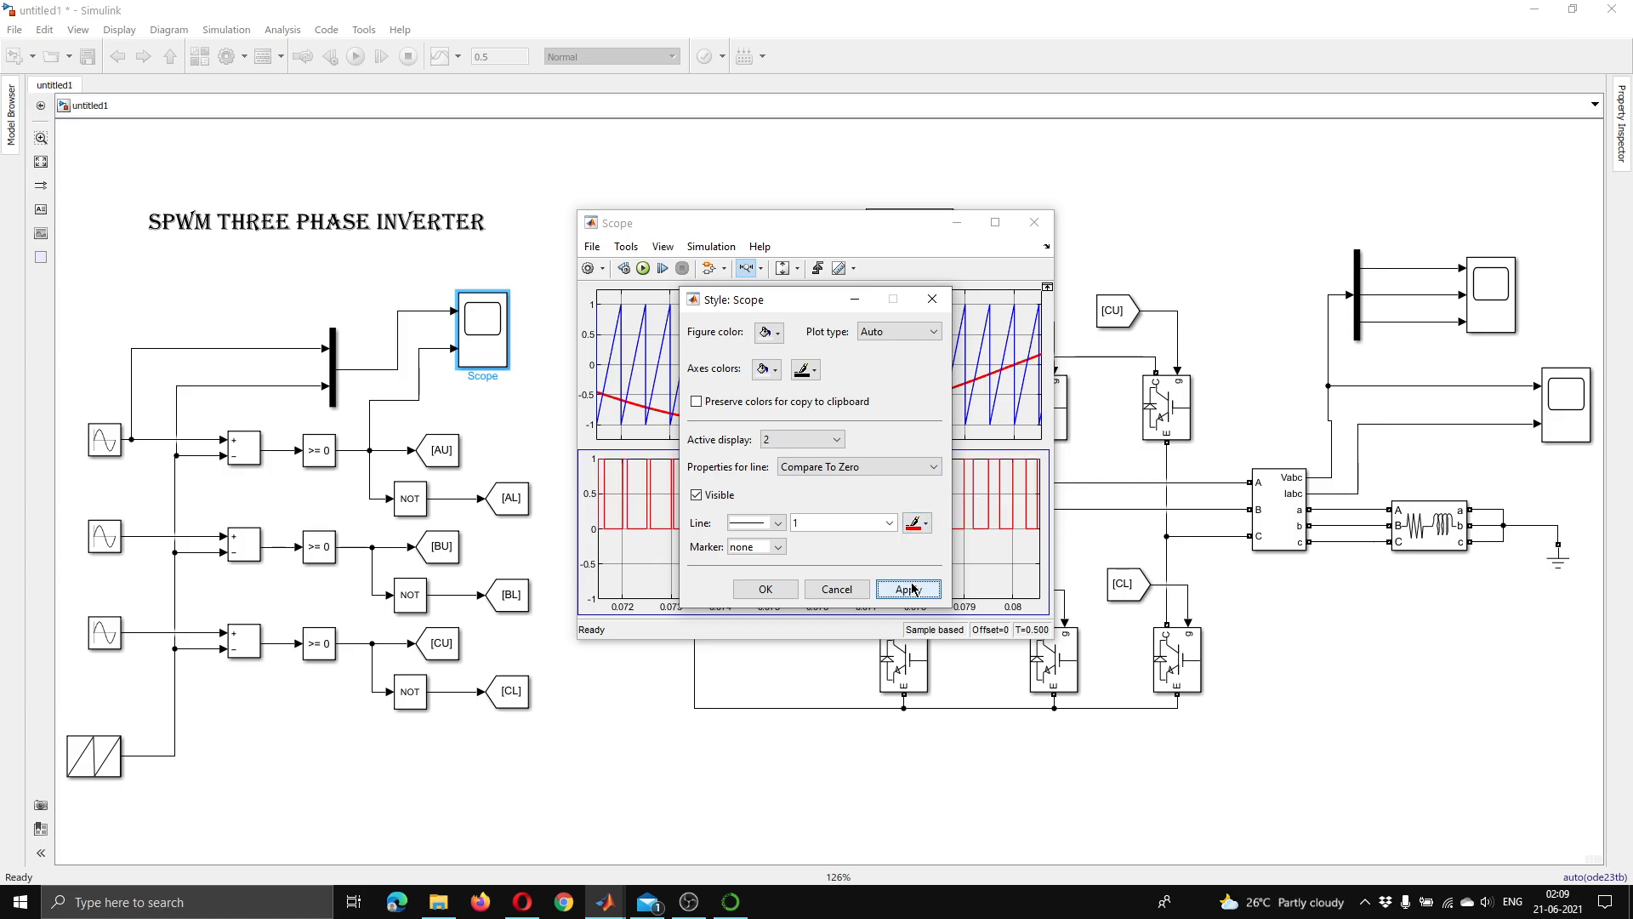
click(765, 588)
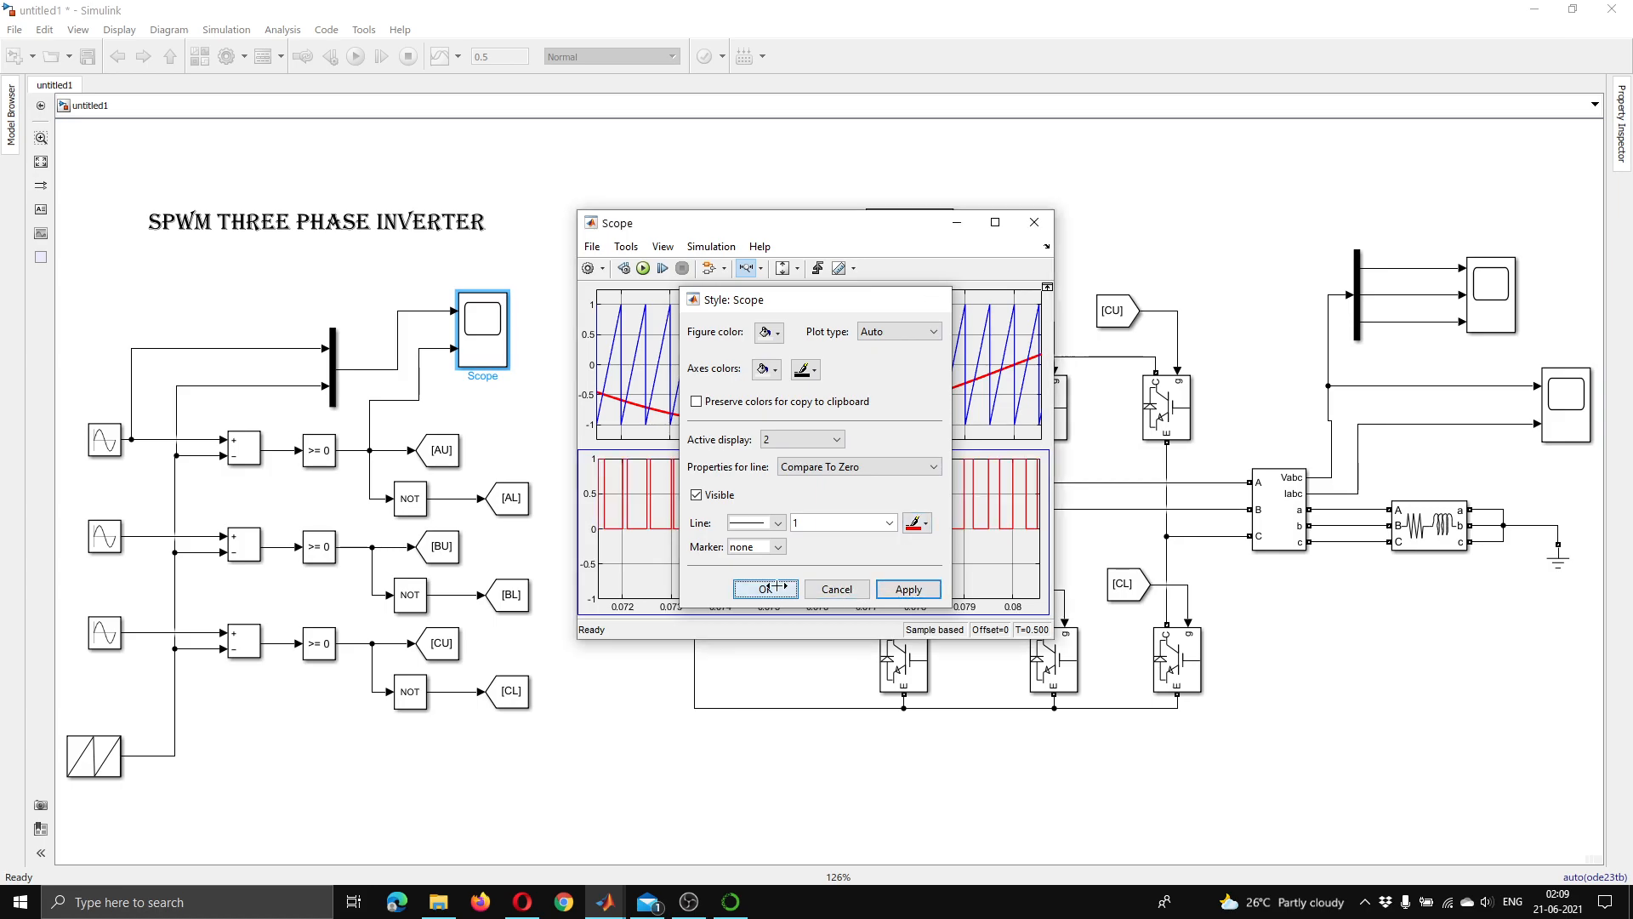
- Examine one full cycle of the sine and sawtooth comparison with its gate pulses in the maximized scope, then close it
click(994, 222)
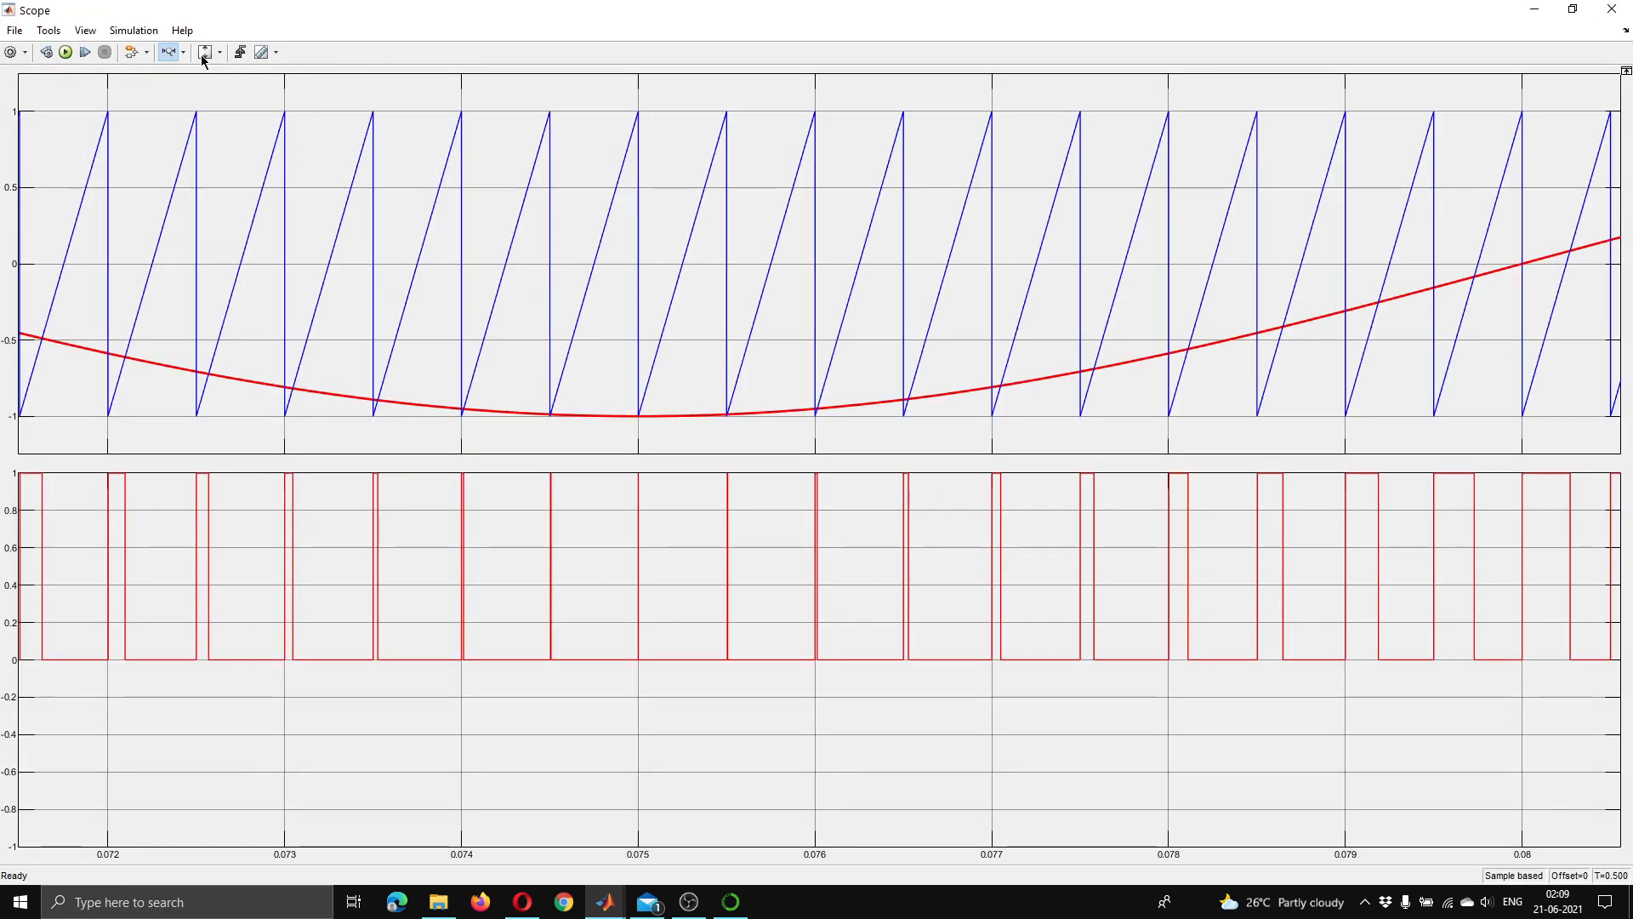
click(199, 56)
click(221, 53)
click(212, 97)
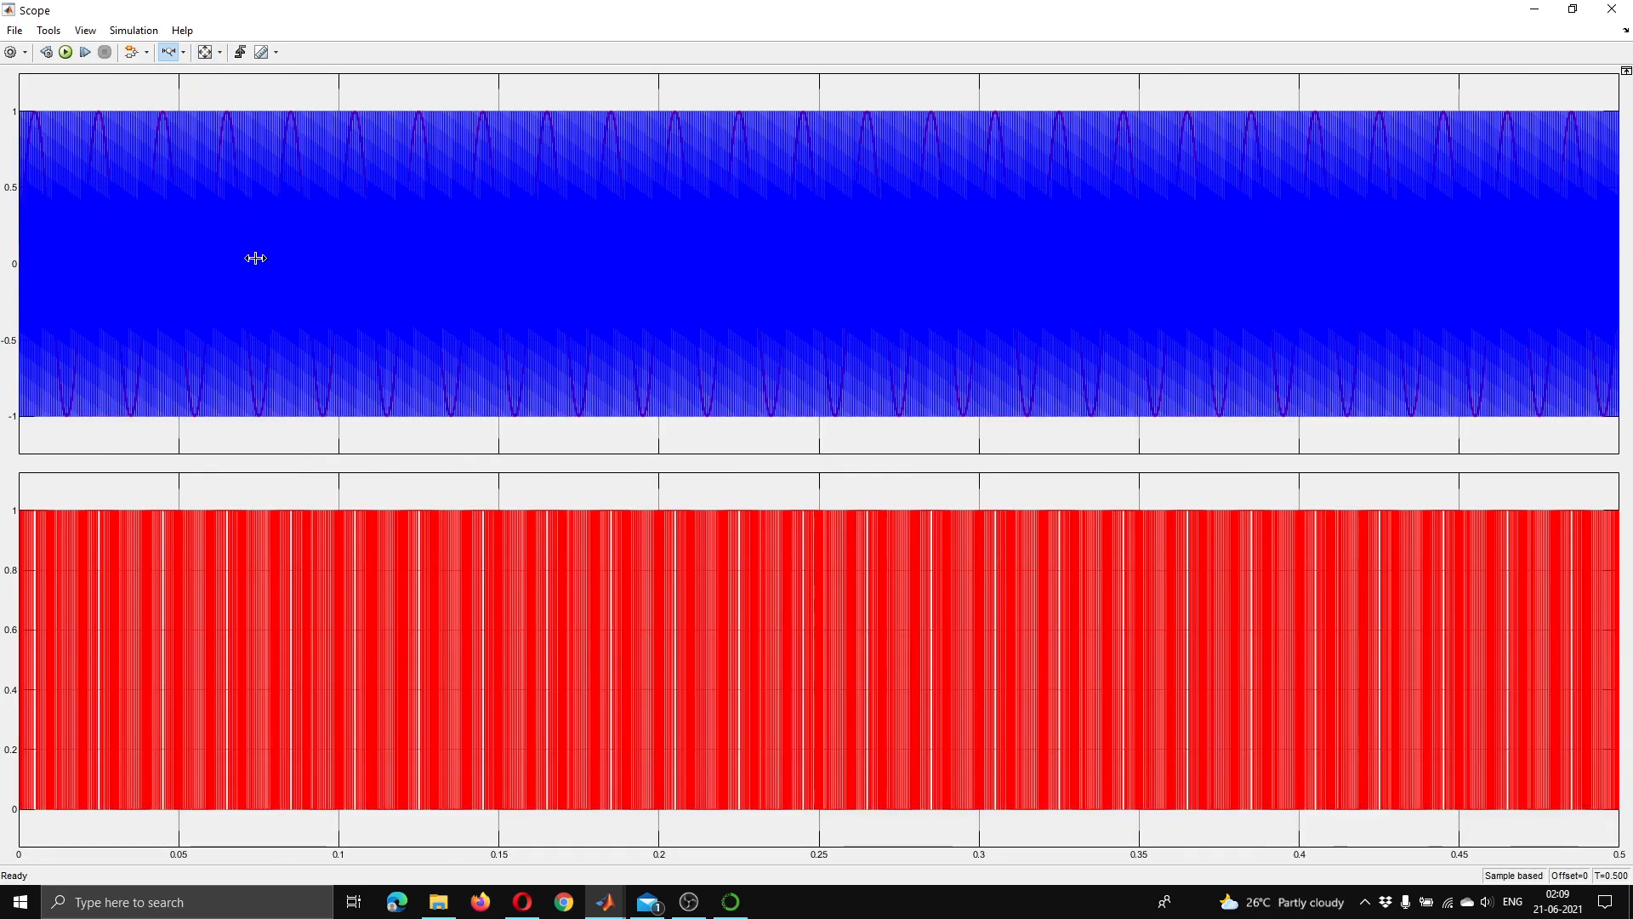
drag(225, 252, 451, 257)
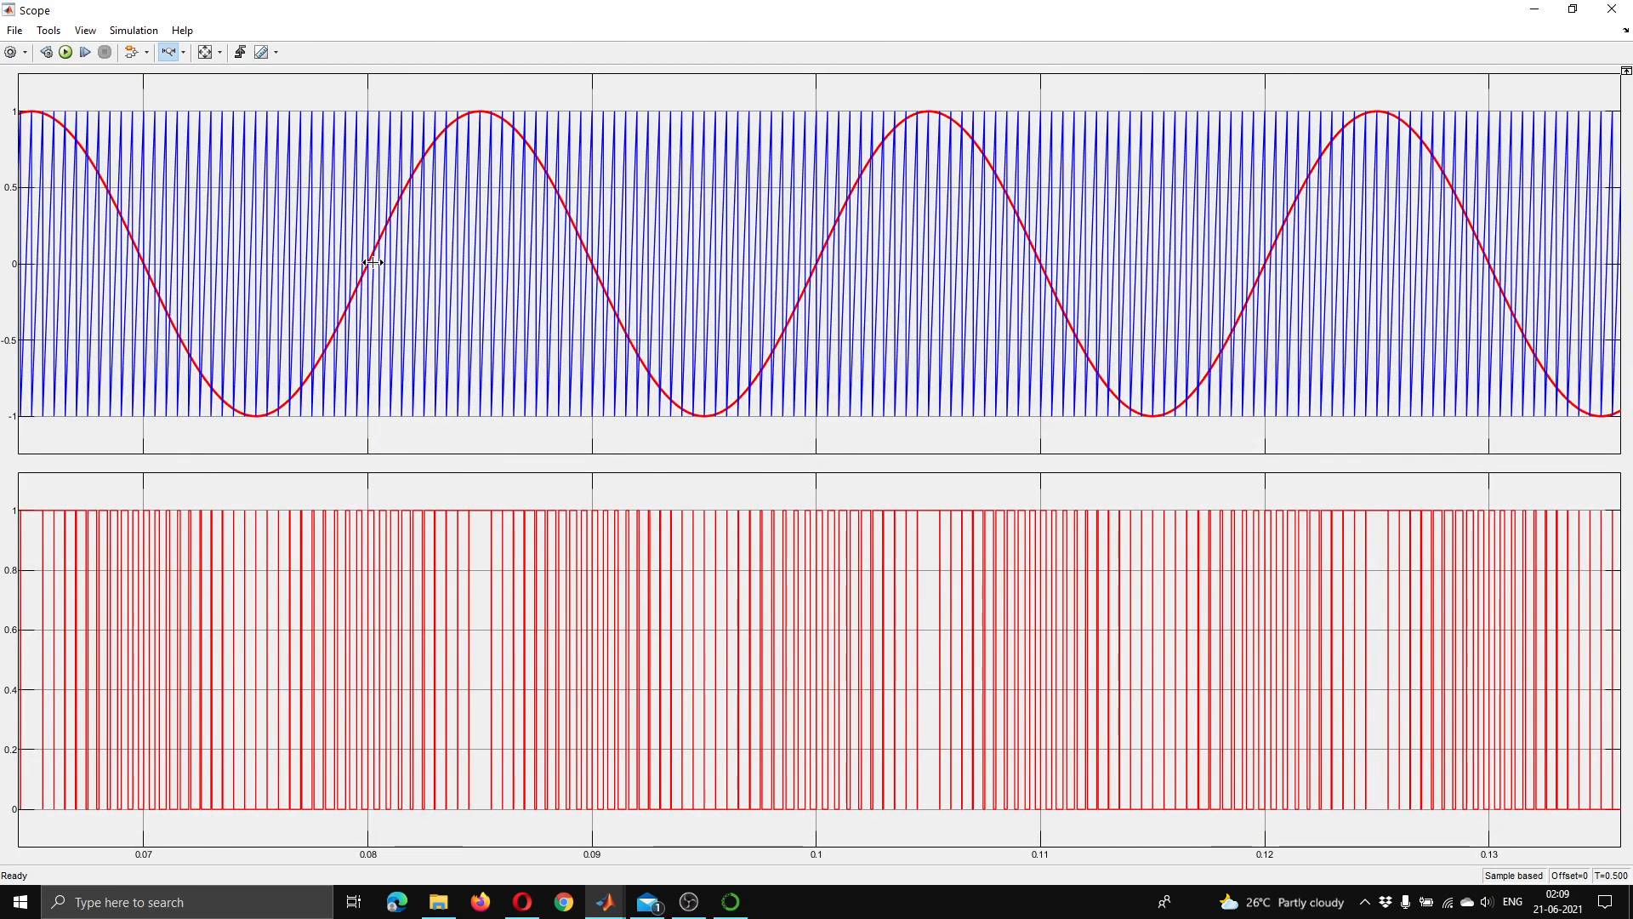
drag(821, 266, 818, 265)
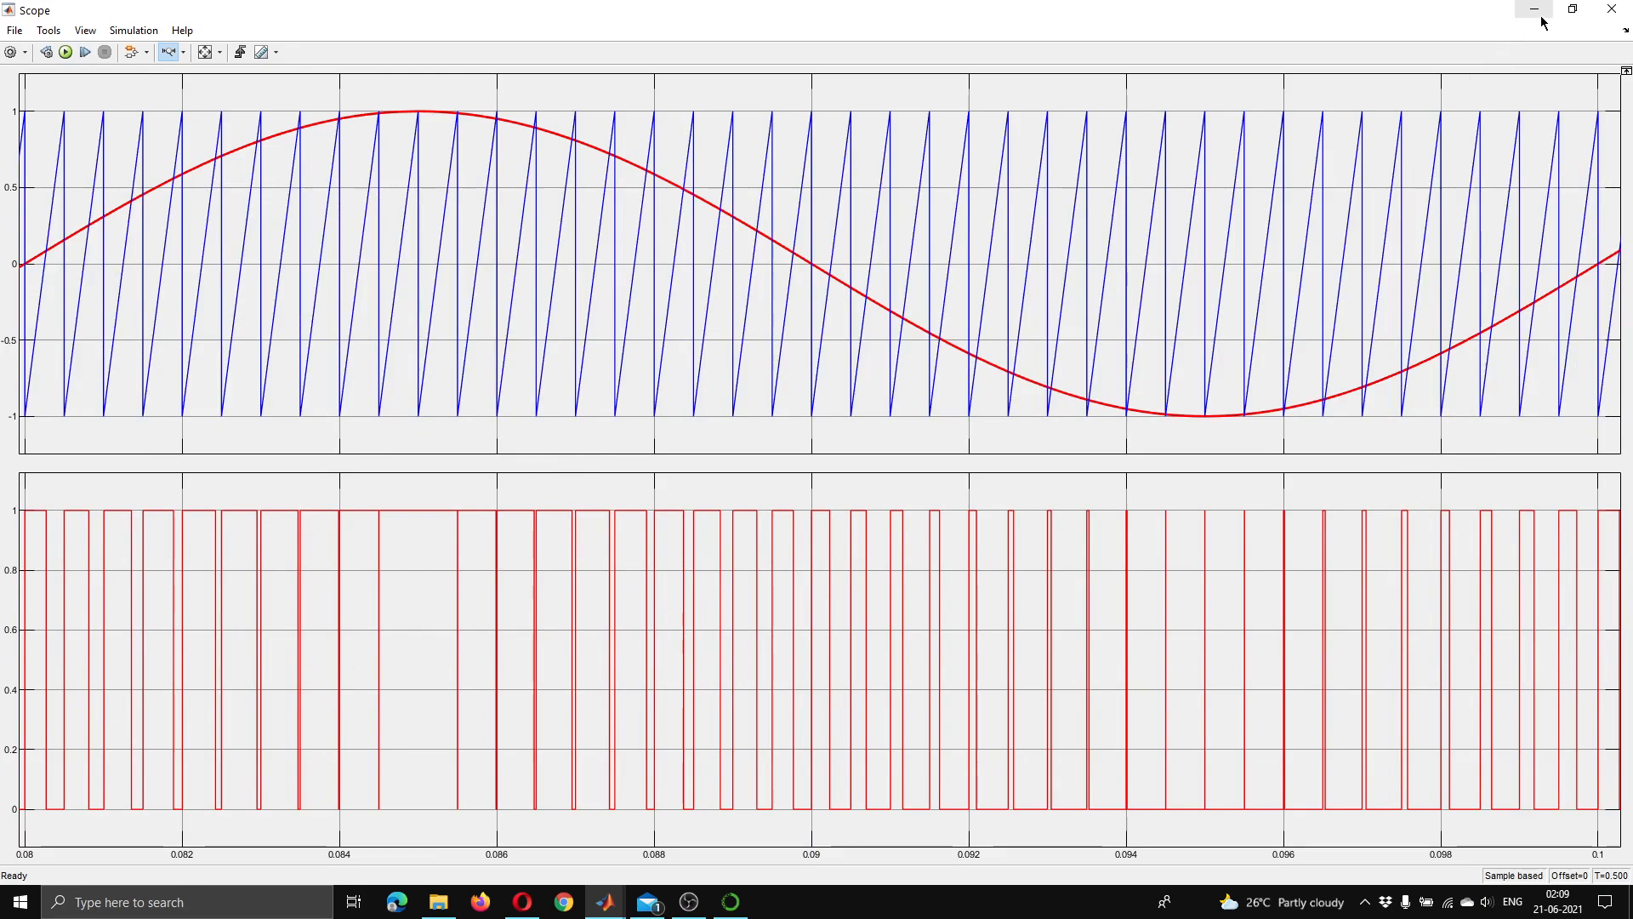
click(1612, 10)
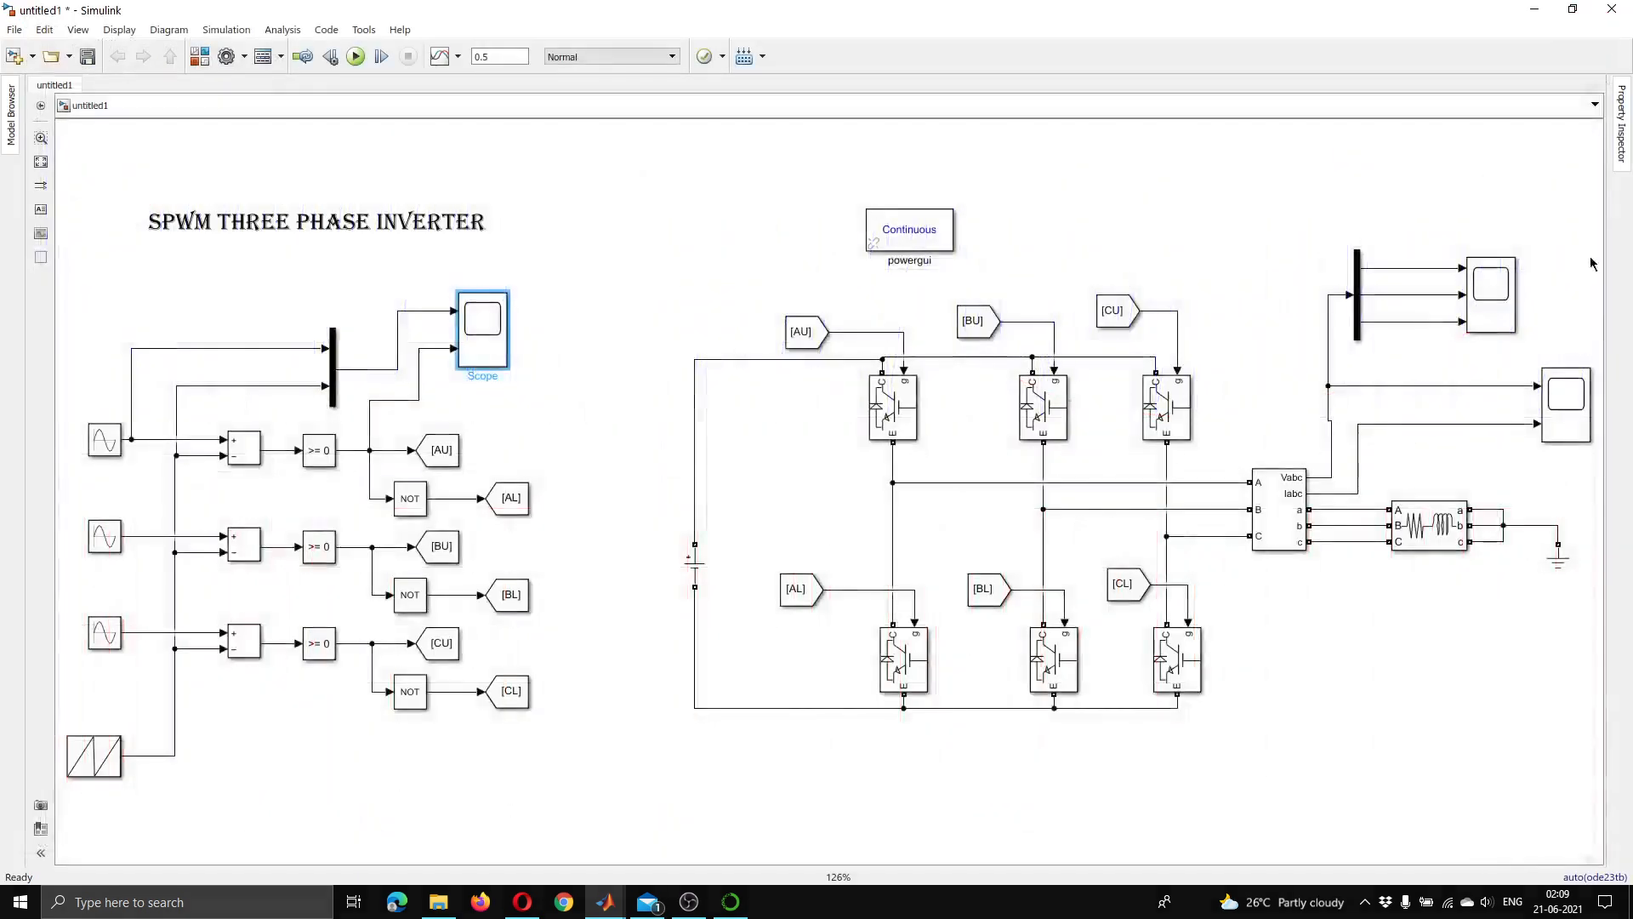
- Open Scope1 maximized and arrange its displays in a layout of three rows and one column
click(1499, 284)
double_click(1498, 284)
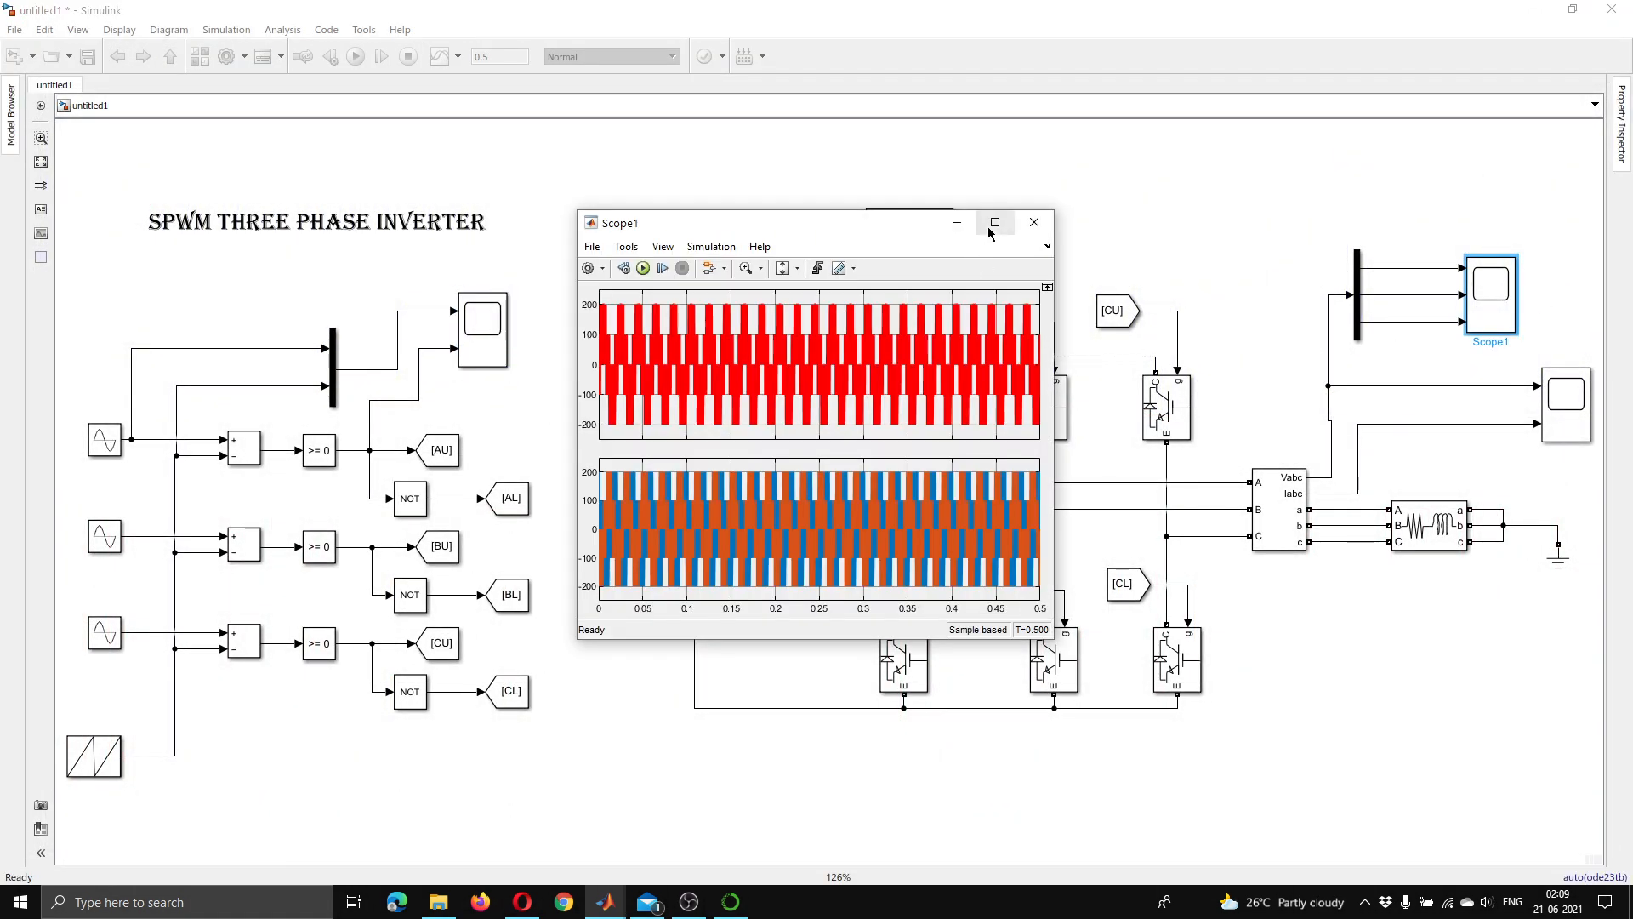
click(993, 223)
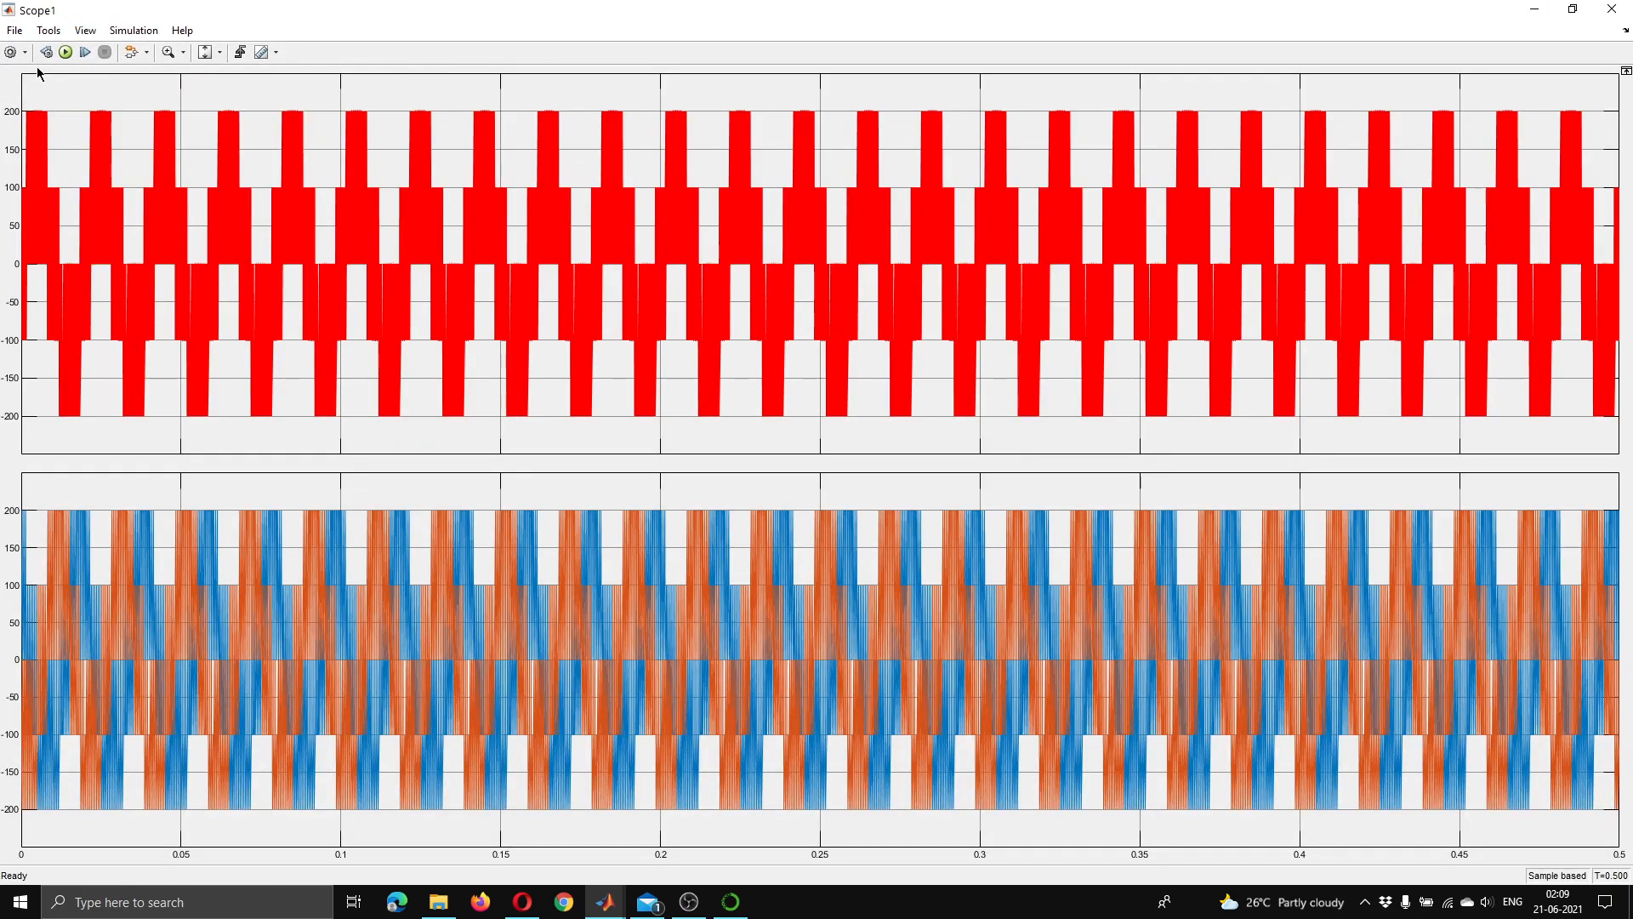
click(27, 52)
click(14, 119)
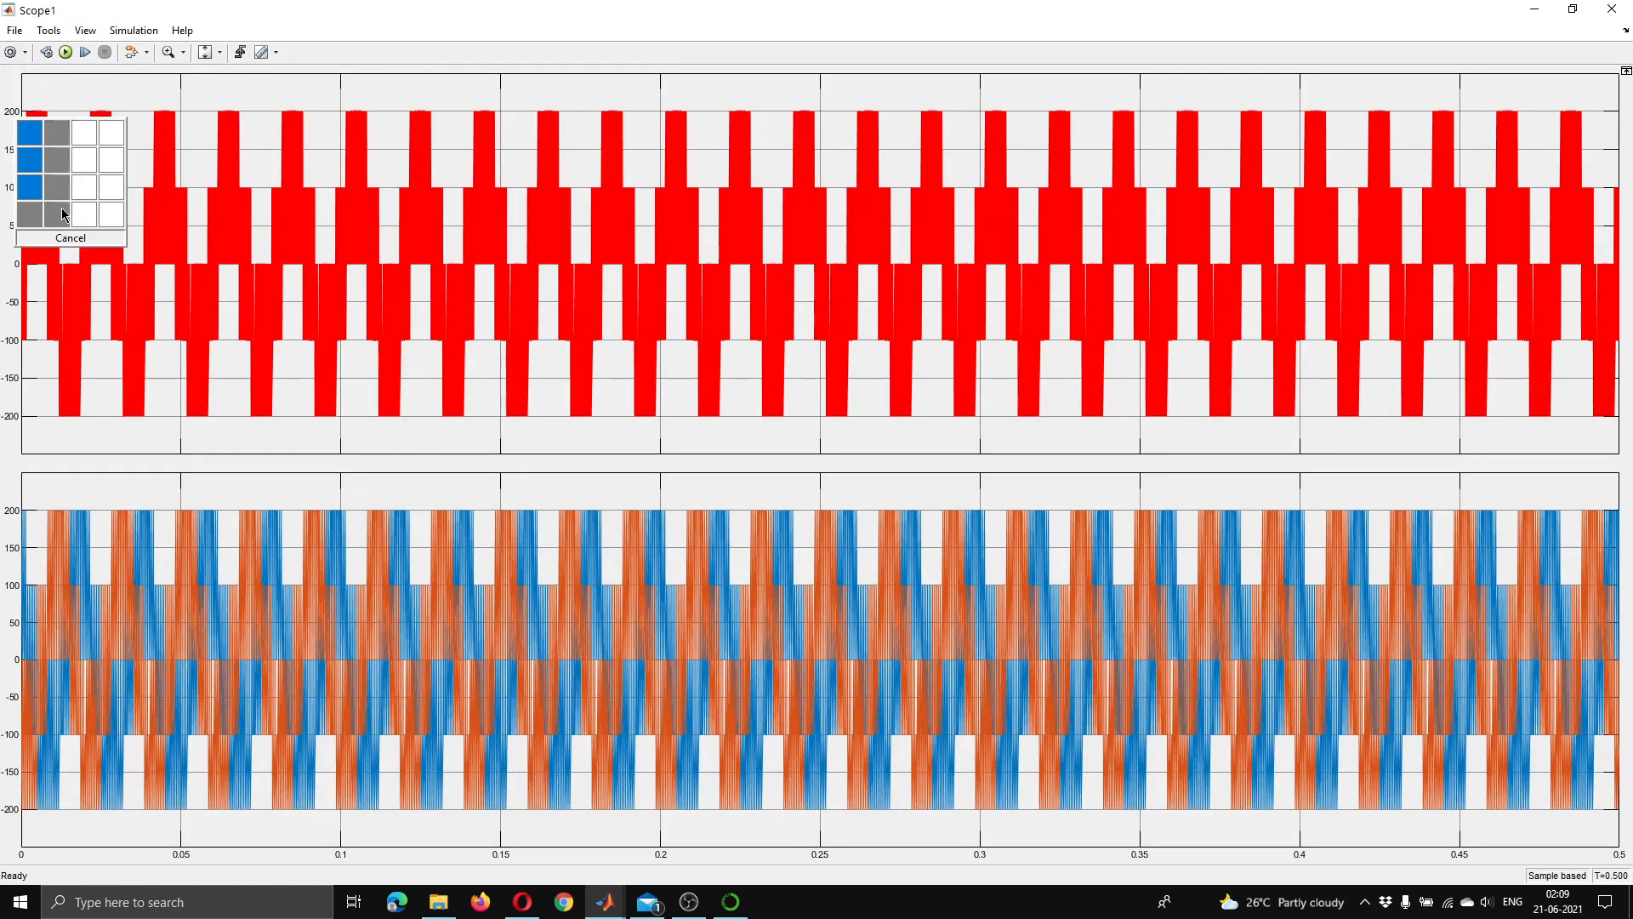
click(31, 184)
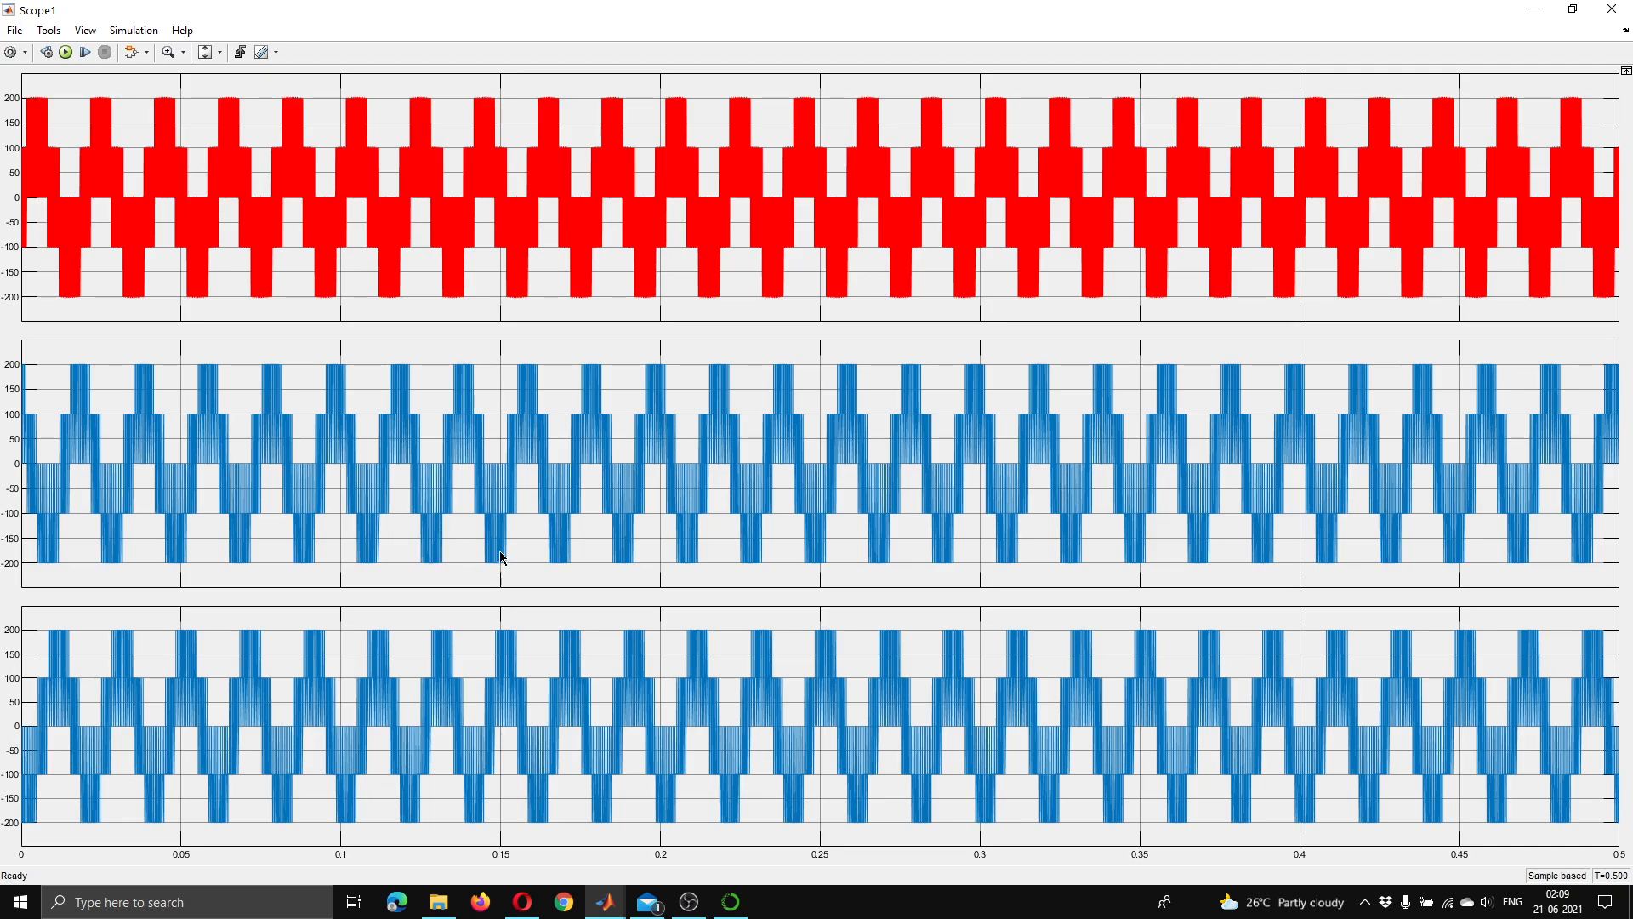
- Change the Demux/1 line in Scope1's display 1 to blue
click(98, 36)
click(119, 89)
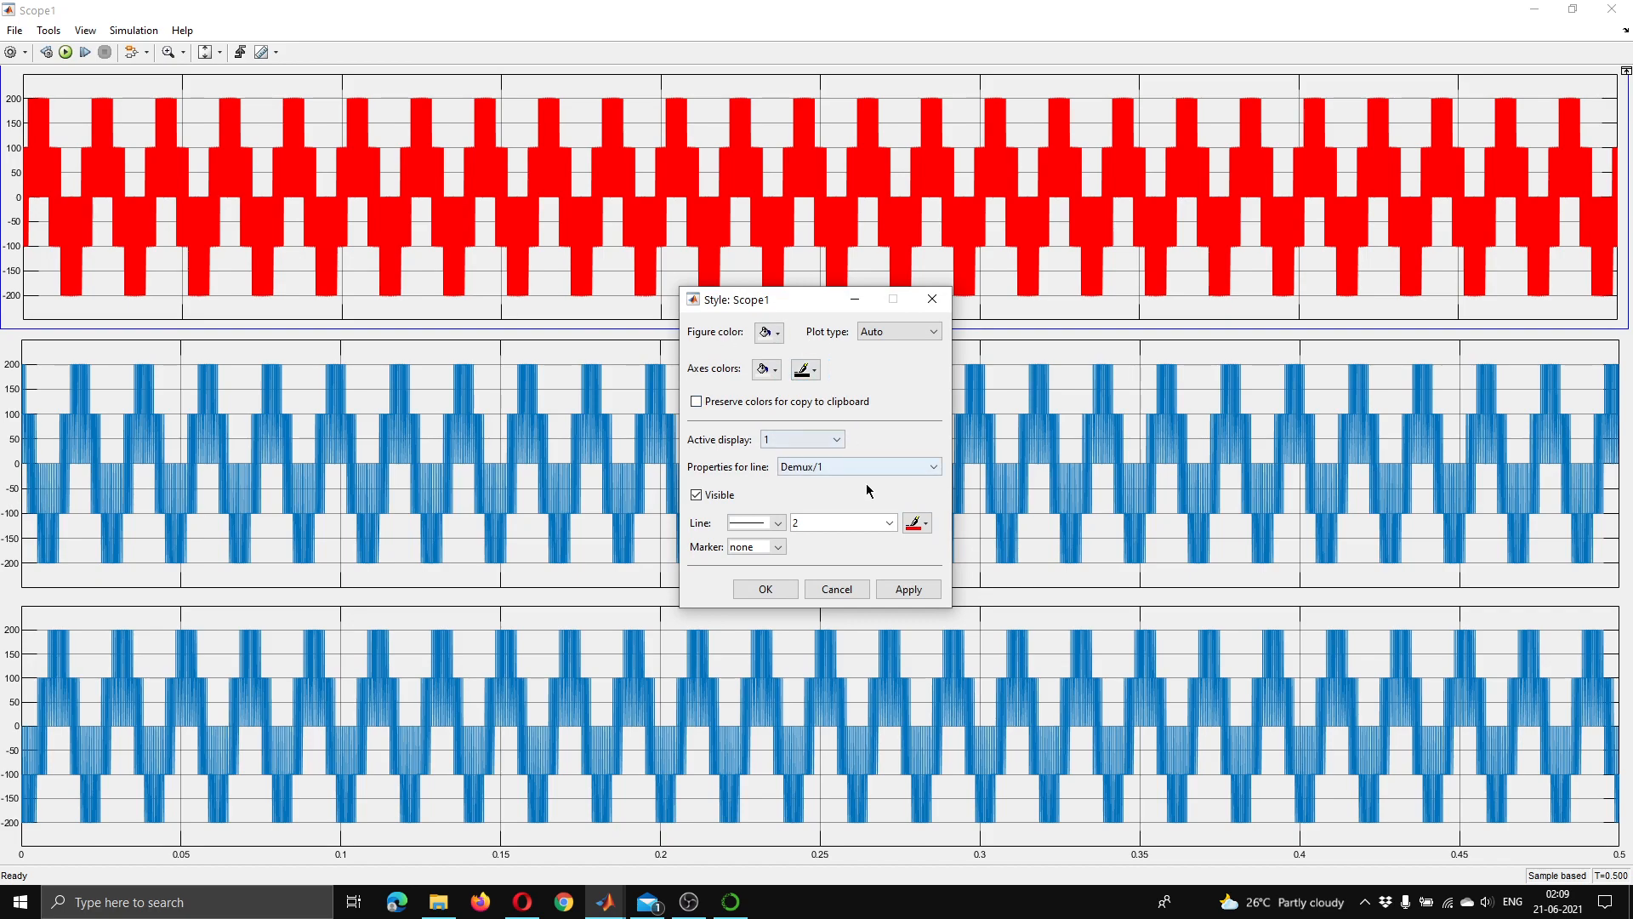
click(919, 527)
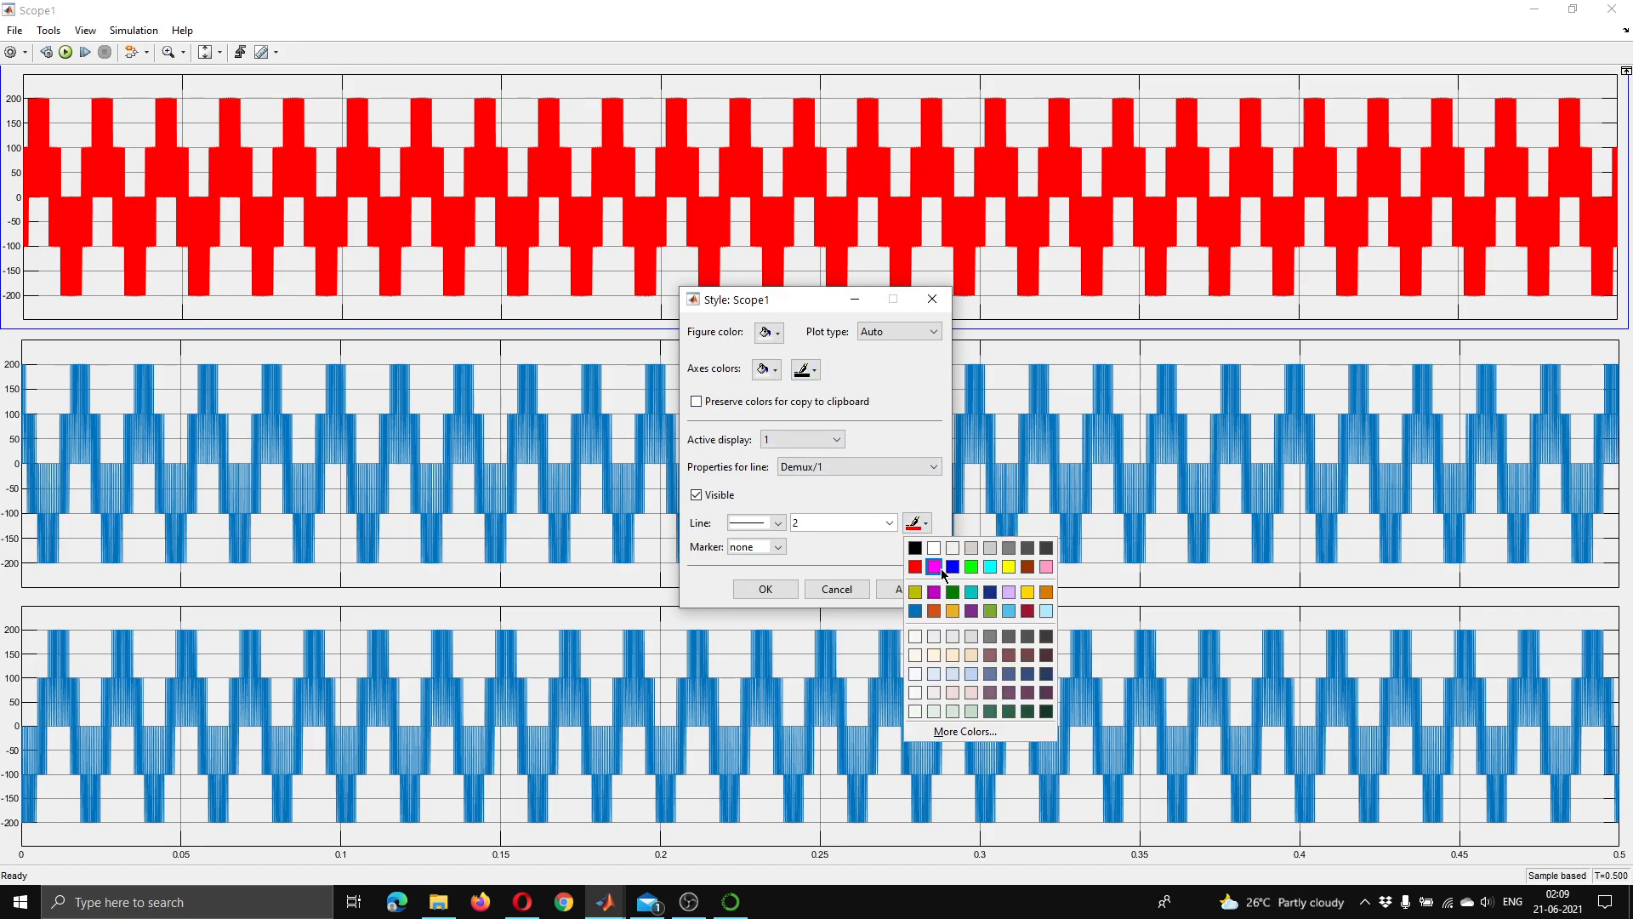
click(952, 567)
click(916, 588)
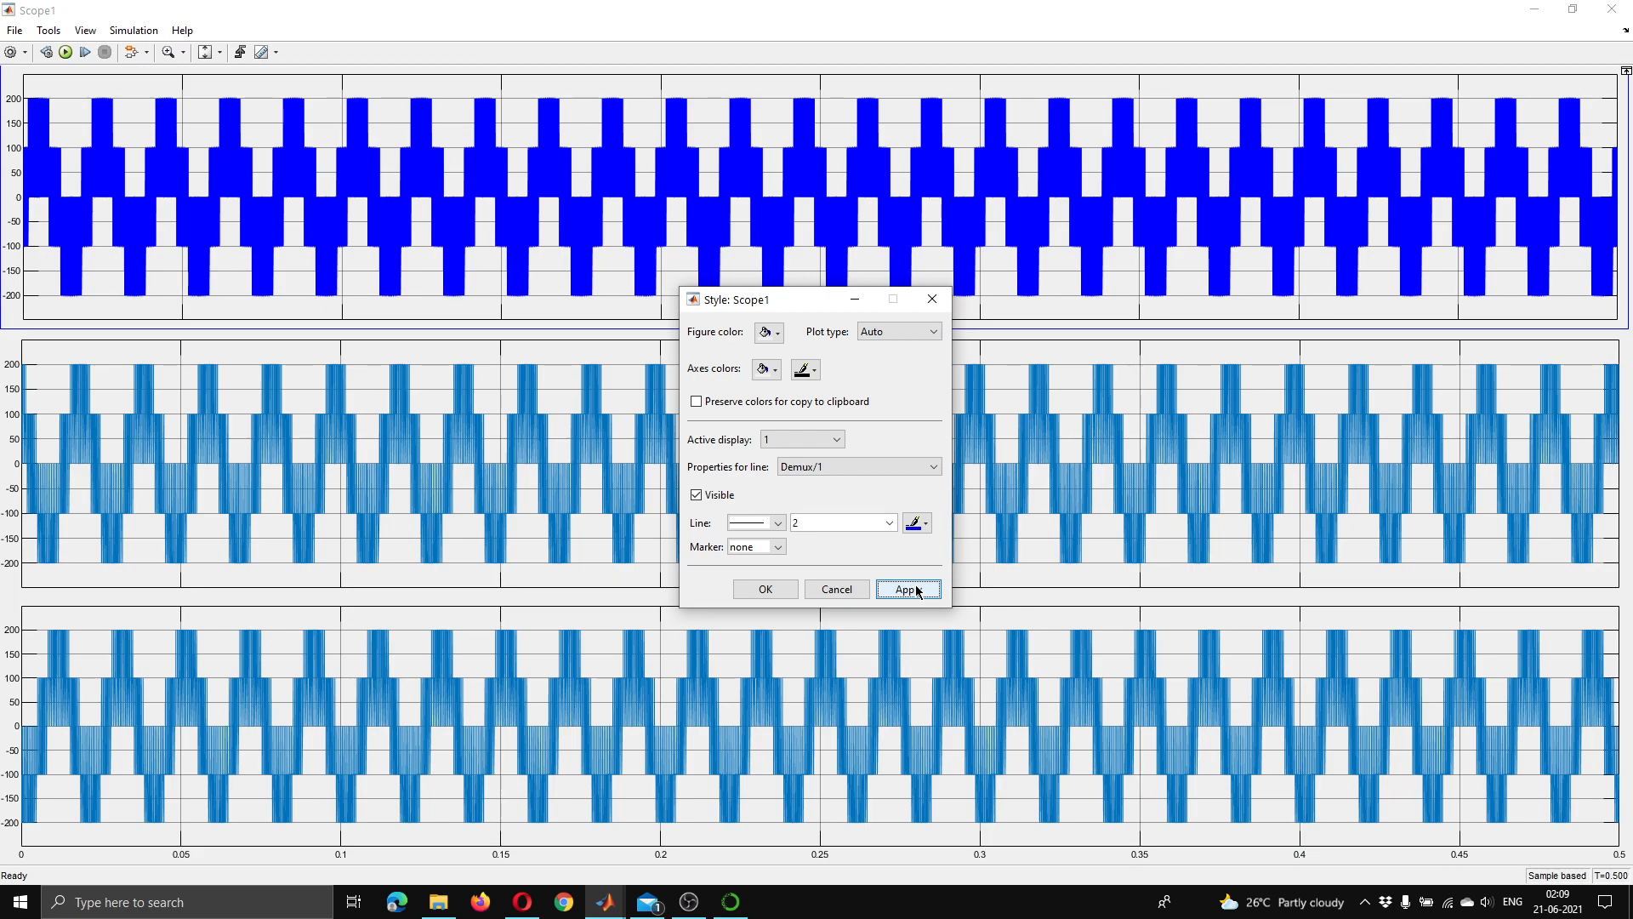
- Style the Demux/2 line in Scope1's display 2 with blue color and line width 1
click(806, 438)
click(807, 464)
click(917, 522)
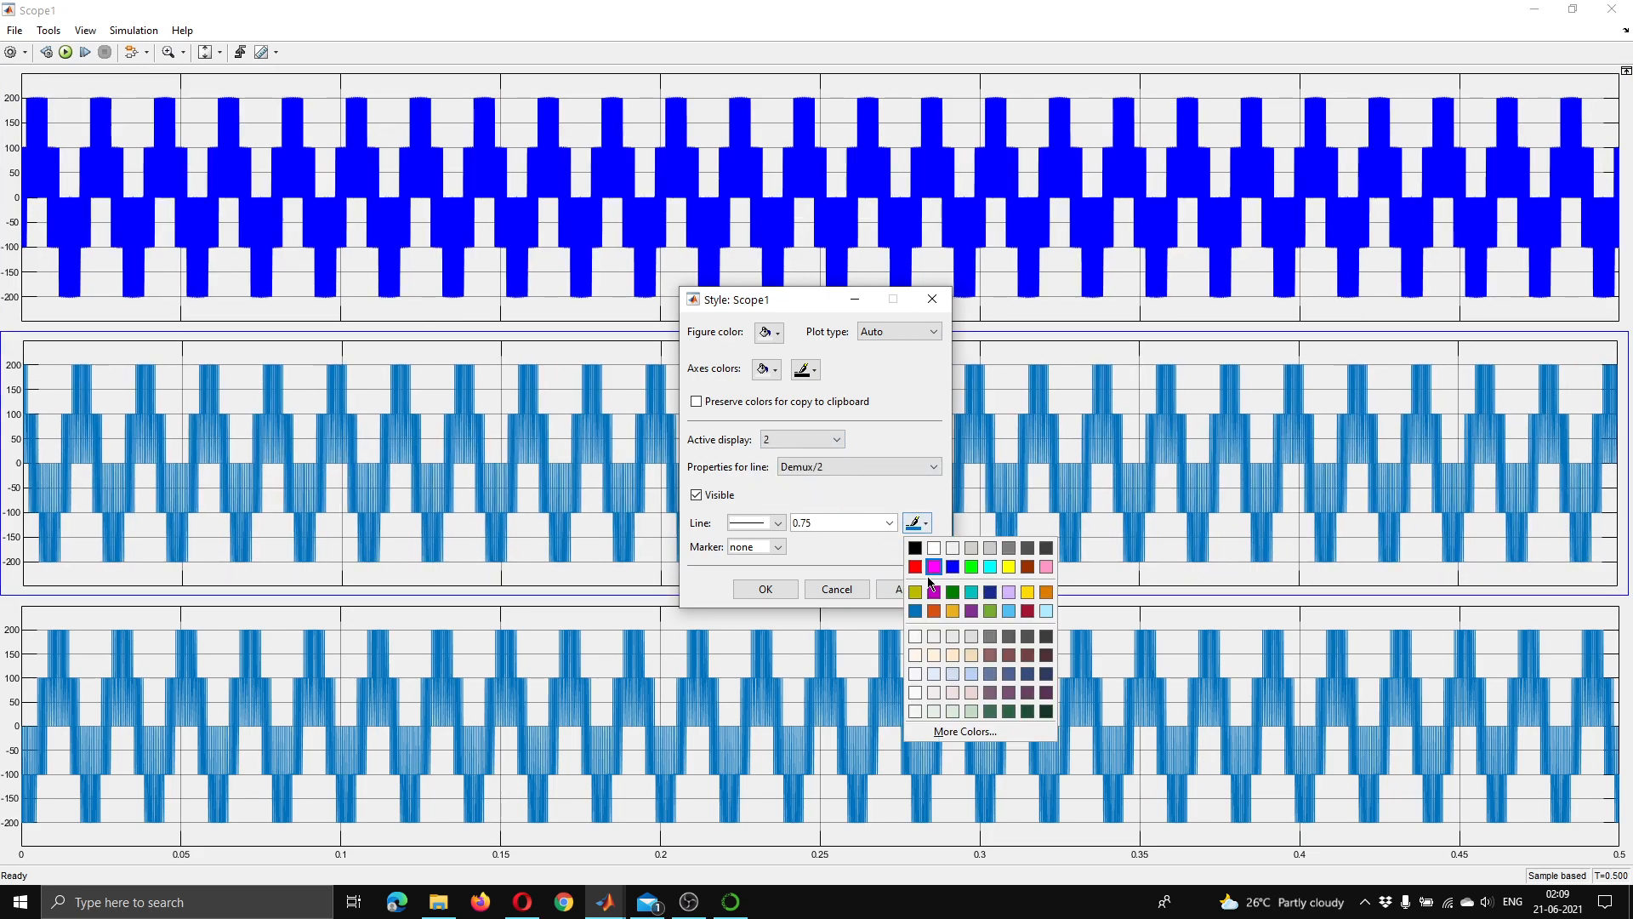
click(952, 567)
double_click(826, 522)
text(1)
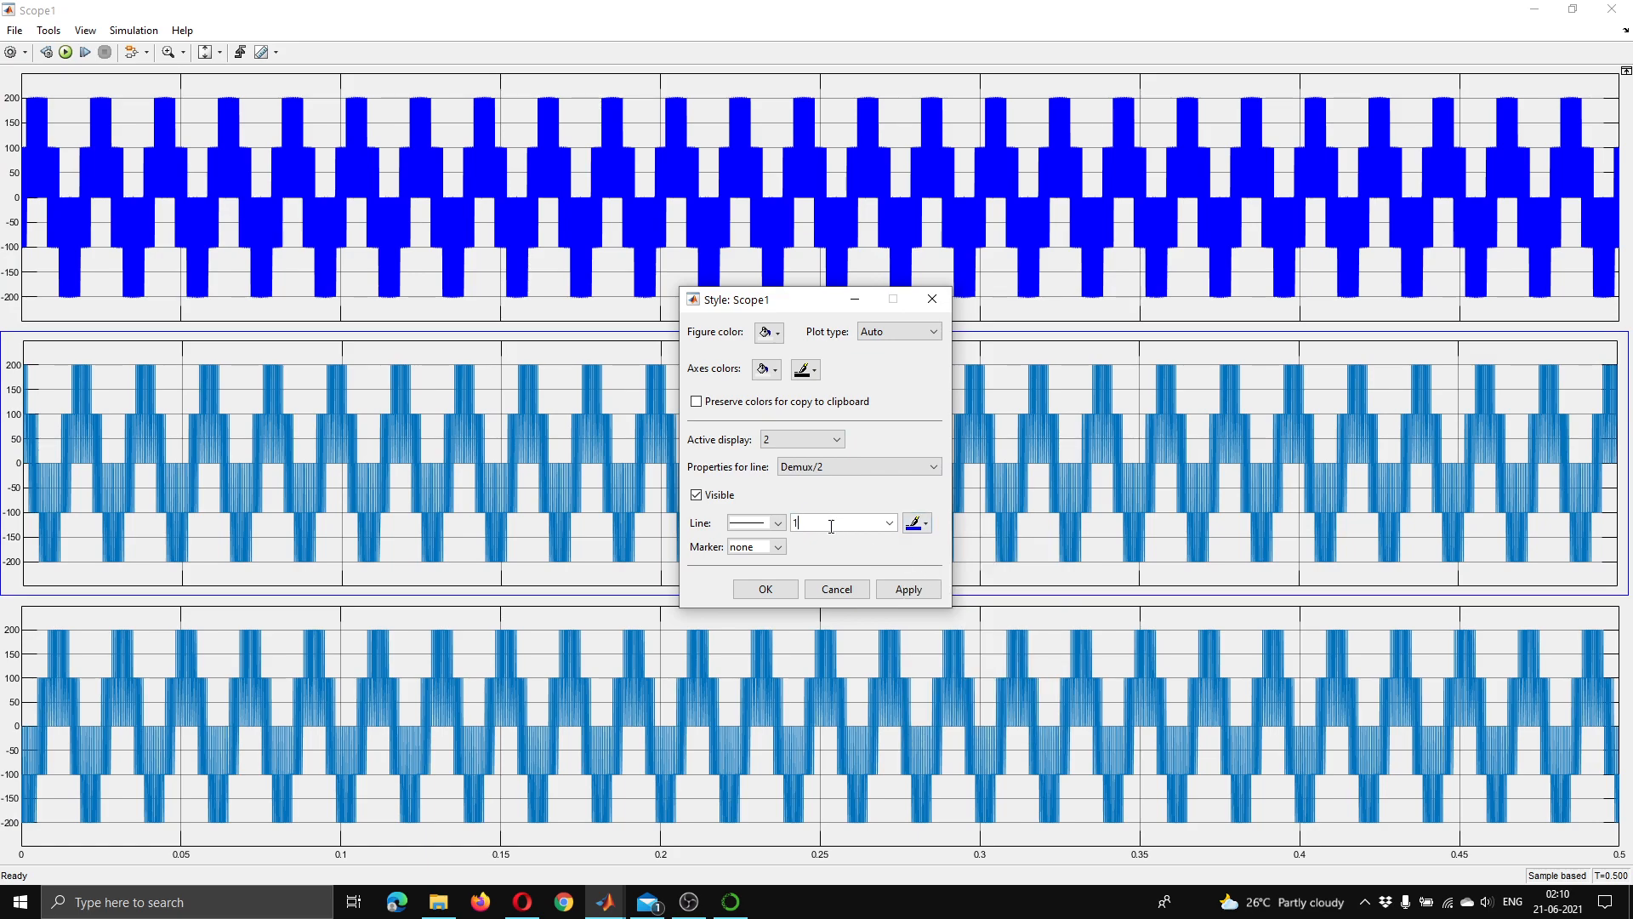
click(917, 593)
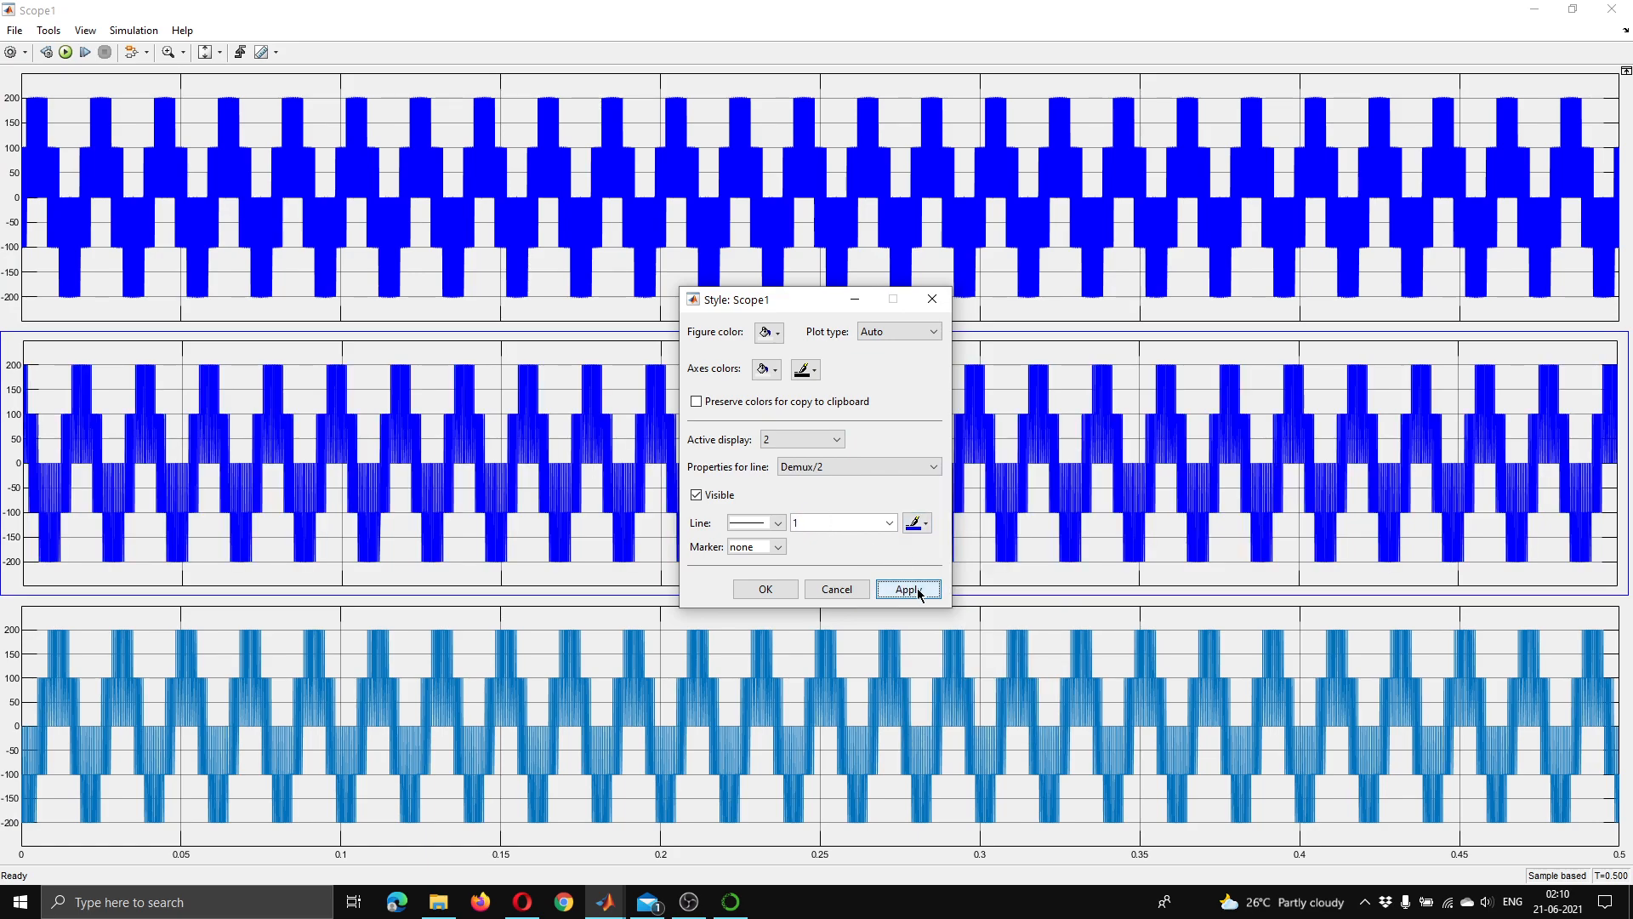
- Reduce the Demux/1 line width in Scope1's display 1 to match the line in display 2
click(823, 438)
click(827, 450)
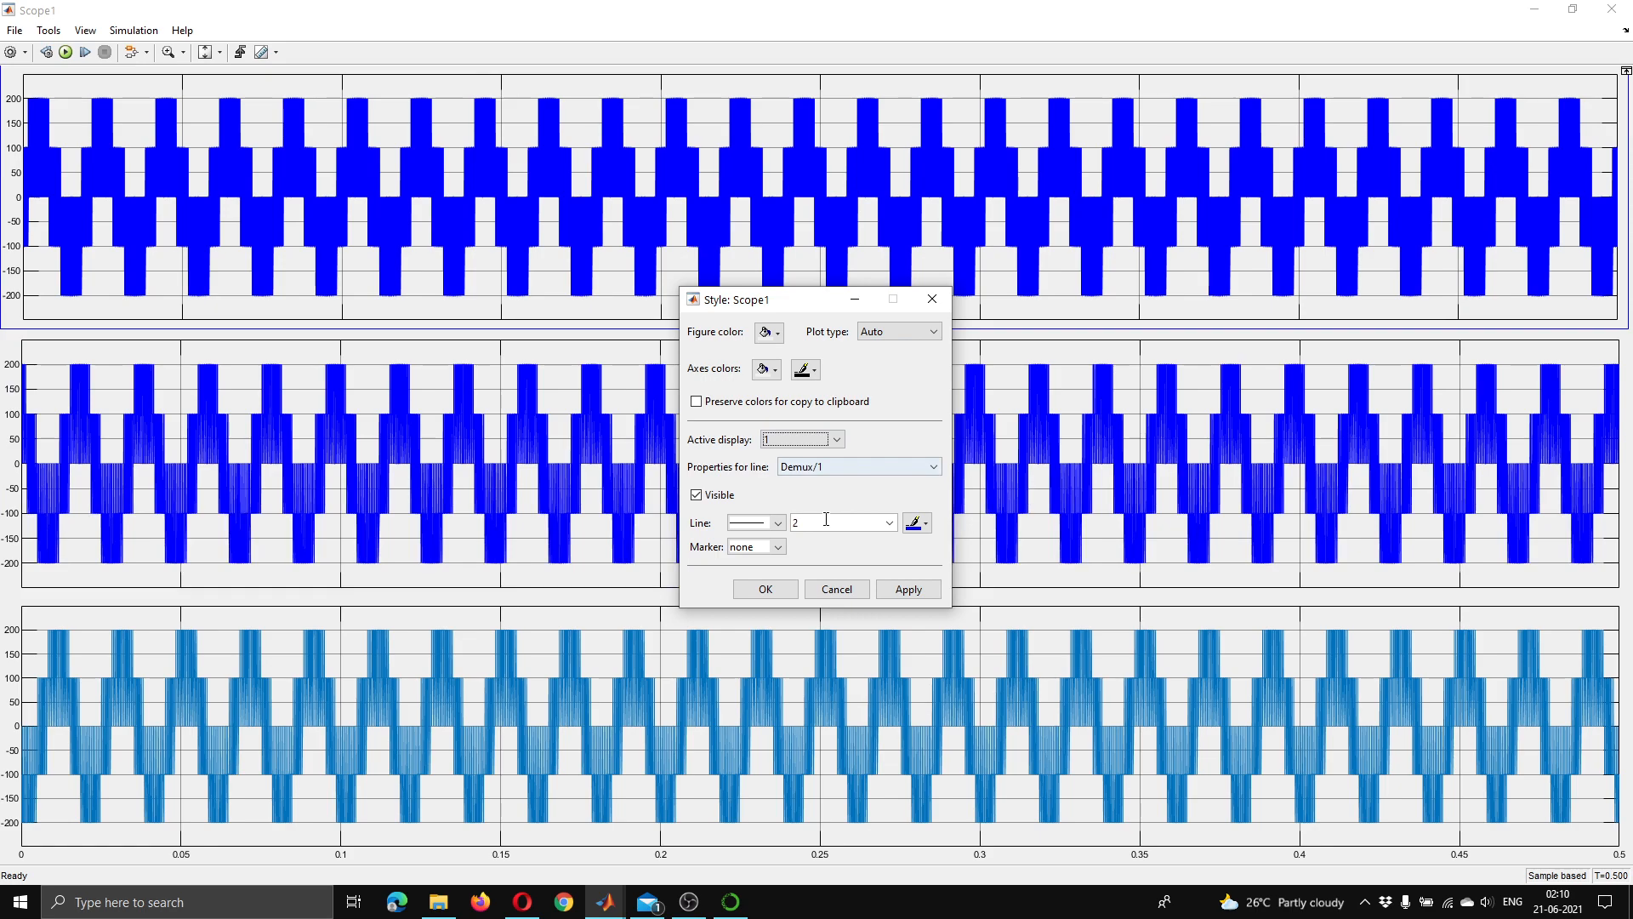
click(905, 589)
- Style the Demux/3 line in Scope1's display 3 with line width 1 and blue color, and close the style settings
click(823, 439)
click(822, 489)
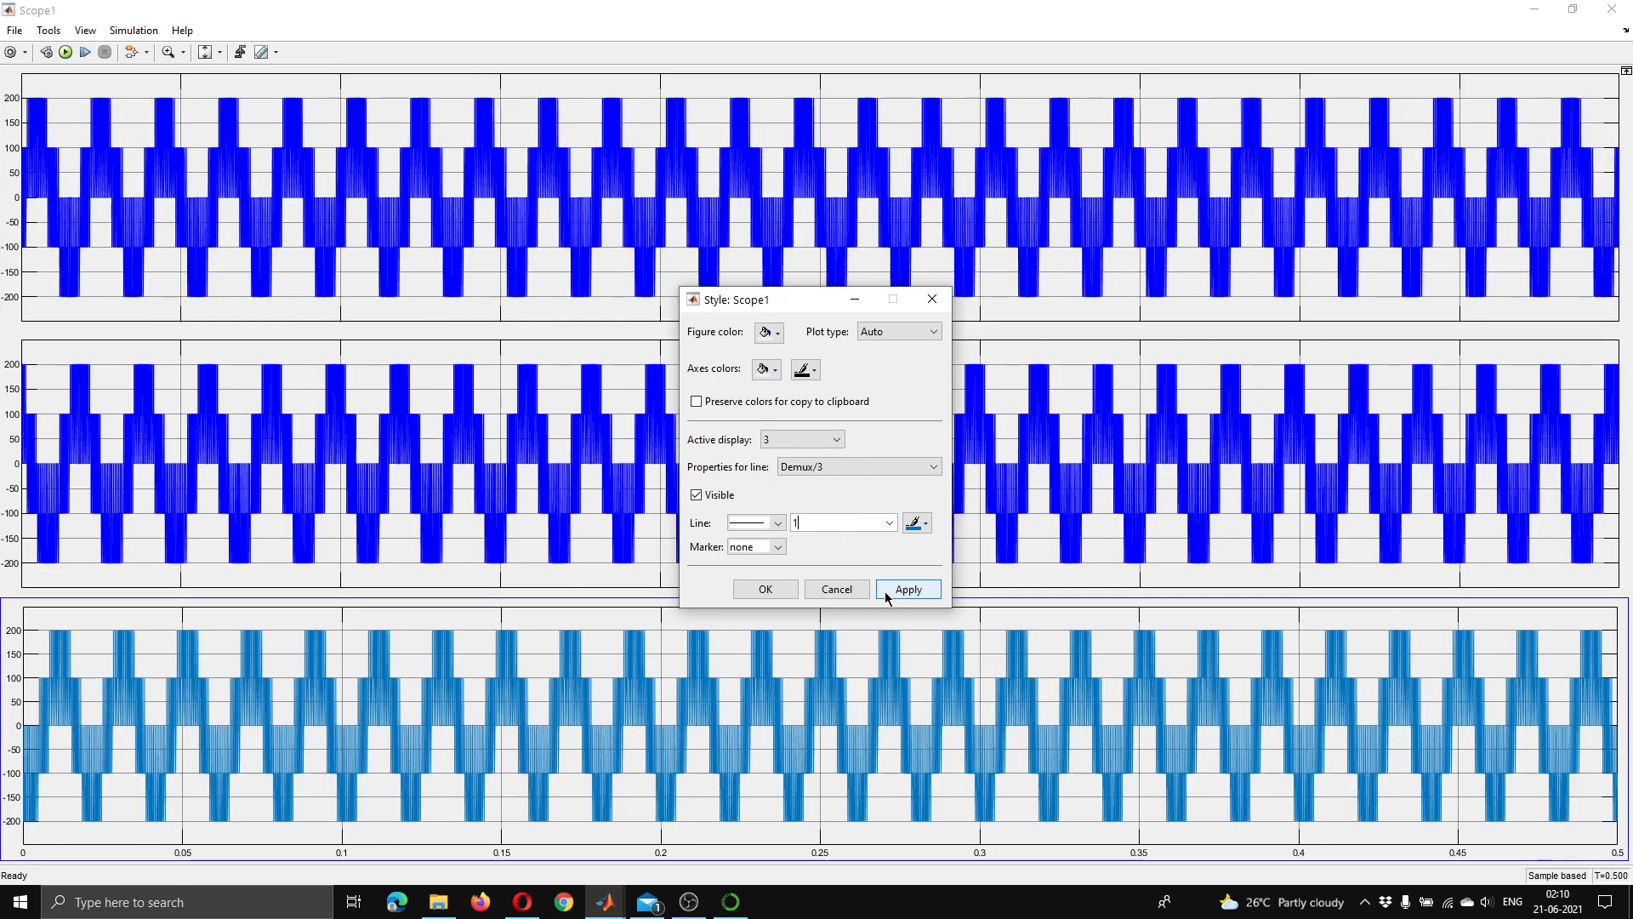
click(905, 588)
click(919, 522)
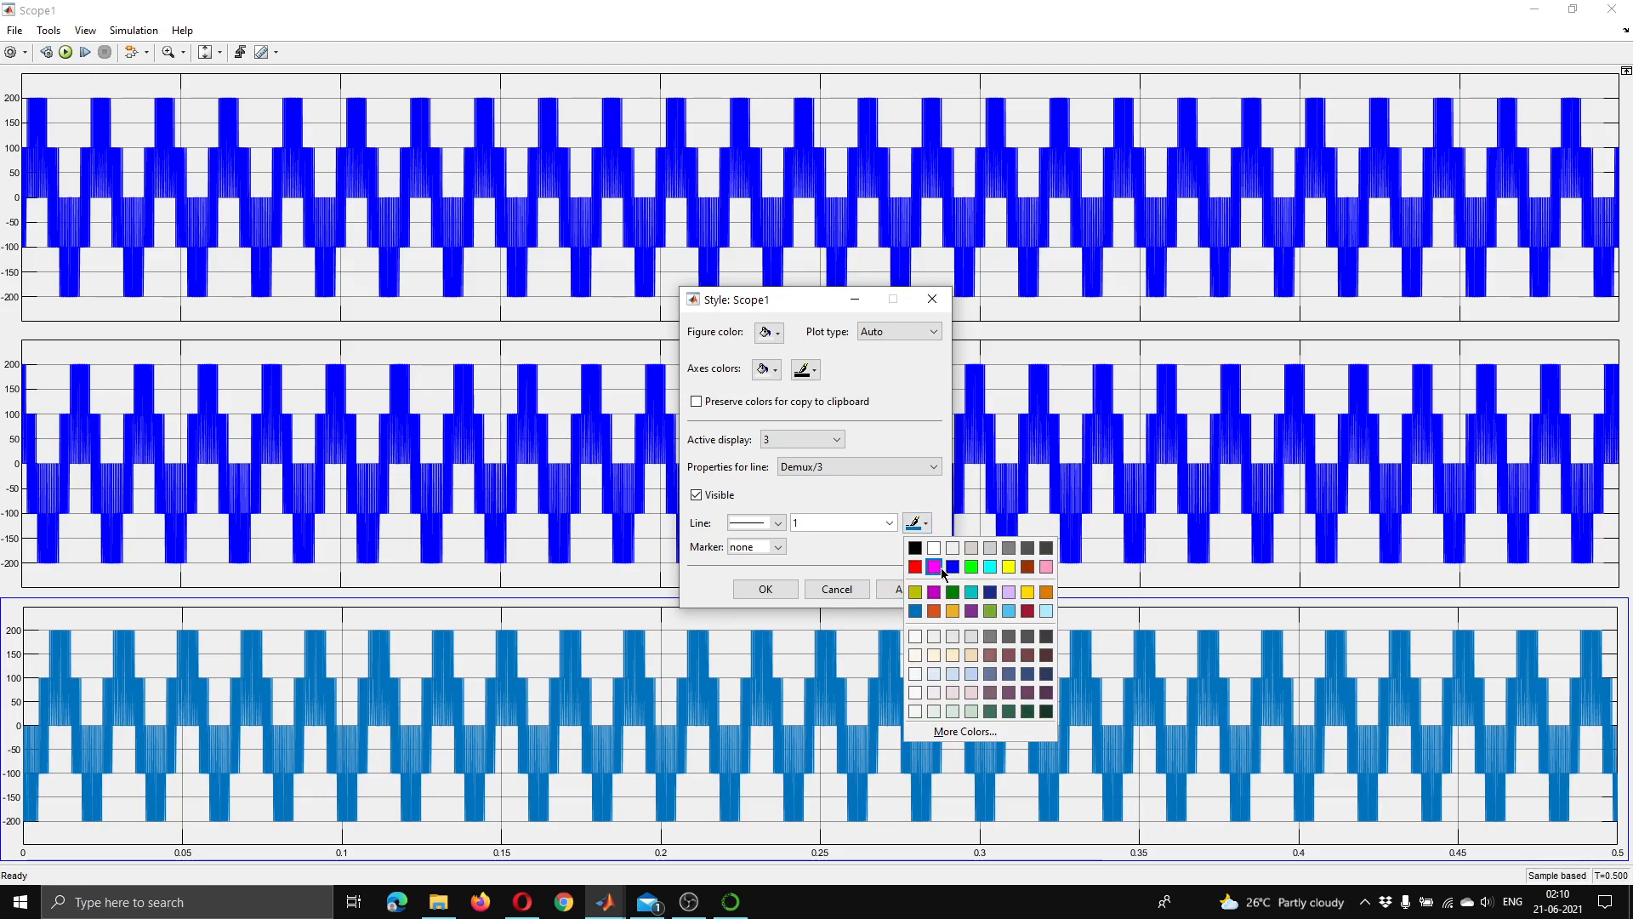
click(952, 566)
click(906, 589)
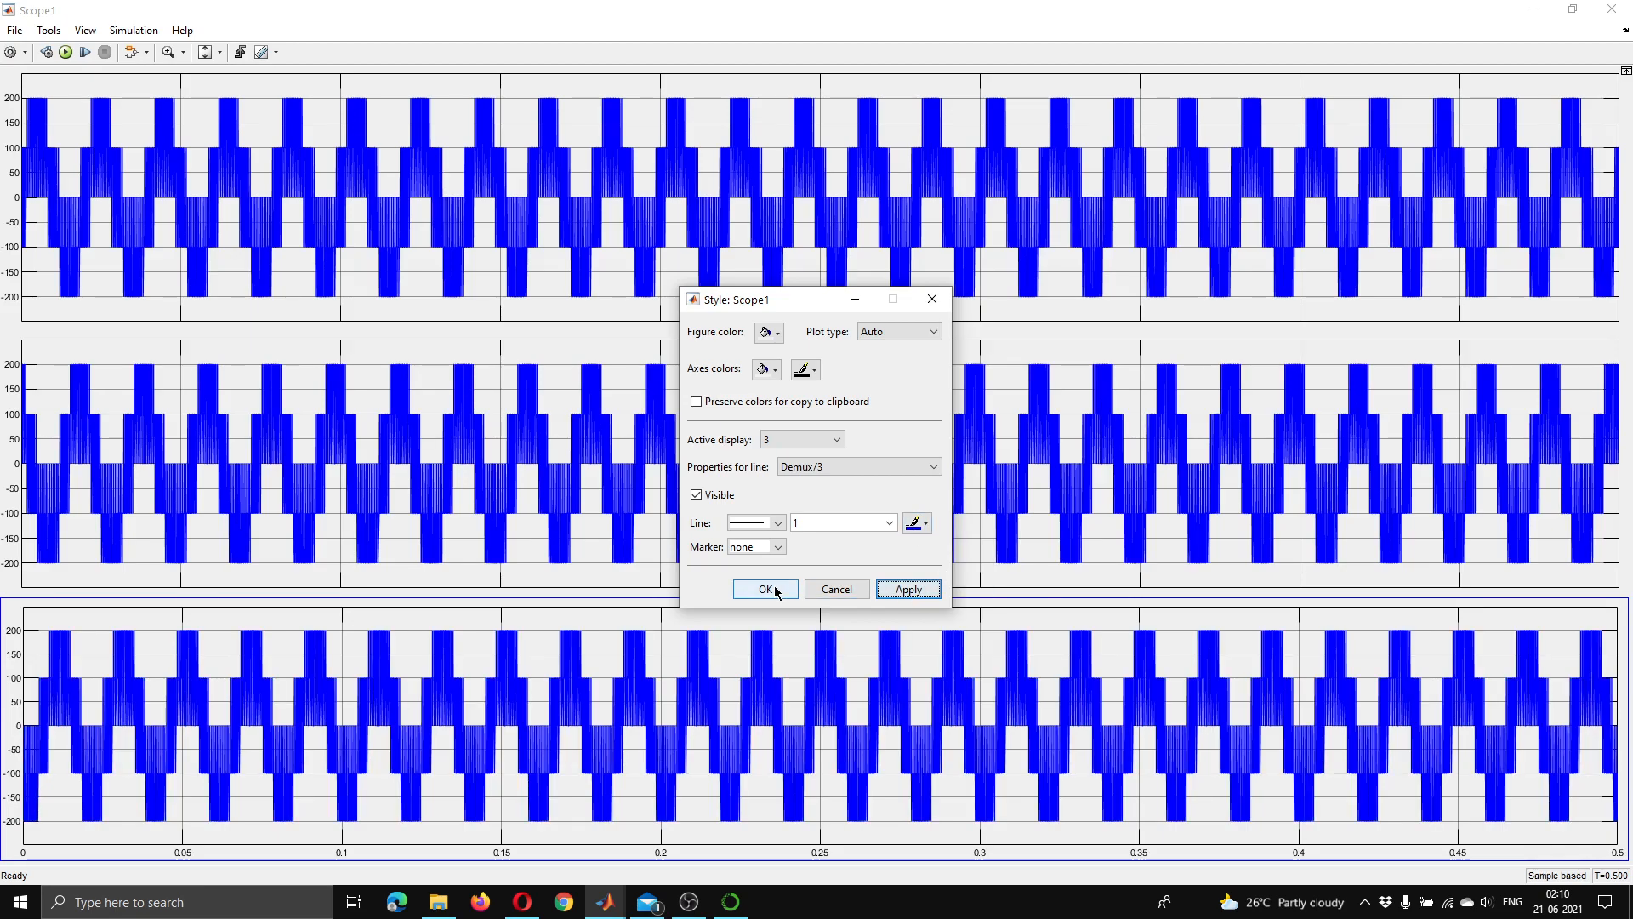
click(765, 588)
- Examine the three phase voltage waveforms in Scope1 magnified along time, from about 0.11 to 0.17 s, and close the scope
click(183, 53)
click(171, 75)
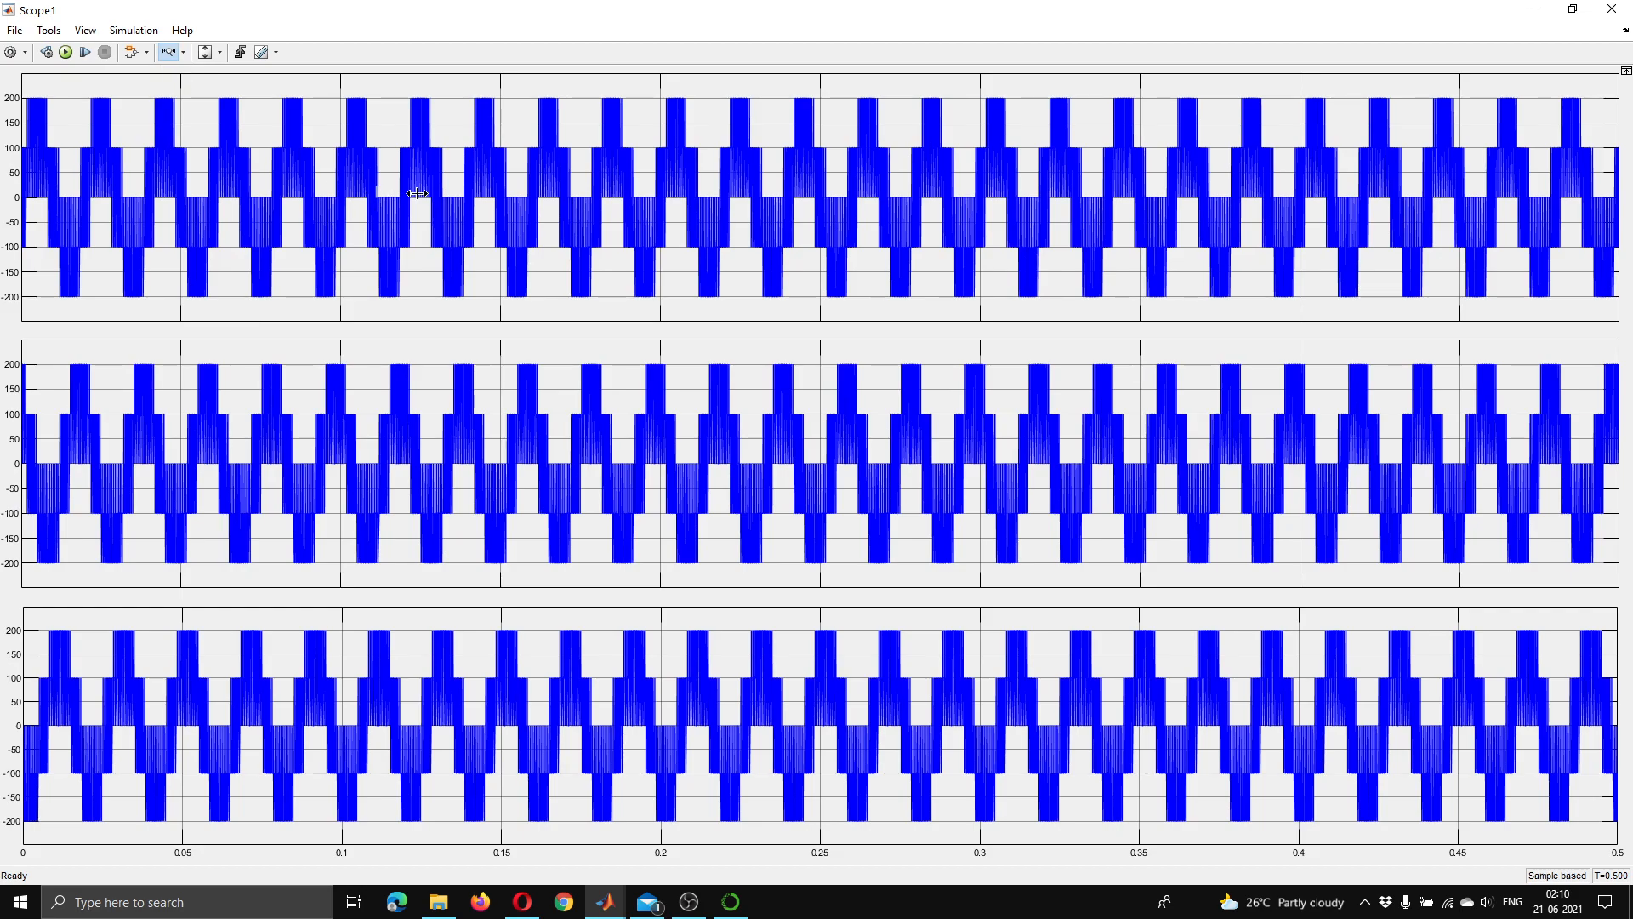
drag(377, 193, 575, 200)
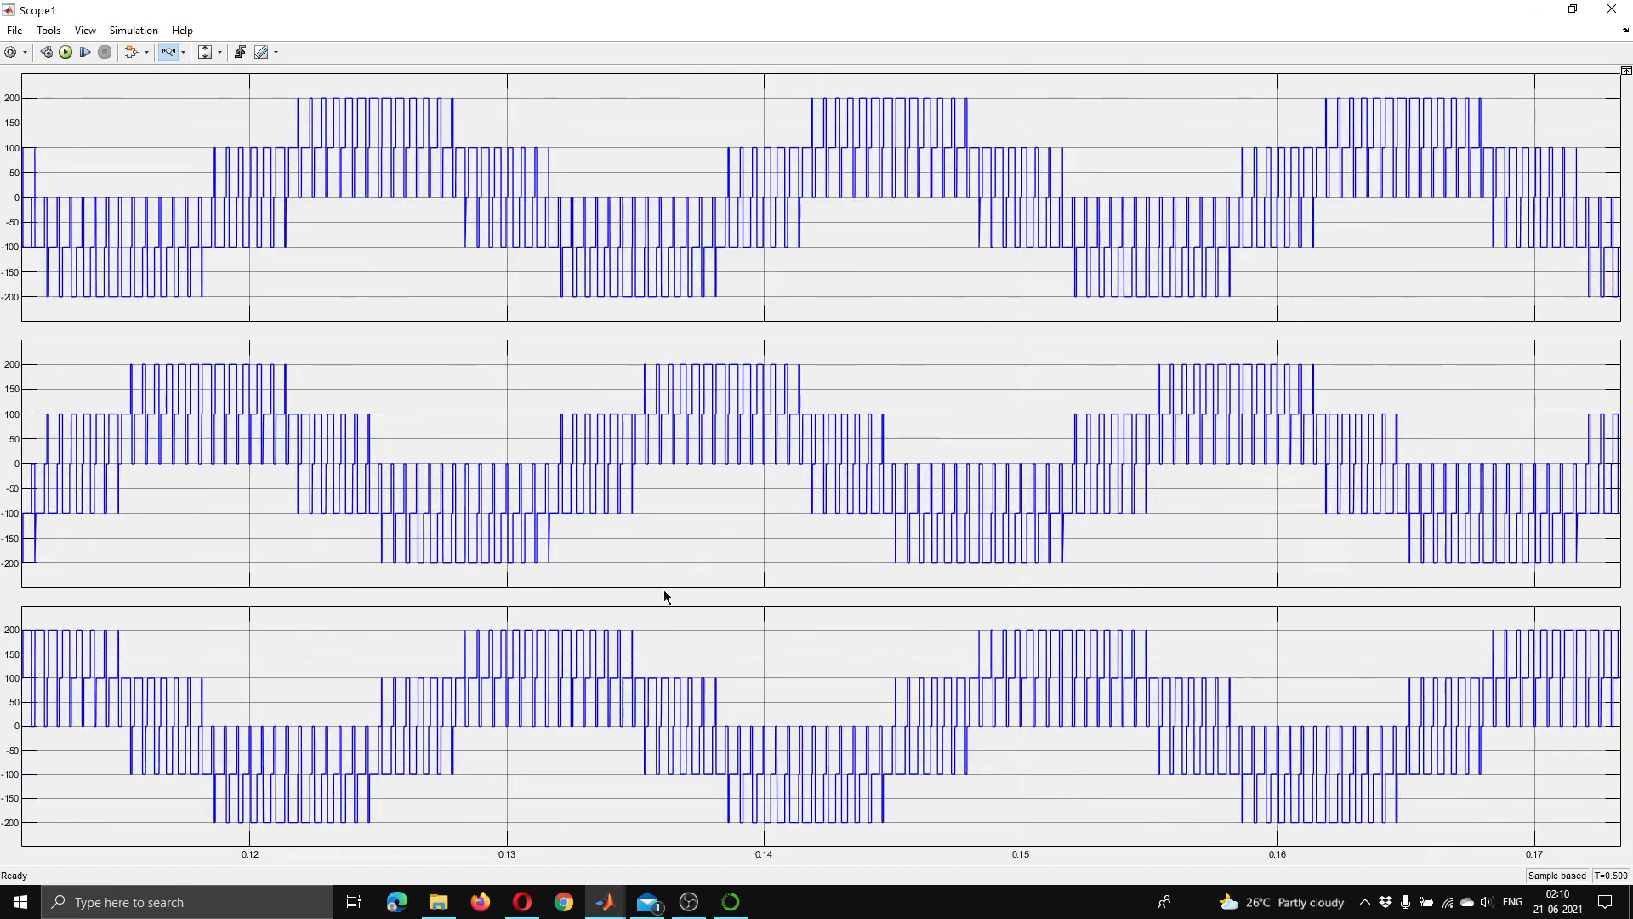
click(1608, 7)
- Examine the three-phase voltages and load currents in the maximized Scope2, magnified along time from about 0.08 to 0.14 s
click(1578, 400)
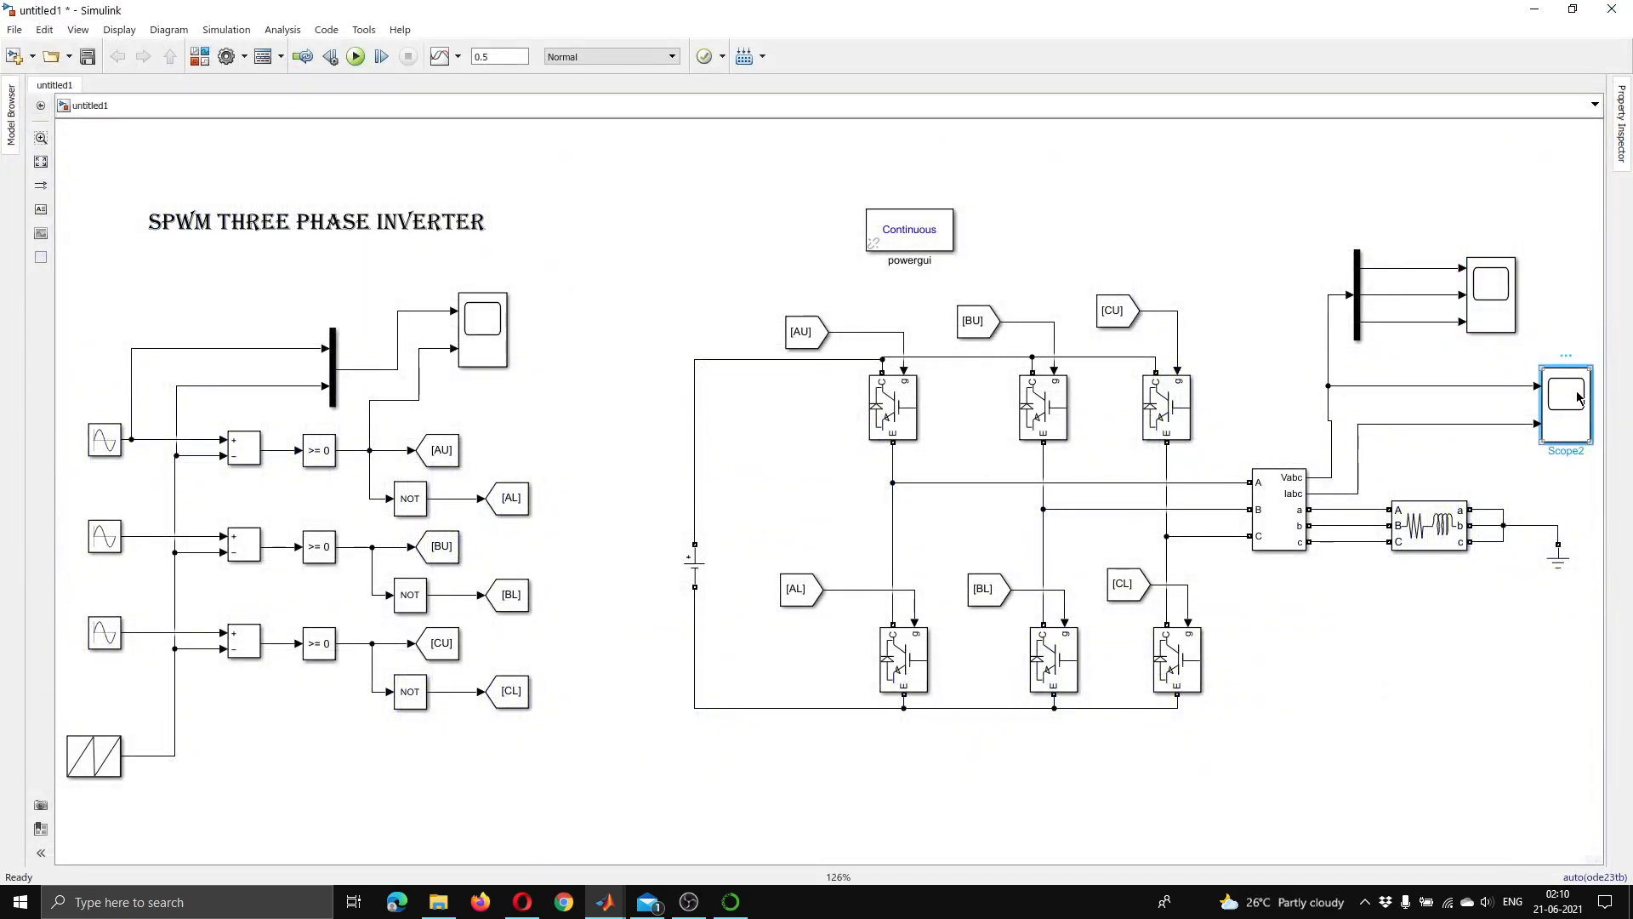
double_click(1577, 399)
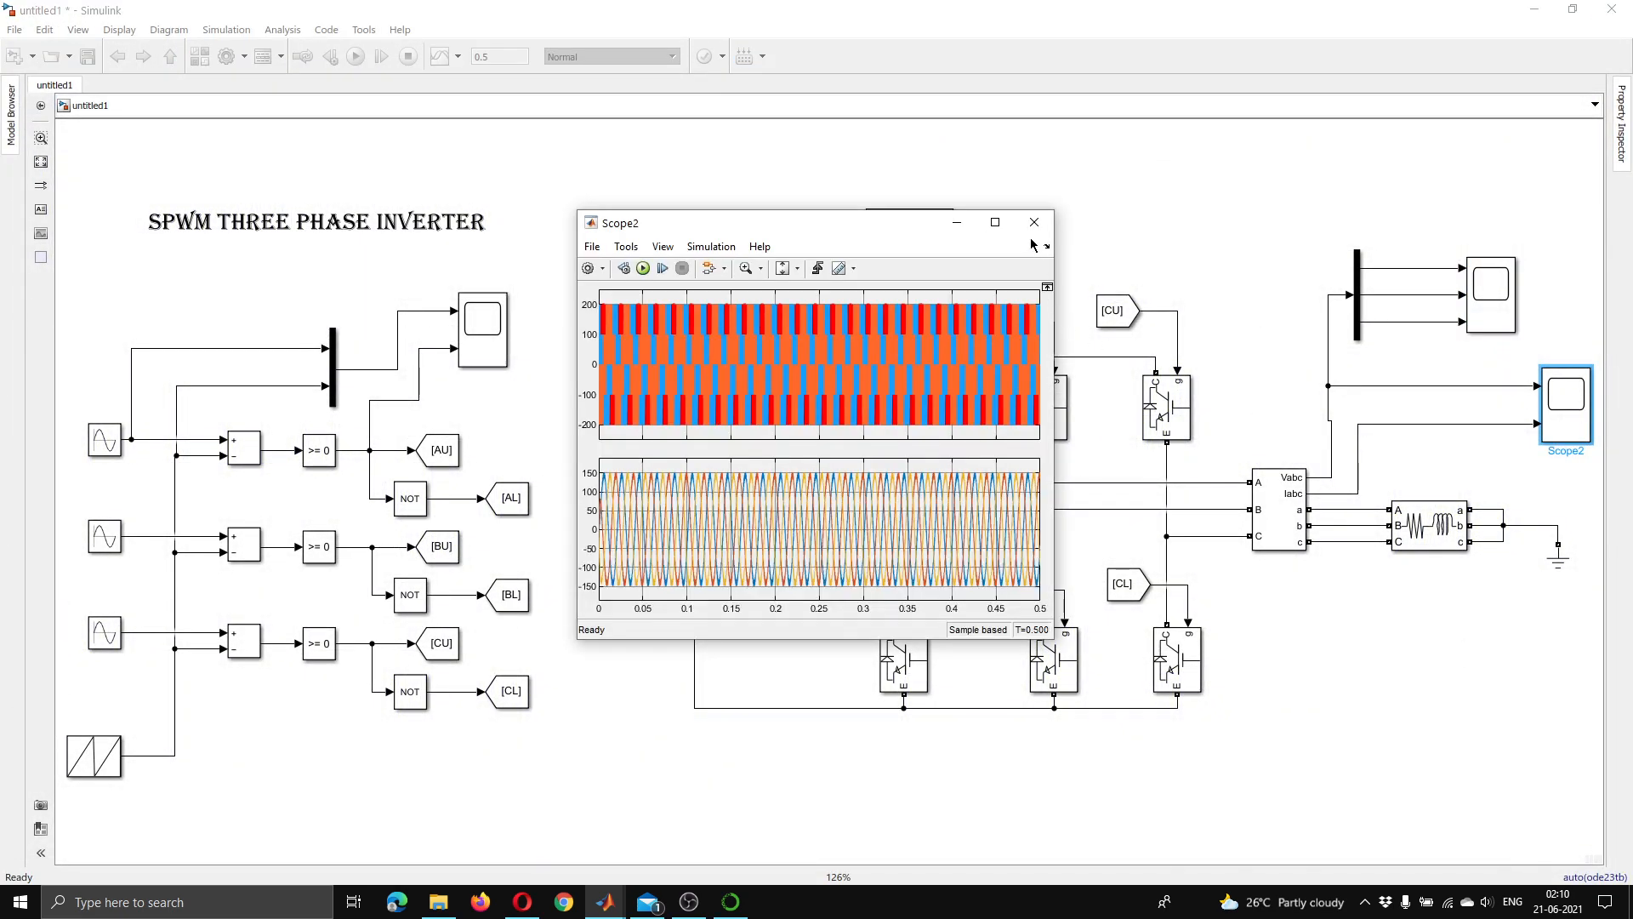
click(1007, 230)
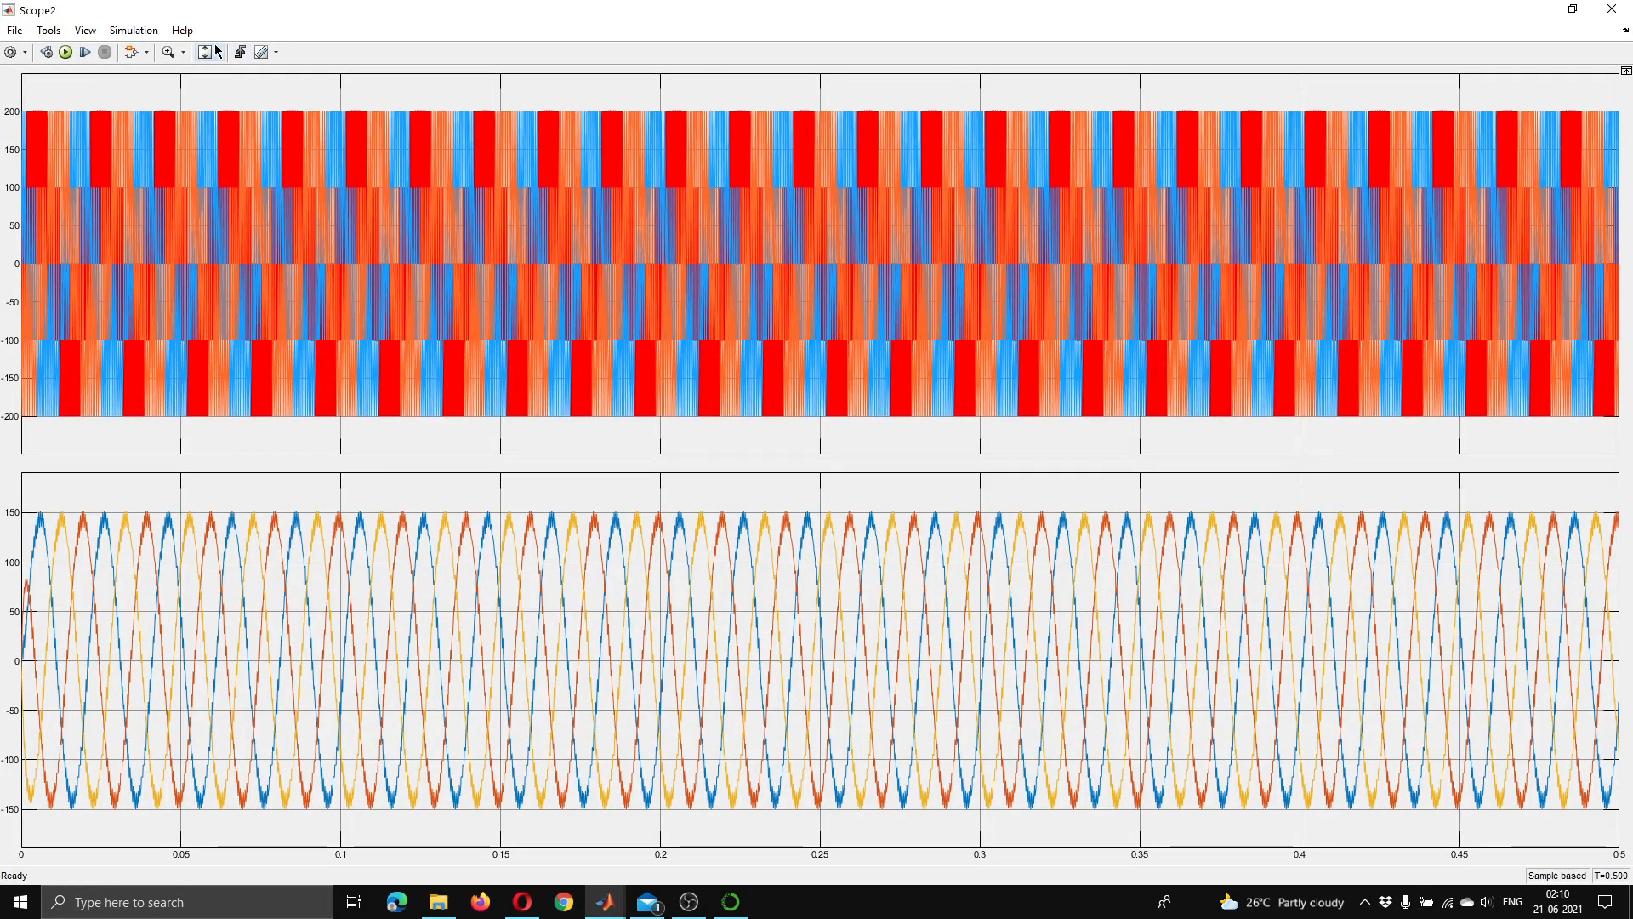
click(183, 52)
click(177, 77)
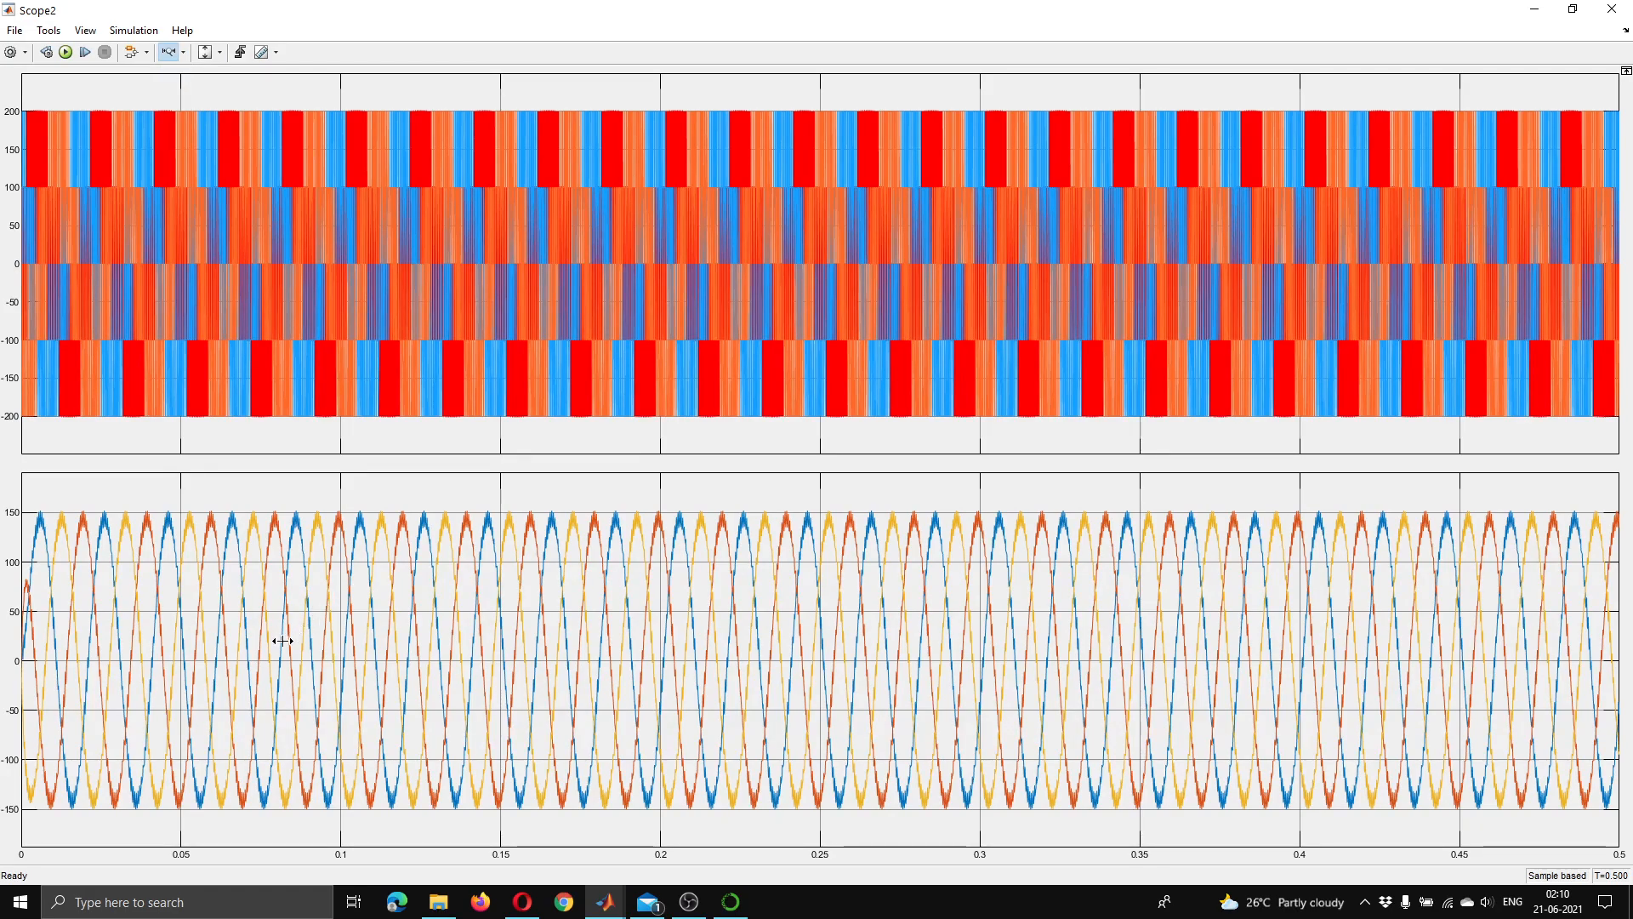
drag(281, 671, 481, 671)
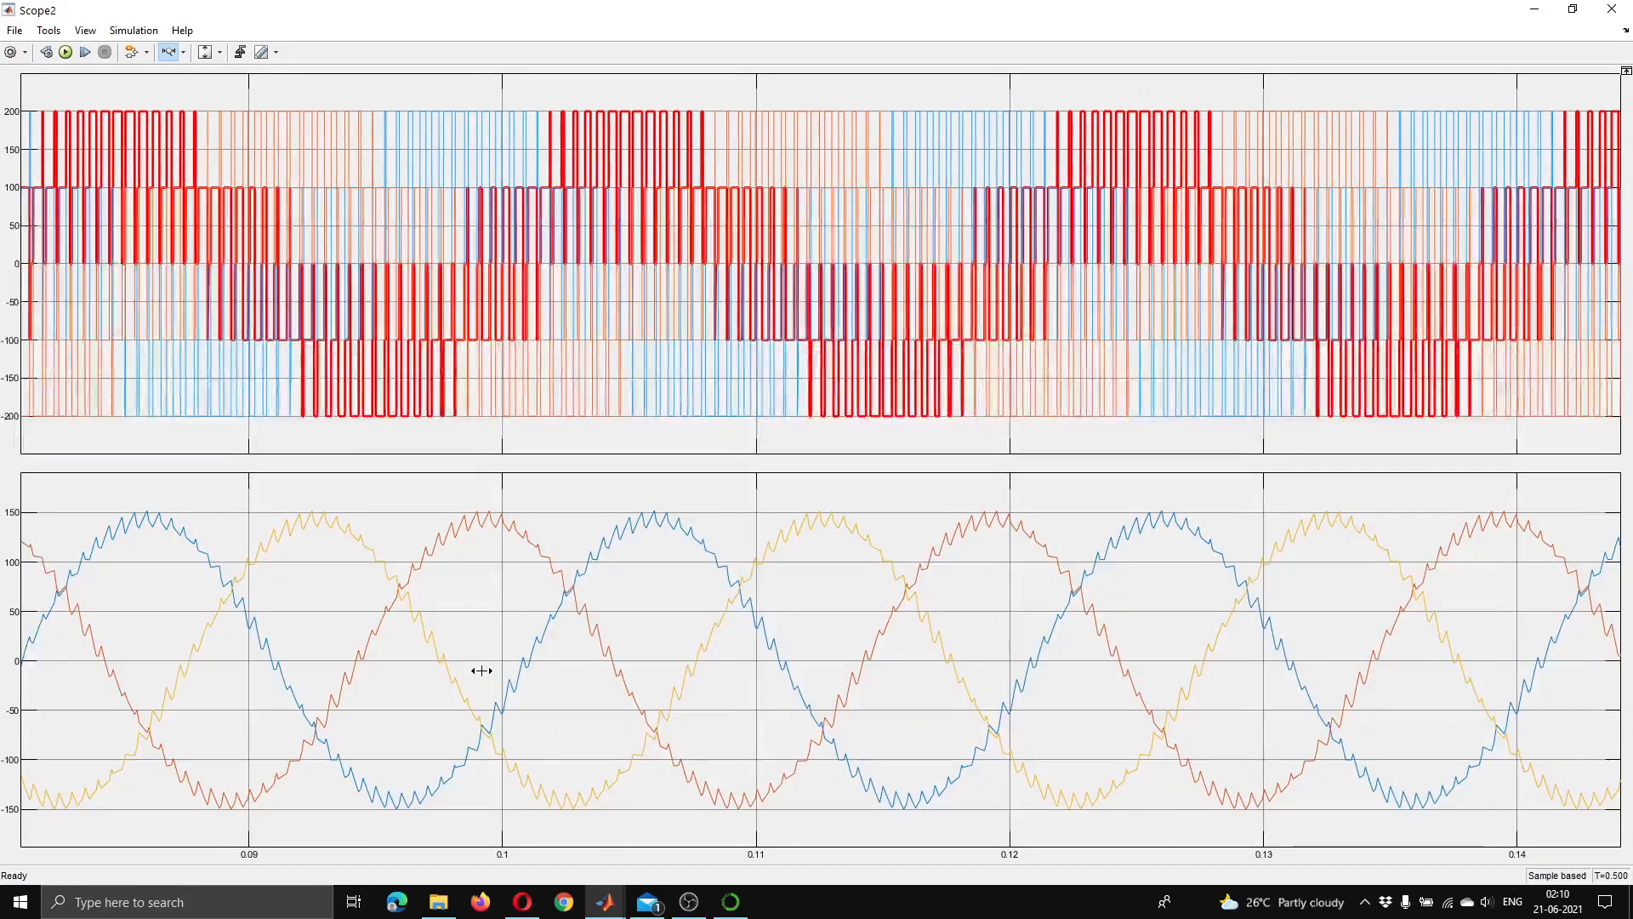
- Examine the Scope2 voltages and currents magnified along time from about 0.091 to 0.1 s, and restore the full time range
drag(276, 227, 506, 230)
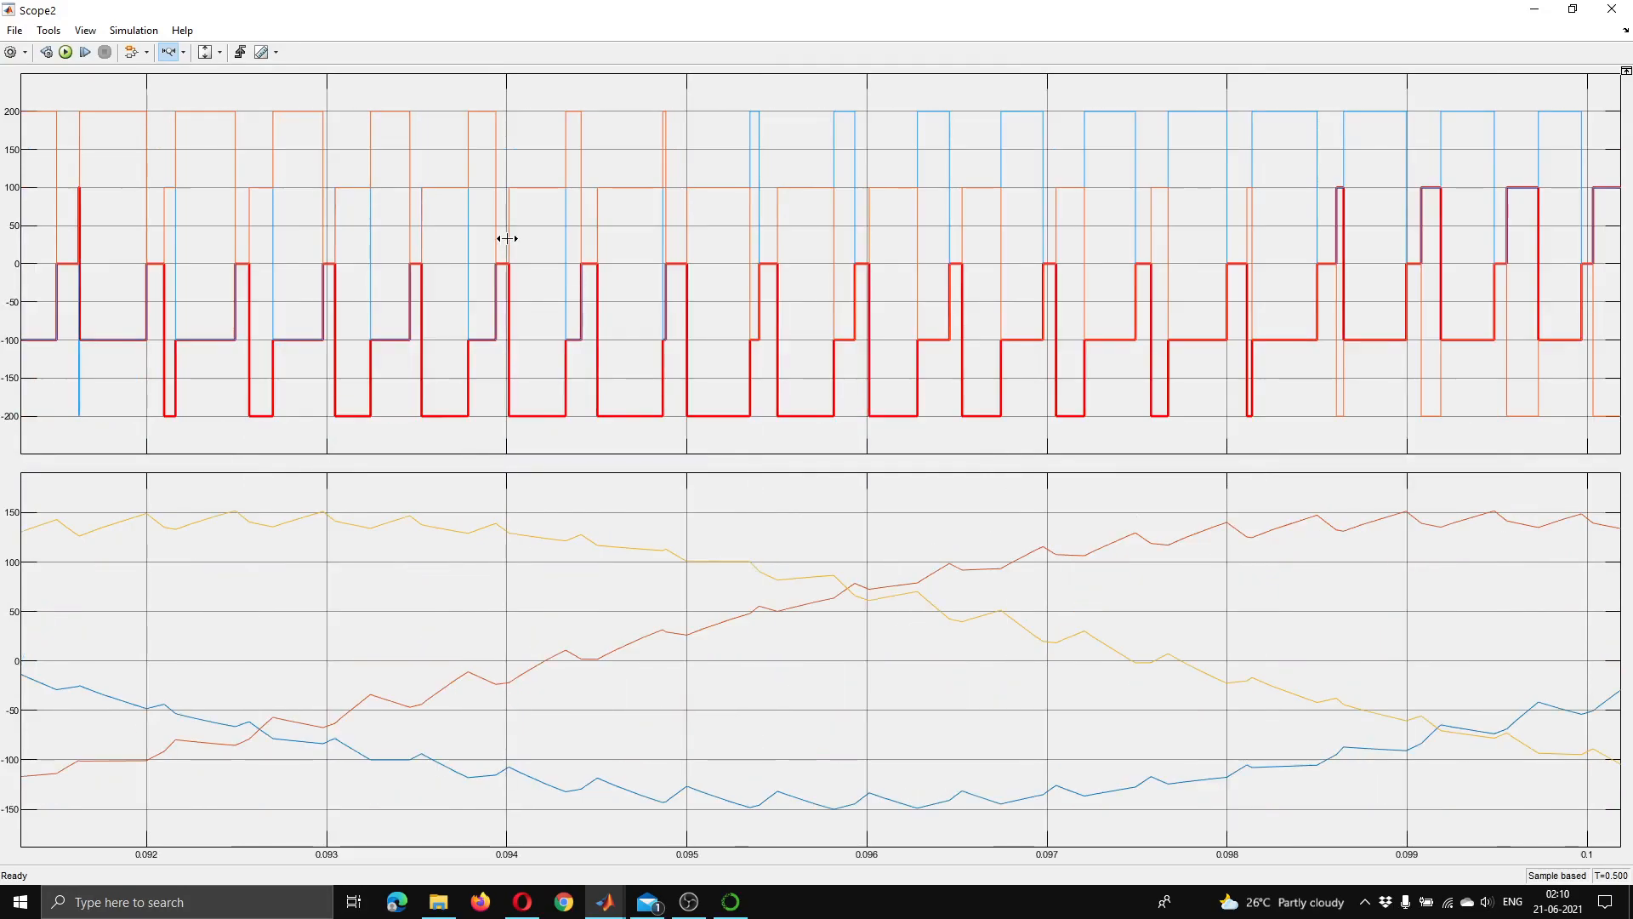
click(219, 52)
click(210, 74)
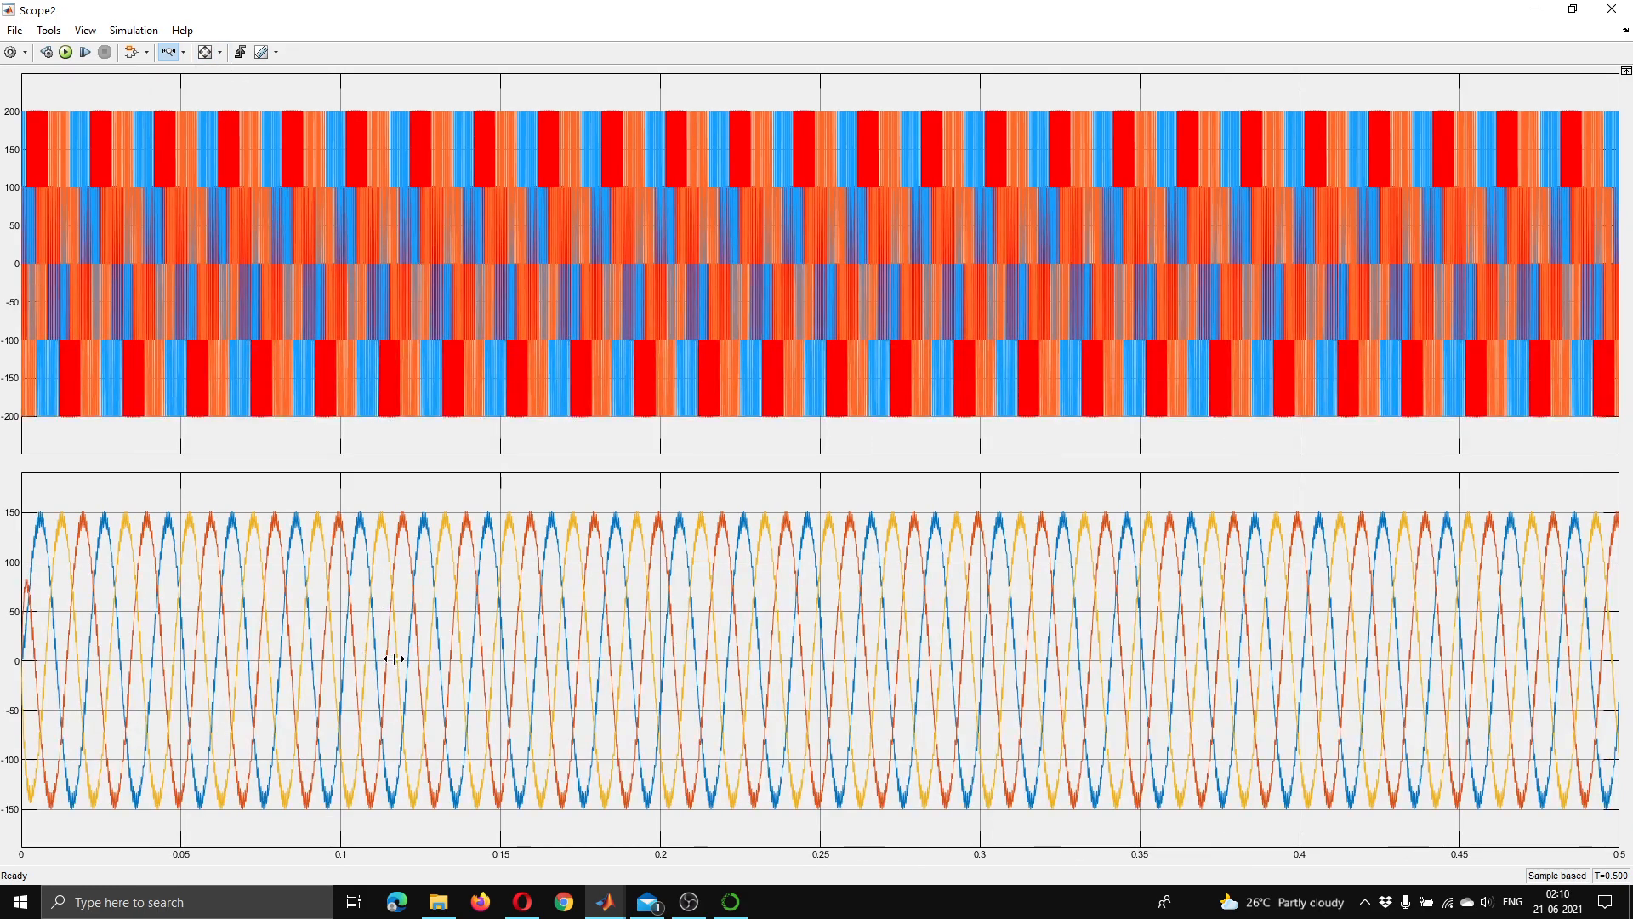
- Set the first Three-Phase V-I Measurement line in Scope2's display 2 to line width 1
click(85, 31)
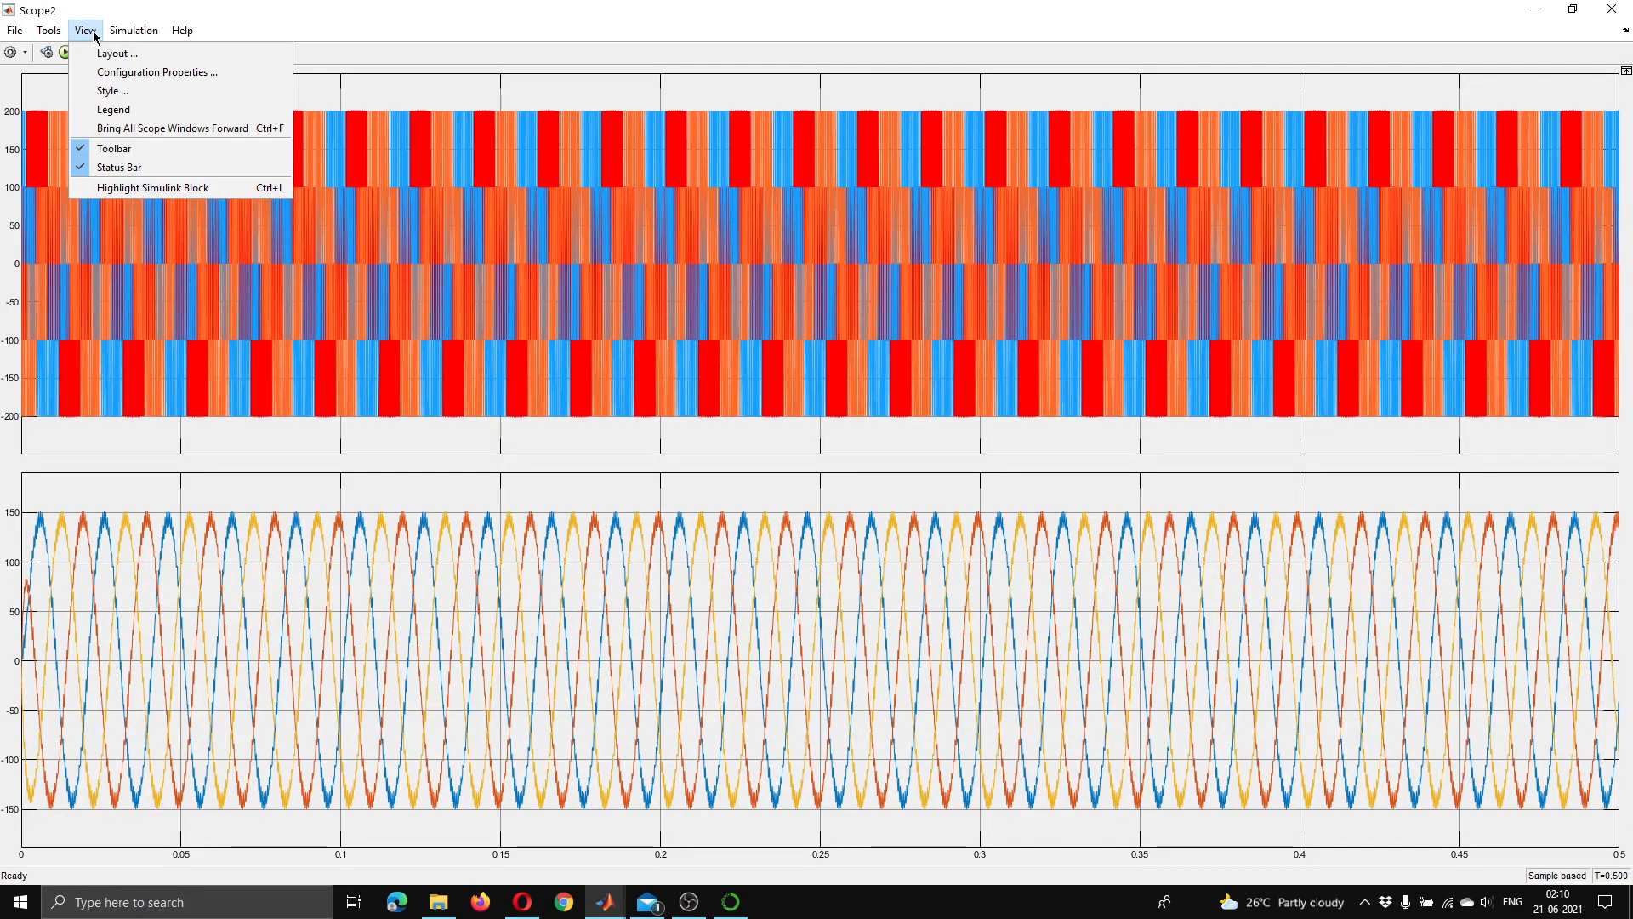
click(99, 90)
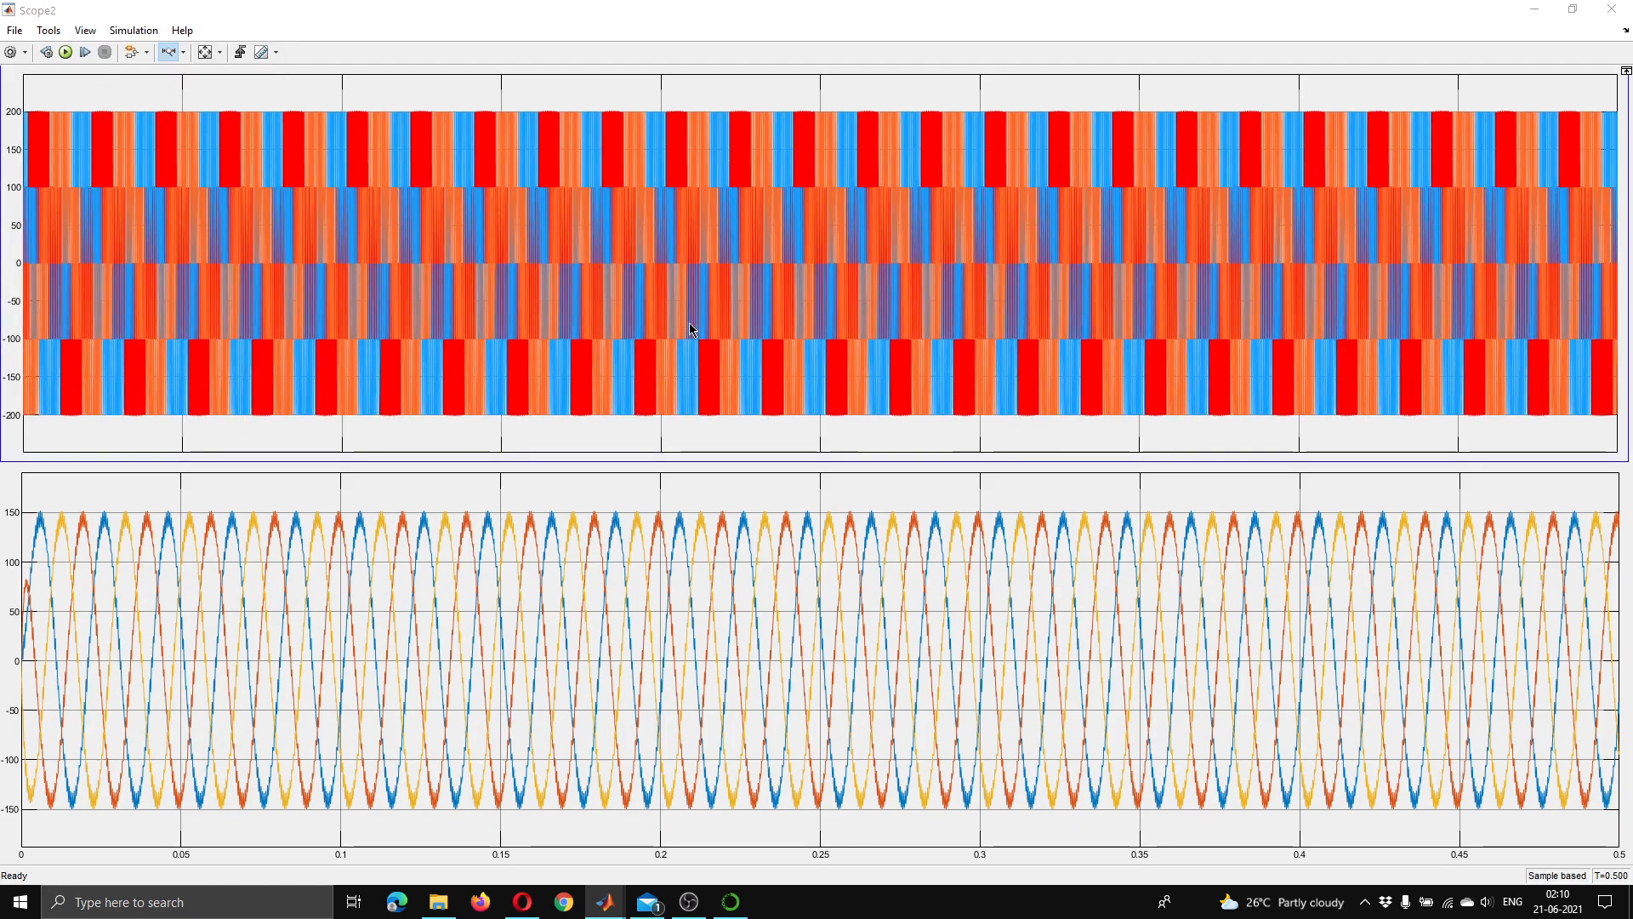
click(823, 440)
click(781, 467)
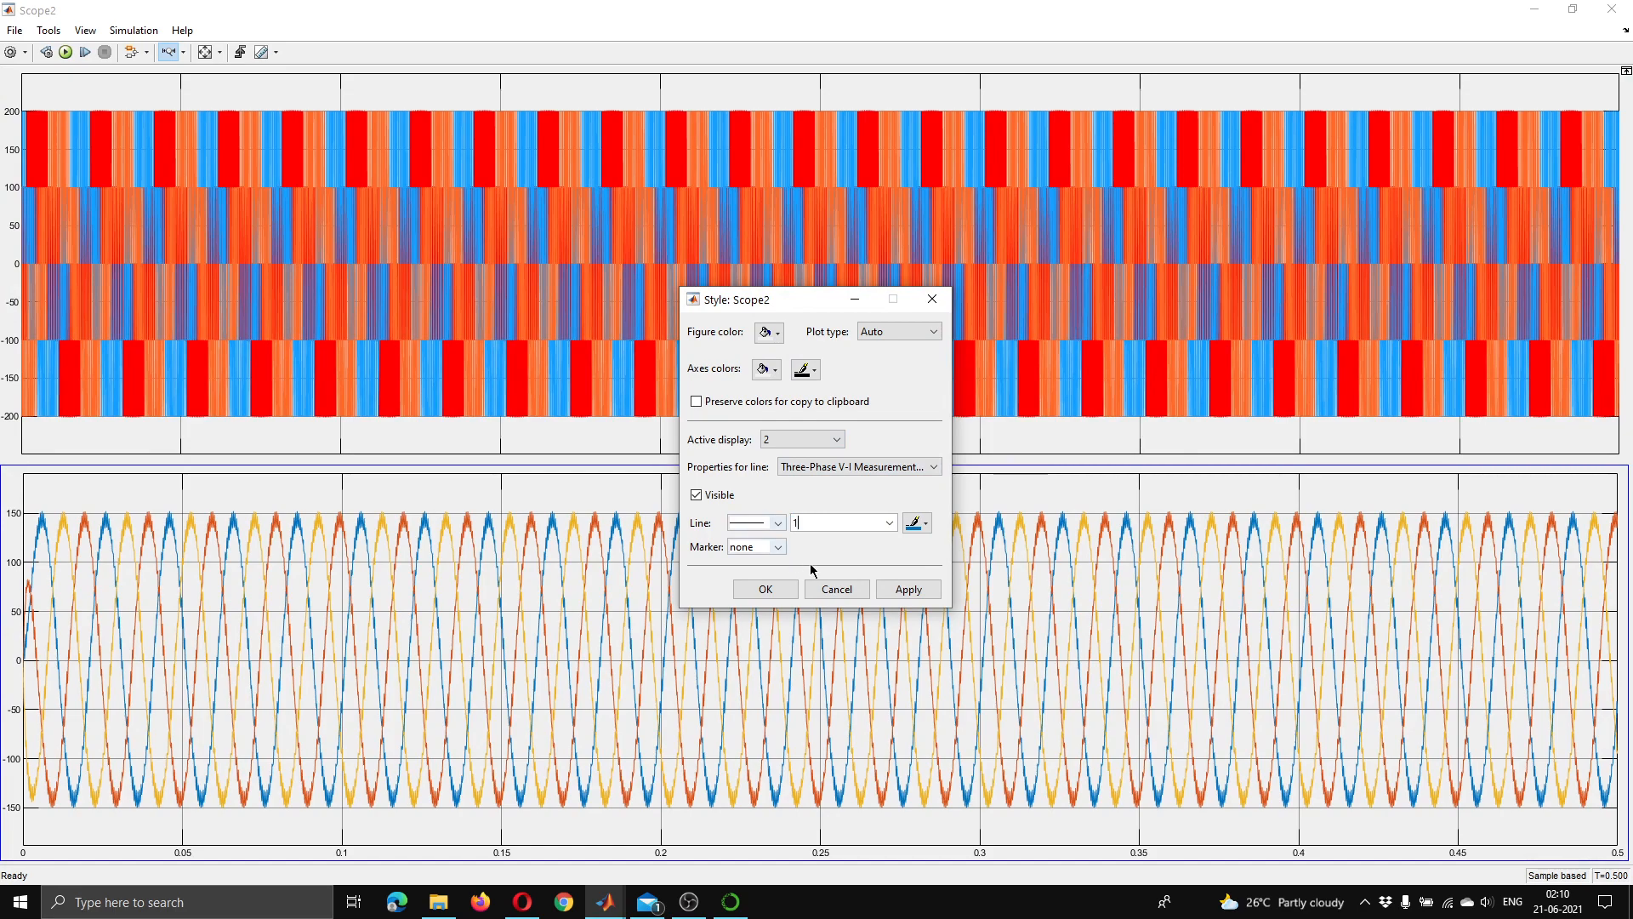
- Color the first Three-Phase V-I Measurement line in Scope2's display 2 red
click(917, 522)
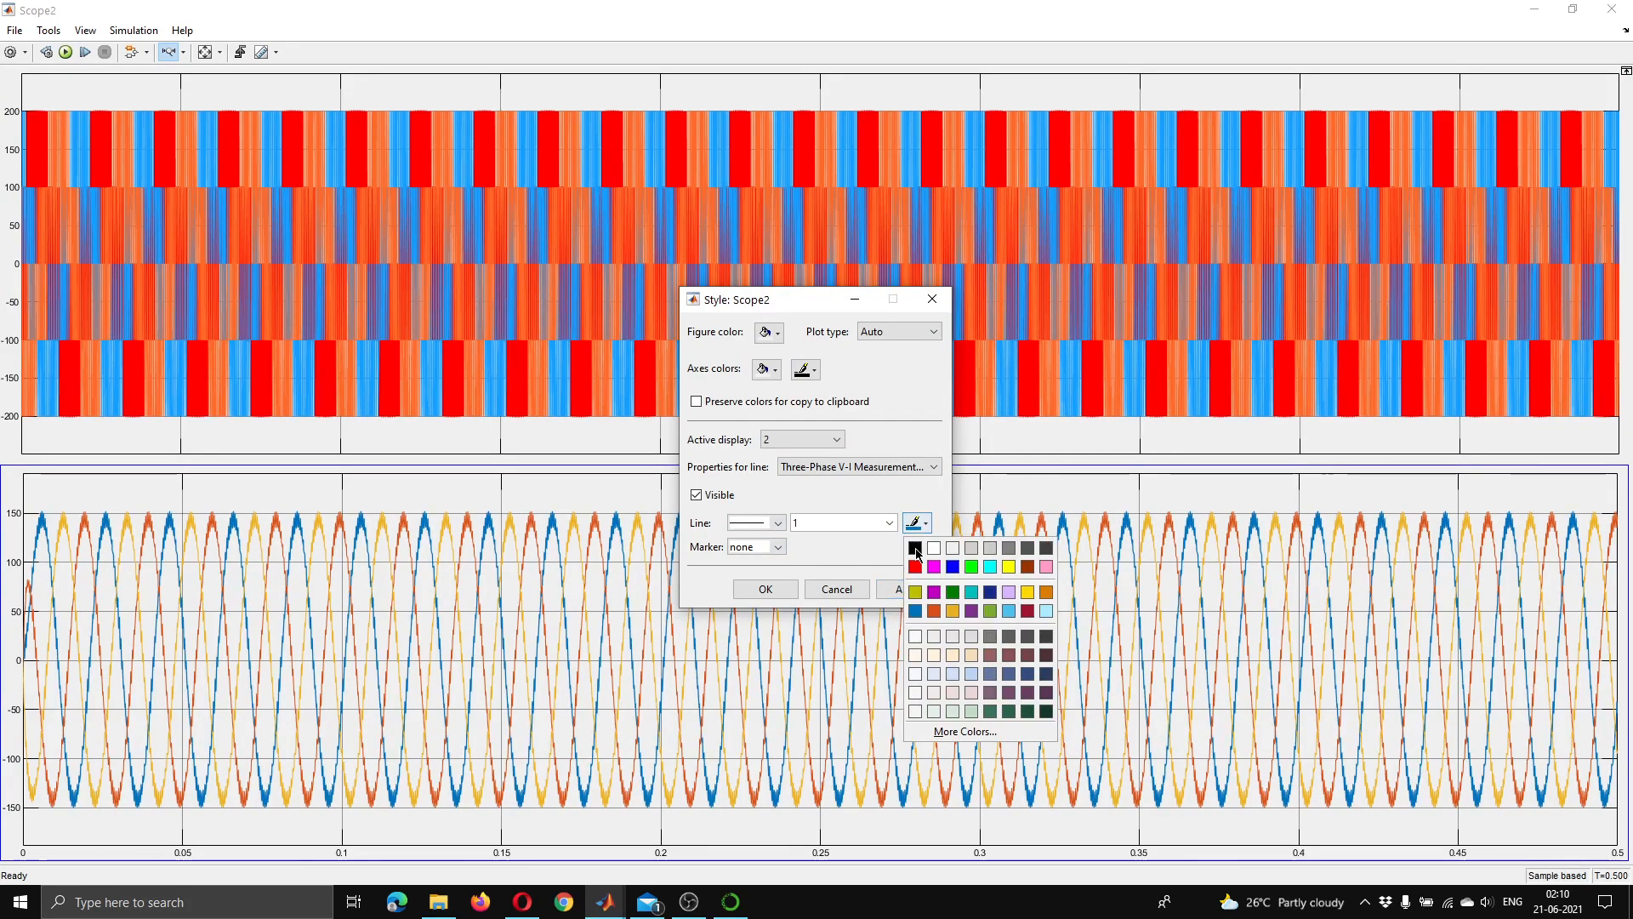
click(862, 493)
click(842, 467)
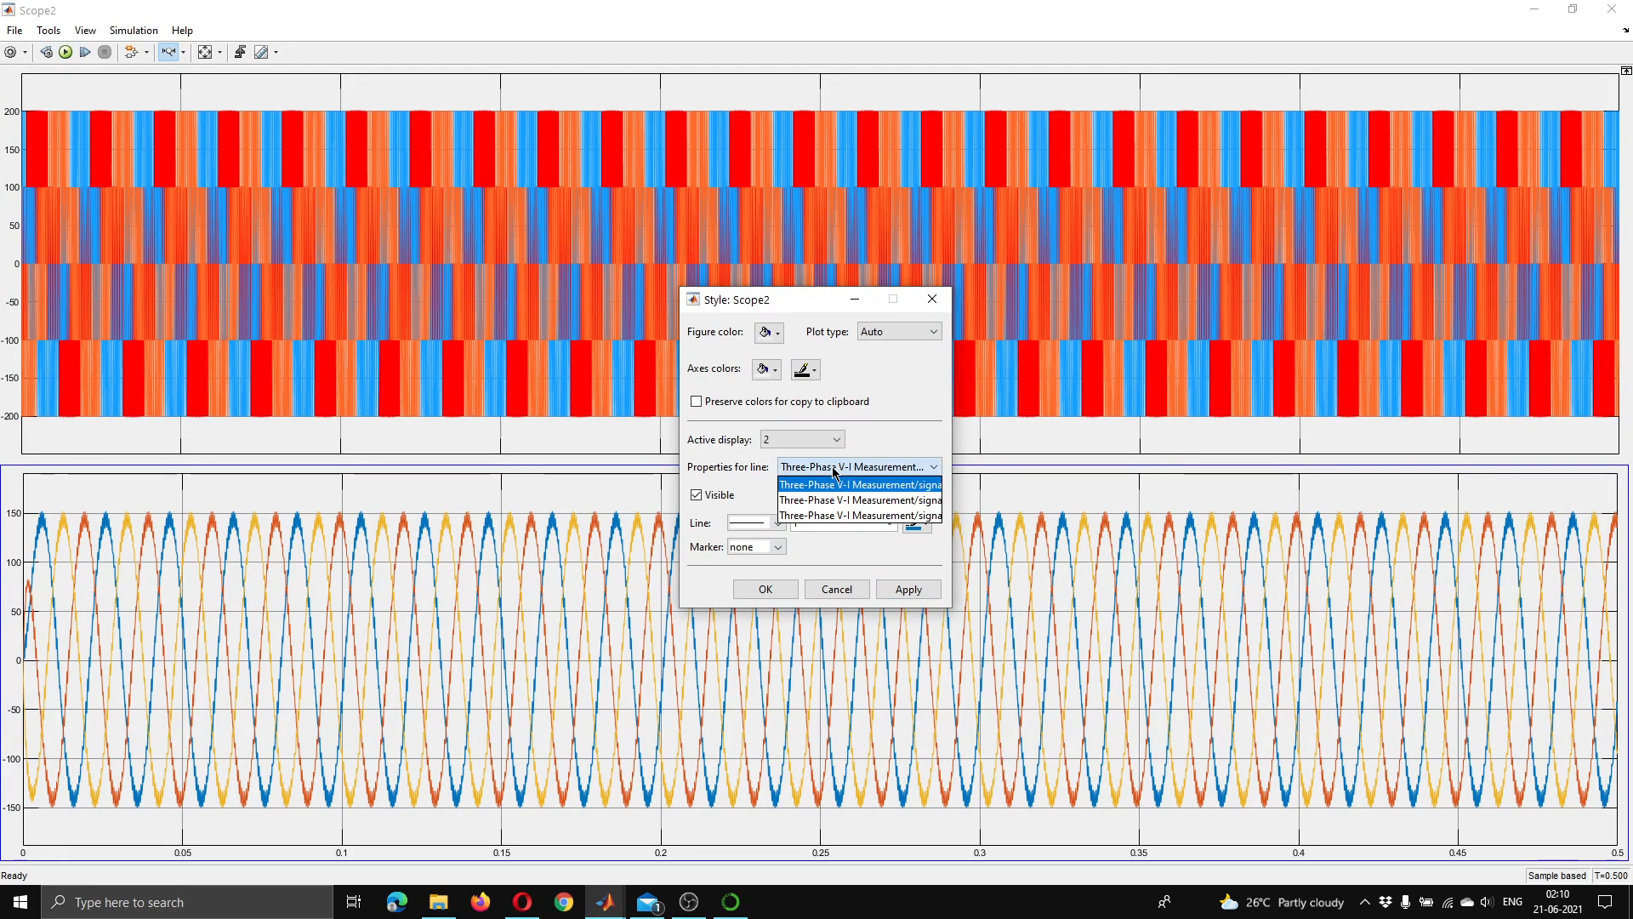
click(753, 494)
click(876, 470)
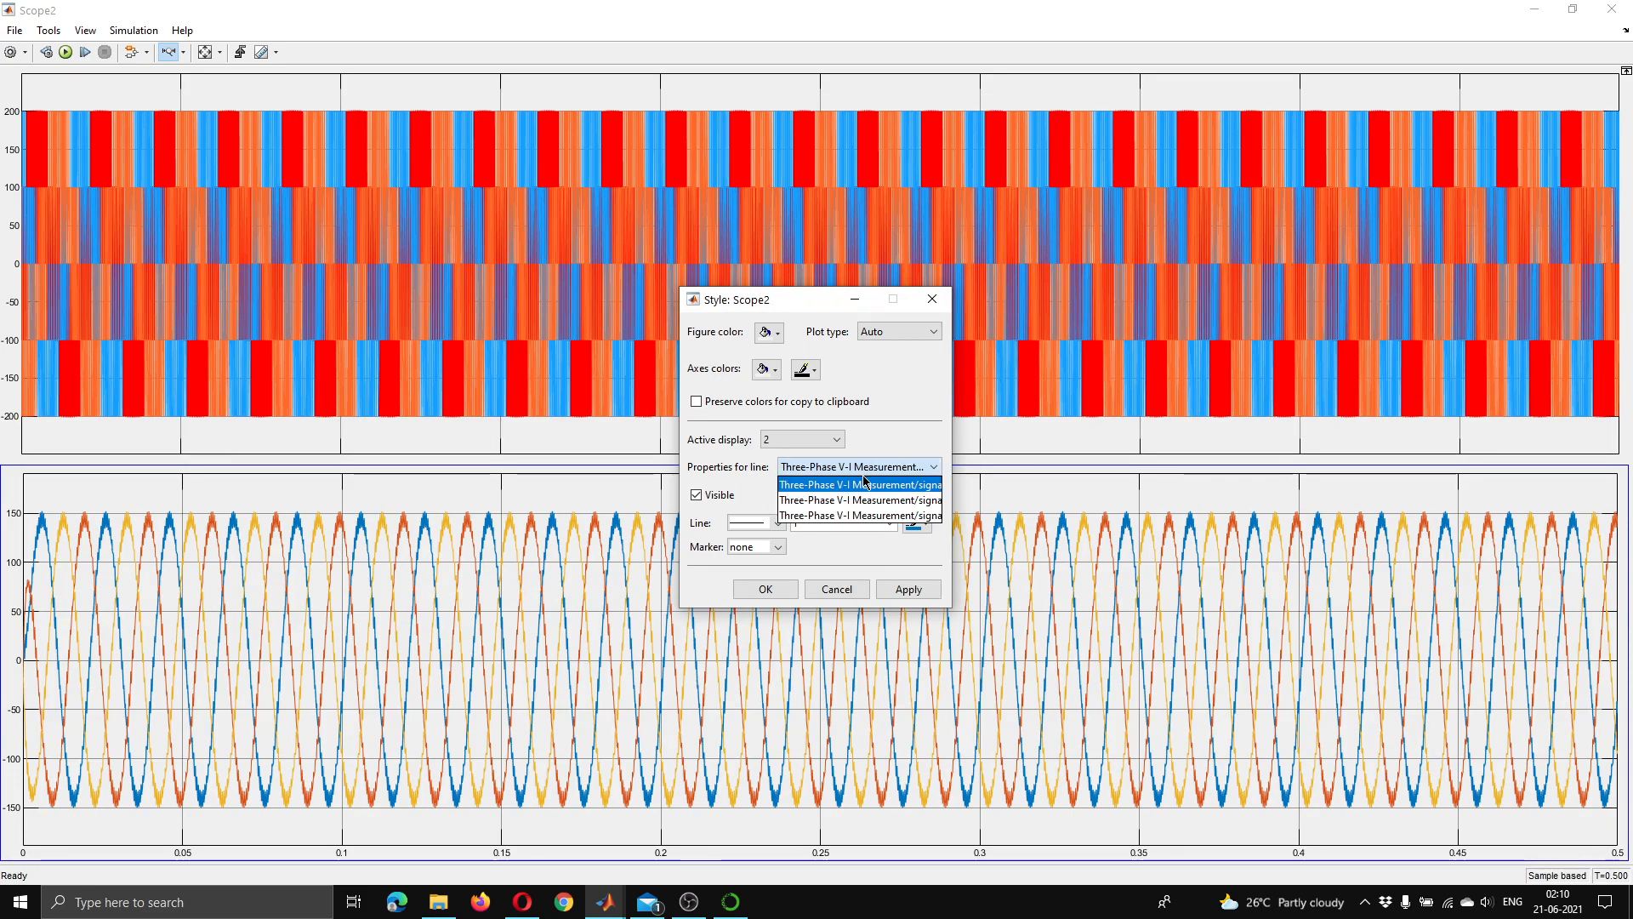
click(862, 485)
click(917, 523)
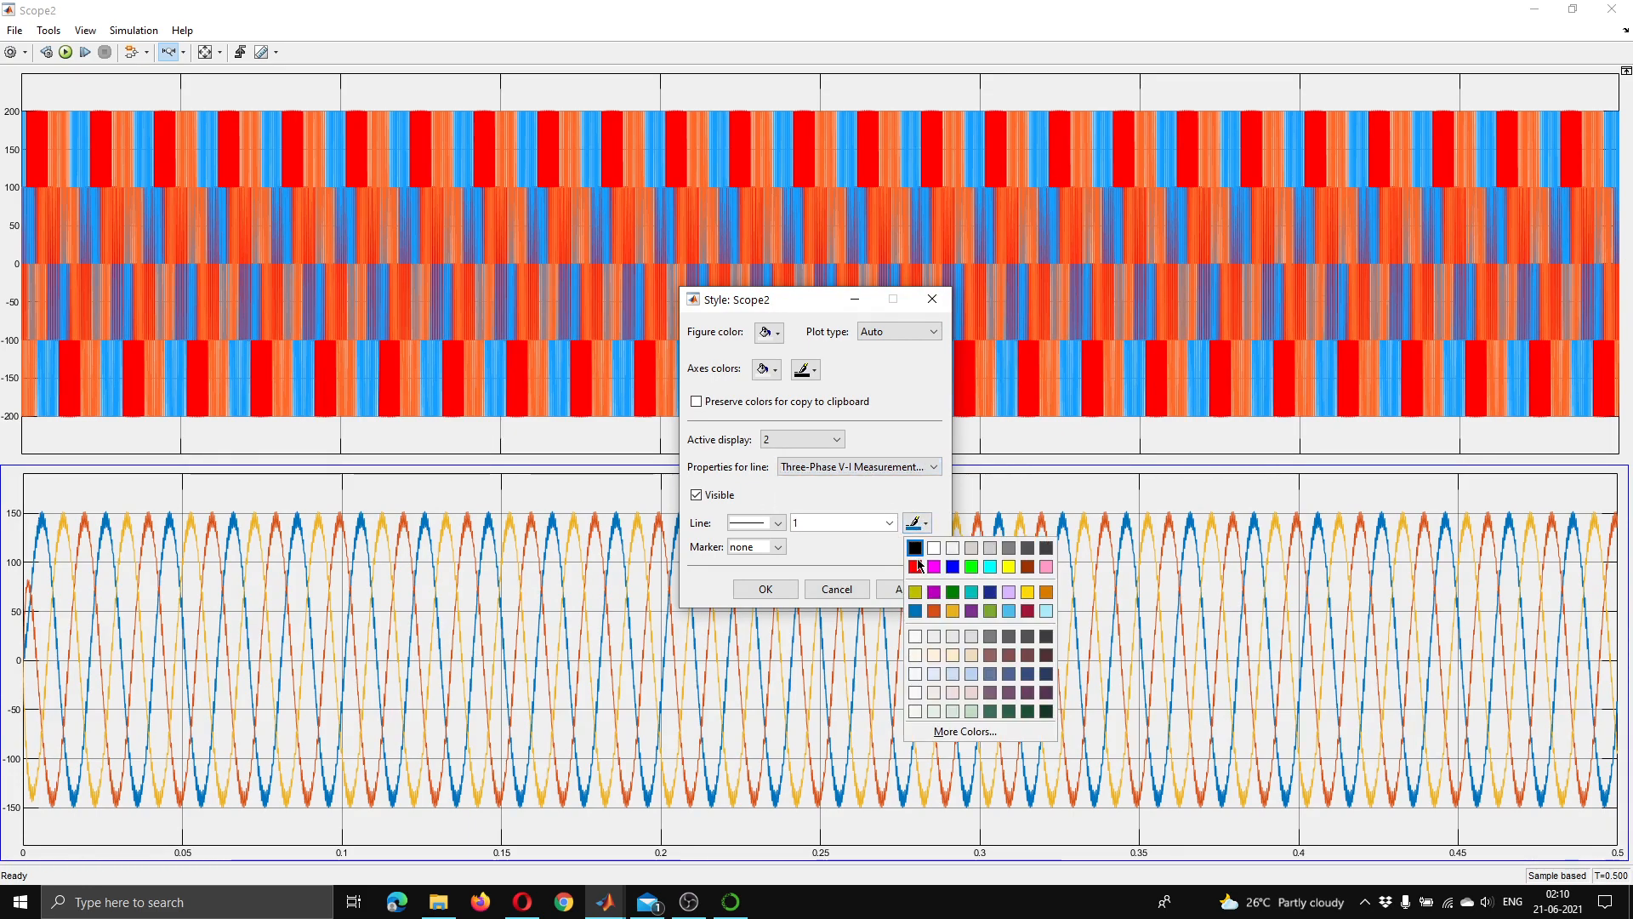
click(918, 568)
click(909, 589)
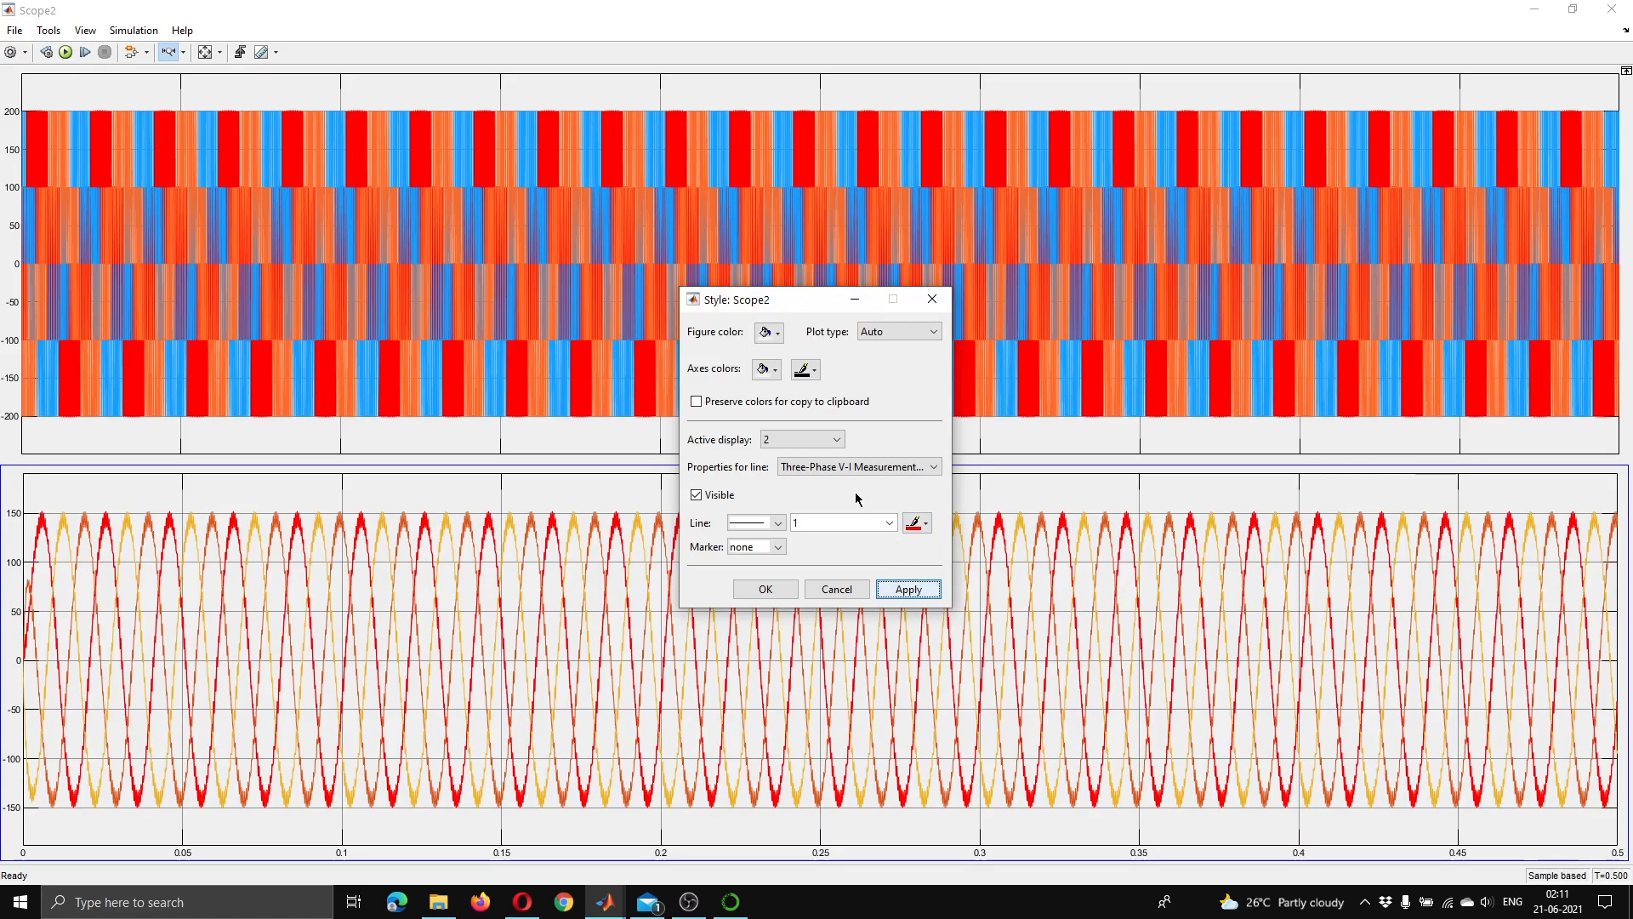
- Style the second Three-Phase V-I Measurement line in Scope2's display 2 with line width 1 and yellow color
click(847, 467)
click(832, 500)
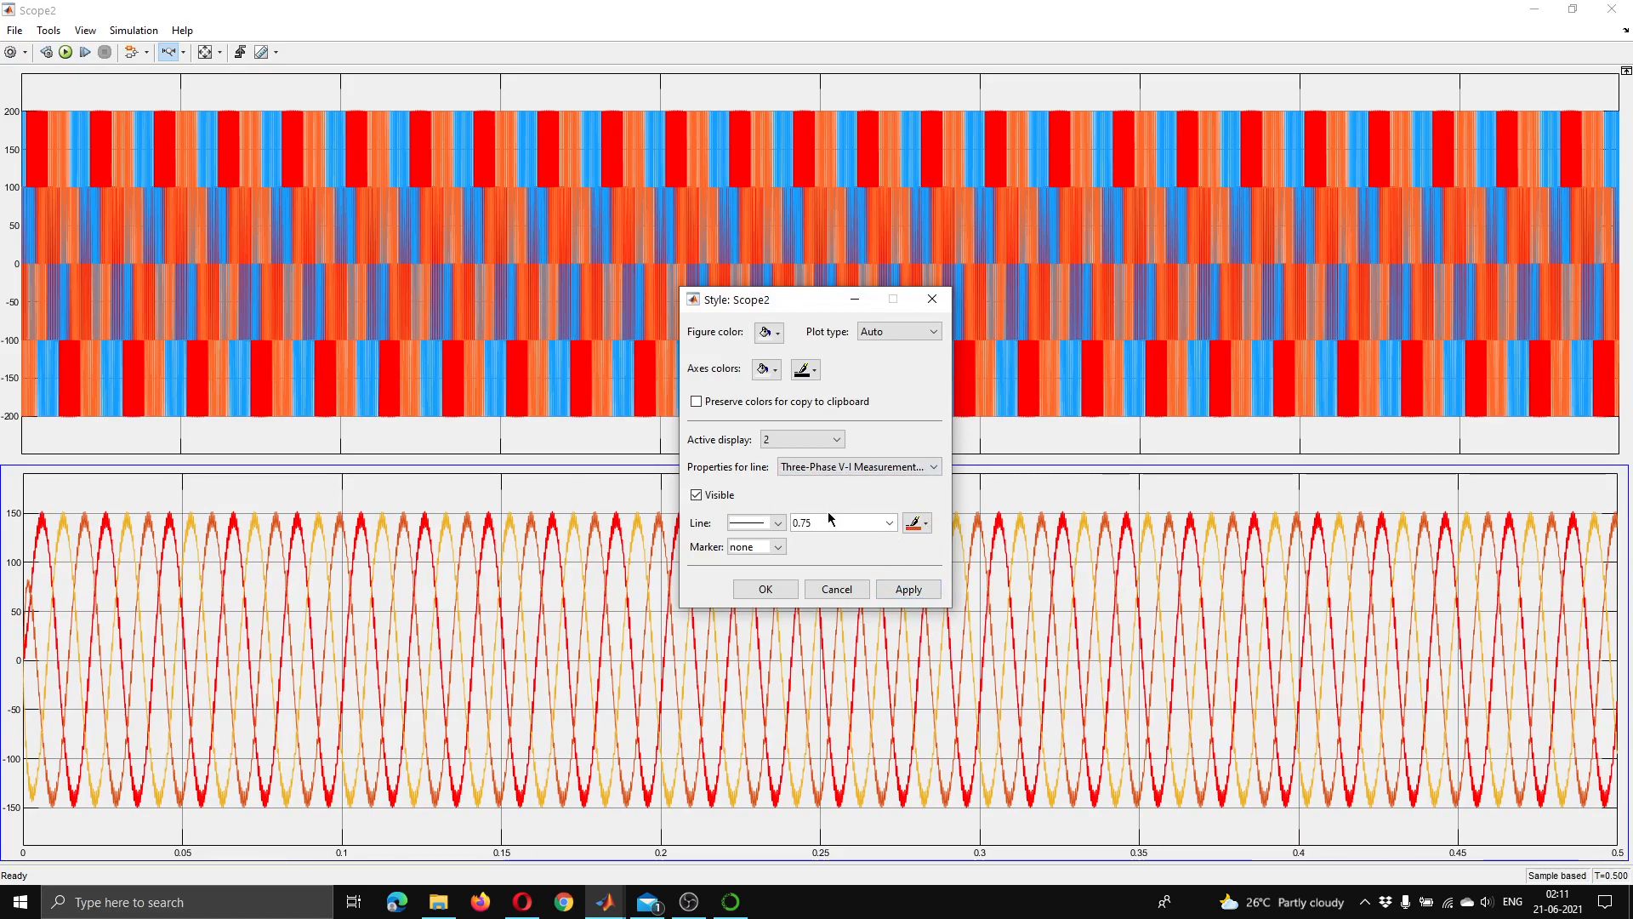
click(917, 522)
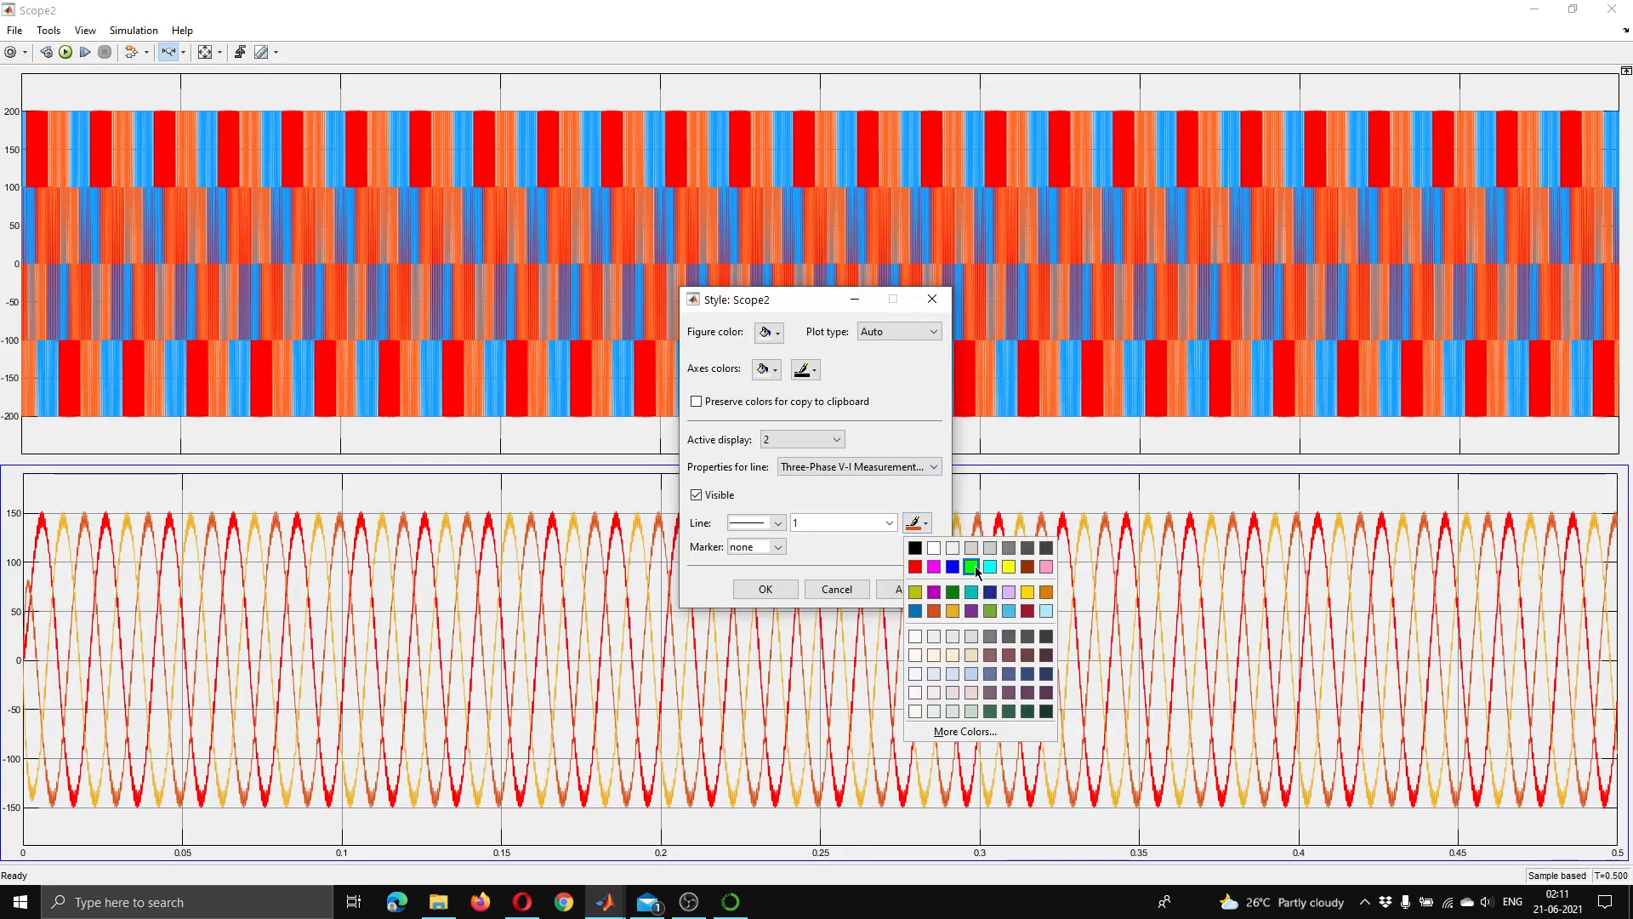
click(1008, 568)
click(908, 589)
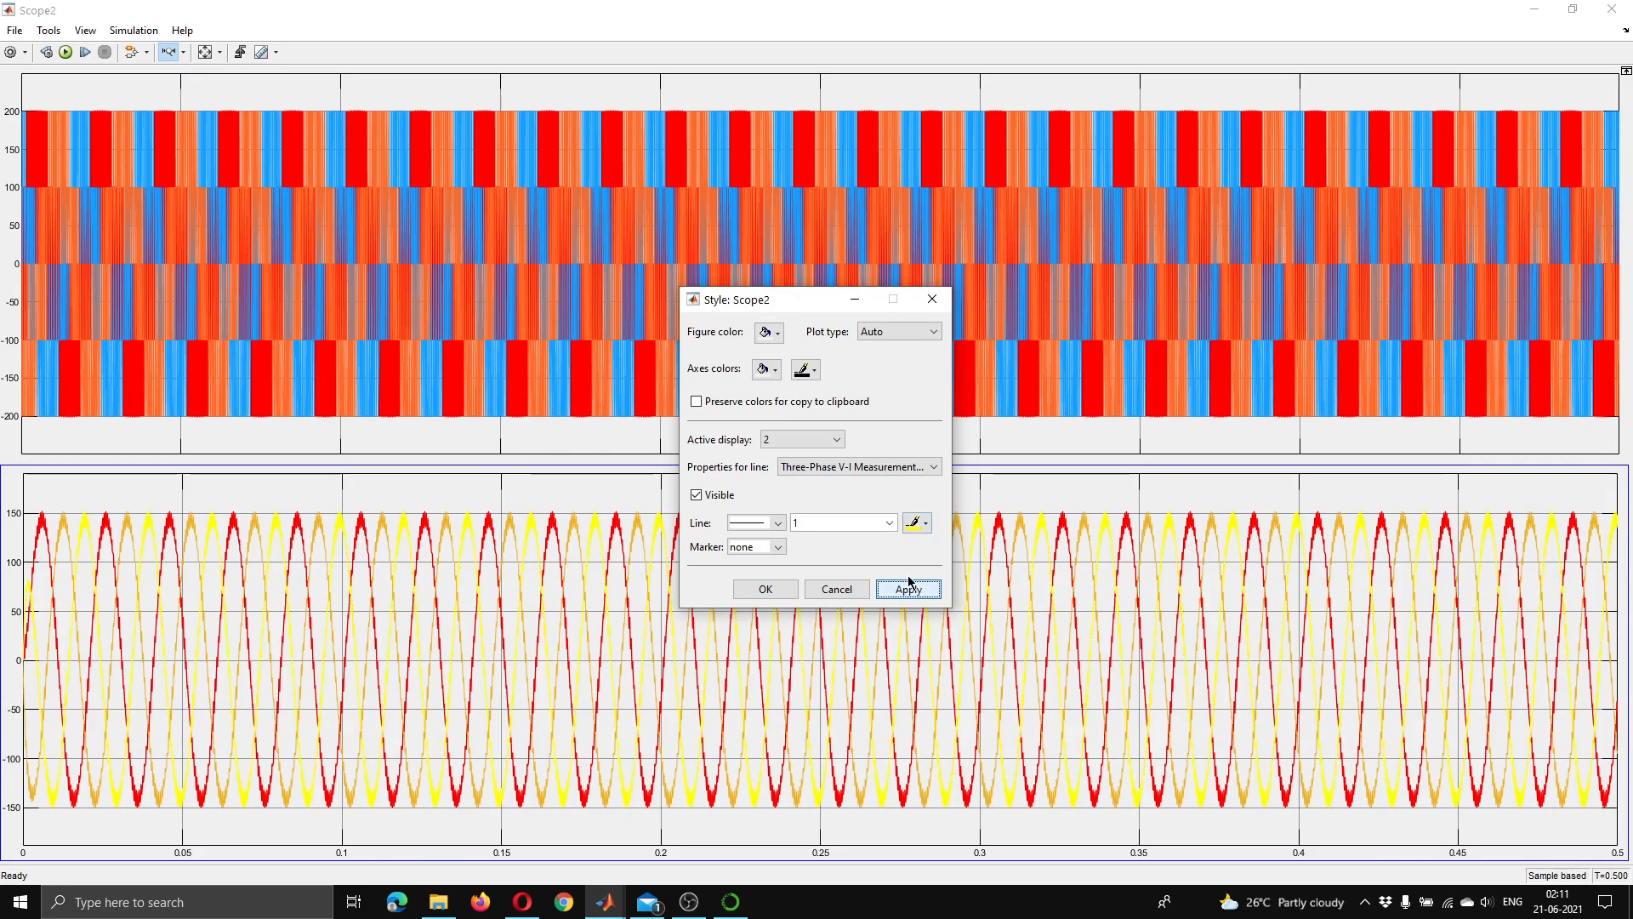
- Style the third Three-Phase V-I Measurement line in Scope2's display 2 with line width 1 and blue color, and close the style settings
click(859, 466)
click(850, 513)
click(816, 521)
click(915, 522)
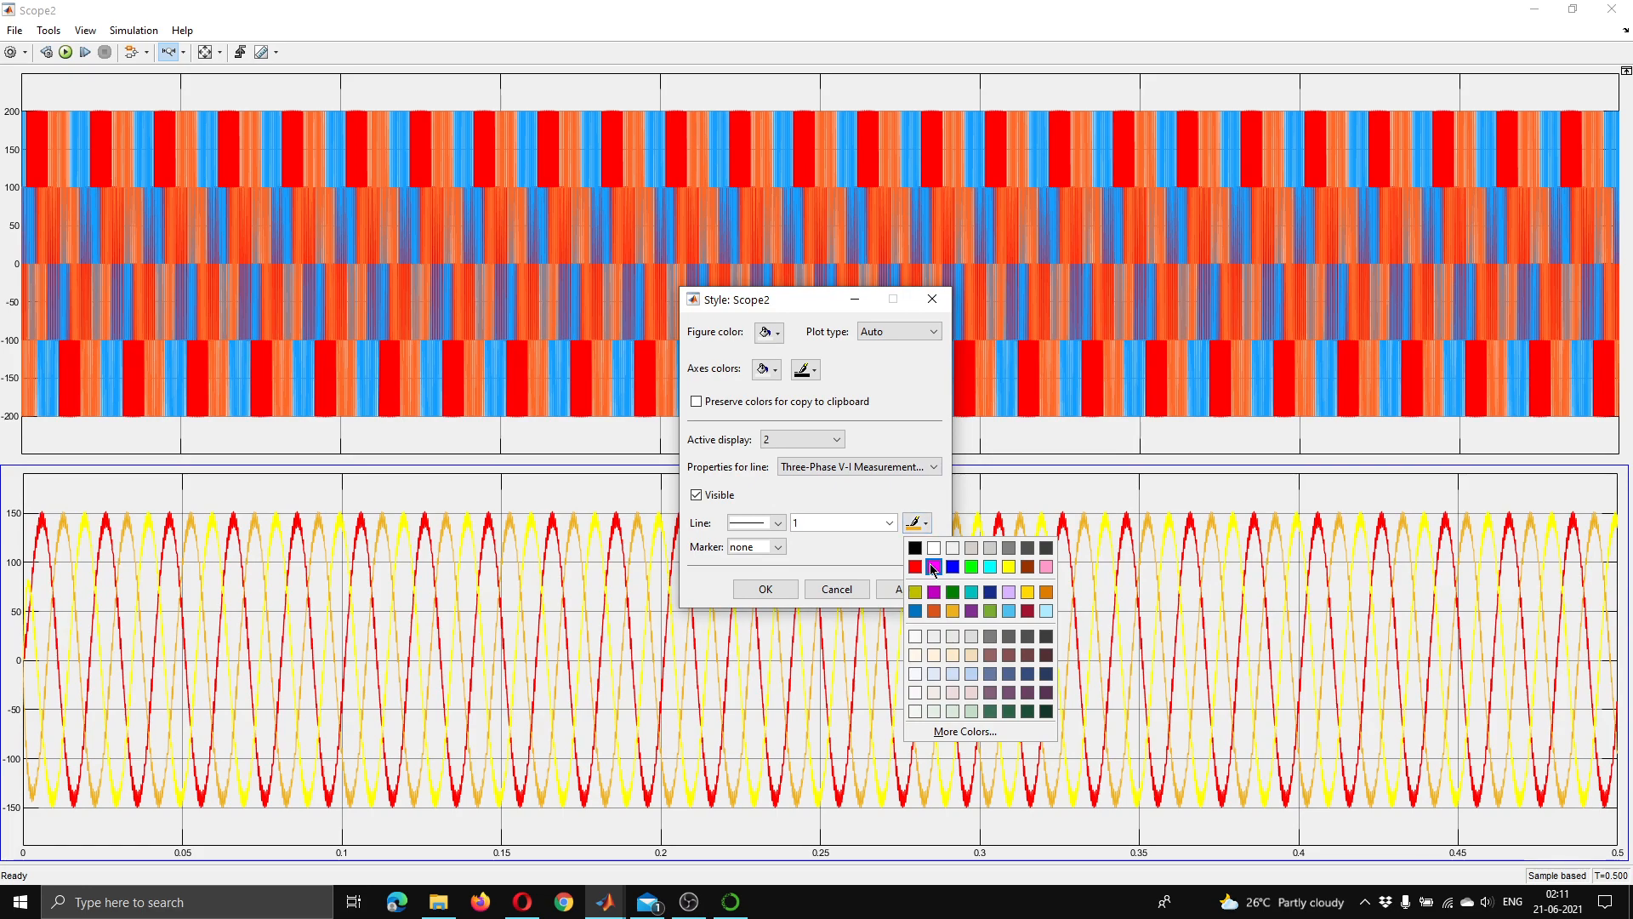
click(953, 567)
click(908, 589)
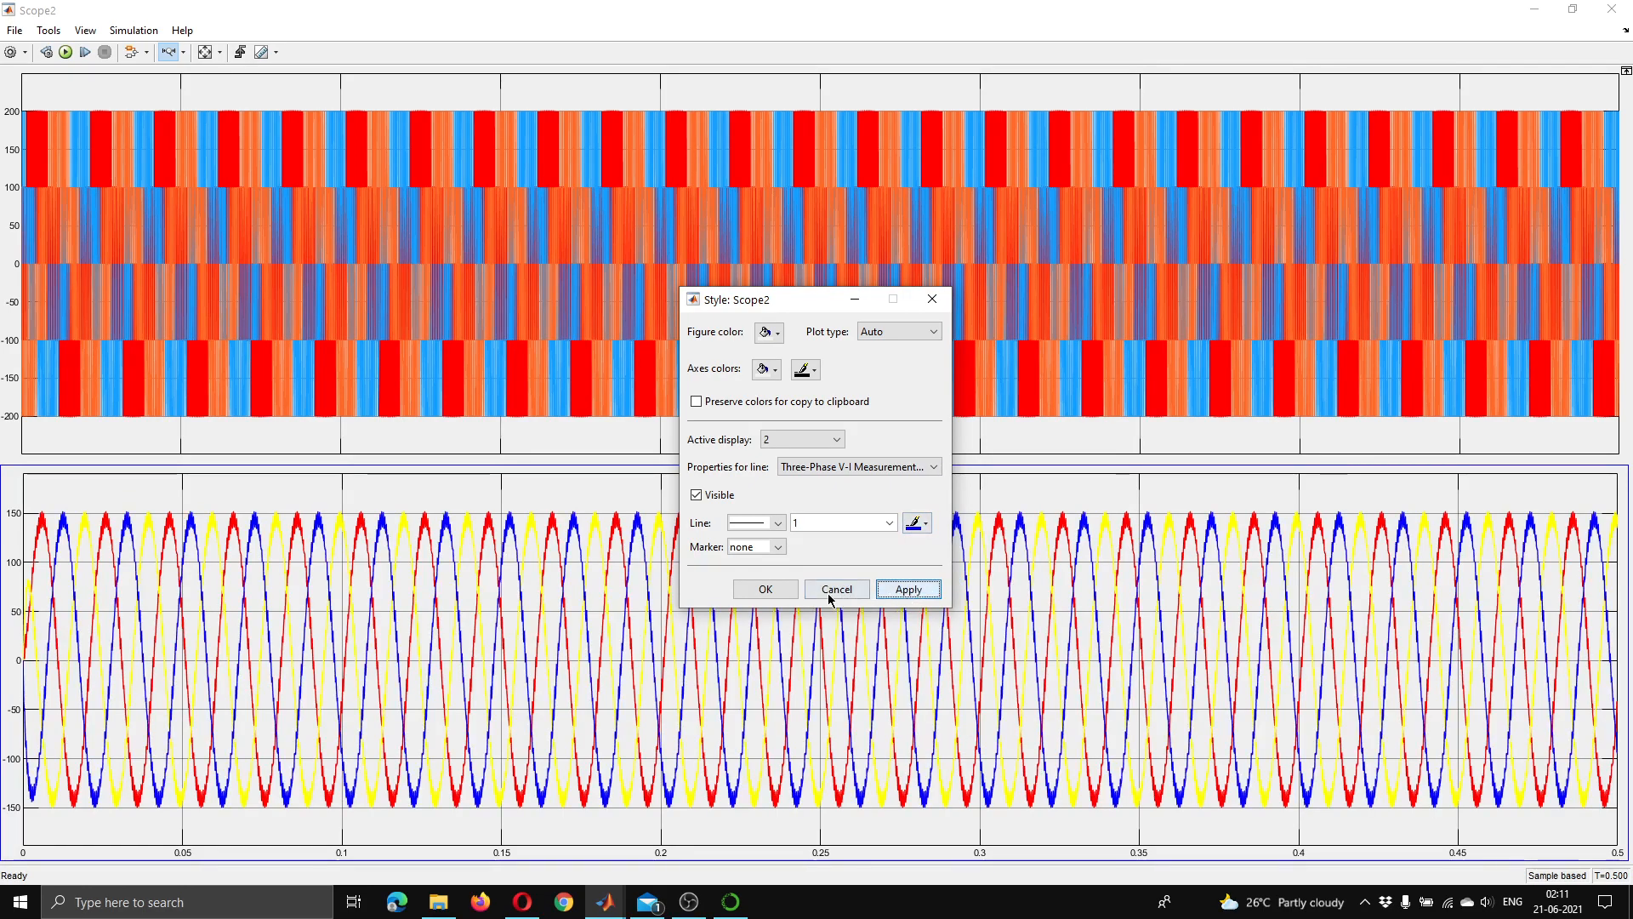
click(764, 589)
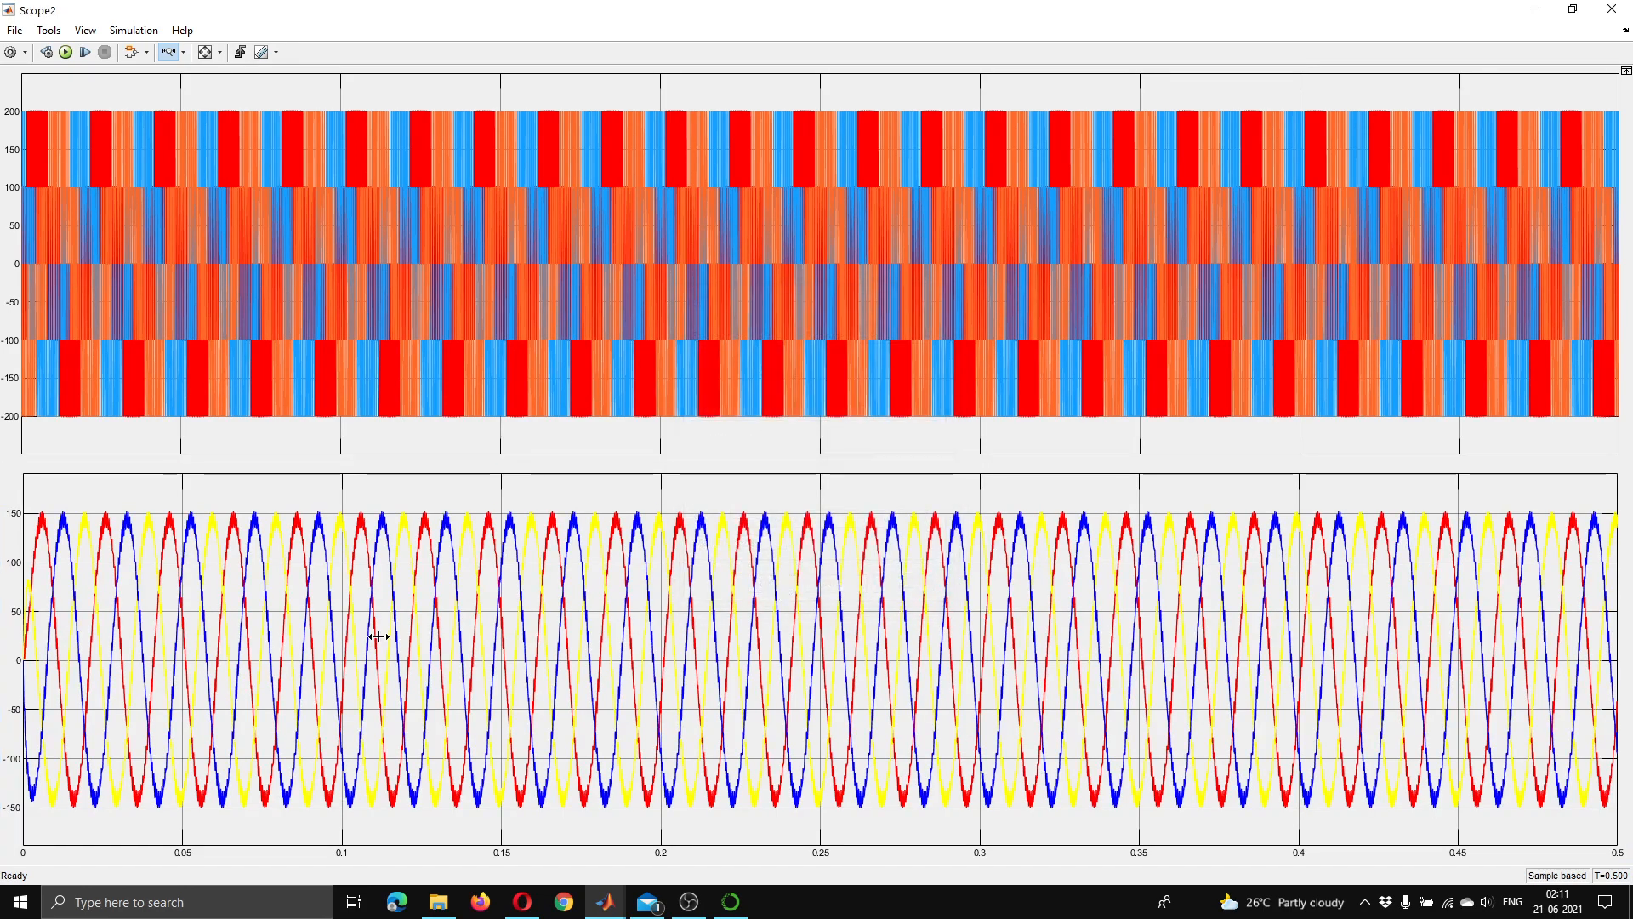
- Examine the voltages and recolored load currents in Scope2 magnified along time from about 0.095 to 0.139 s, and close the scope
drag(326, 638, 462, 654)
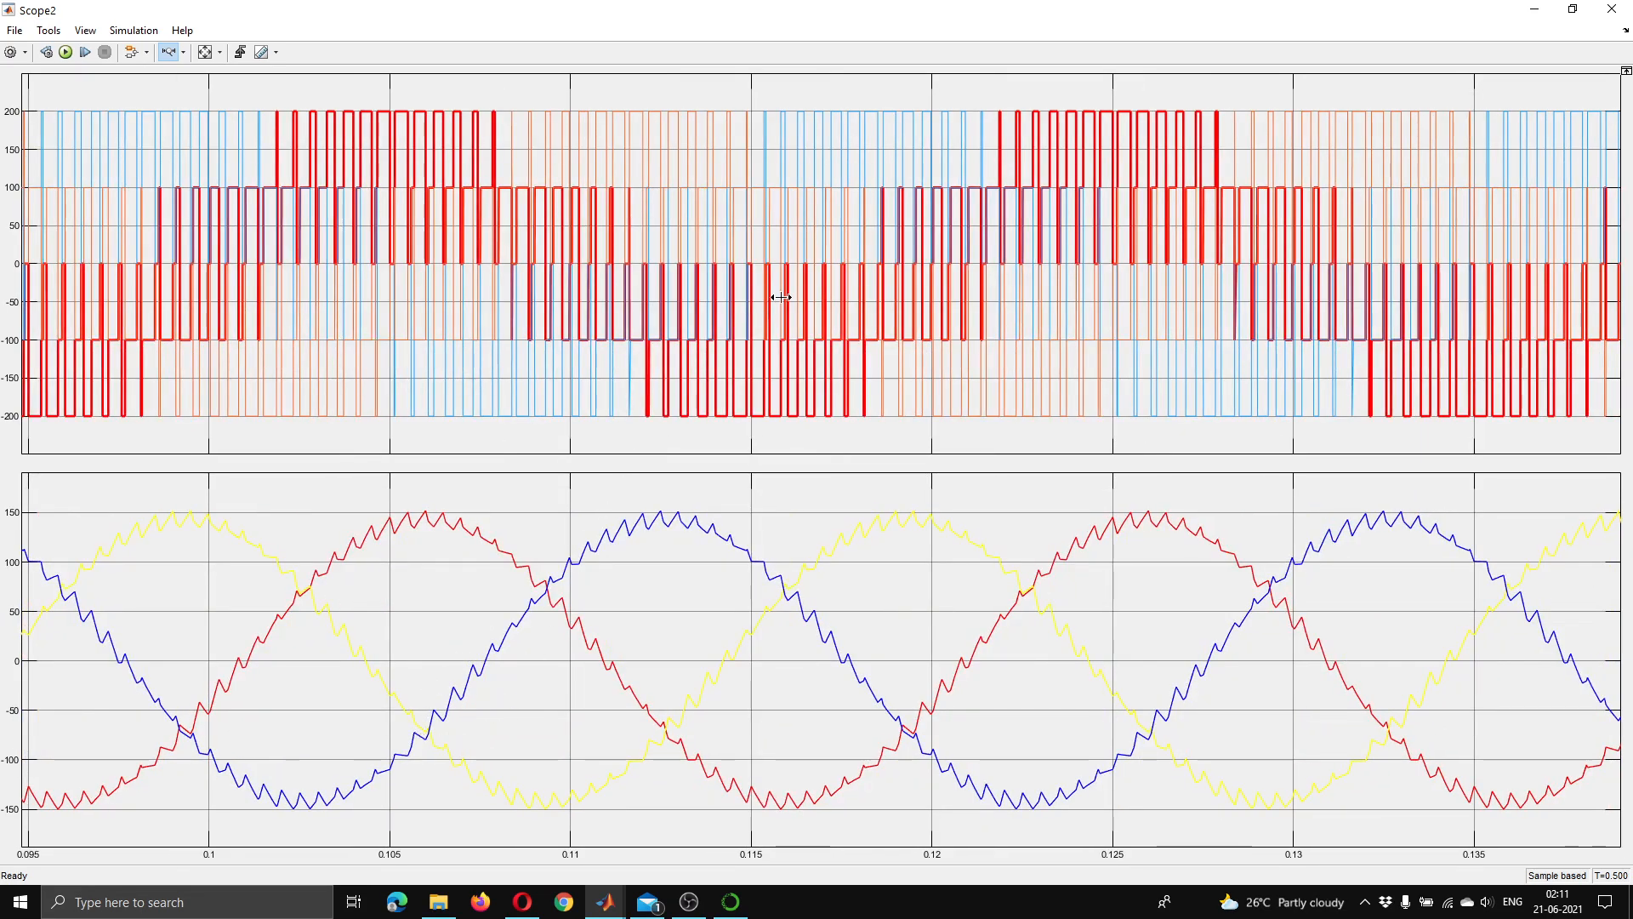
click(1601, 9)
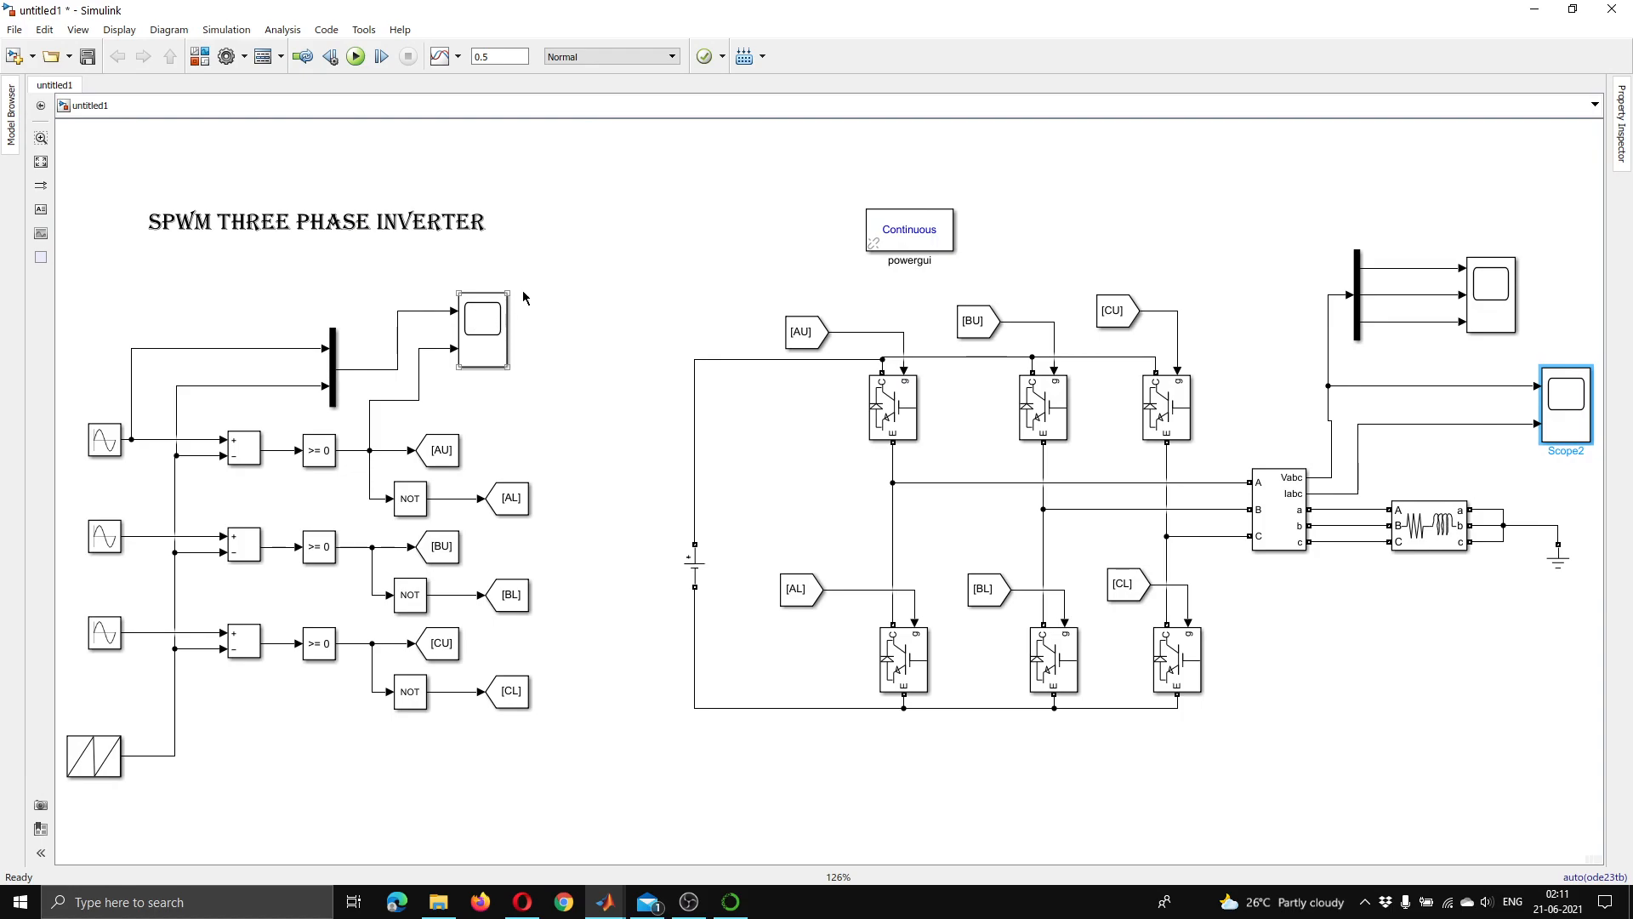
click(689, 902)
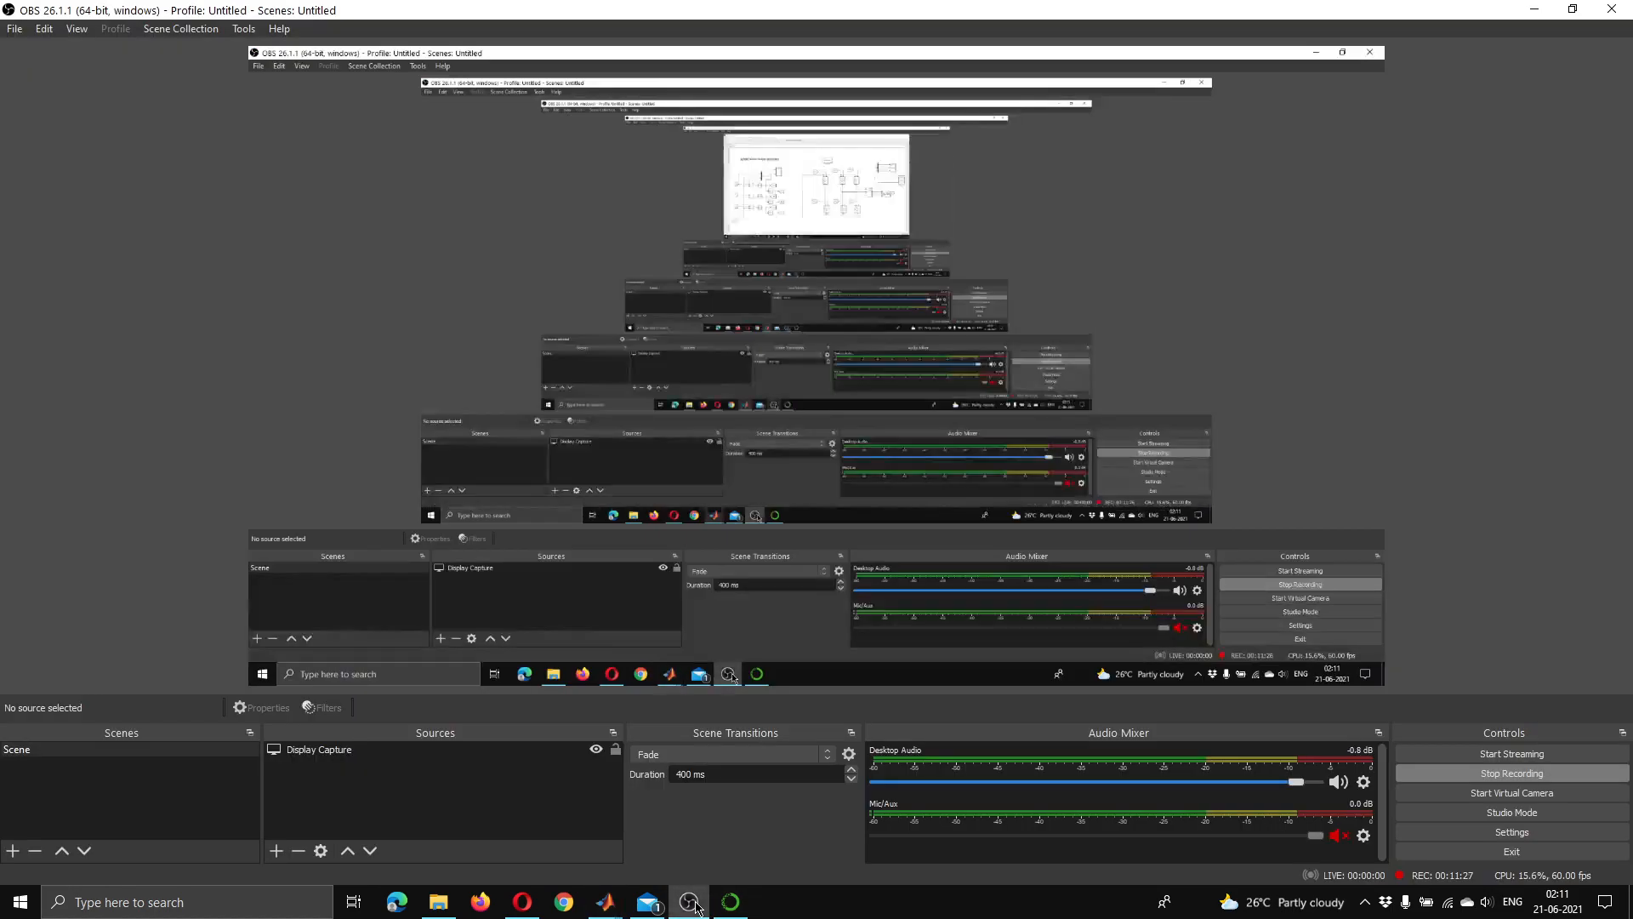